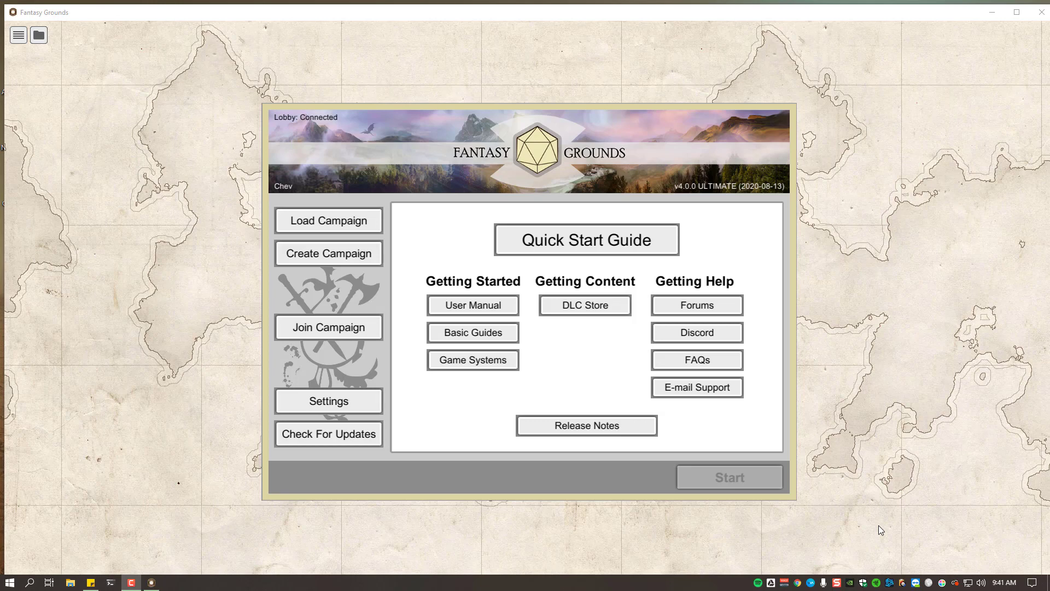
# Open the saved campaigns and compare the Cloud and LAN server types for Fantasy Adventure, ending on LAN
pyautogui.click(376, 266)
pyautogui.click(361, 222)
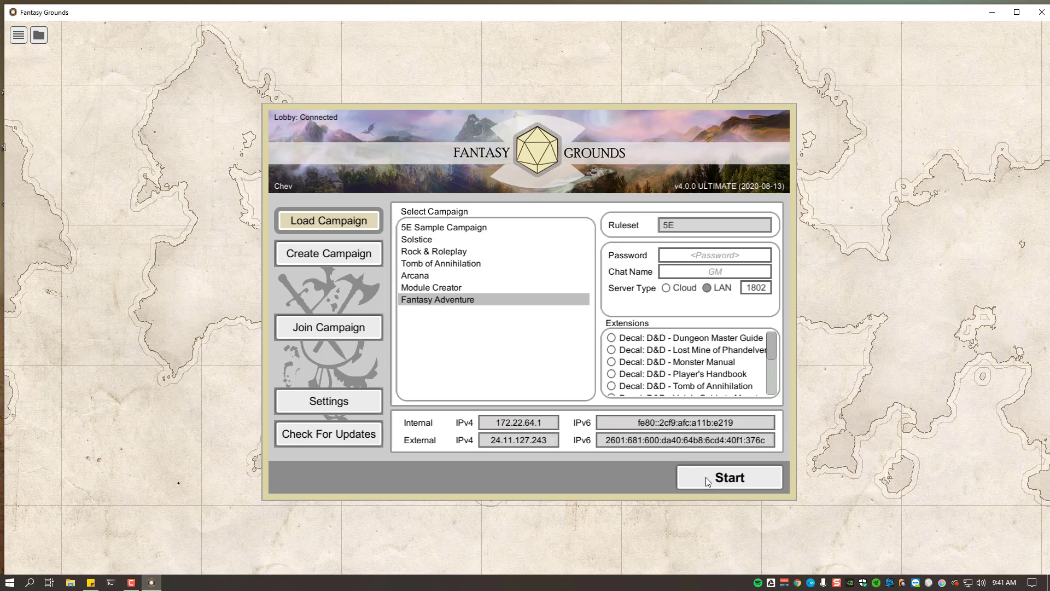
pyautogui.click(666, 288)
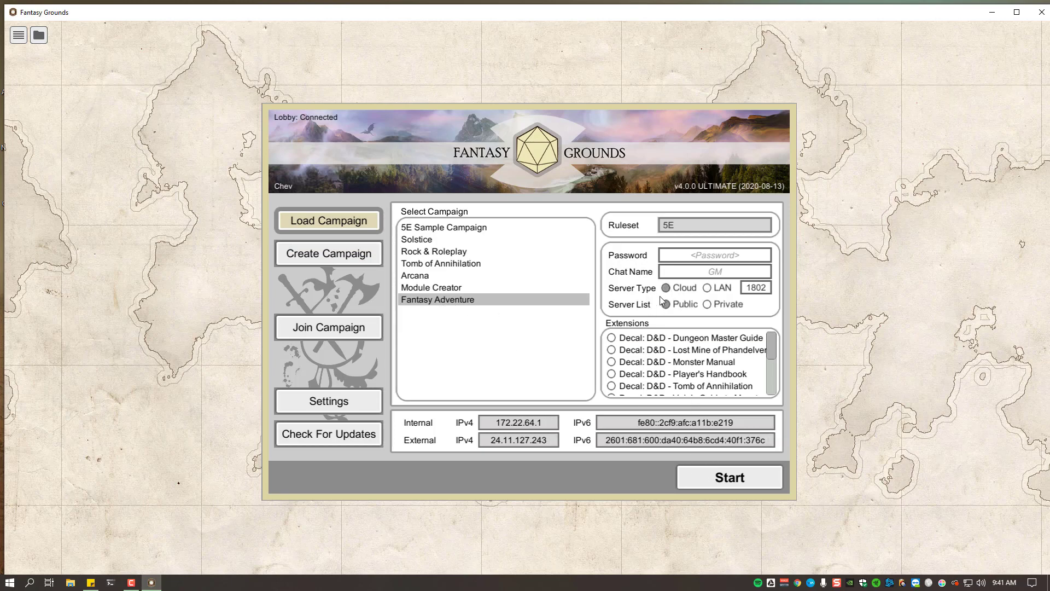
pyautogui.click(706, 289)
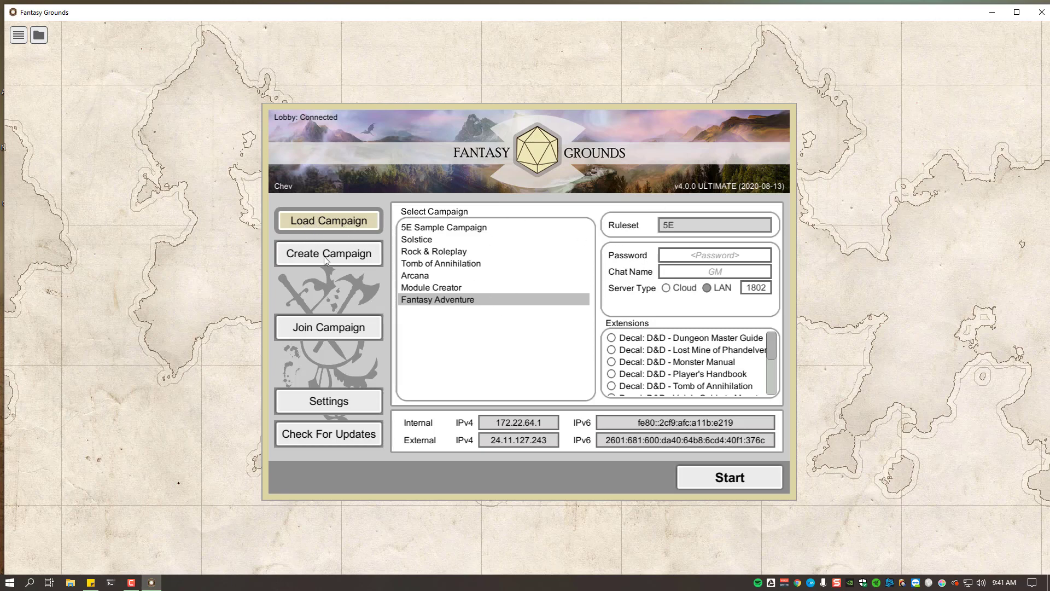
# Look through the list of public cloud games available to join
pyautogui.click(329, 327)
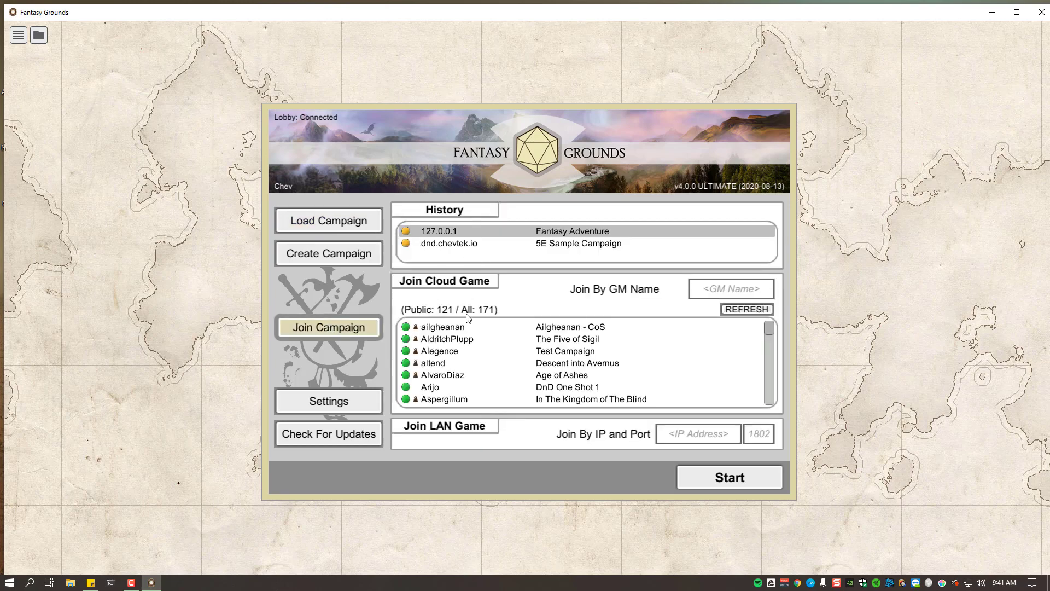
pyautogui.scroll(-2, 562, 368)
pyautogui.scroll(-20, 562, 368)
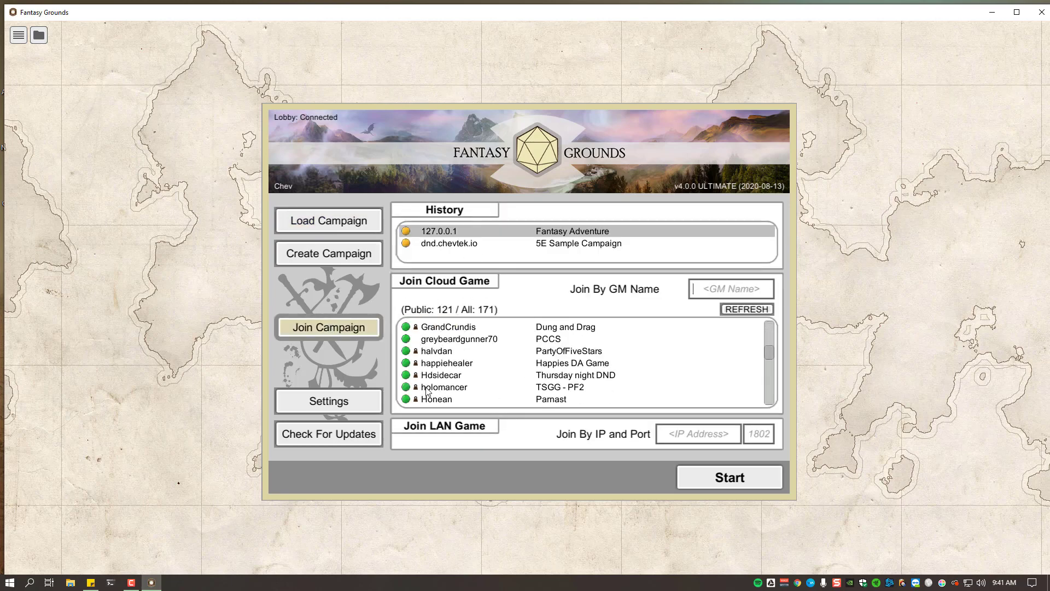
pyautogui.moveTo(765, 354); pyautogui.dragTo(681, 327)
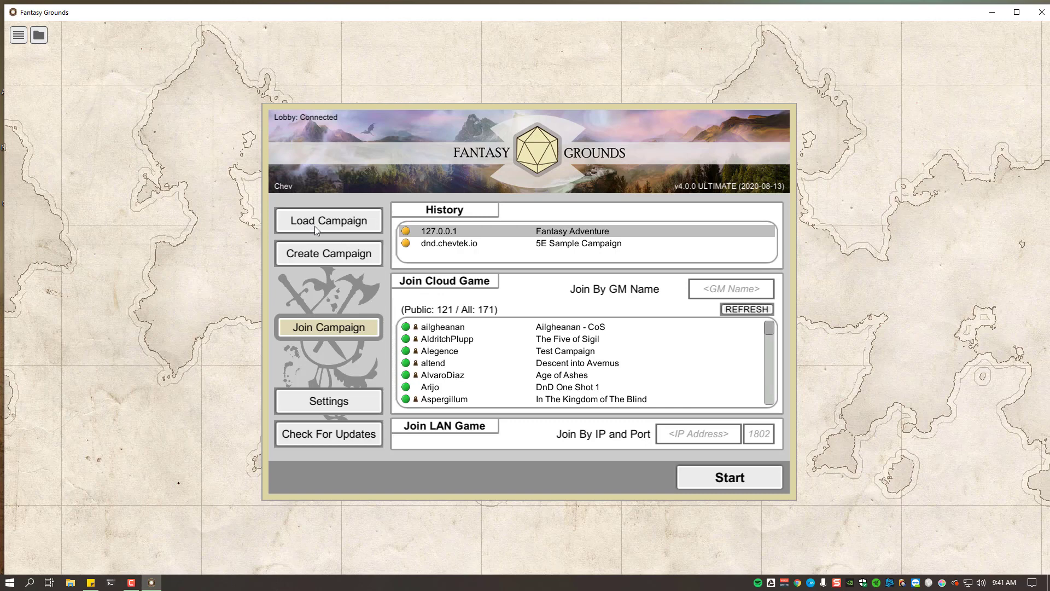
# Examine the new-campaign setup with the 5E ruleset, looking through its available decal, language font and theme extensions
pyautogui.click(328, 224)
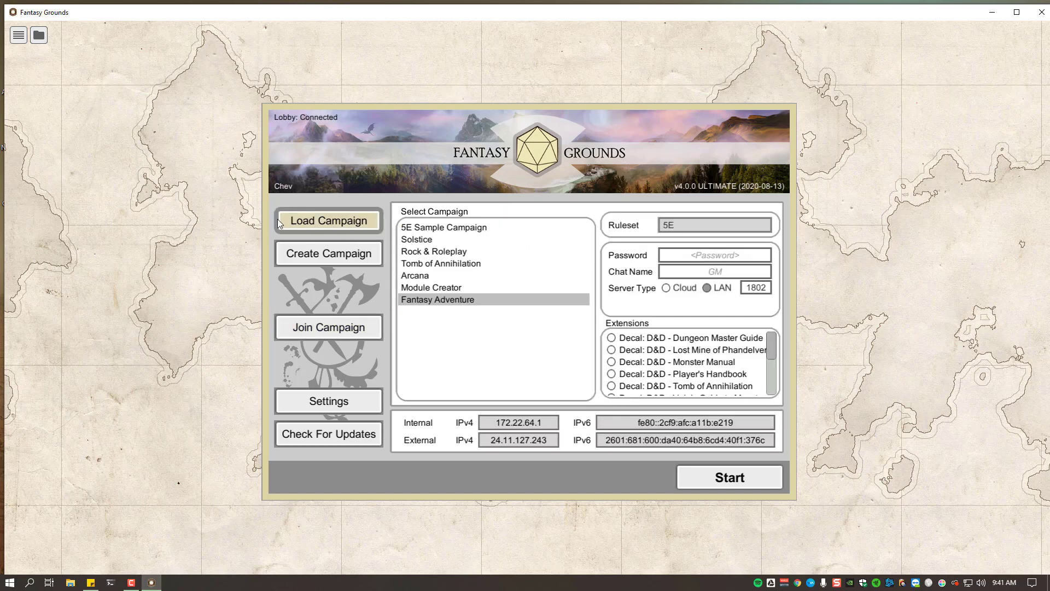
pyautogui.click(349, 257)
pyautogui.click(413, 290)
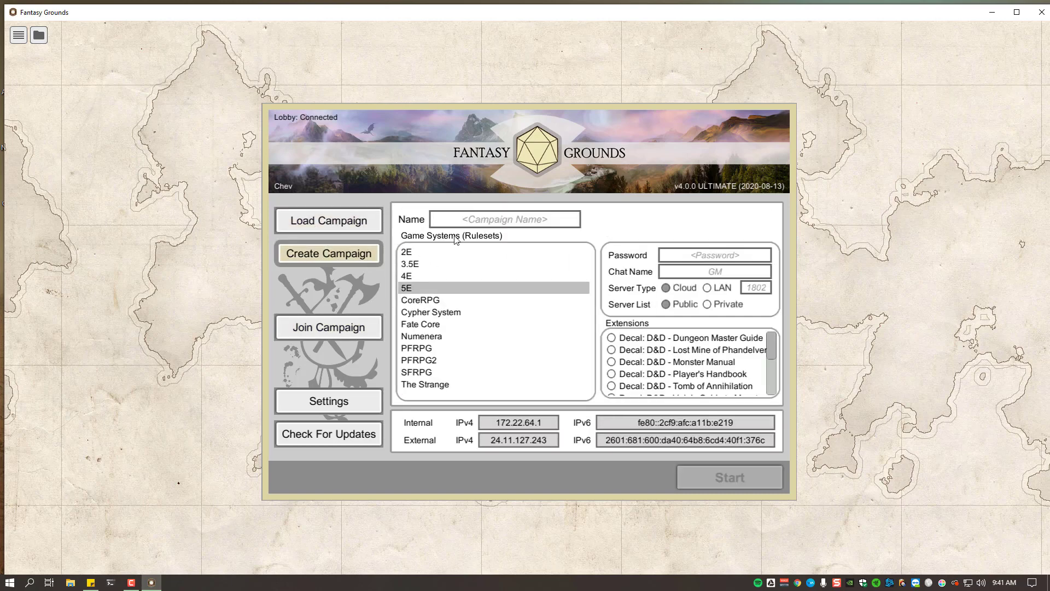
pyautogui.scroll(-4, 711, 372)
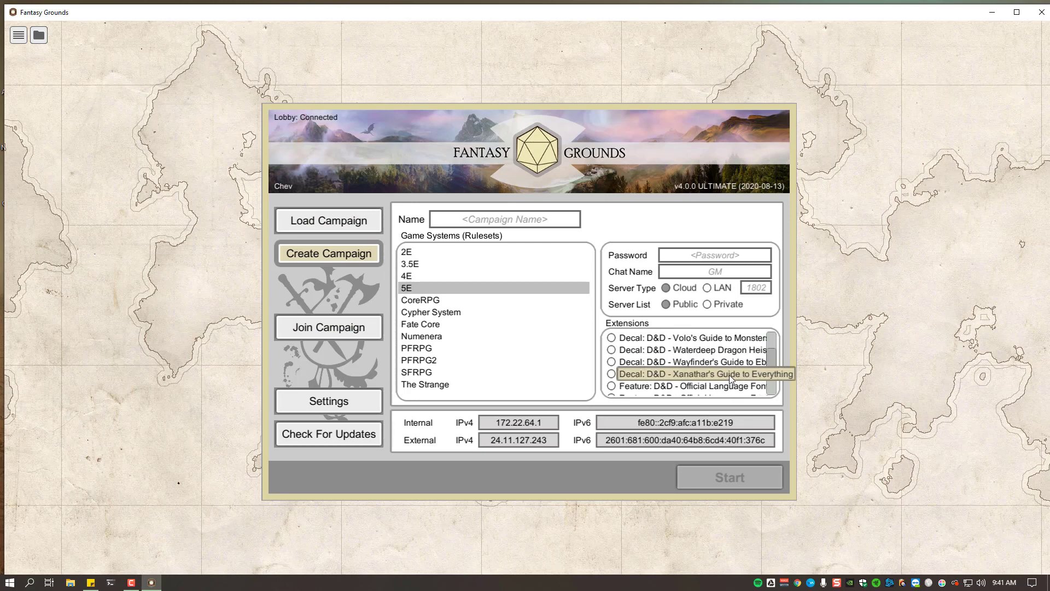
pyautogui.scroll(-2, 761, 364)
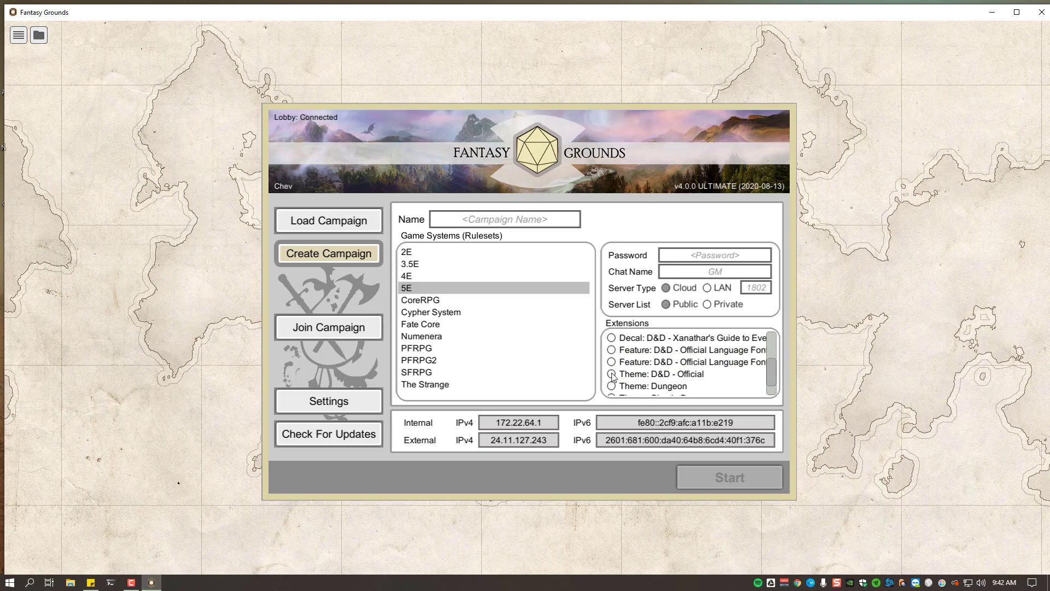
pyautogui.scroll(-1, 626, 374)
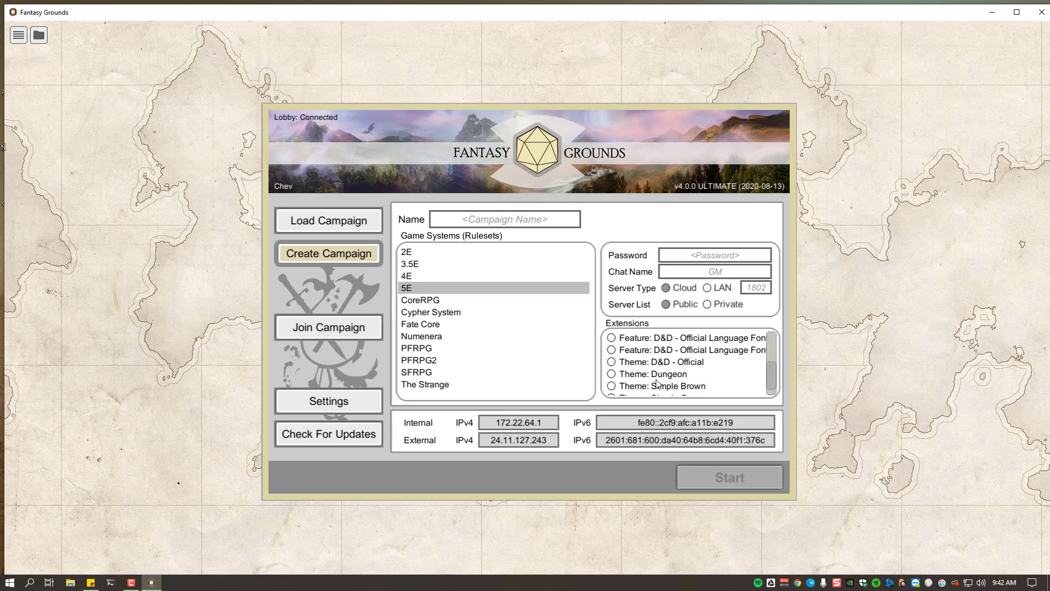
pyautogui.scroll(-1, 659, 383)
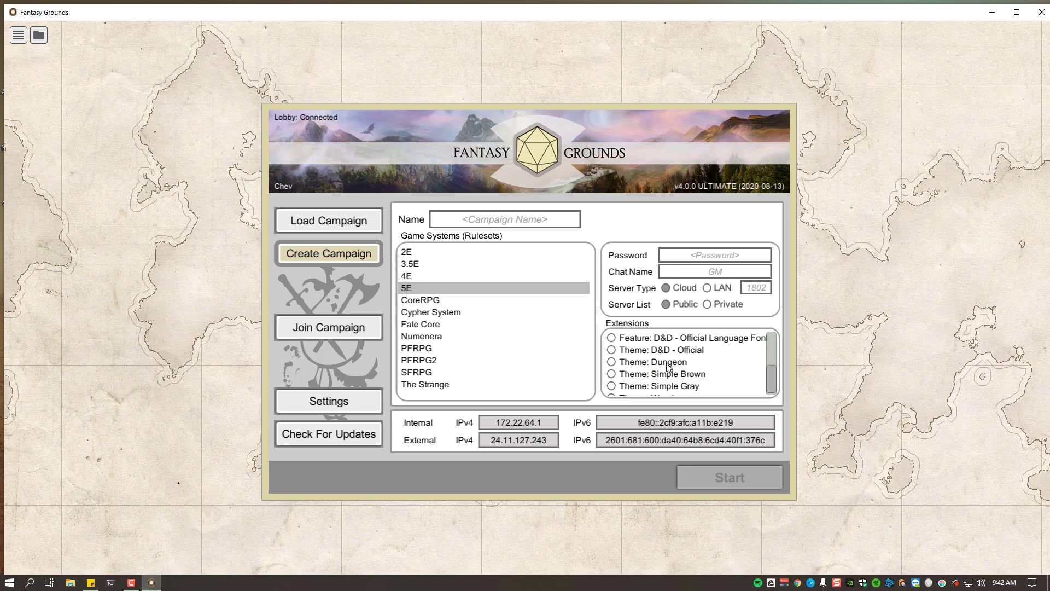
pyautogui.scroll(-1, 688, 375)
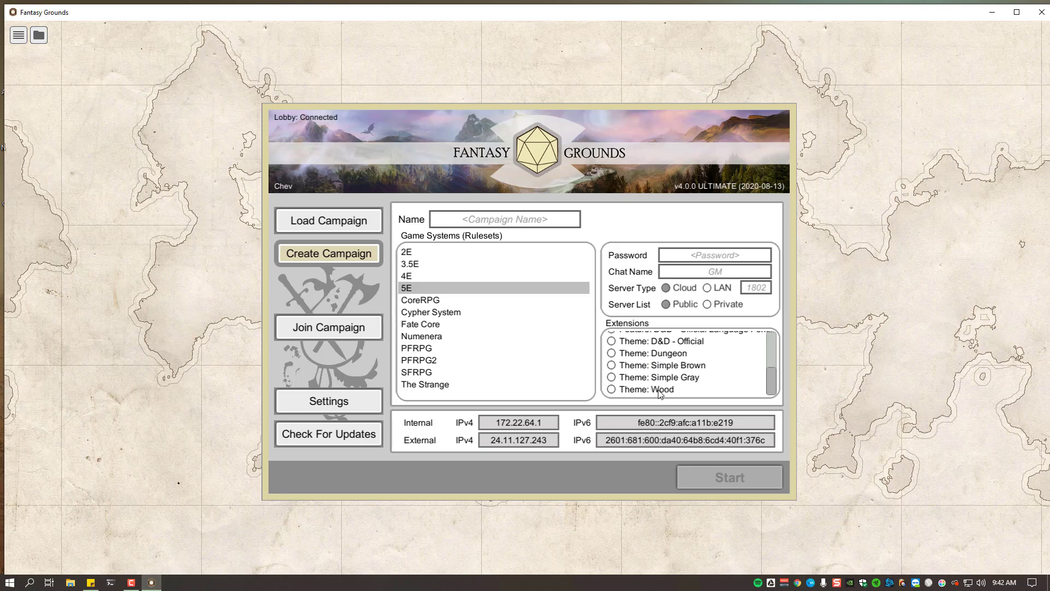
pyautogui.scroll(3, 641, 352)
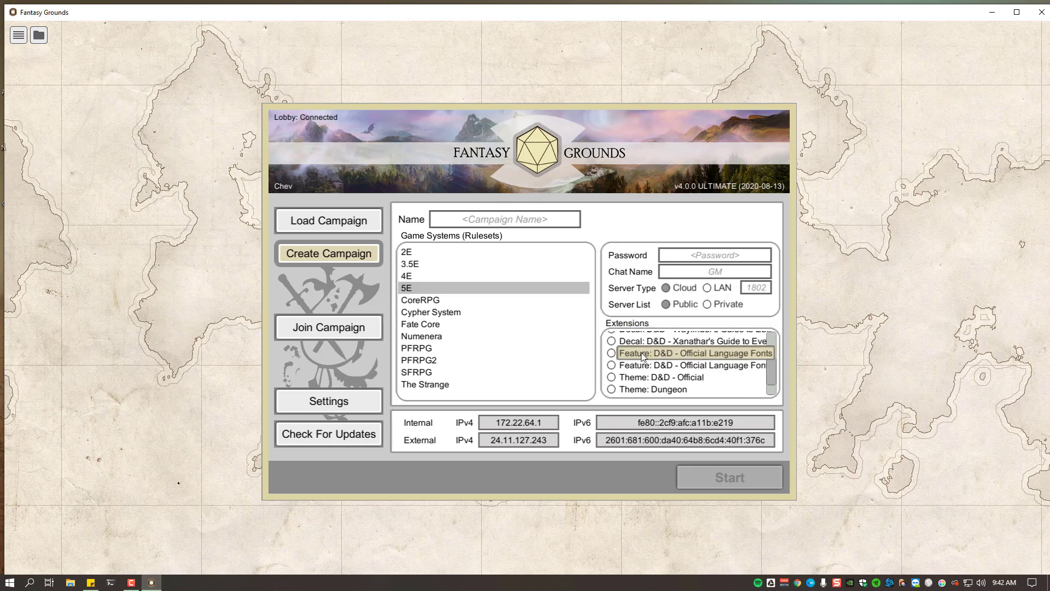
pyautogui.scroll(8, 640, 347)
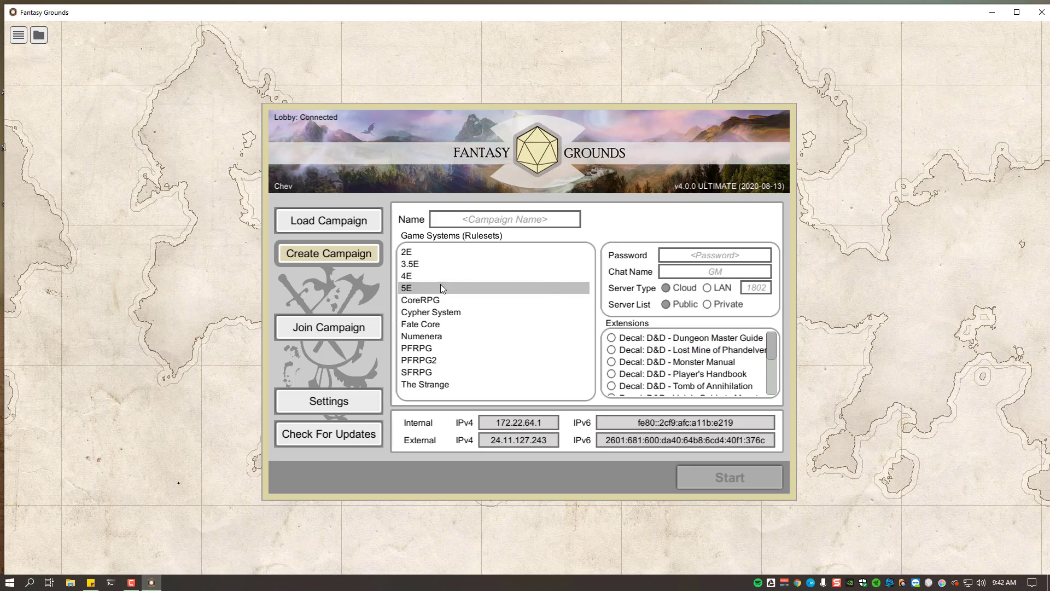
pyautogui.scroll(-1, 623, 345)
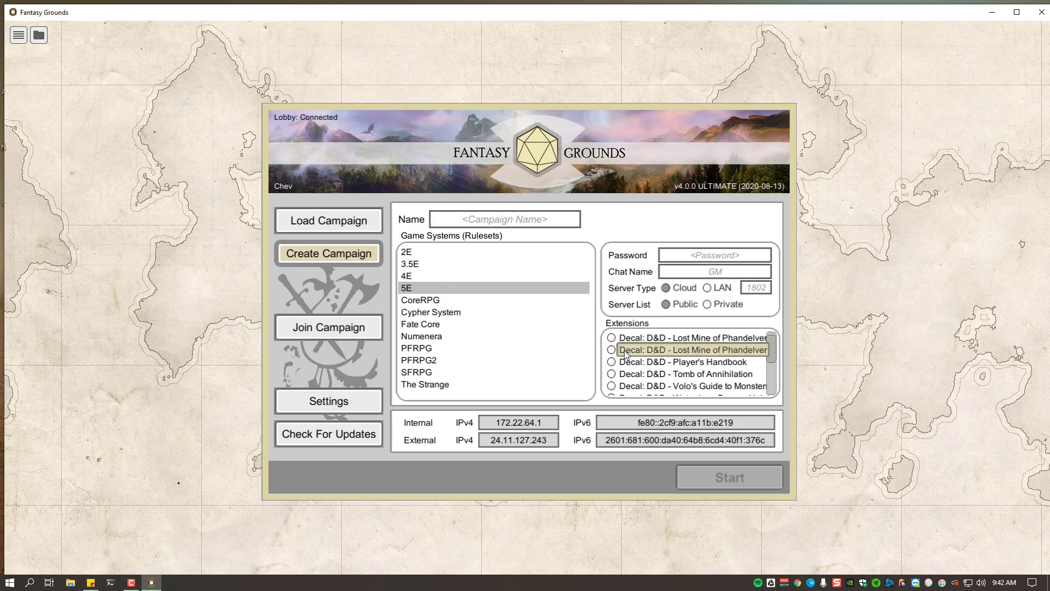
pyautogui.scroll(-4, 625, 352)
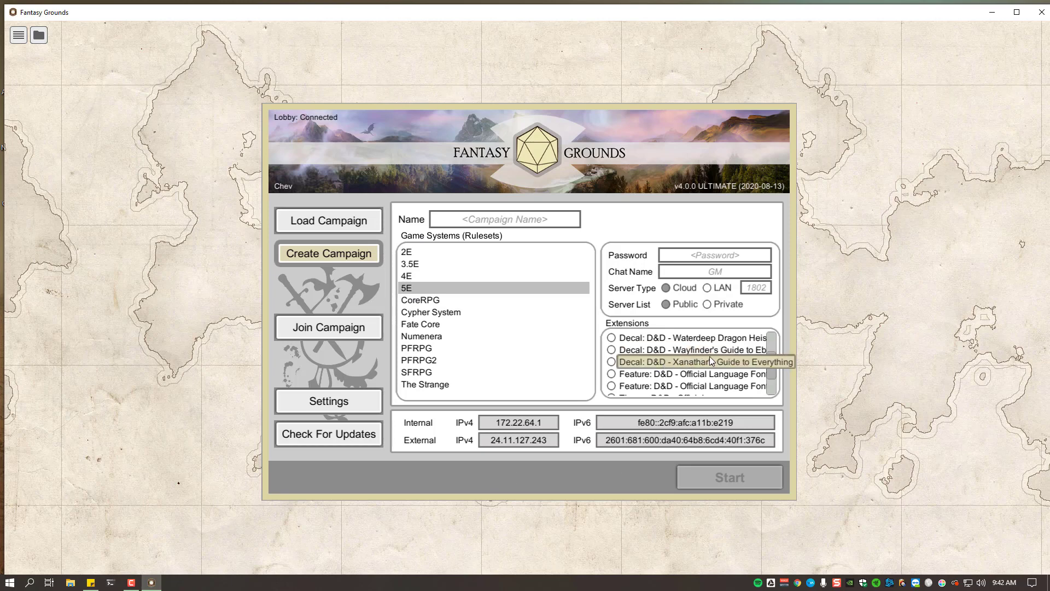
pyautogui.moveTo(770, 366); pyautogui.dragTo(770, 375)
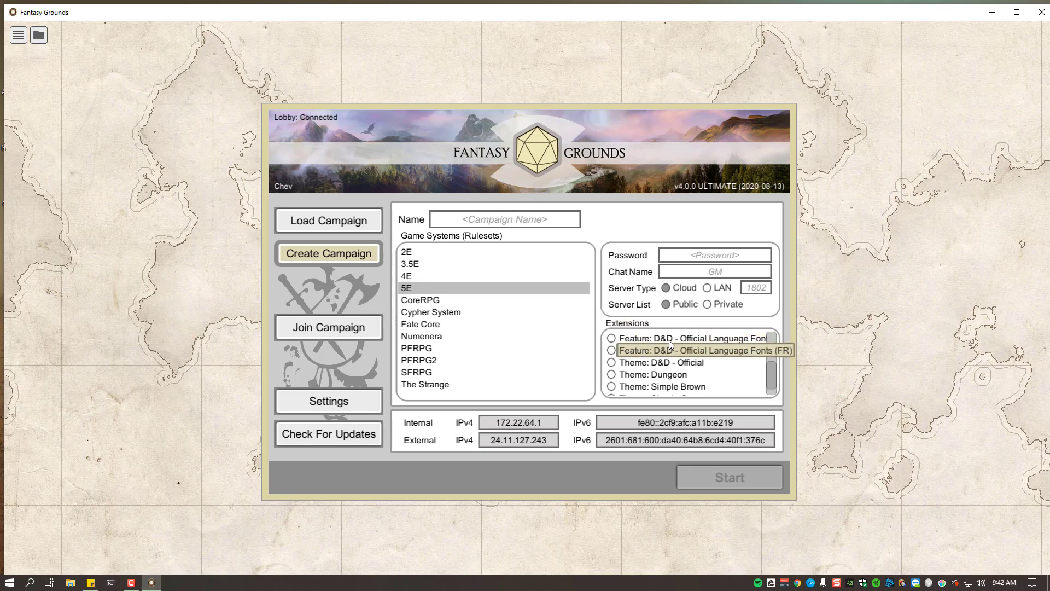
pyautogui.scroll(-3, 669, 355)
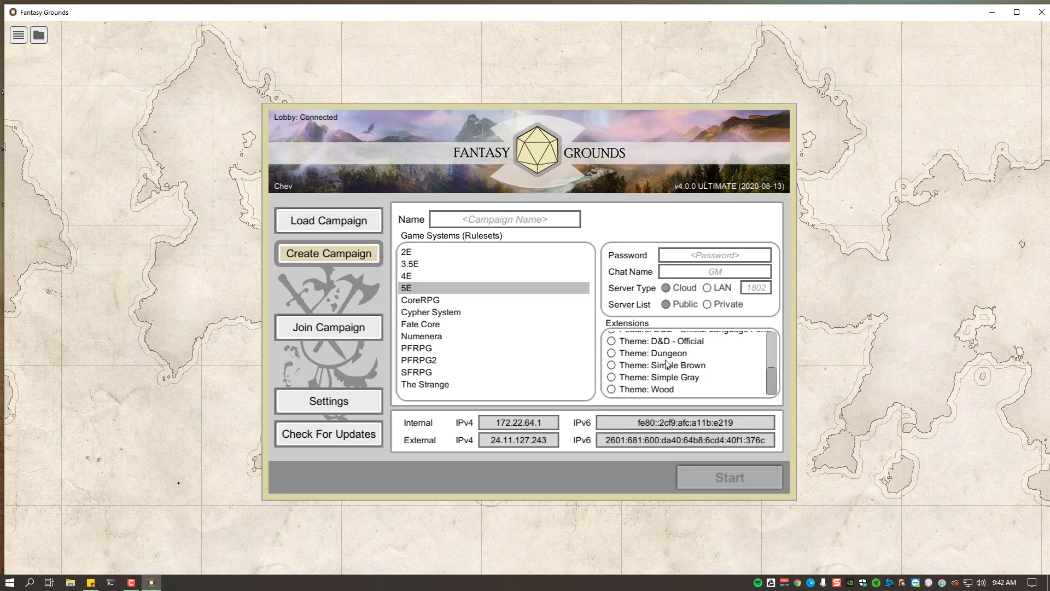
pyautogui.scroll(3, 666, 364)
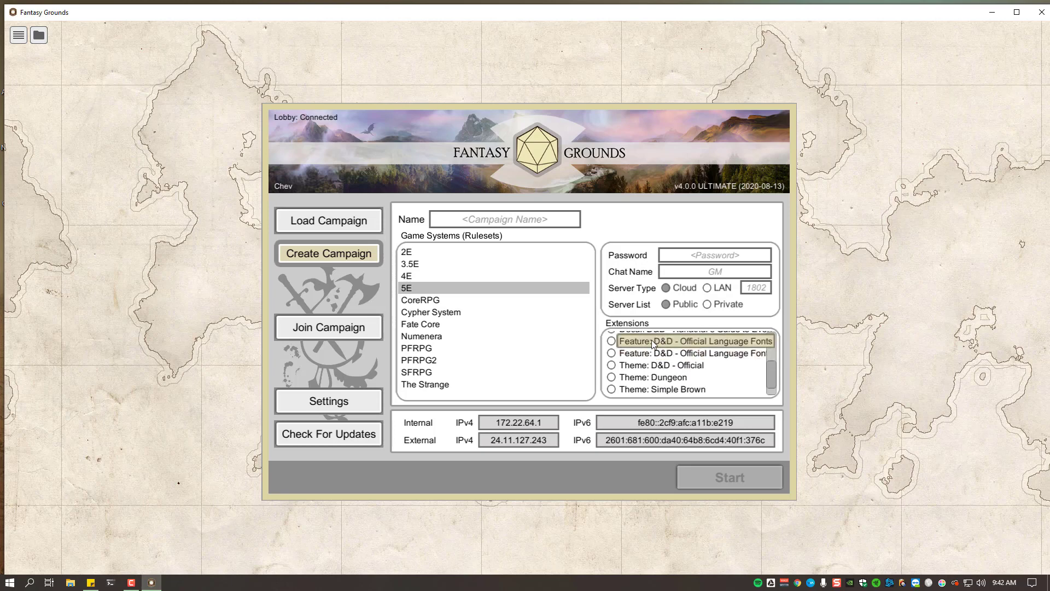
# Load the existing Fantasy Adventure campaign with the LAN server type and start hosting it
pyautogui.click(317, 225)
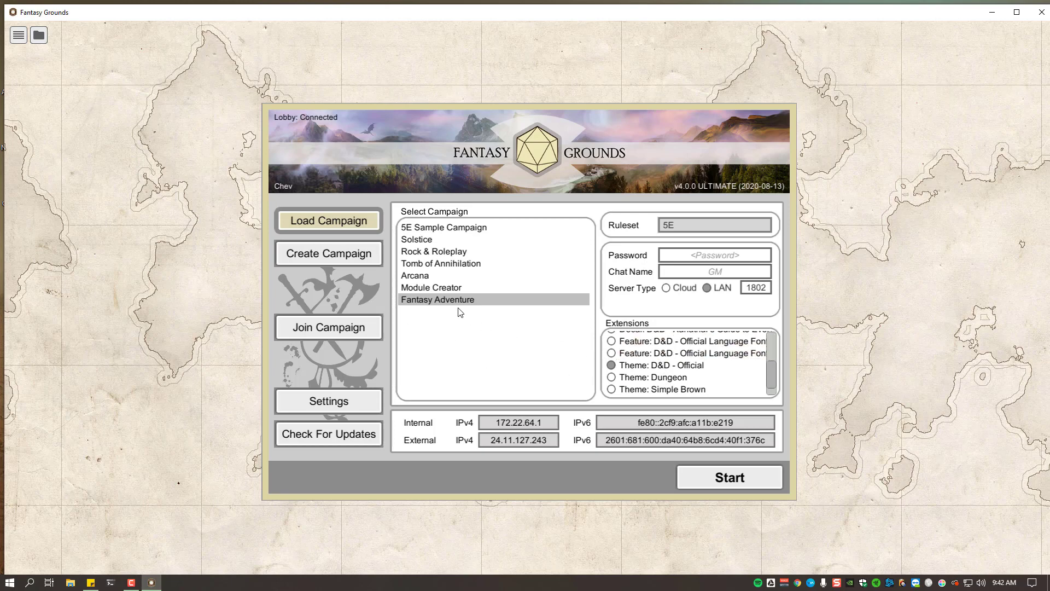
pyautogui.click(348, 255)
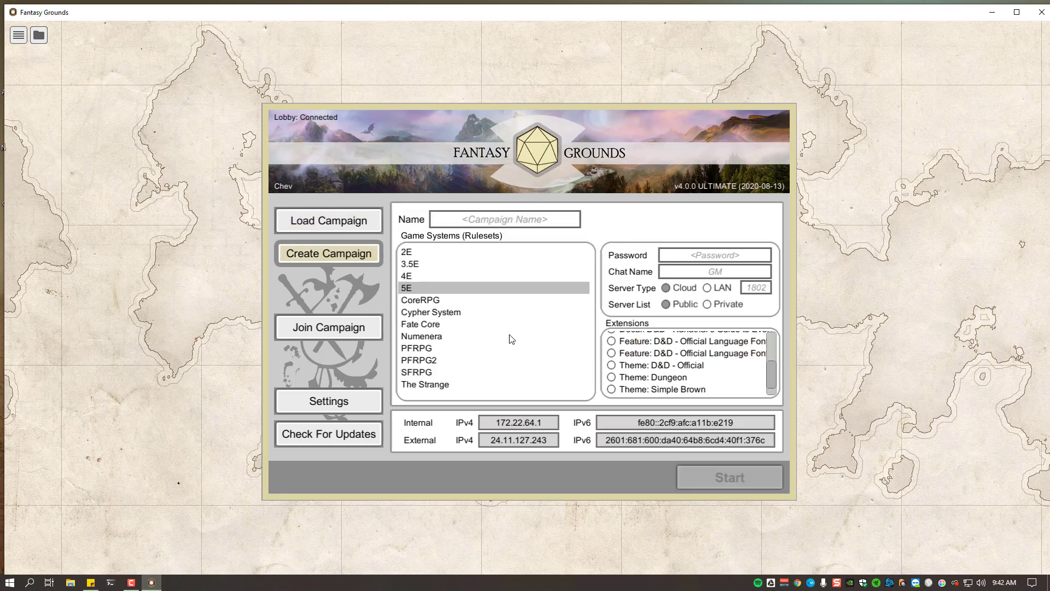
pyautogui.click(345, 222)
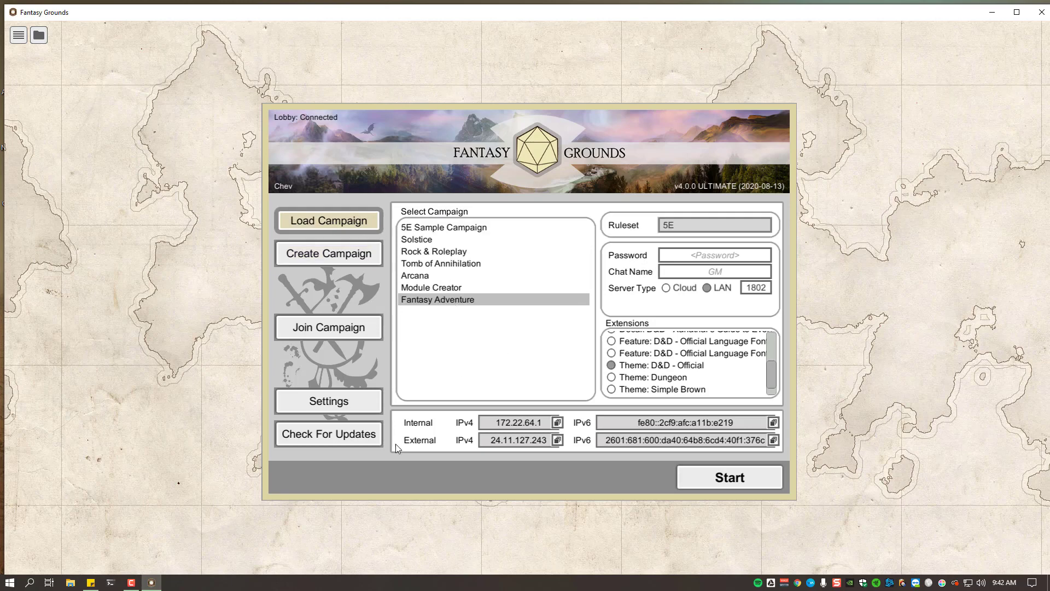
pyautogui.click(707, 478)
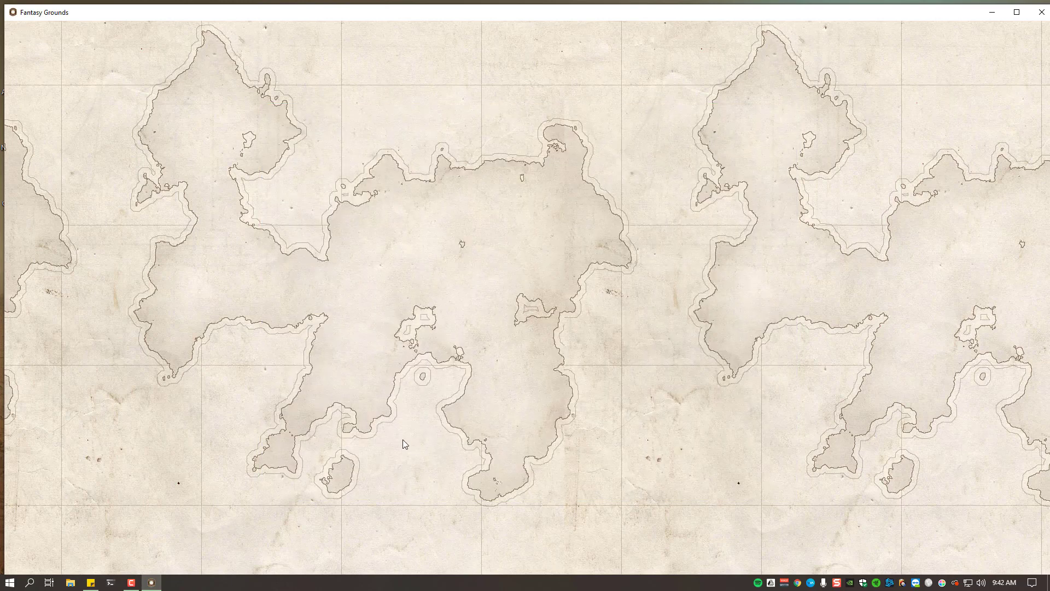
# Launch a second instance of Fantasy Grounds from the Windows Games & Entertainment shortcuts
pyautogui.click(10, 583)
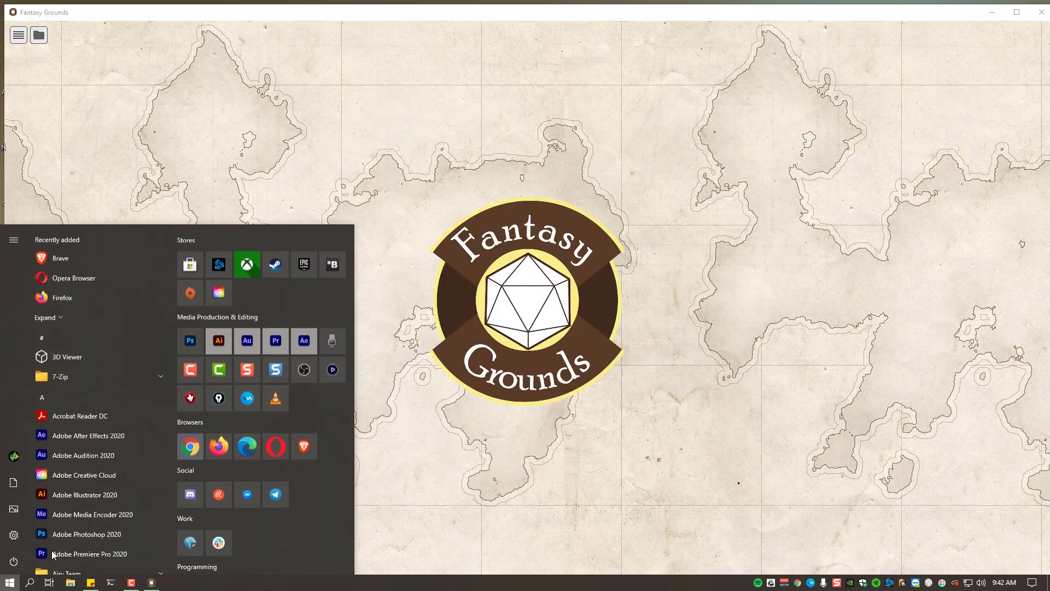
pyautogui.scroll(-5, 242, 439)
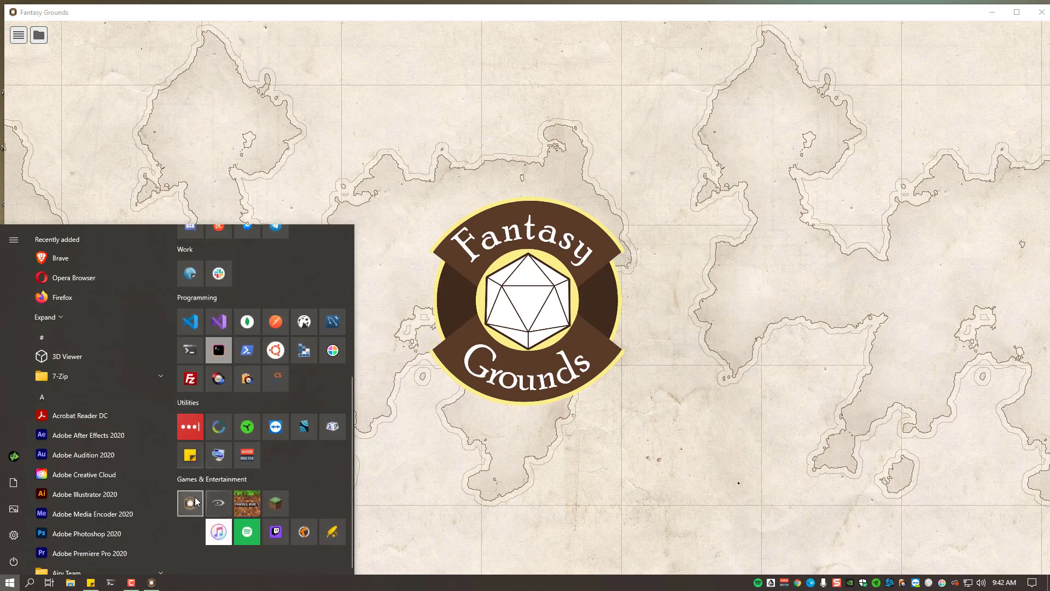
pyautogui.click(191, 501)
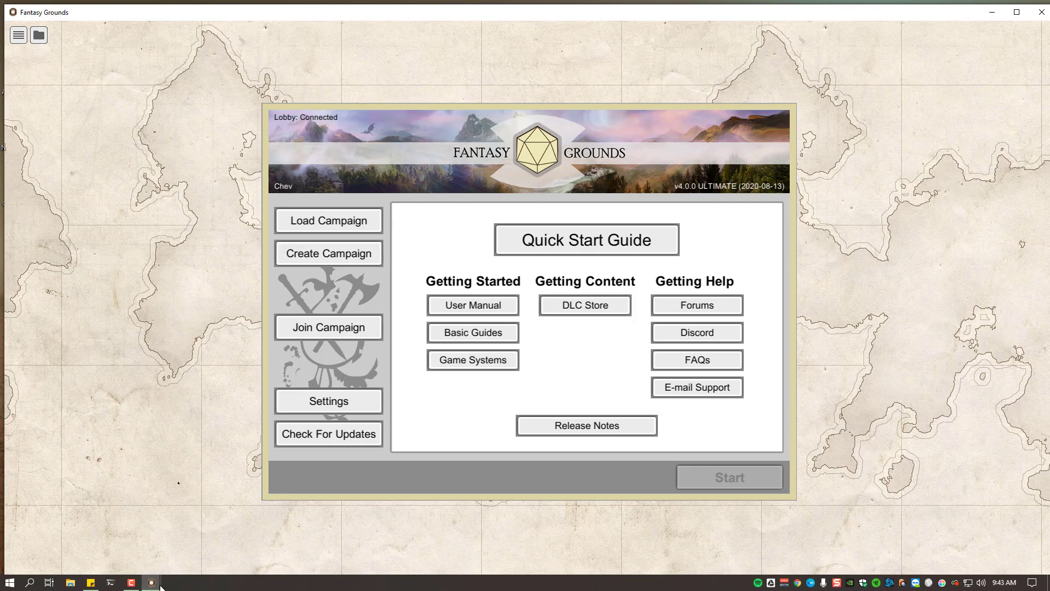
# Switch to the hosted campaign window and shift the Campaign Setup dialog slightly
pyautogui.moveTo(153, 582)
pyautogui.click(114, 552)
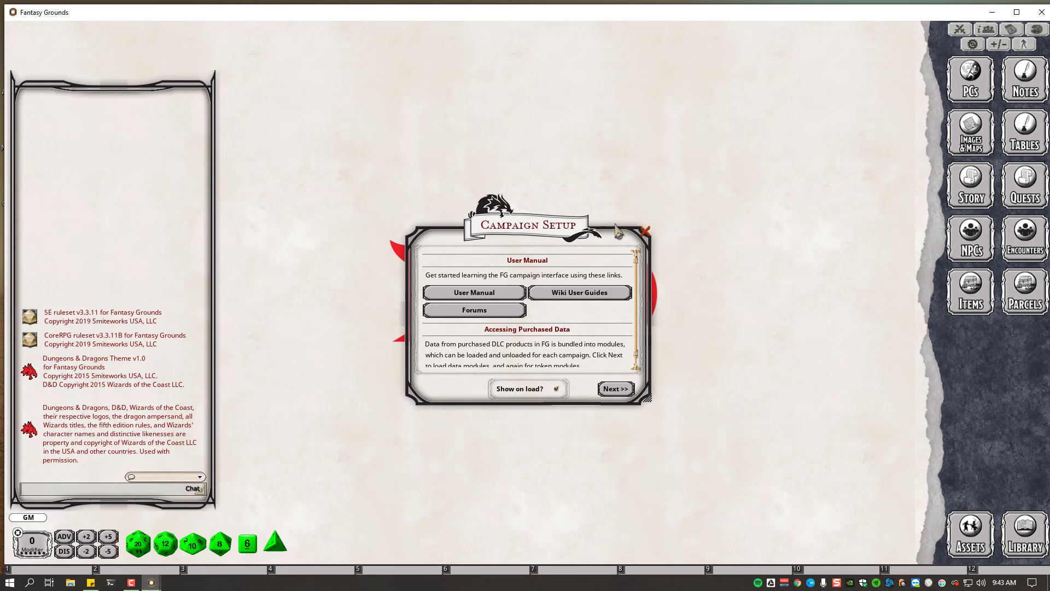
pyautogui.moveTo(508, 230); pyautogui.dragTo(516, 220)
# In the second Fantasy Grounds instance, join the Fantasy Adventure campaign at 127.0.0.1 from the connection history
pyautogui.moveTo(151, 582)
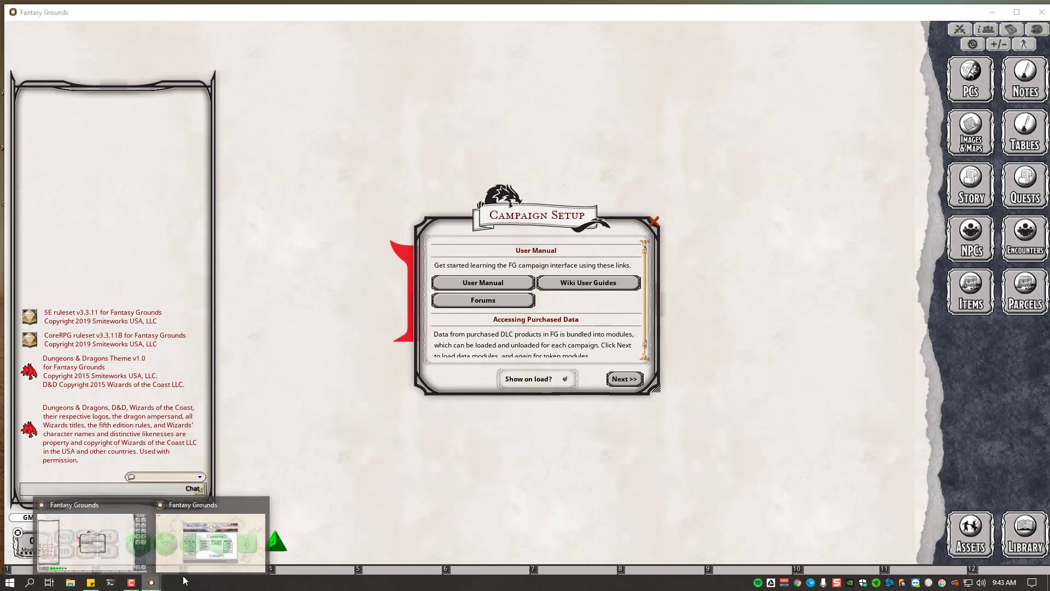
pyautogui.click(215, 550)
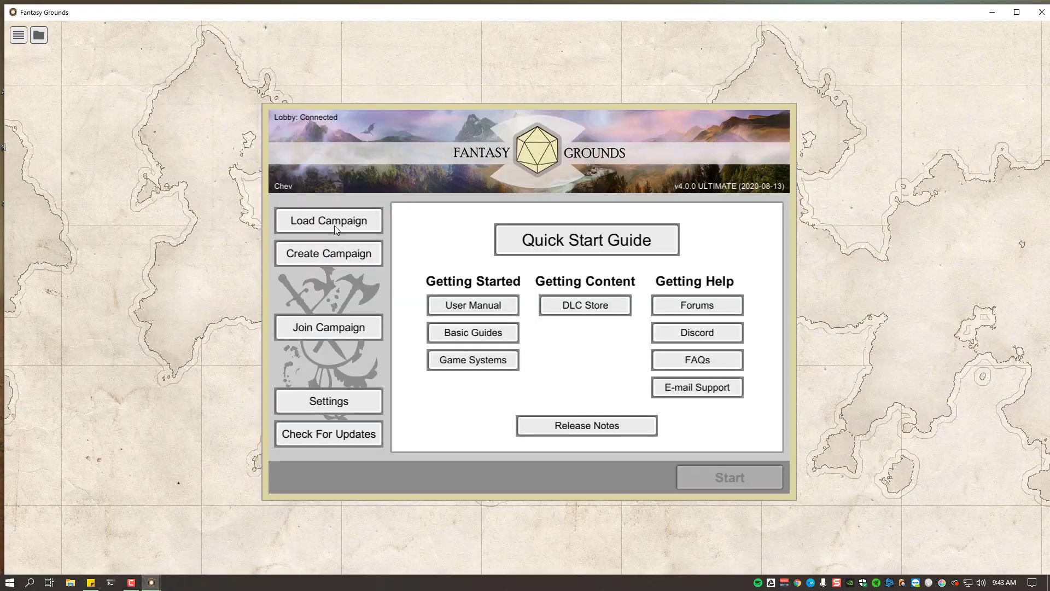
pyautogui.click(327, 331)
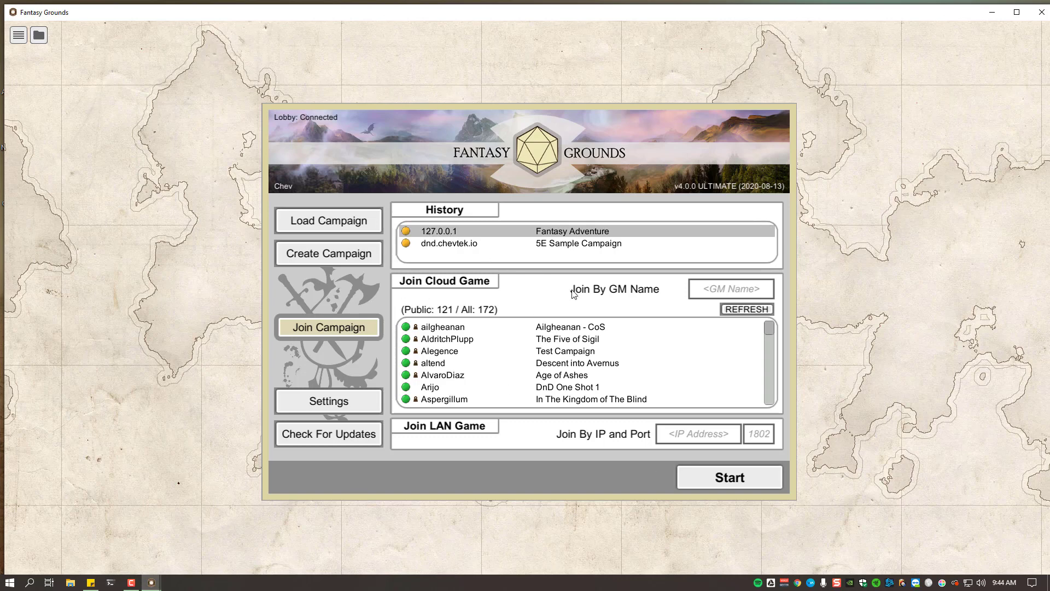
pyautogui.moveTo(481, 249)
pyautogui.click(733, 482)
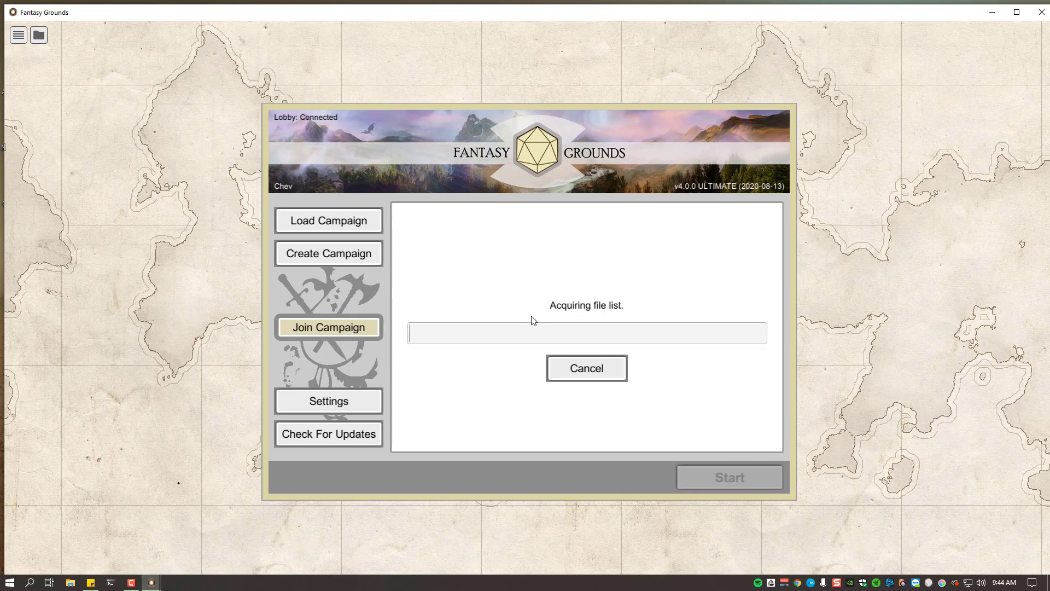
# Check the GM window's chat for the player connection and the joining instance's file list progress
pyautogui.moveTo(150, 580)
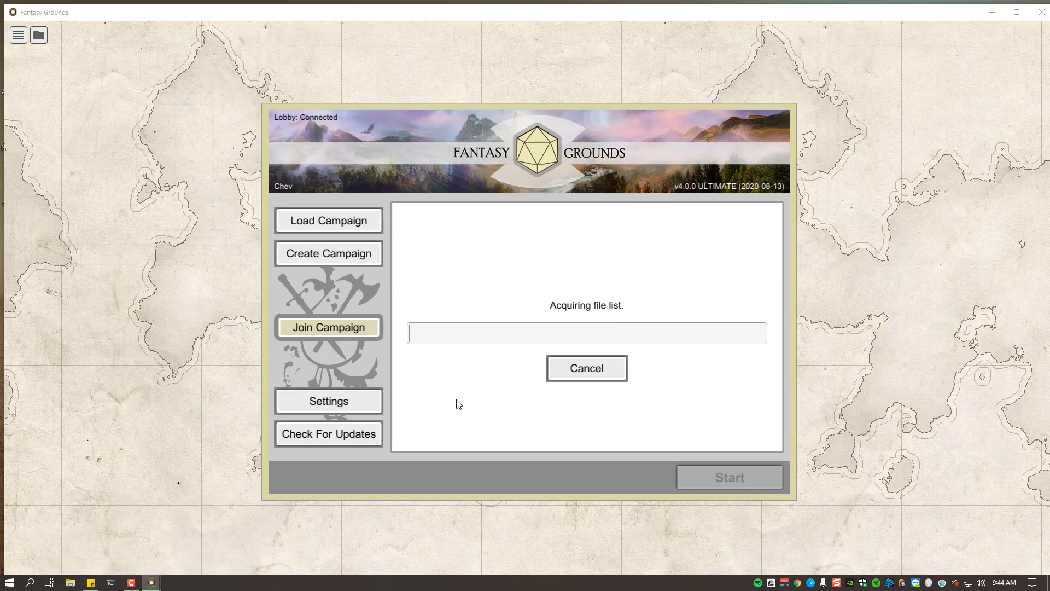
pyautogui.moveTo(152, 582)
pyautogui.click(208, 528)
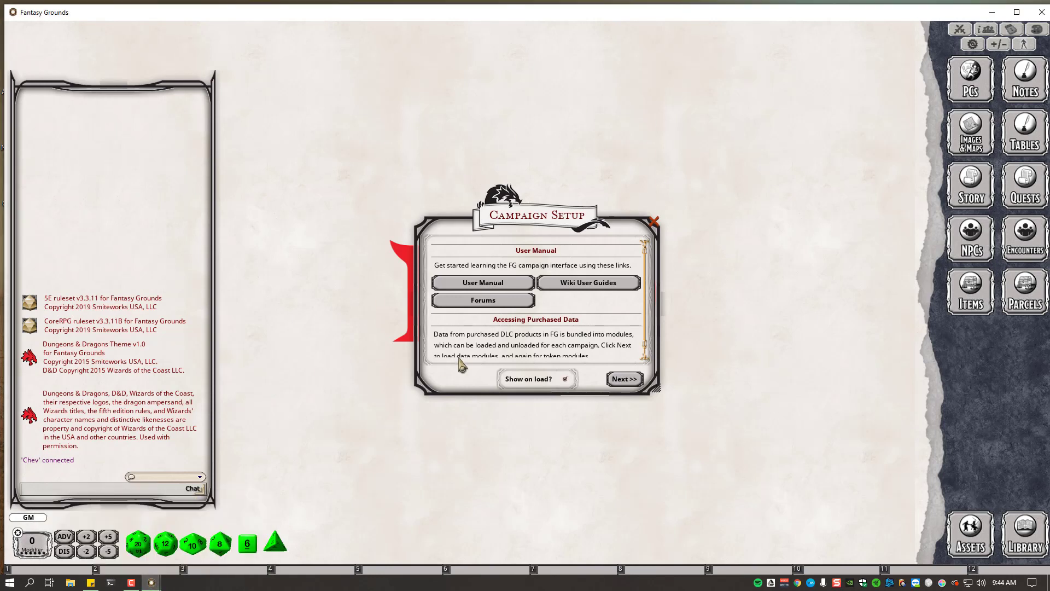
pyautogui.click(156, 581)
pyautogui.click(198, 556)
pyautogui.click(155, 580)
pyautogui.click(120, 552)
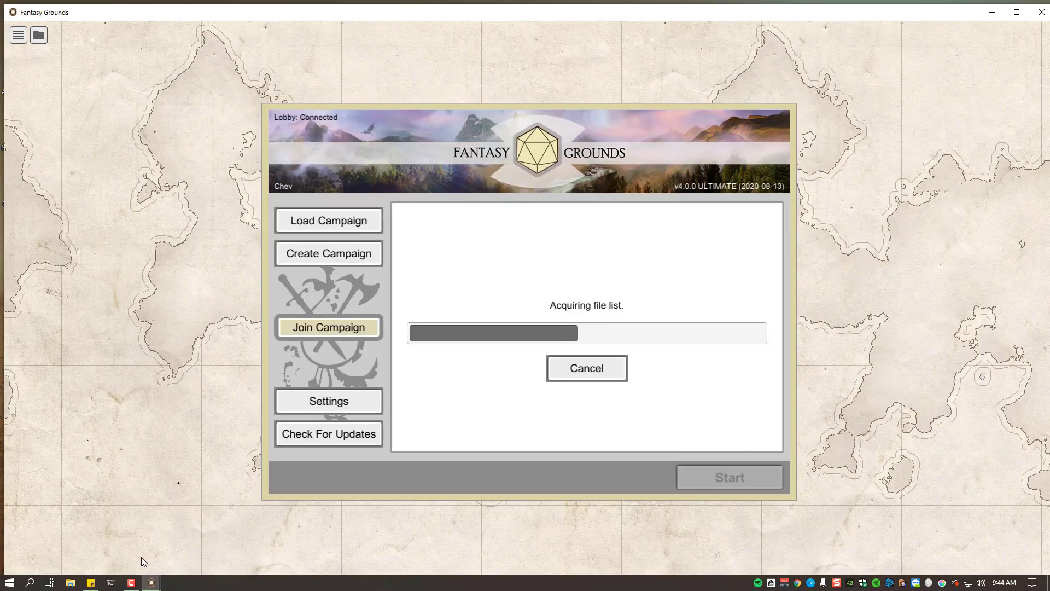
# Switch to the GM window, review the Campaign Setup guide through its Data Modules page, and close it
pyautogui.moveTo(152, 581)
pyautogui.click(88, 541)
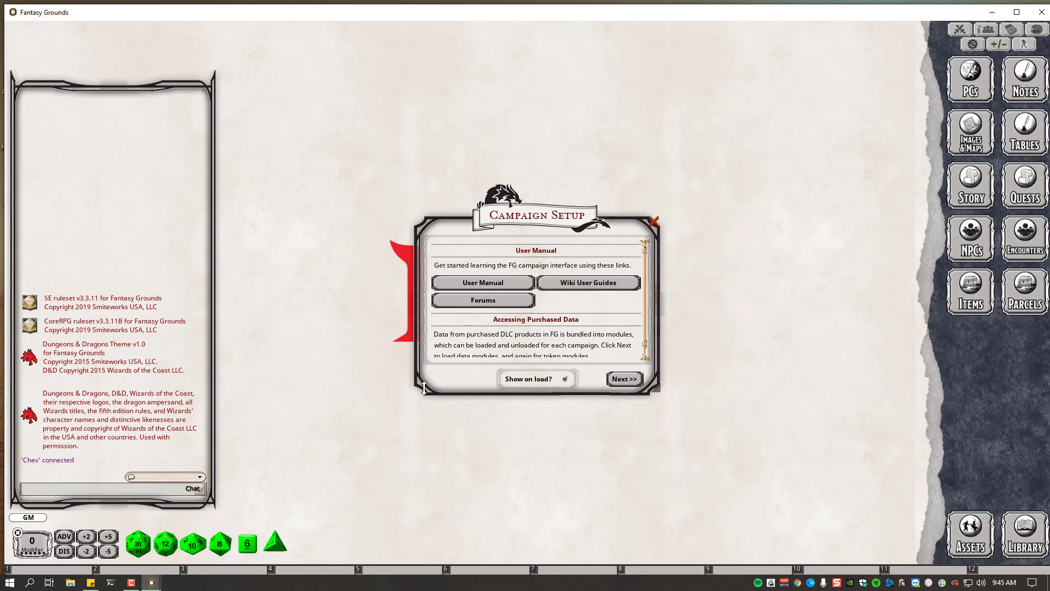
pyautogui.moveTo(530, 217); pyautogui.dragTo(542, 196)
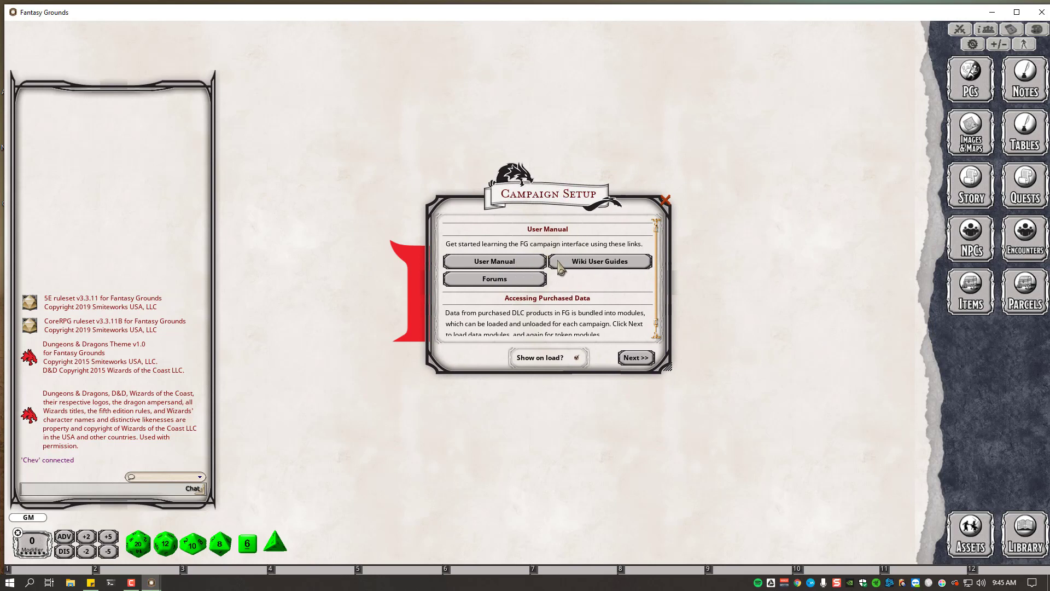
pyautogui.scroll(-1, 571, 278)
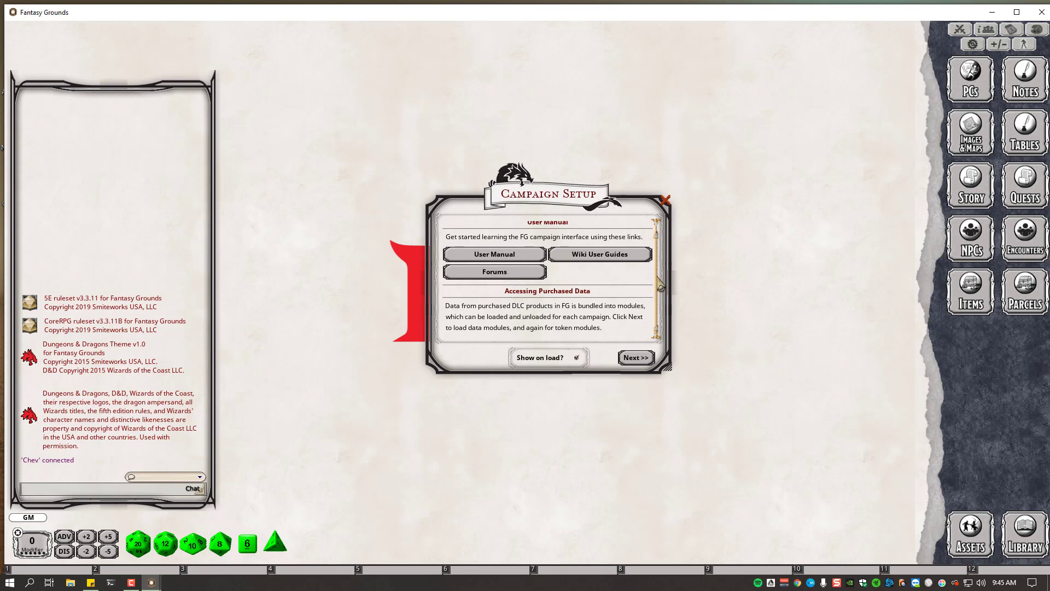
pyautogui.moveTo(660, 284); pyautogui.dragTo(654, 327)
pyautogui.click(639, 358)
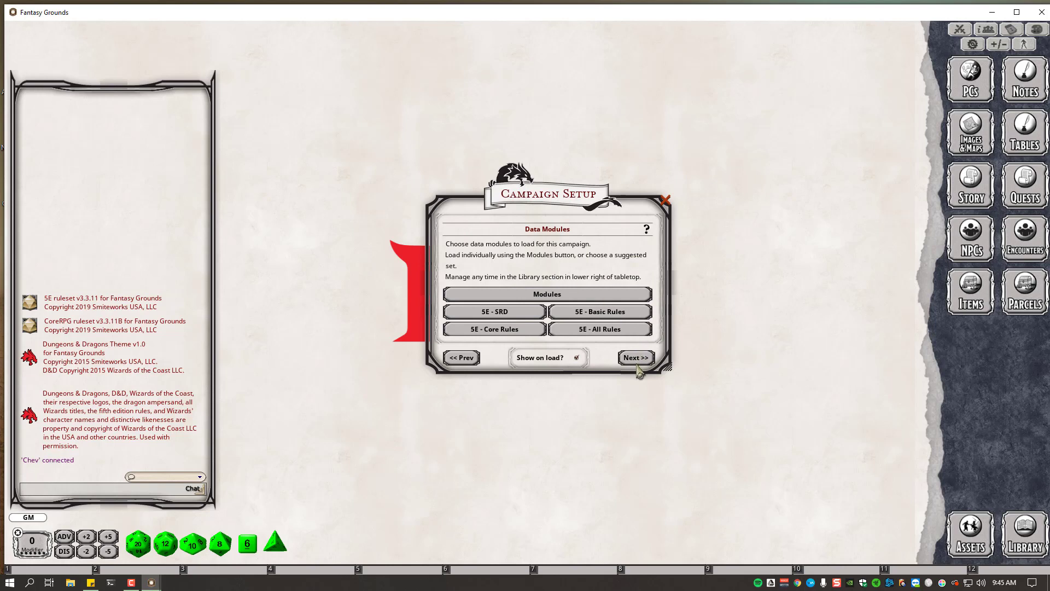
pyautogui.click(665, 200)
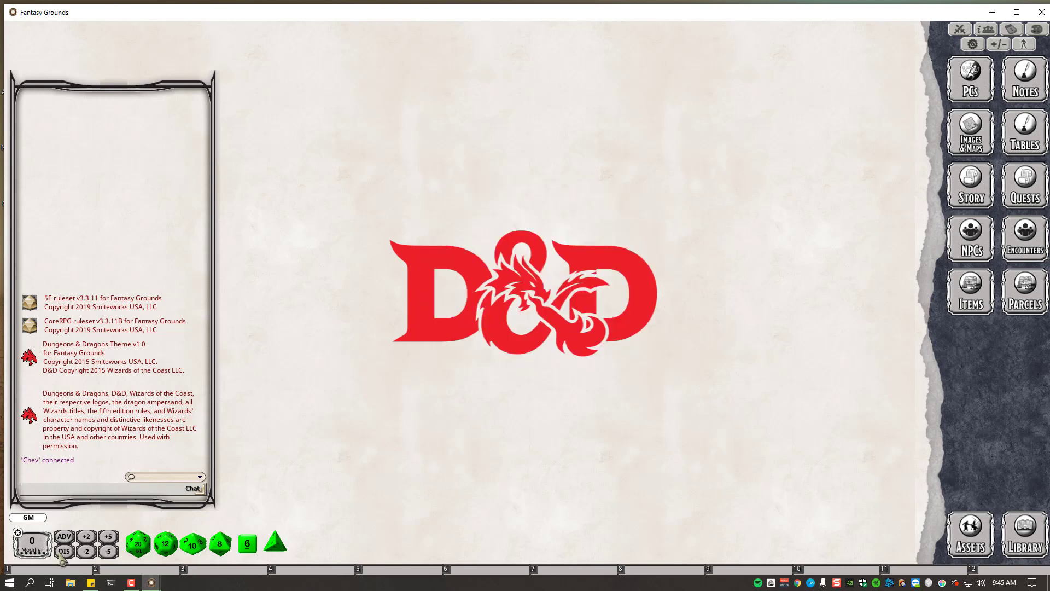
# Bring up the sticky note listing the tutorial topics, review it, and return to the GM window
pyautogui.click(91, 582)
pyautogui.moveTo(904, 340); pyautogui.dragTo(795, 282)
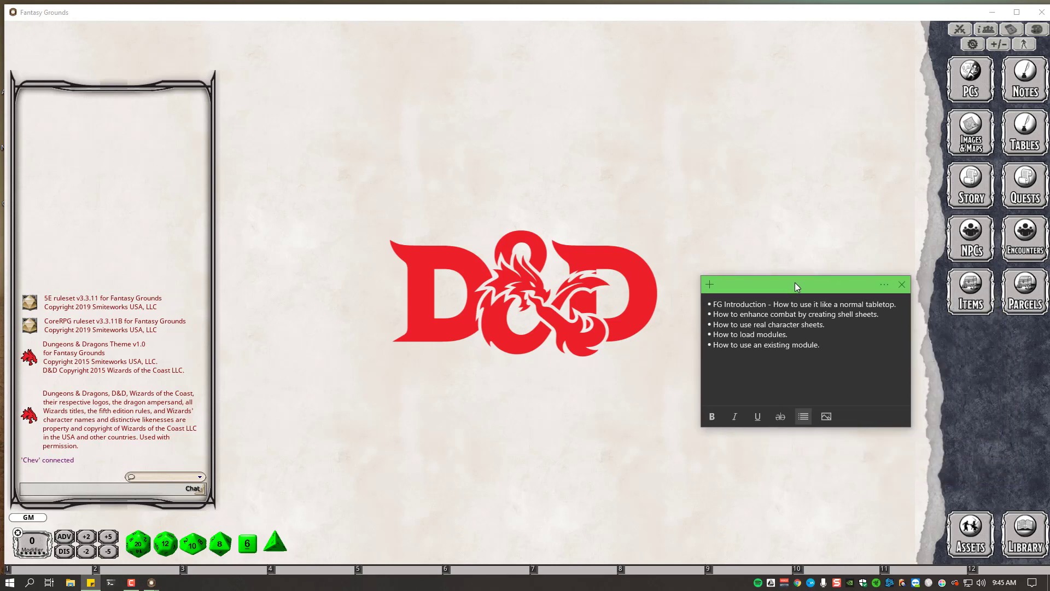
pyautogui.click(758, 239)
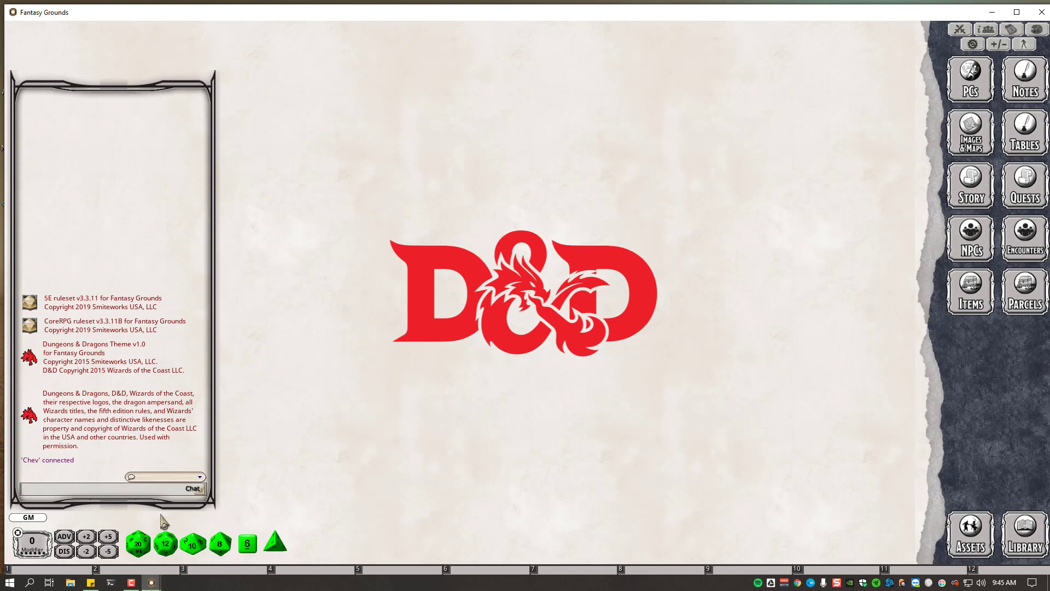
# Roll a d20 in the GM's chat
pyautogui.moveTo(143, 548); pyautogui.dragTo(166, 273)
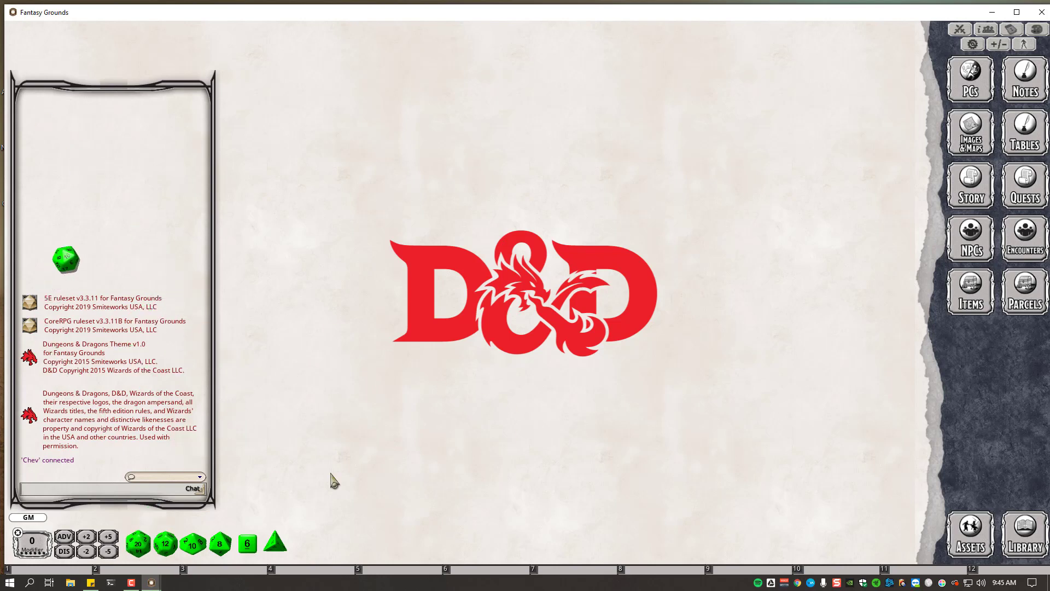
pyautogui.moveTo(139, 553); pyautogui.dragTo(493, 457)
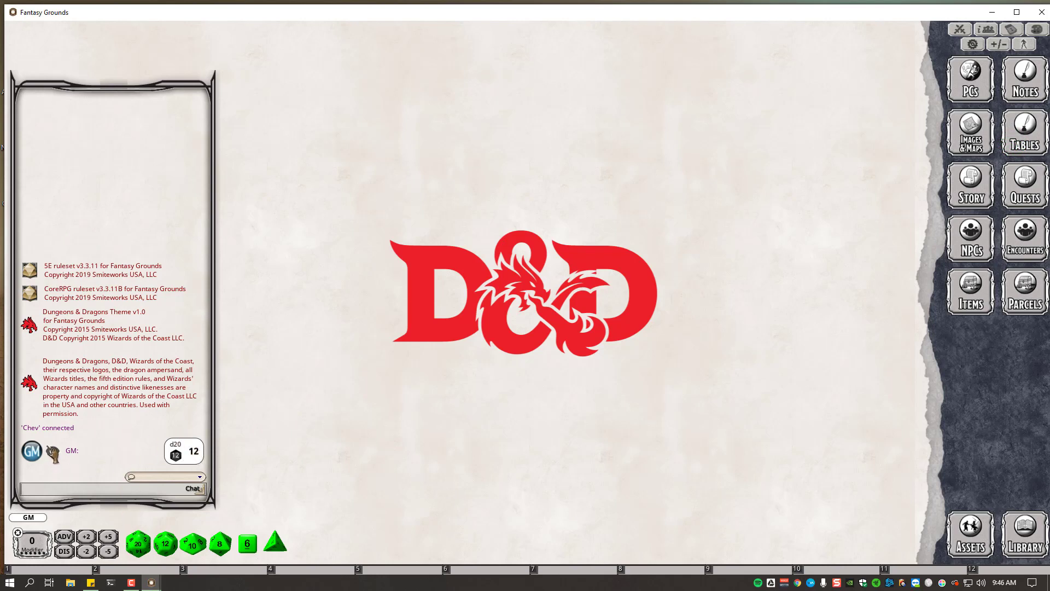
# Set the "Chat: Show GM rolls" option to On and roll another d20 in the GM's chat
pyautogui.click(973, 45)
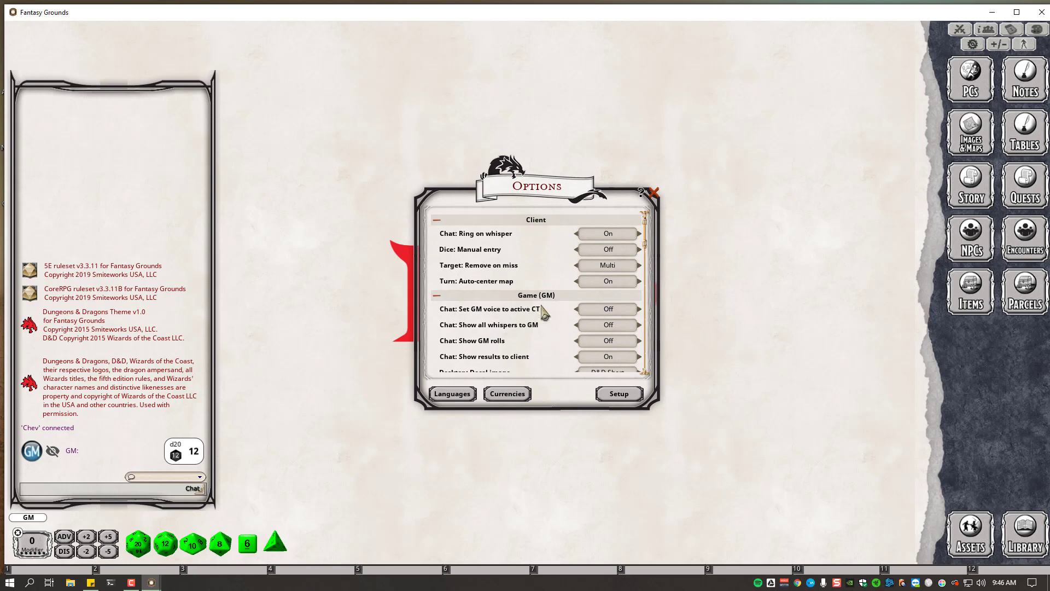
pyautogui.scroll(-1, 555, 328)
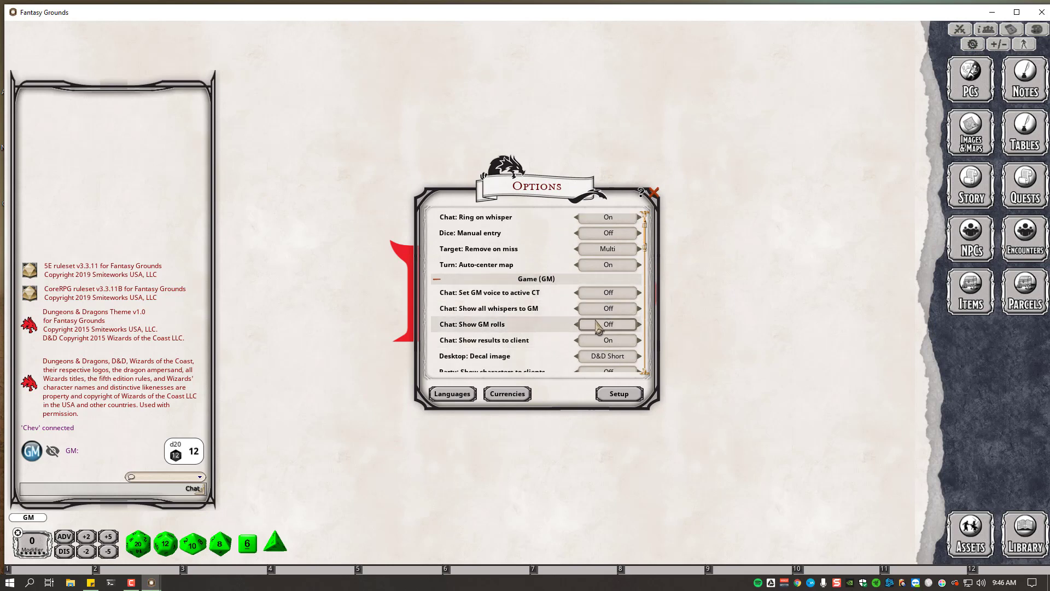
pyautogui.scroll(-3, 535, 331)
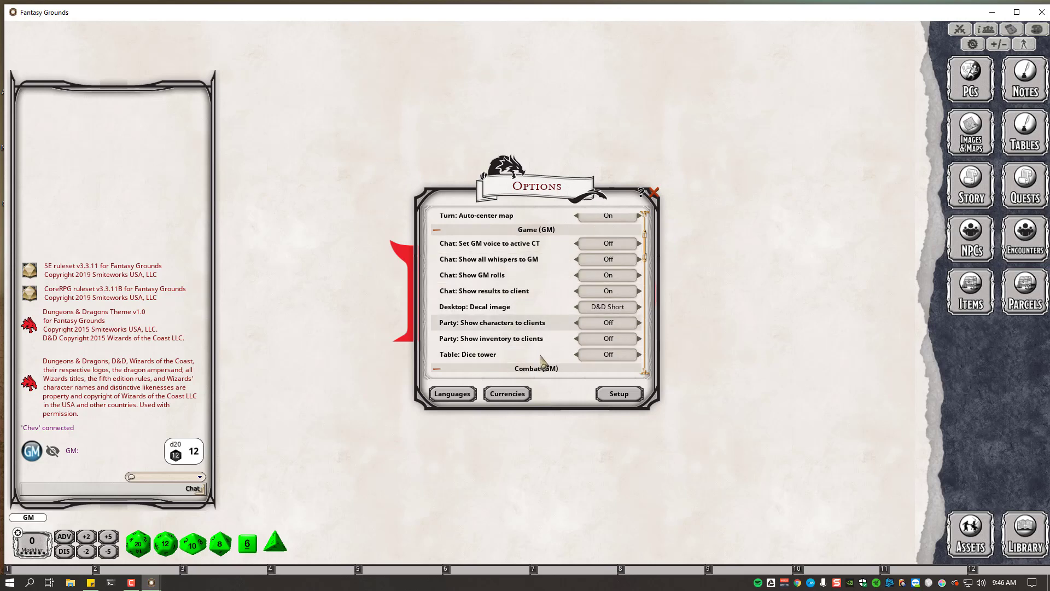
pyautogui.moveTo(145, 488); pyautogui.dragTo(143, 484)
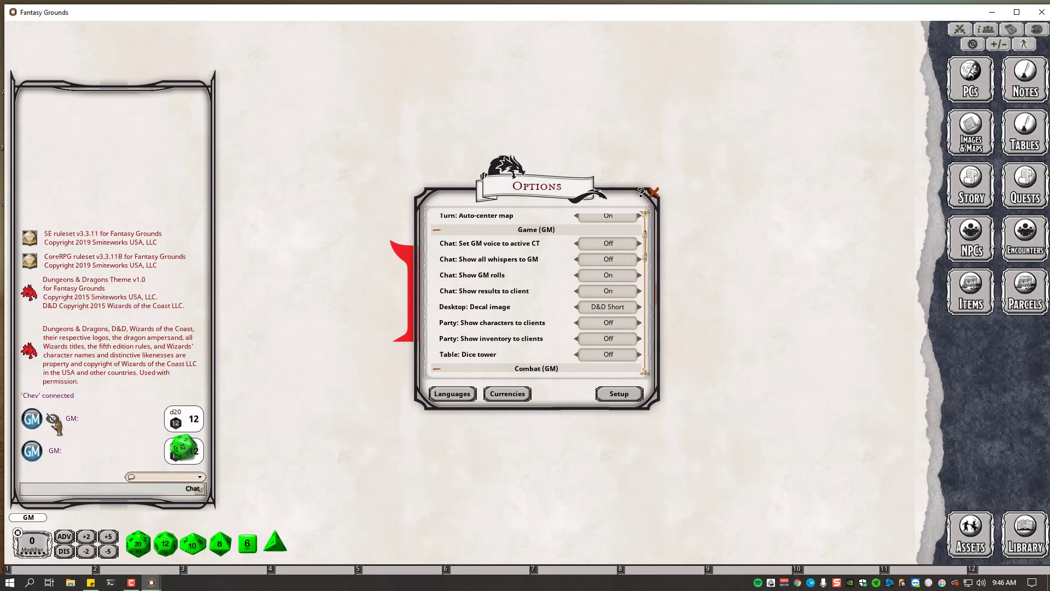
# In the player window, close the Campaign Setup and Character Selection dialogs, and return to the GM window
pyautogui.click(152, 582)
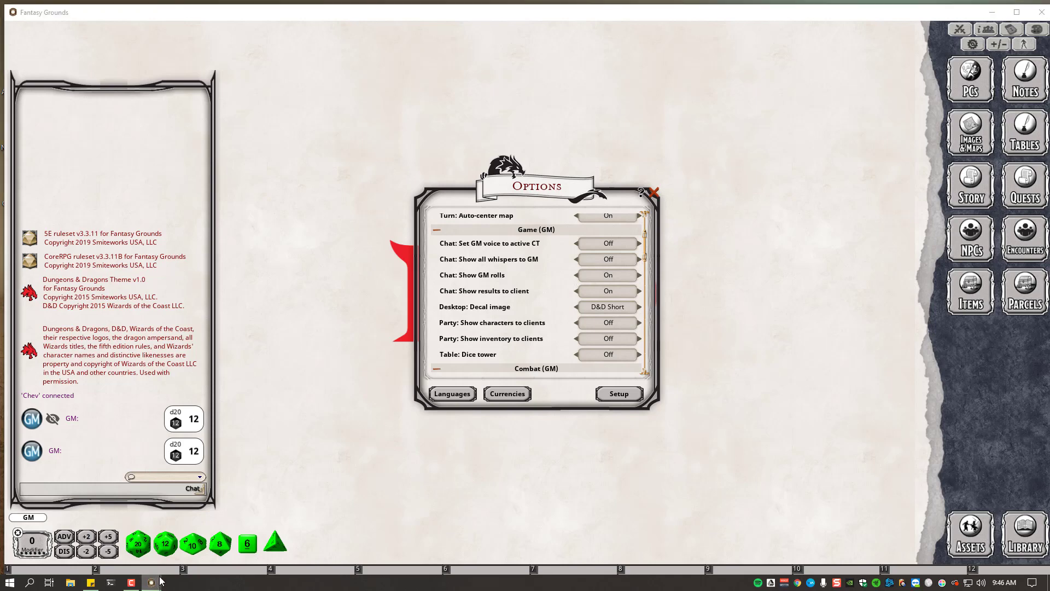
pyautogui.click(117, 547)
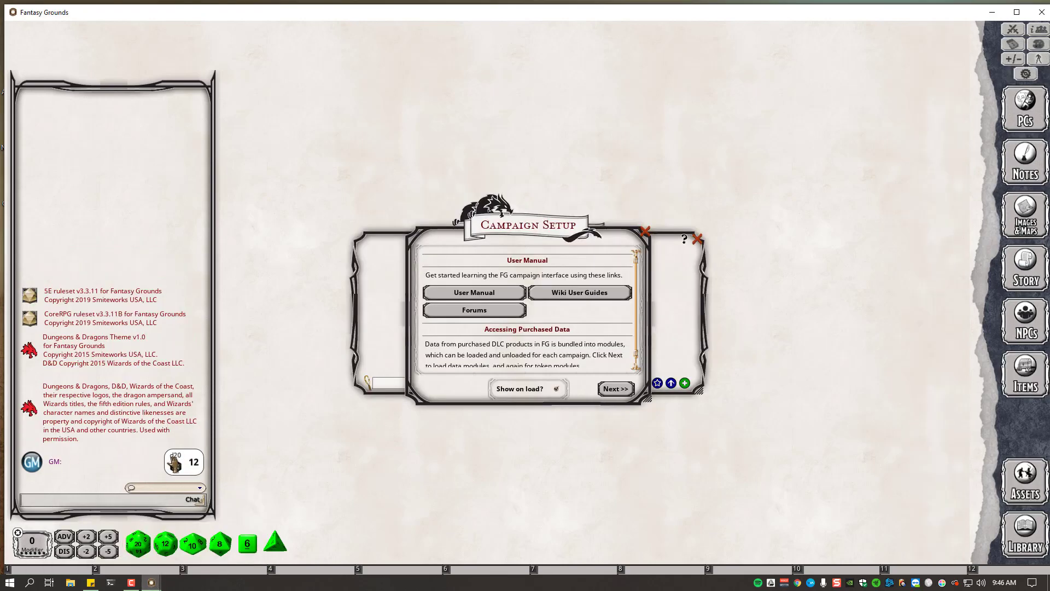
pyautogui.click(646, 232)
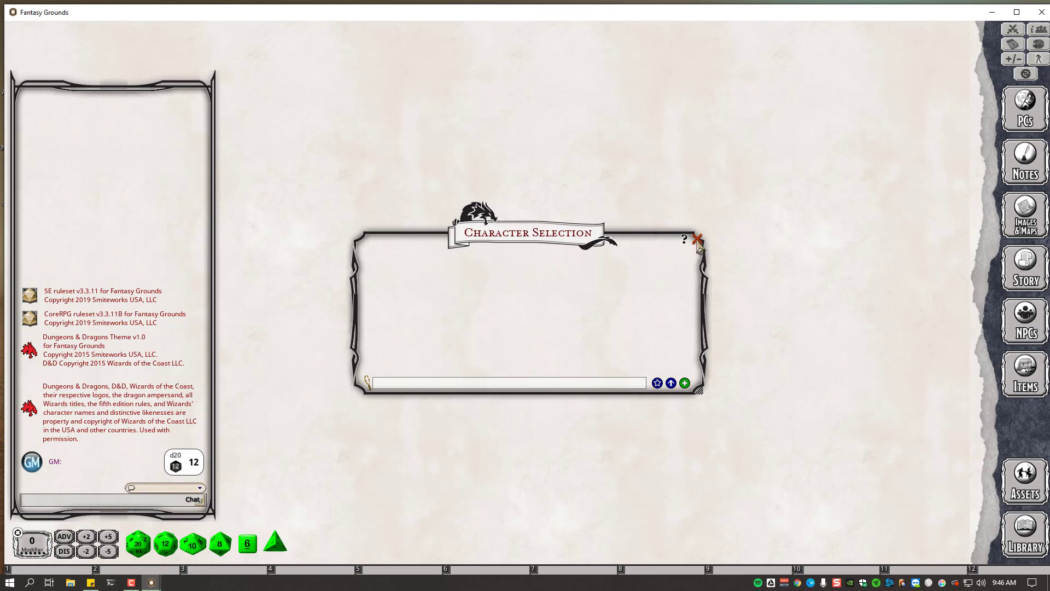
pyautogui.click(698, 240)
pyautogui.moveTo(153, 587)
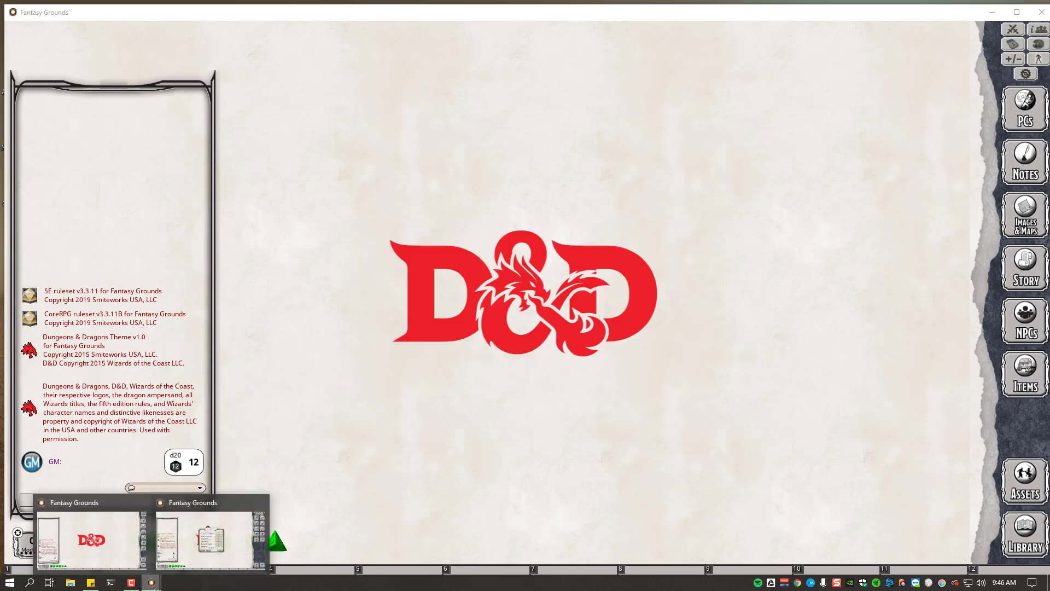
pyautogui.click(188, 554)
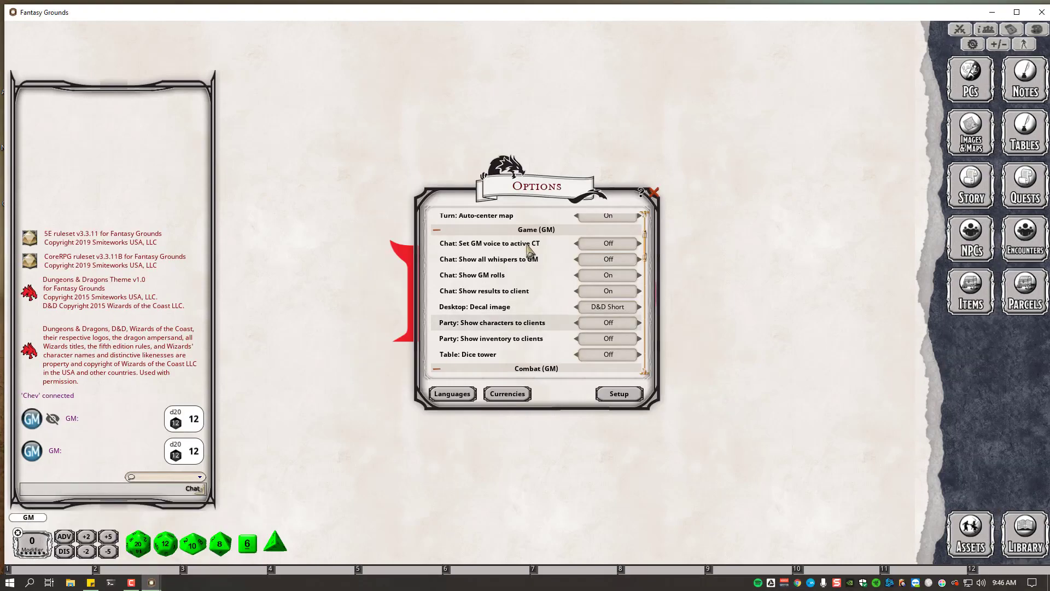
# Switch to Chrome and open dndbeyond.com in a new tab
pyautogui.click(9, 582)
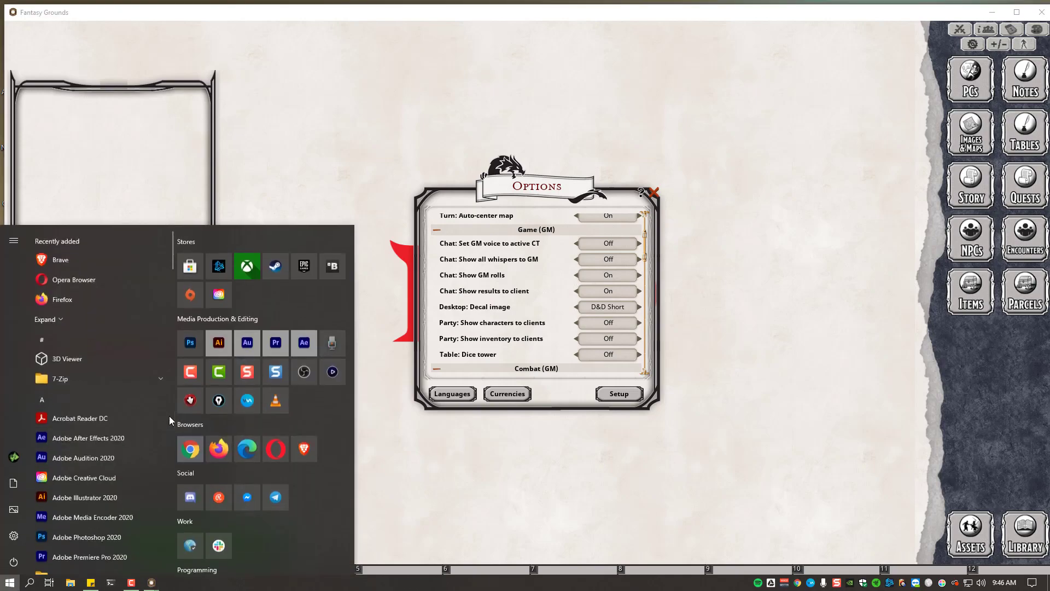
pyautogui.click(191, 447)
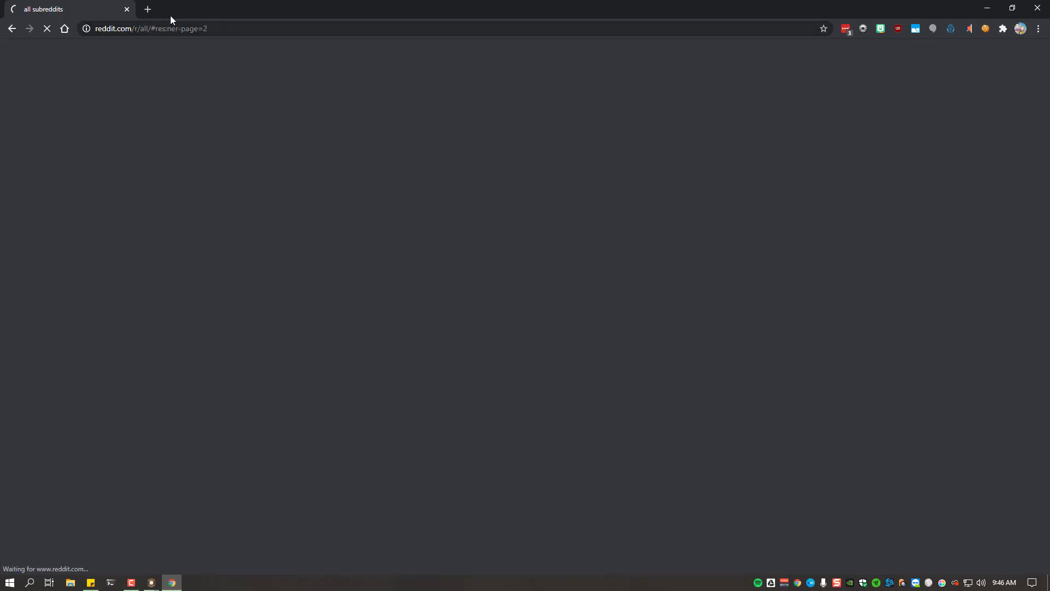
pyautogui.click(147, 10)
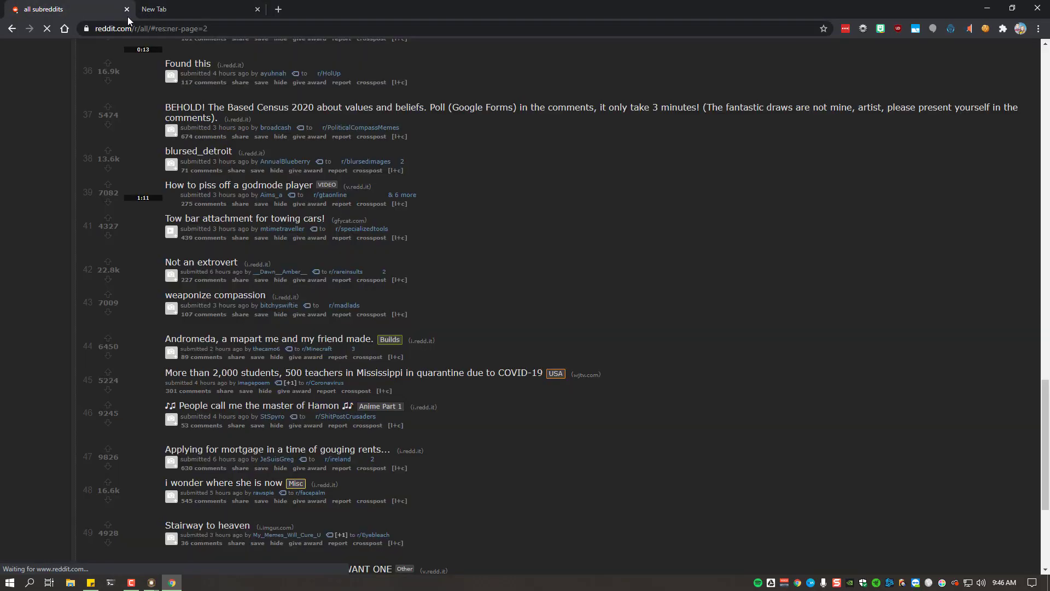
pyautogui.write('dnd')
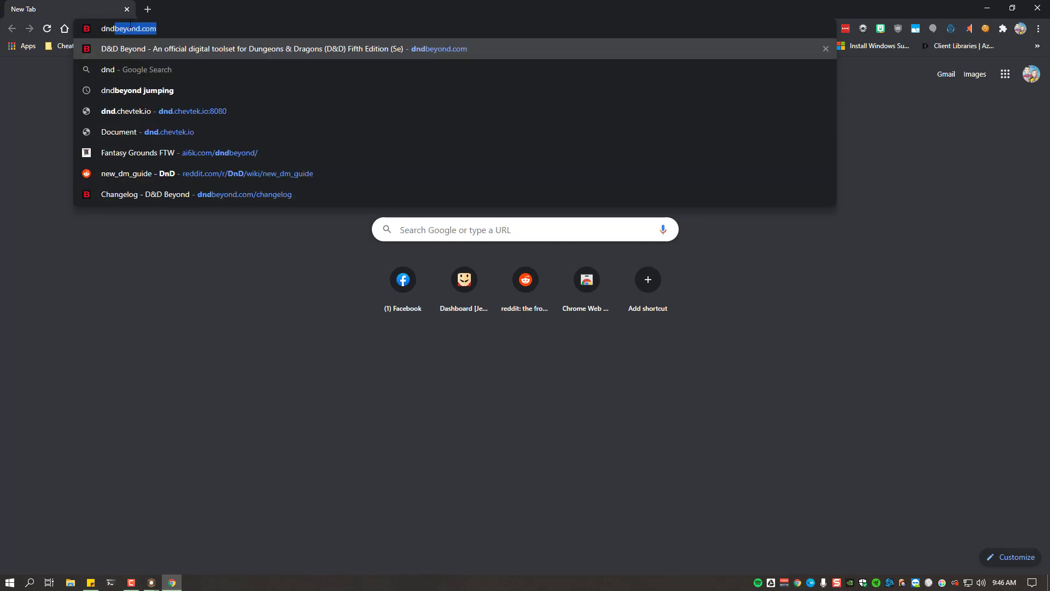
pyautogui.press('Return')
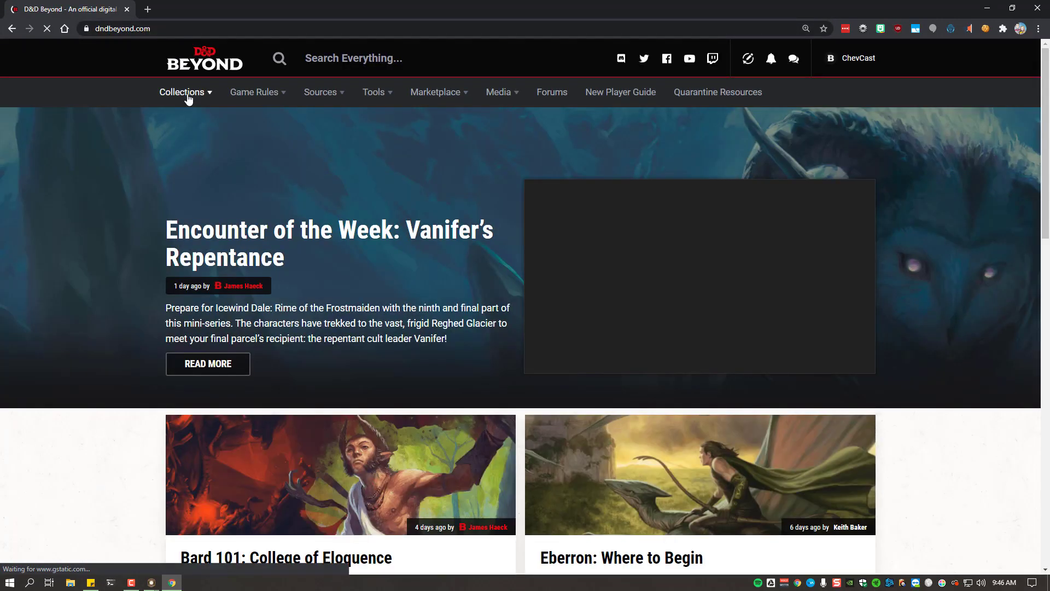
# Roll an Animal Handling check from Rum's character sheet in My Characters, and return to the GM's Fantasy Grounds window
pyautogui.moveTo(187, 99)
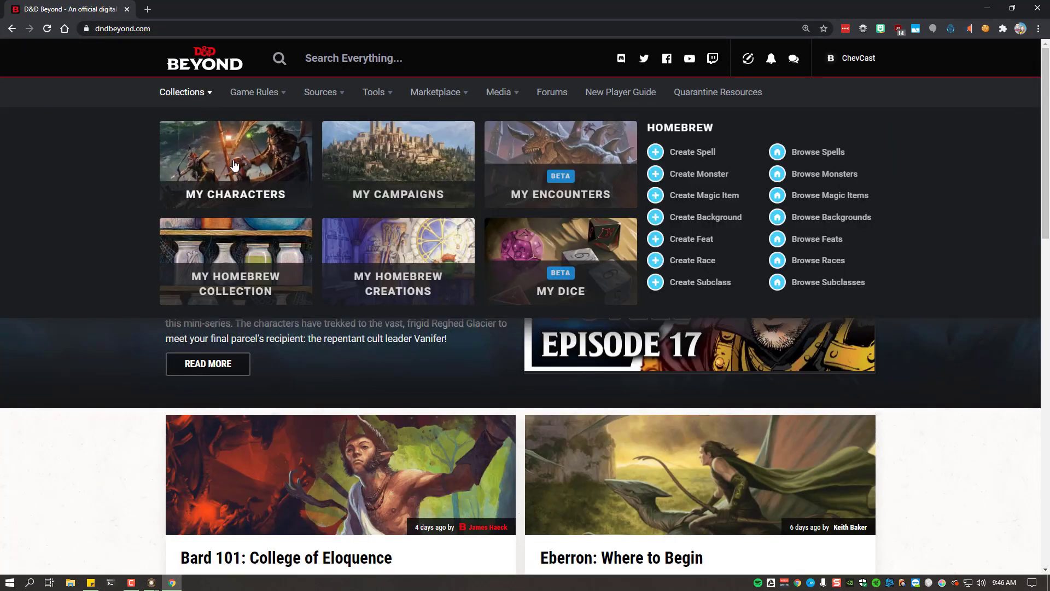
pyautogui.click(263, 177)
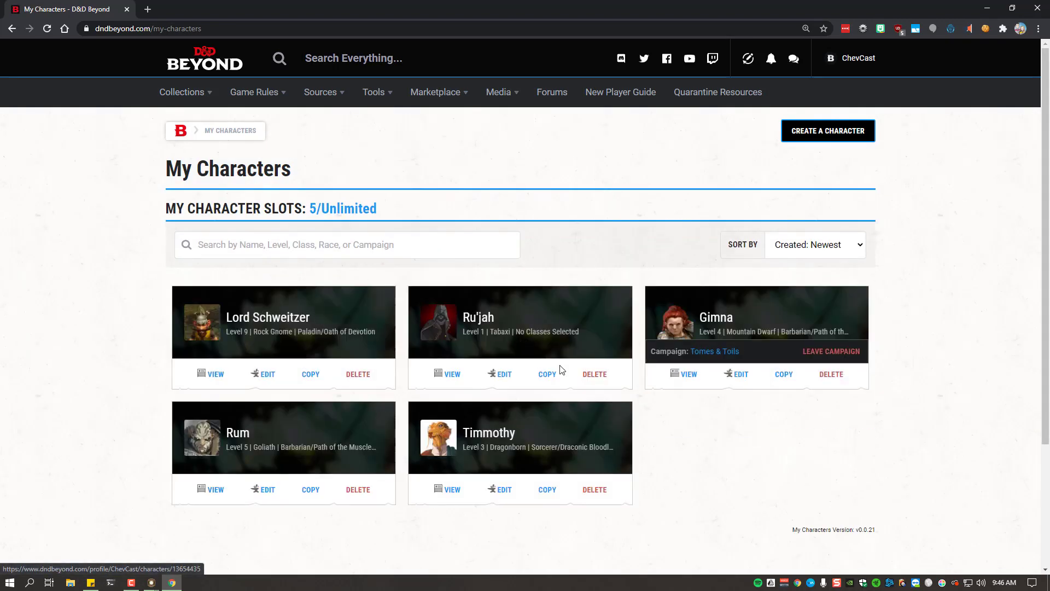
pyautogui.click(217, 496)
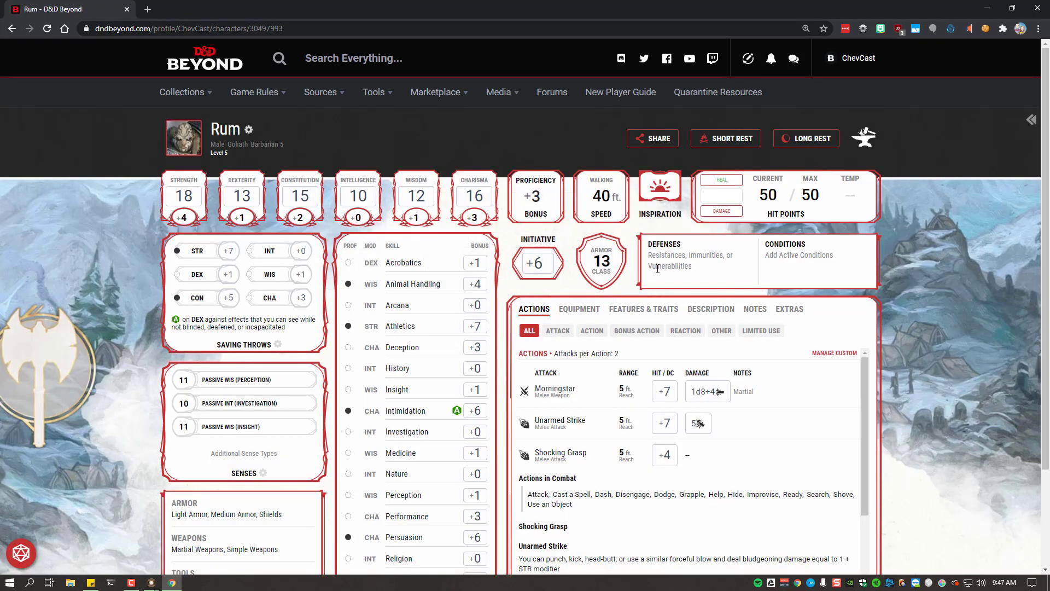
pyautogui.scroll(-1, 656, 274)
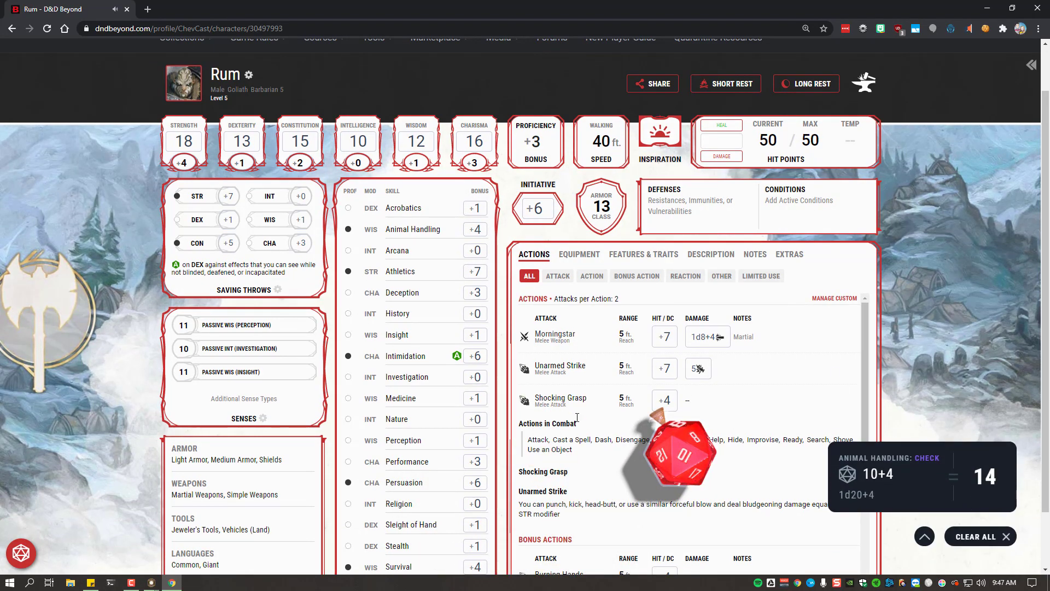
pyautogui.moveTo(150, 581)
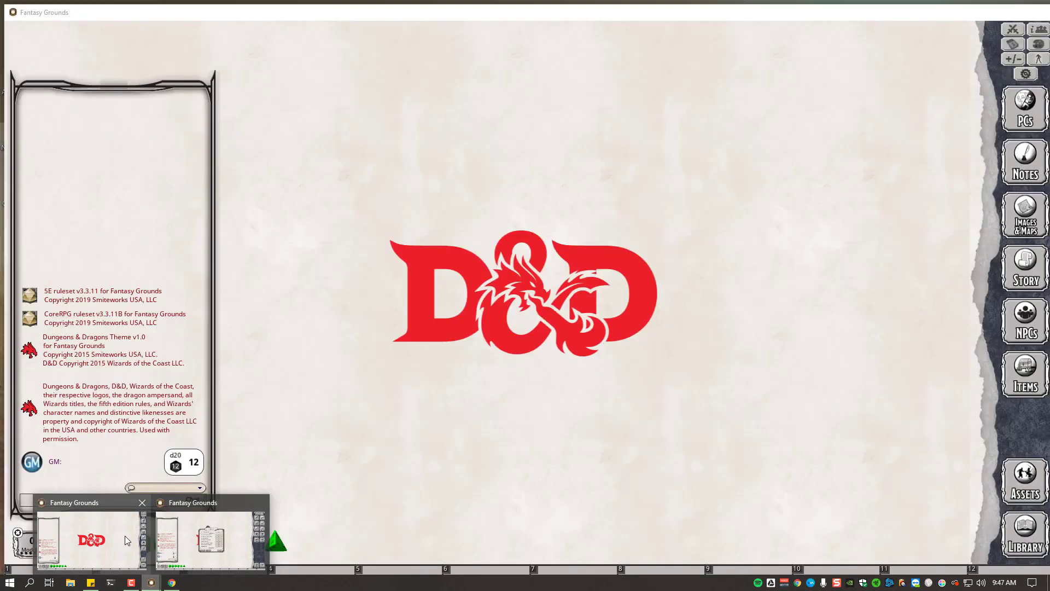
pyautogui.click(197, 545)
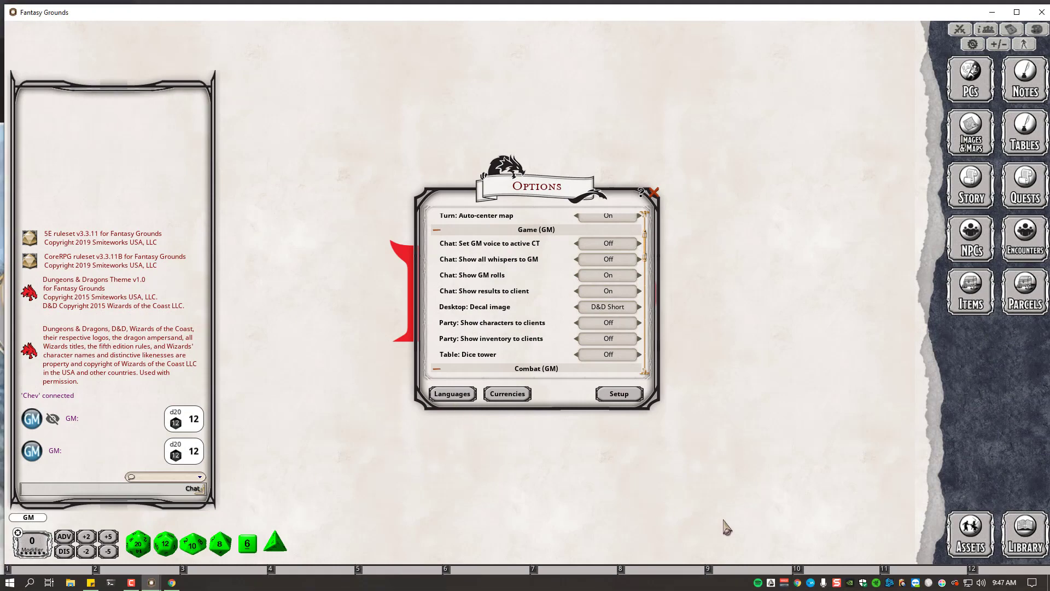
# In Voicemeeter Potato, route Win Comm Out and all three virtual inputs to A1 instead of A2, and hide the mixer
pyautogui.click(786, 583)
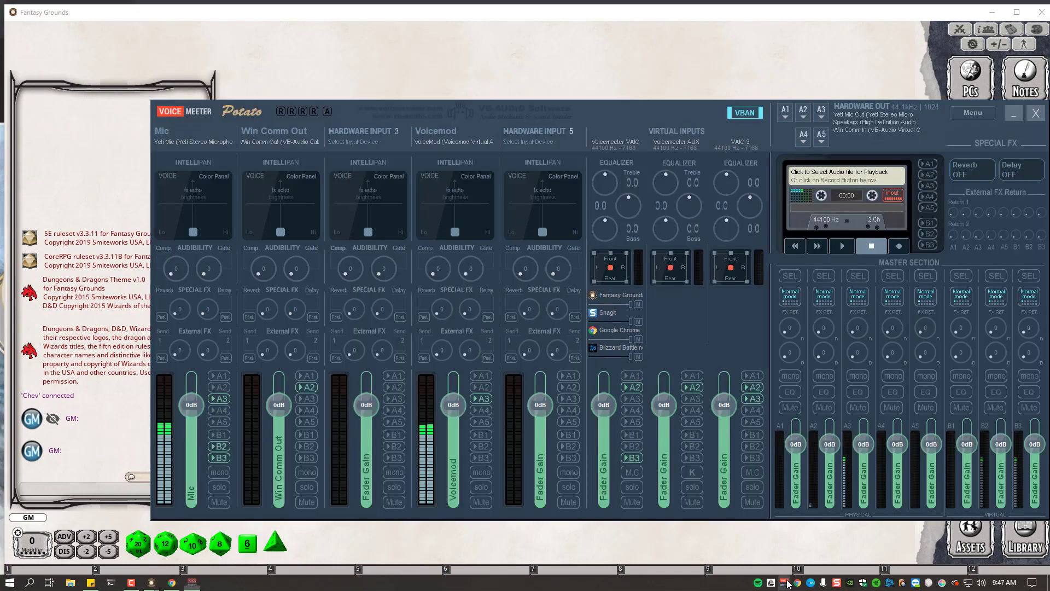
pyautogui.click(699, 375)
pyautogui.click(695, 387)
pyautogui.click(742, 376)
pyautogui.click(755, 388)
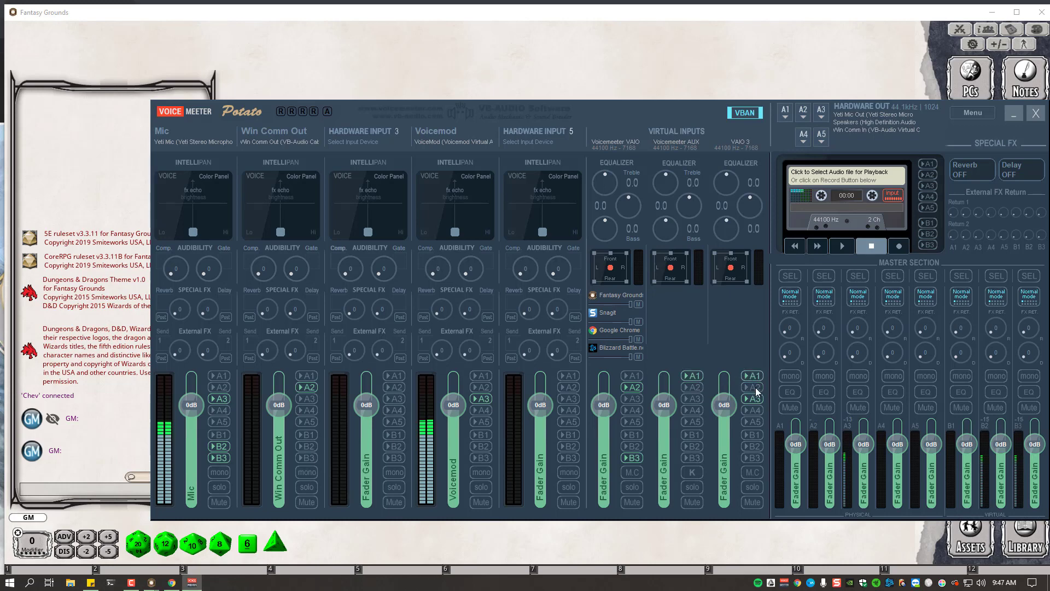
pyautogui.click(633, 376)
pyautogui.click(632, 386)
pyautogui.click(306, 376)
pyautogui.click(306, 386)
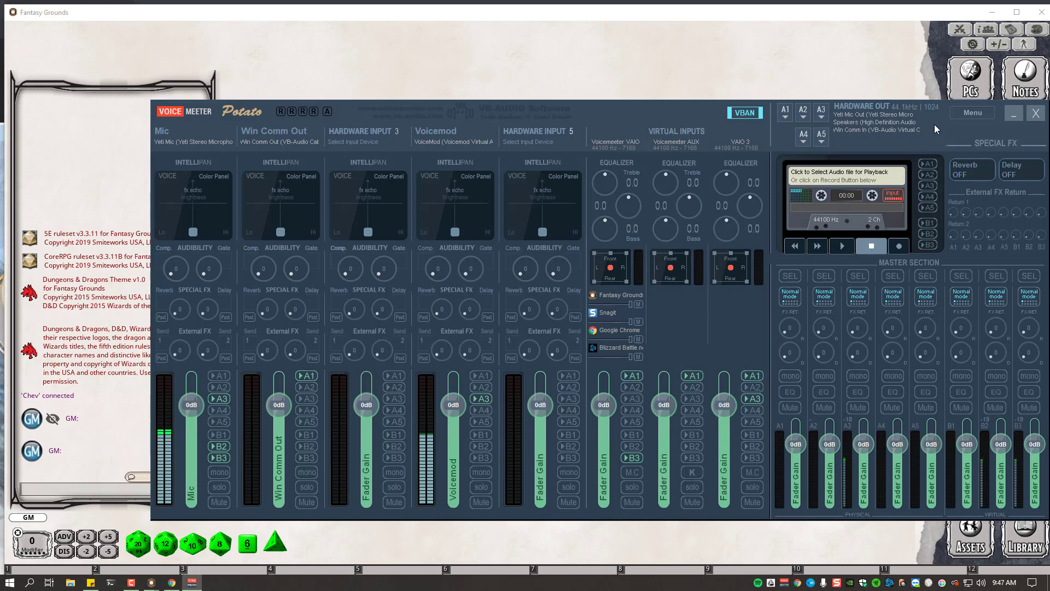
pyautogui.moveTo(685, 115); pyautogui.dragTo(570, 102)
pyautogui.click(922, 102)
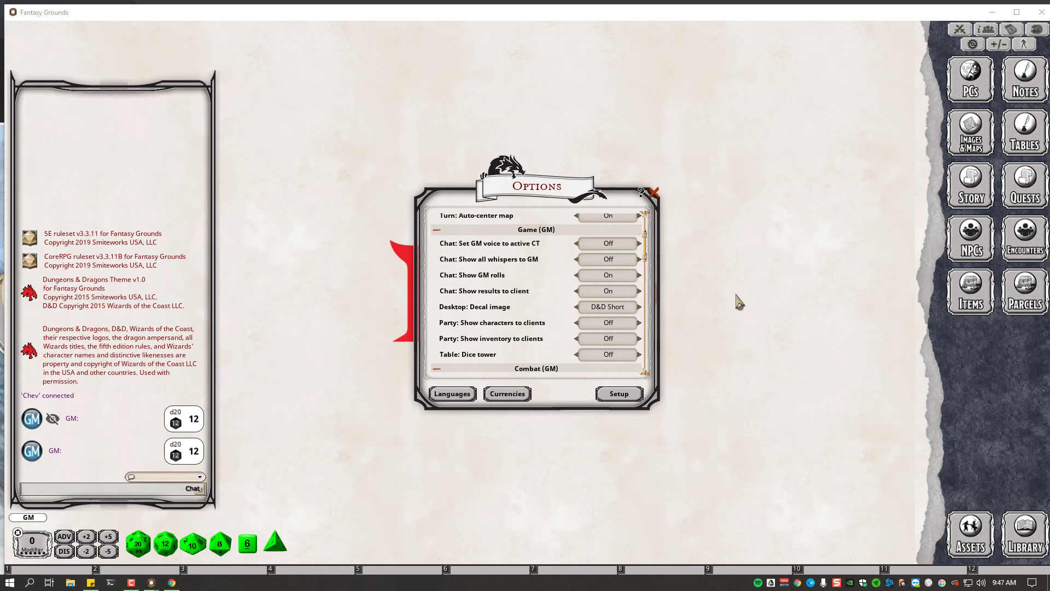
# Shift the Options dialog slightly upward and set "Table: Dice tower" to On
pyautogui.moveTo(548, 184)
pyautogui.mouseDown()
pyautogui.moveTo(542, 157)
pyautogui.moveTo(545, 170)
pyautogui.mouseUp()
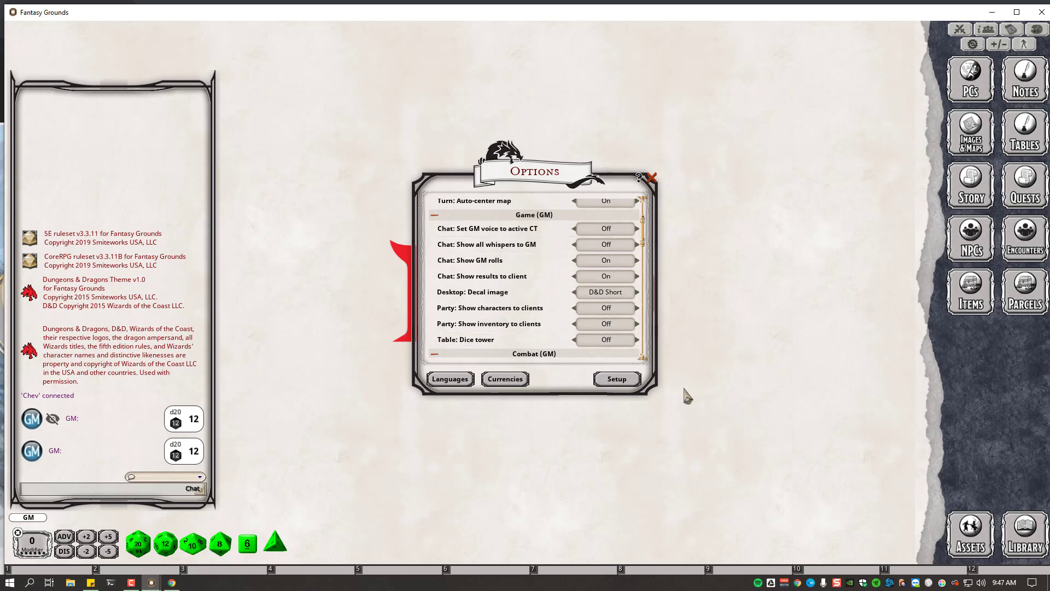
pyautogui.click(596, 338)
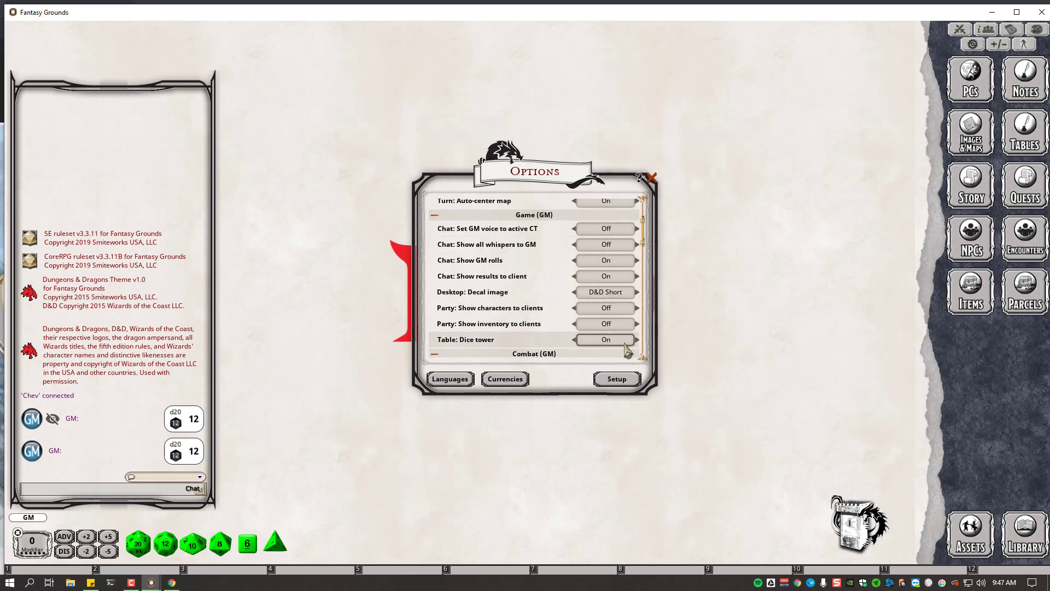
# Close the Options dialog, move the dice tower right beside the chat window, and toggle the tower's position lock
pyautogui.click(652, 177)
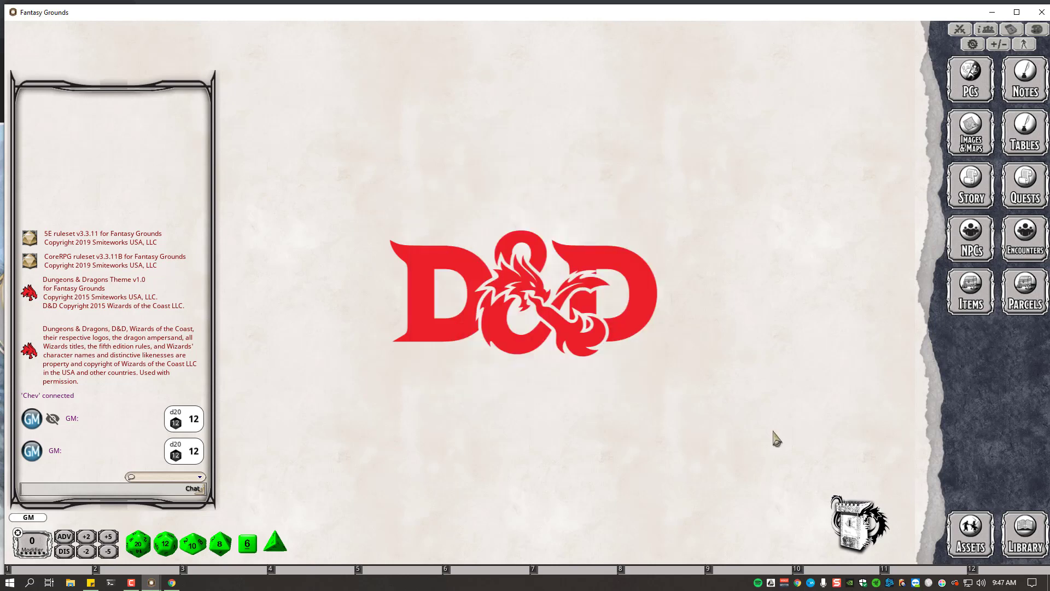
pyautogui.moveTo(859, 520)
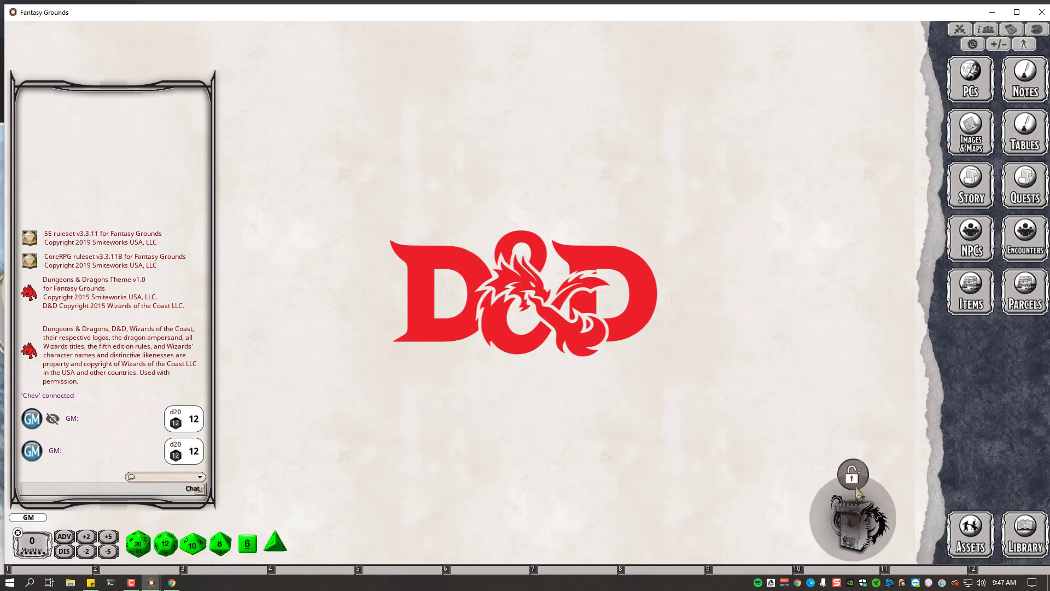
pyautogui.moveTo(859, 501); pyautogui.dragTo(250, 472)
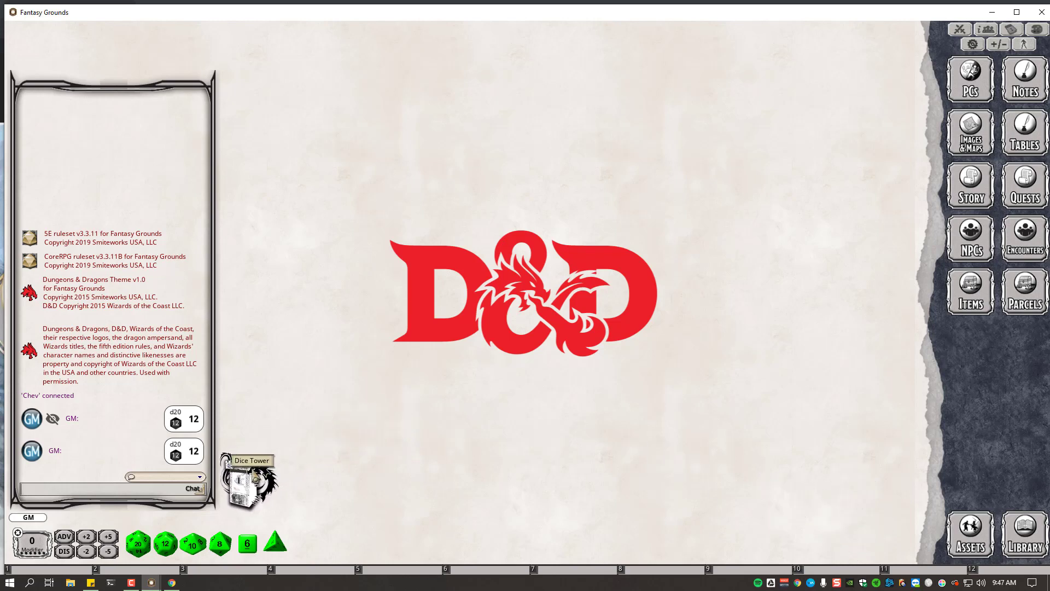
pyautogui.rightClick(251, 472)
pyautogui.click(251, 427)
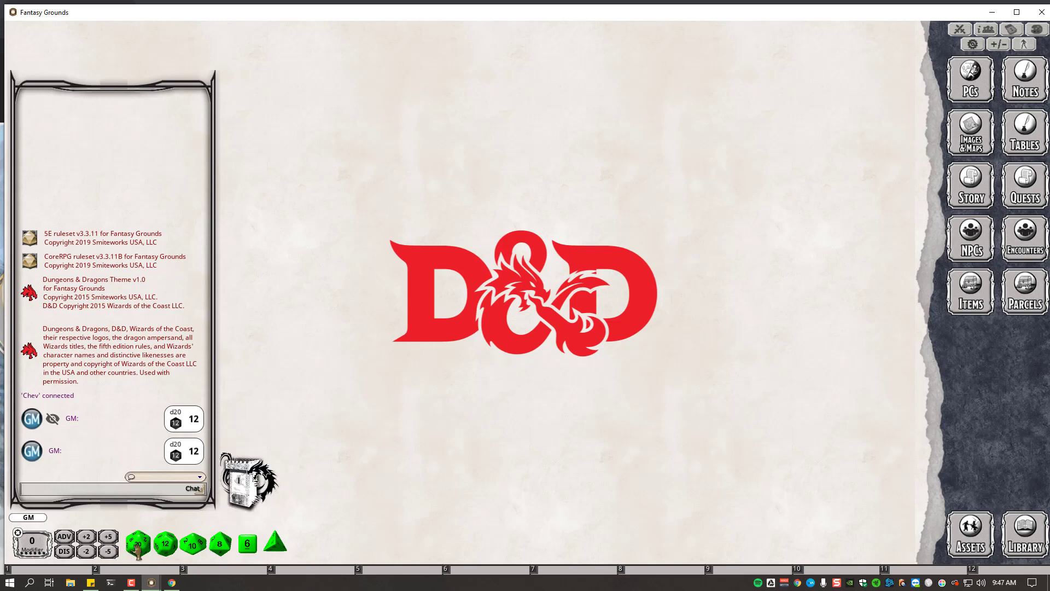
# Roll a d20 openly in the GM chat, check the player instance's chat for it, and return to the GM instance
pyautogui.moveTo(138, 547); pyautogui.dragTo(118, 437)
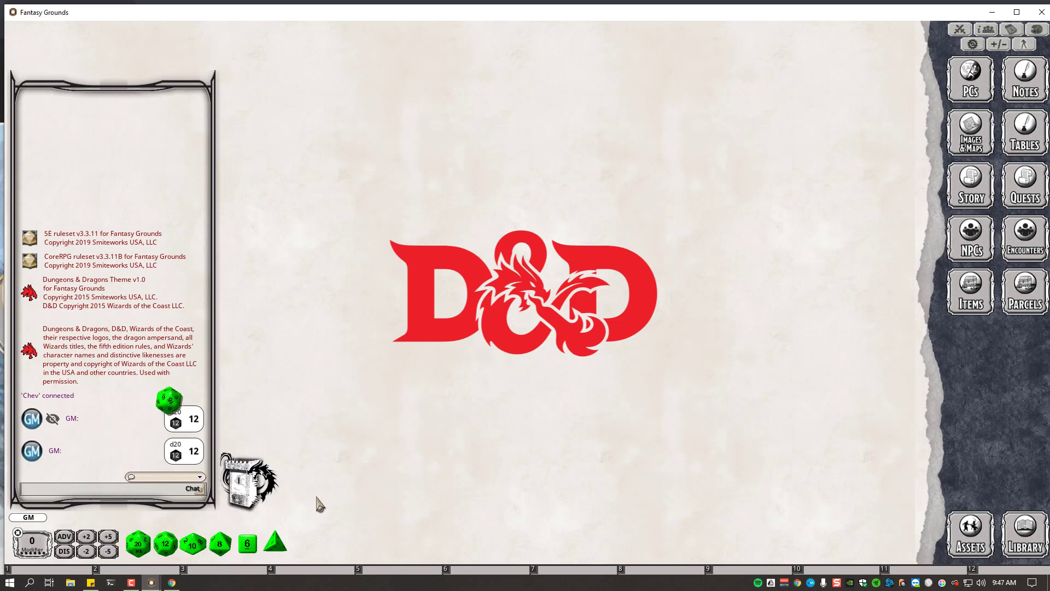
pyautogui.moveTo(157, 583)
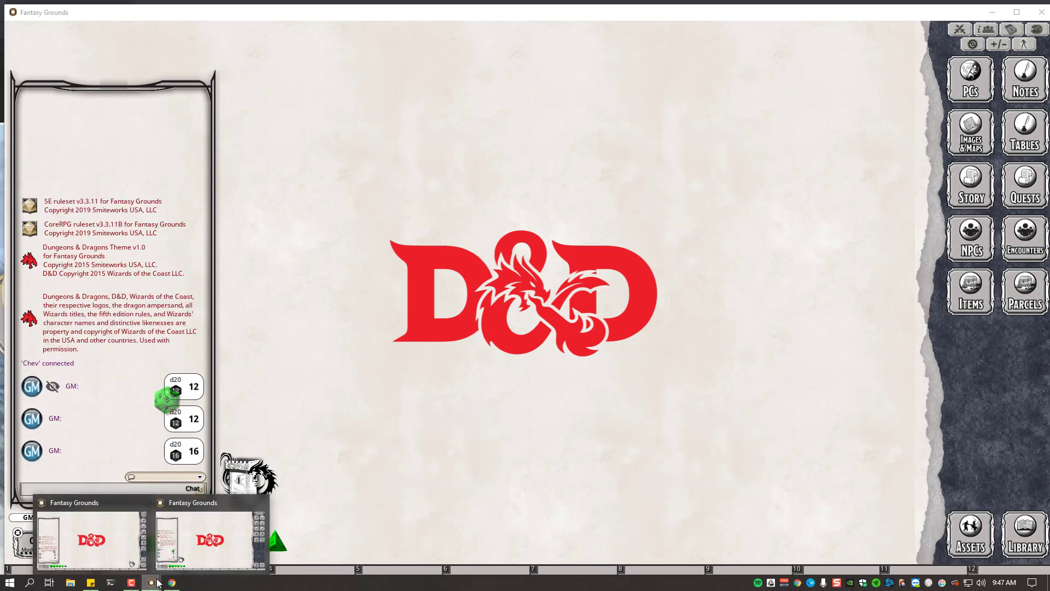
pyautogui.click(175, 503)
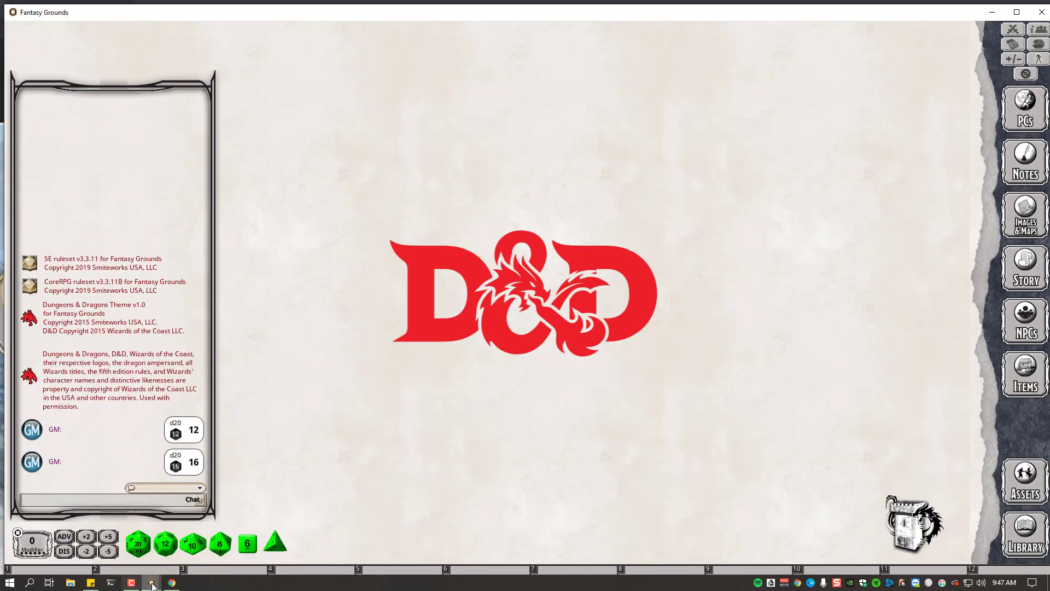
pyautogui.click(192, 550)
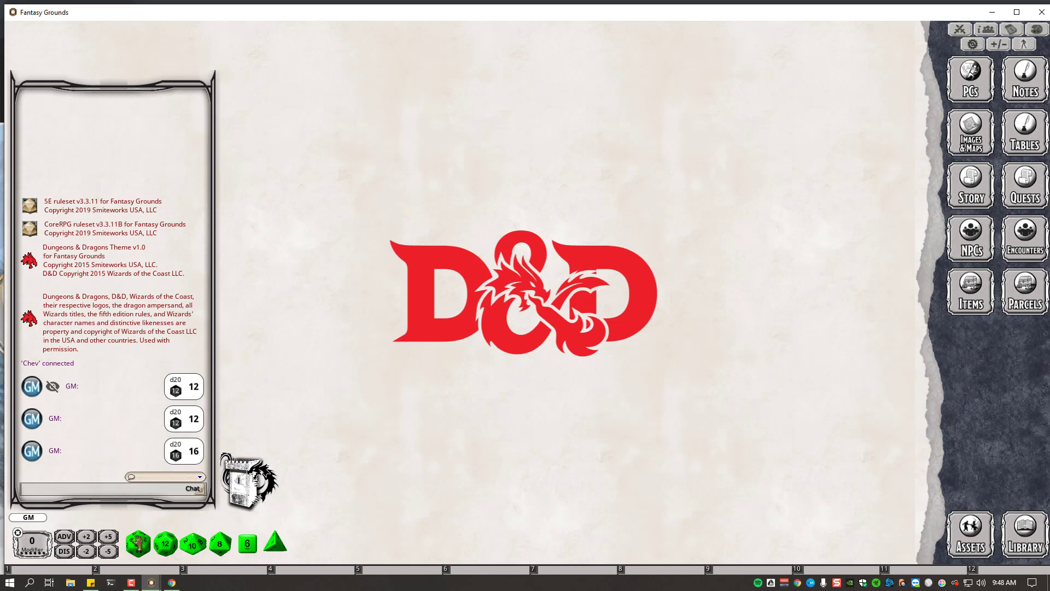
# Roll a d20 through the dice tower, compare the player instance's chat, and switch back to the GM instance
pyautogui.moveTo(138, 543); pyautogui.dragTo(249, 481)
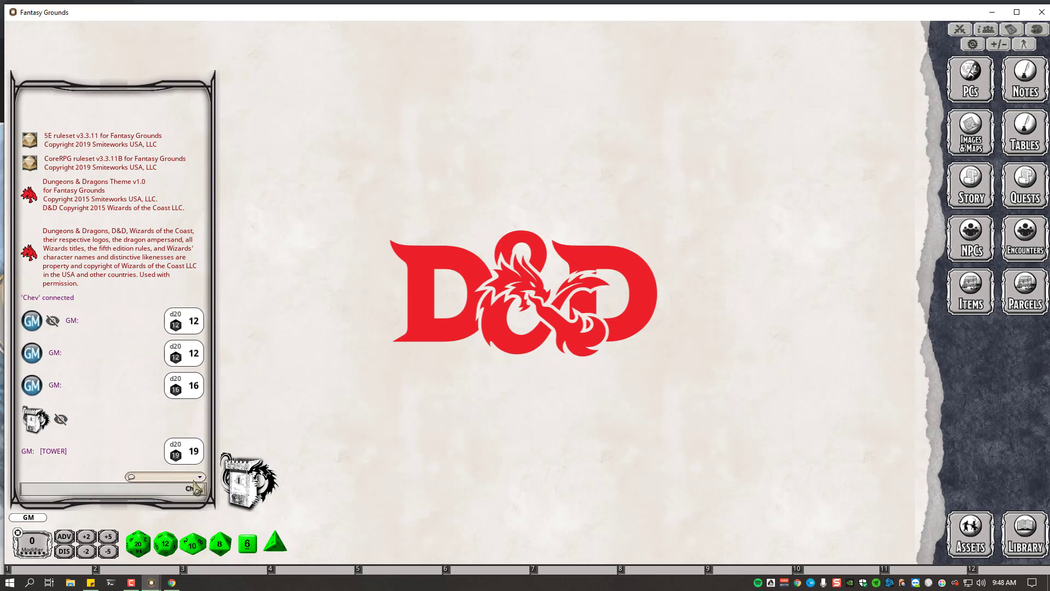
pyautogui.click(151, 582)
pyautogui.click(104, 553)
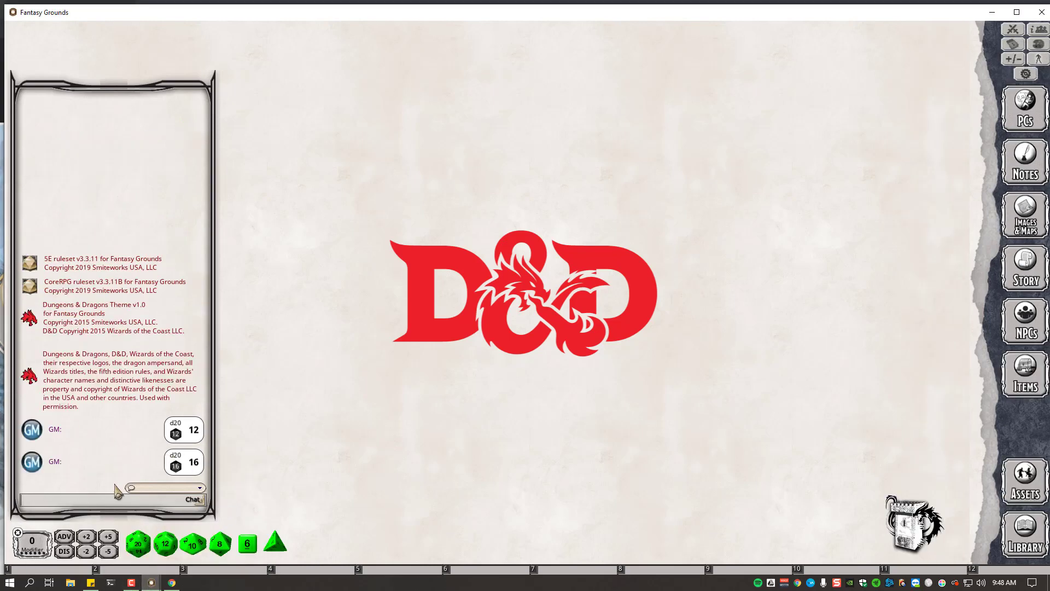
pyautogui.click(150, 583)
pyautogui.click(214, 549)
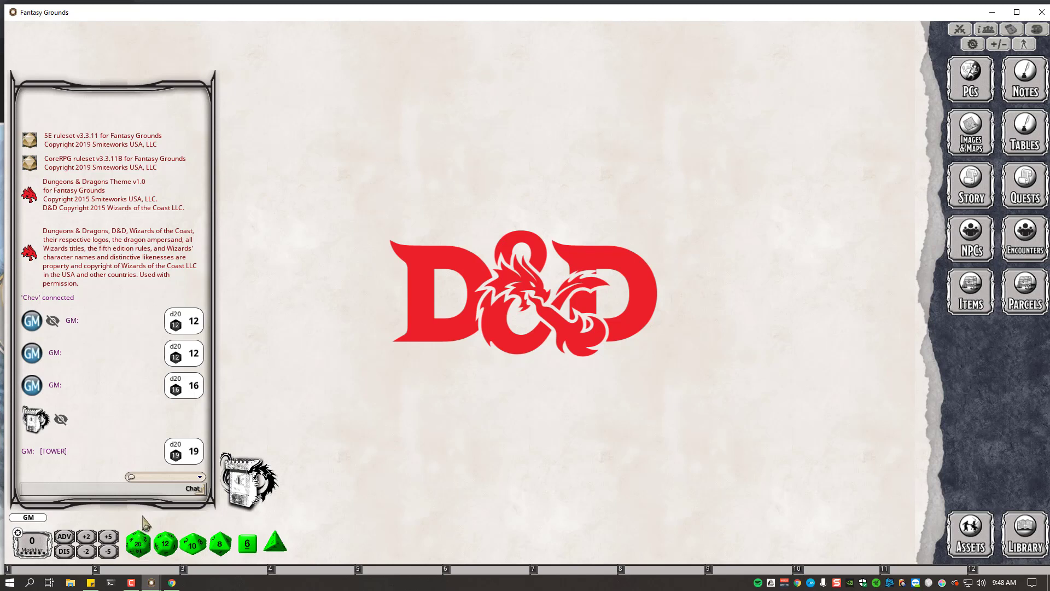
# Make a second d20 dice tower roll as GM, inspect the player's chat again, and return to the GM instance
pyautogui.moveTo(141, 551); pyautogui.dragTo(241, 493)
pyautogui.click(153, 583)
pyautogui.click(212, 539)
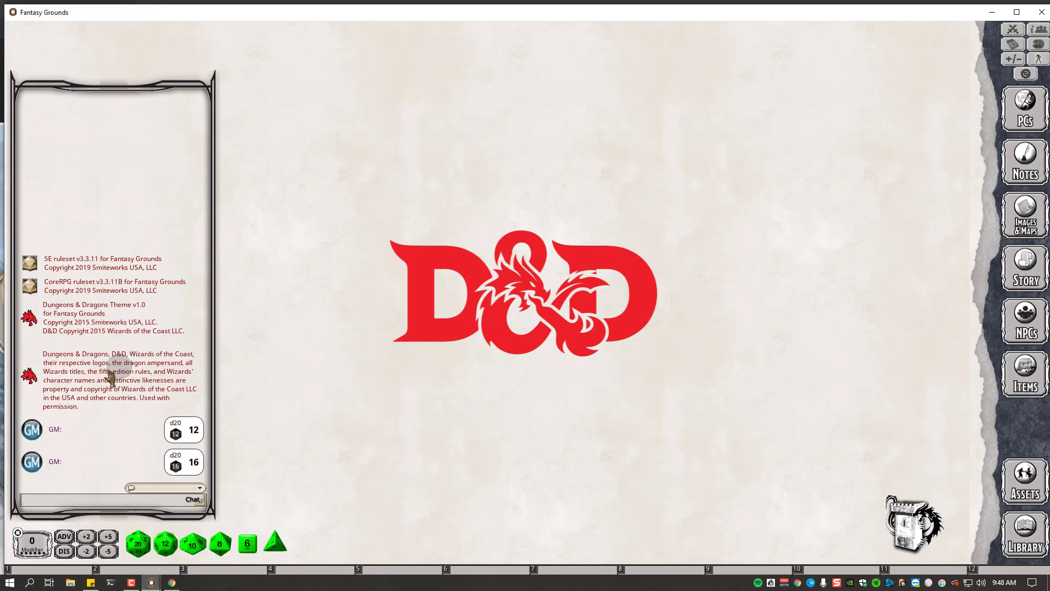
pyautogui.moveTo(162, 582)
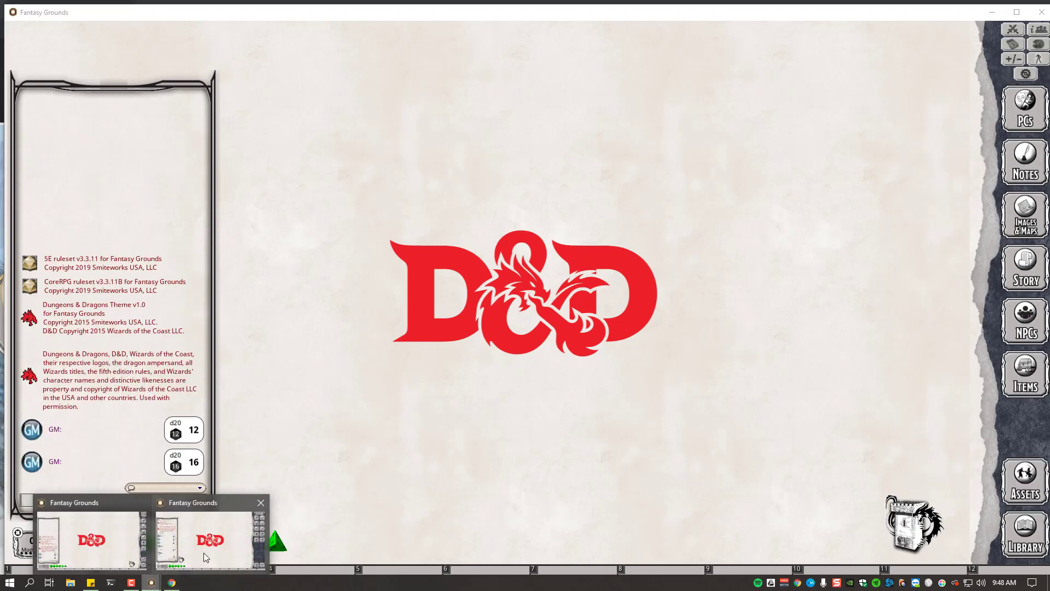
pyautogui.click(203, 552)
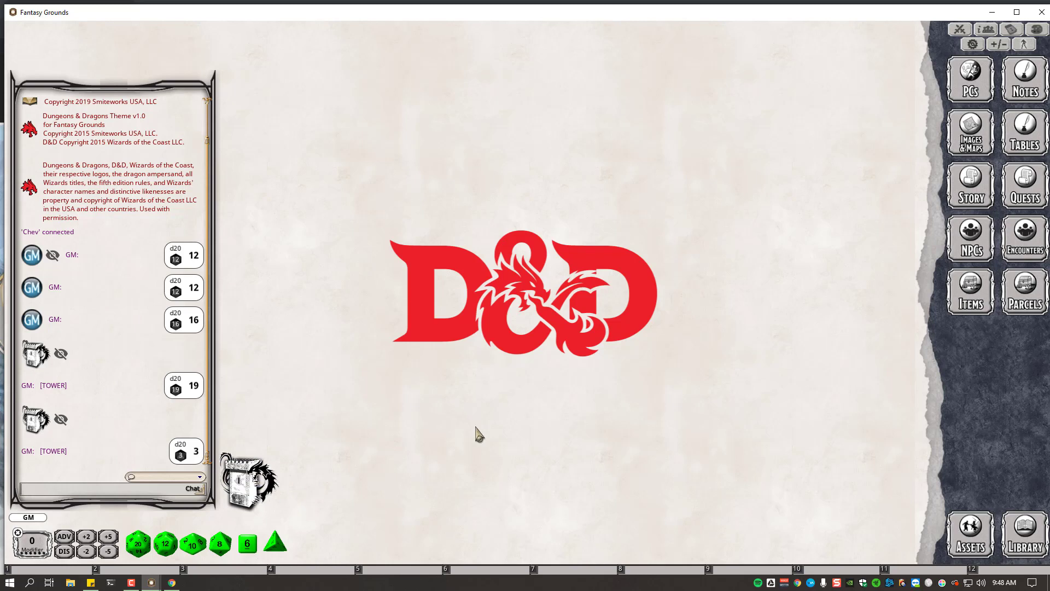
# Nudge the dice tower slightly away from the chat window, then roll a pool of 18d20 into the chat
pyautogui.moveTo(246, 479); pyautogui.dragTo(251, 479)
pyautogui.rightClick(250, 479)
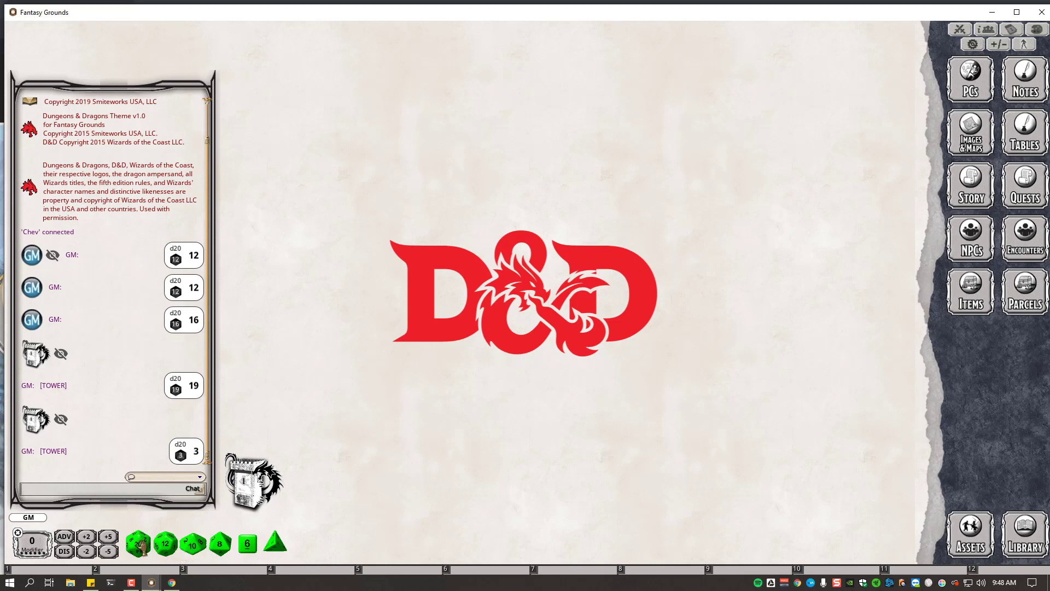
pyautogui.moveTo(141, 545); pyautogui.dragTo(265, 368)
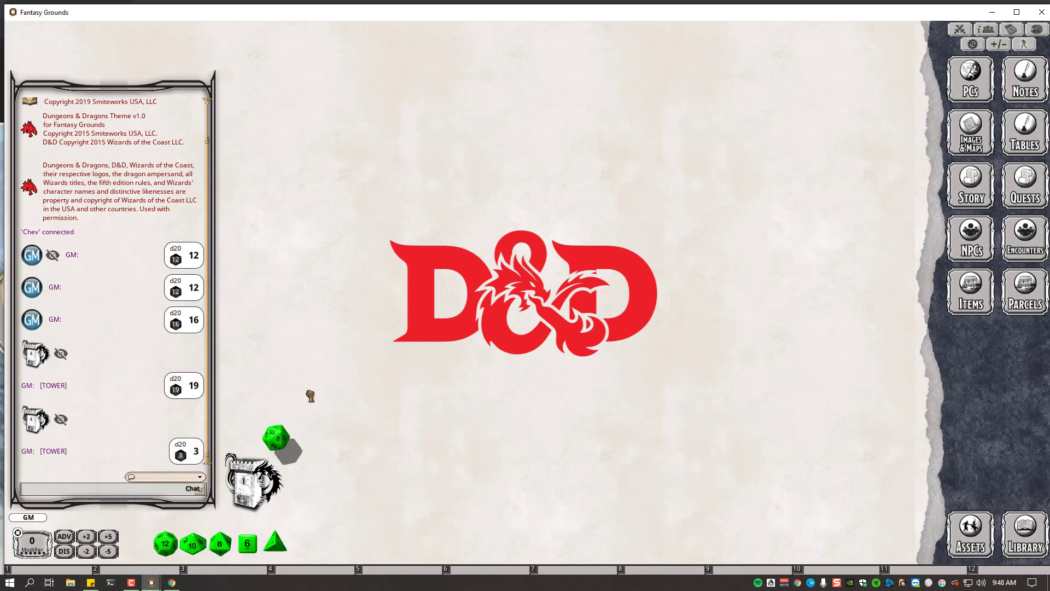
pyautogui.moveTo(311, 396); pyautogui.dragTo(257, 312)
pyautogui.rightClick(391, 316)
pyautogui.rightClick(247, 339)
pyautogui.rightClick(321, 323)
pyautogui.rightClick(320, 323)
pyautogui.rightClick(319, 323)
pyautogui.rightClick(319, 323)
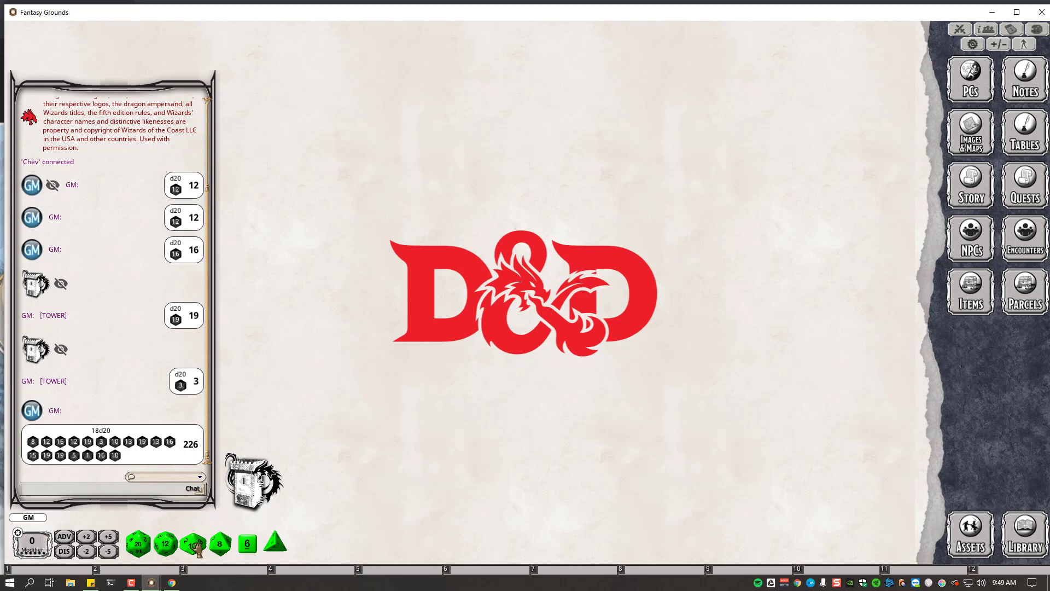
# Roll 2d10 in the chat, followed by a percentile d100 roll using the d10's percentile option
pyautogui.moveTo(197, 547); pyautogui.dragTo(131, 396)
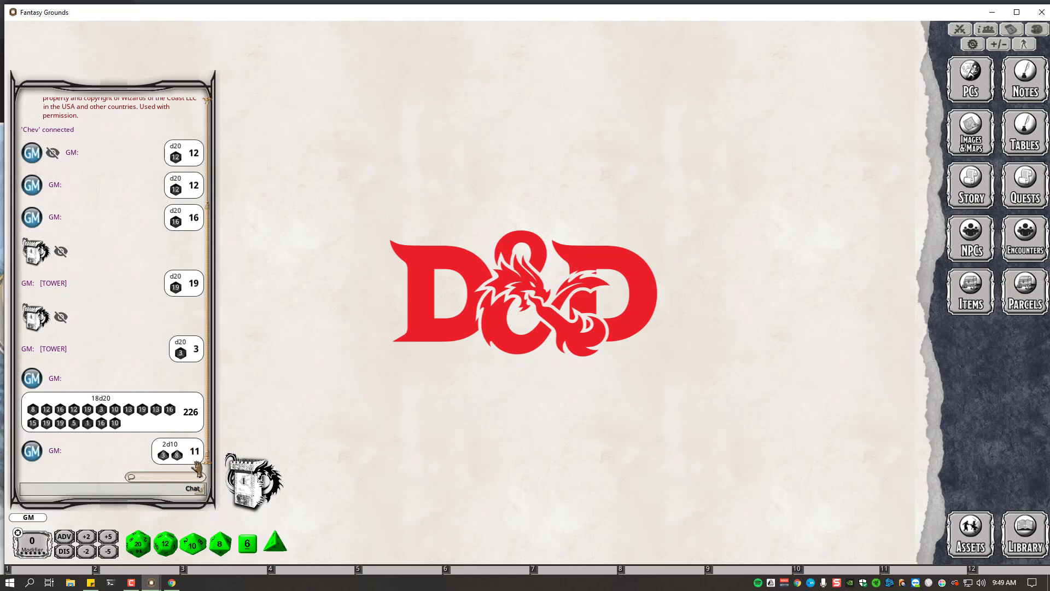
pyautogui.rightClick(195, 553)
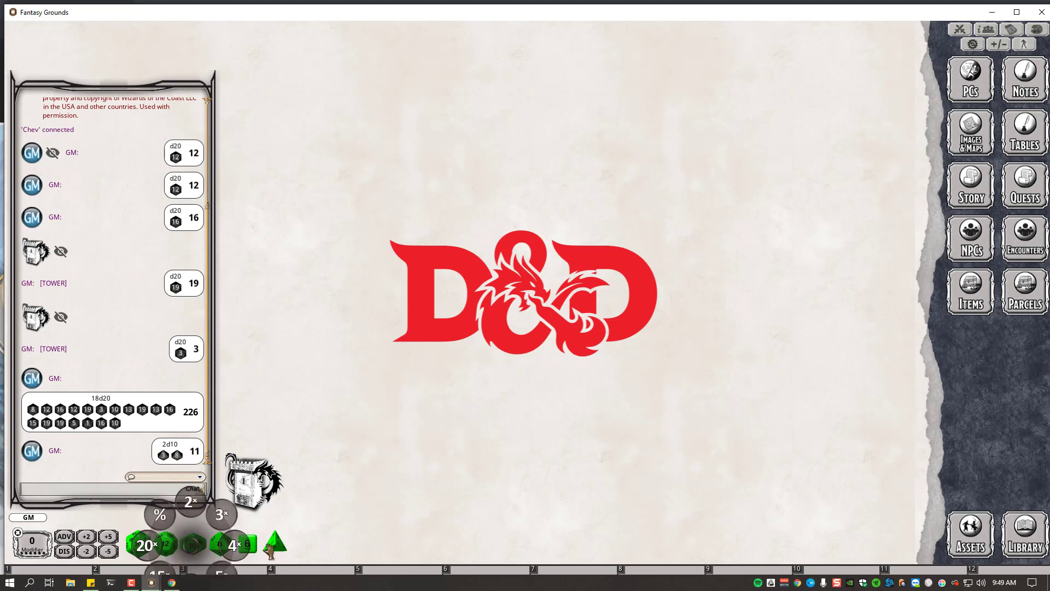
pyautogui.click(164, 517)
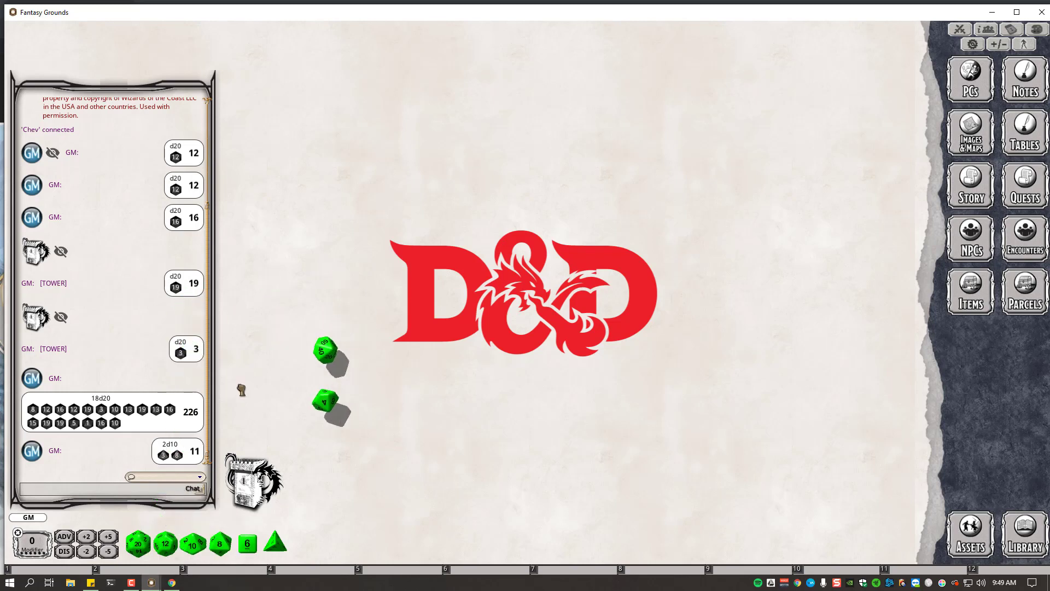
pyautogui.moveTo(327, 373); pyautogui.dragTo(134, 307)
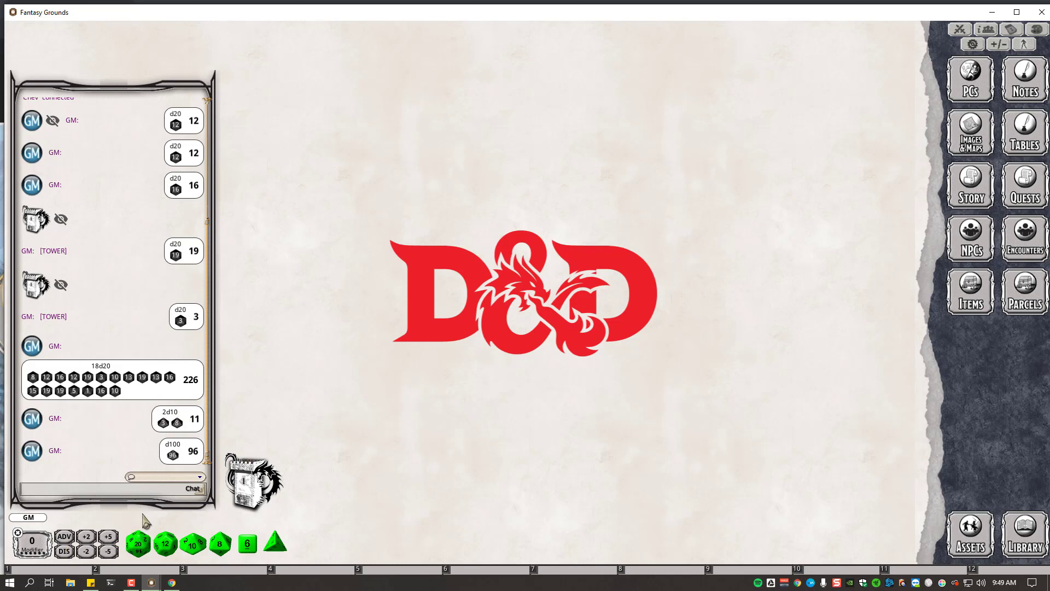
# Roll two plain d20s in the chat, then one d20 with advantage and one with disadvantage
pyautogui.moveTo(139, 553); pyautogui.dragTo(133, 495)
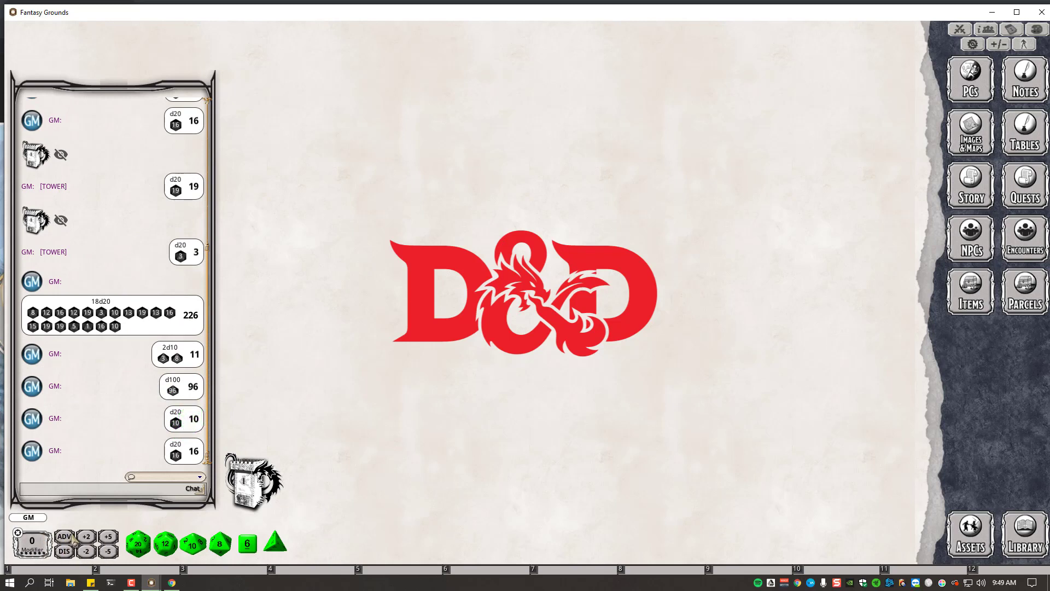
pyautogui.click(66, 539)
pyautogui.moveTo(141, 547); pyautogui.dragTo(115, 424)
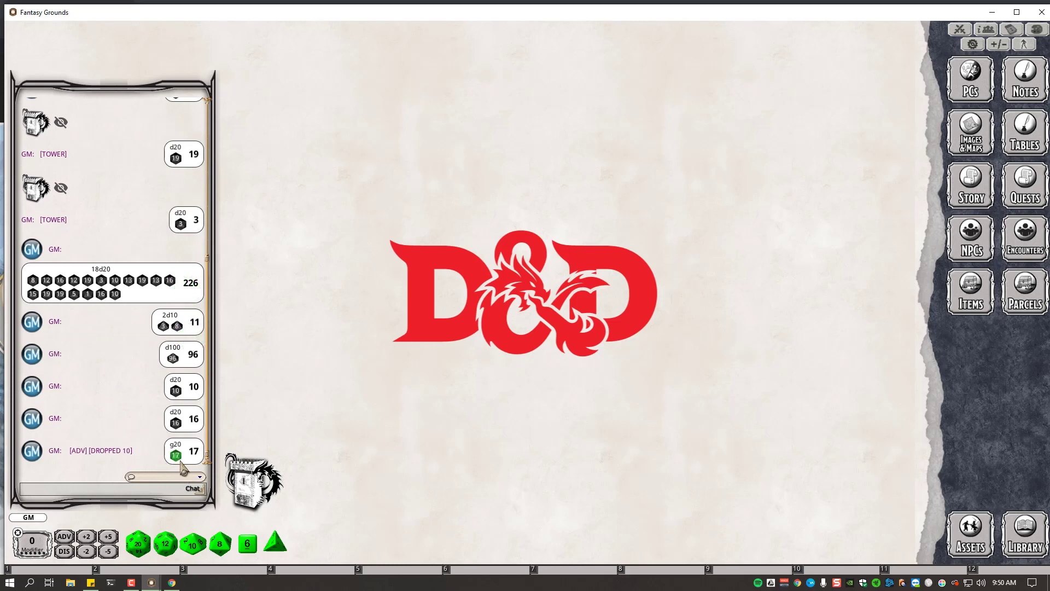
pyautogui.click(64, 551)
pyautogui.moveTo(138, 543); pyautogui.dragTo(136, 464)
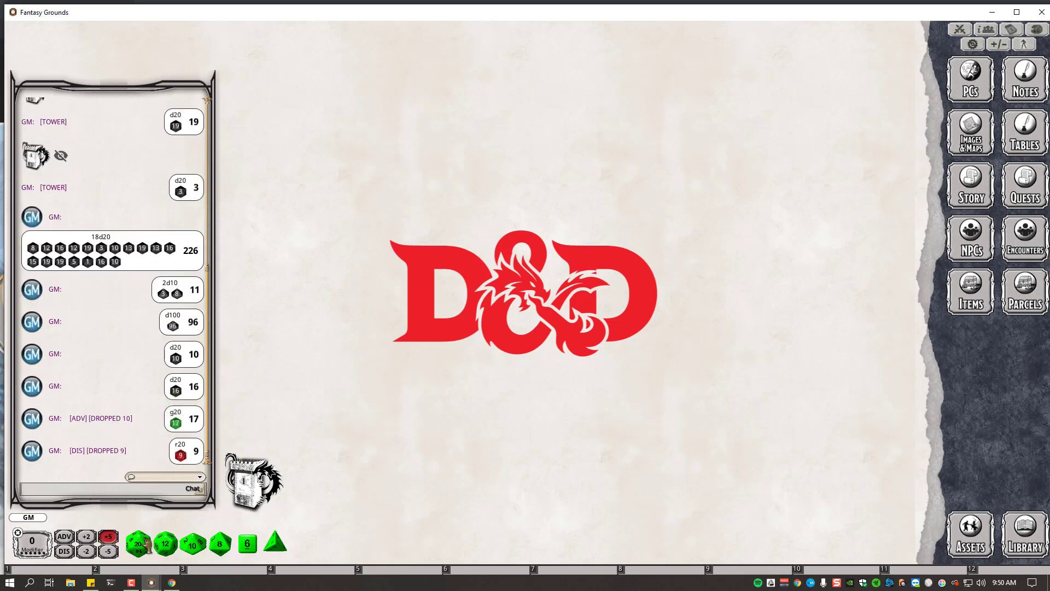
# Roll d20s in the chat with the +5 preset, the -2 preset, and a custom +10 modifier
pyautogui.moveTo(145, 544); pyautogui.dragTo(125, 464)
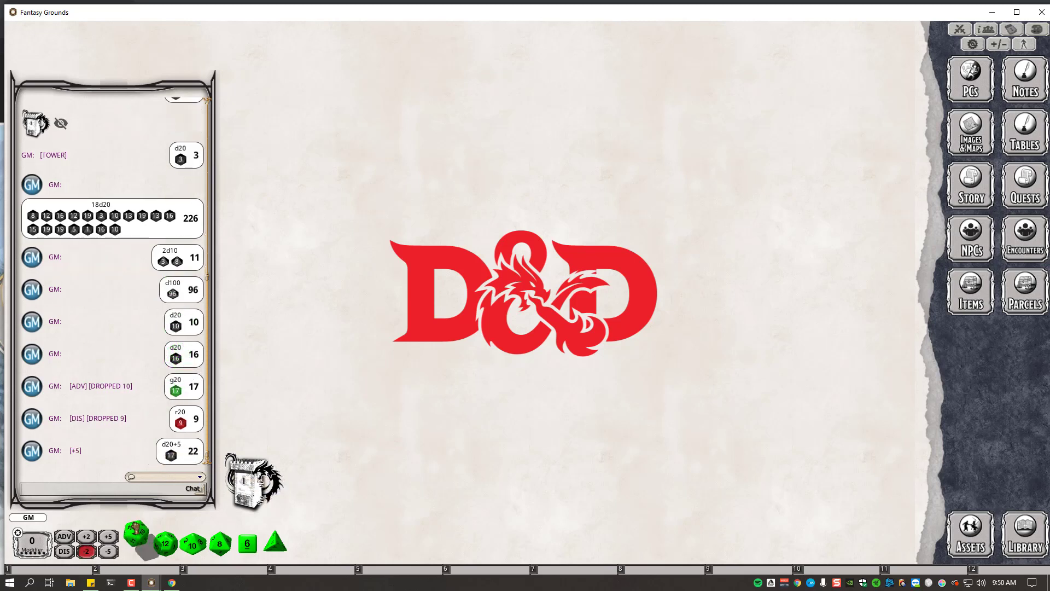
pyautogui.moveTo(138, 543); pyautogui.dragTo(104, 422)
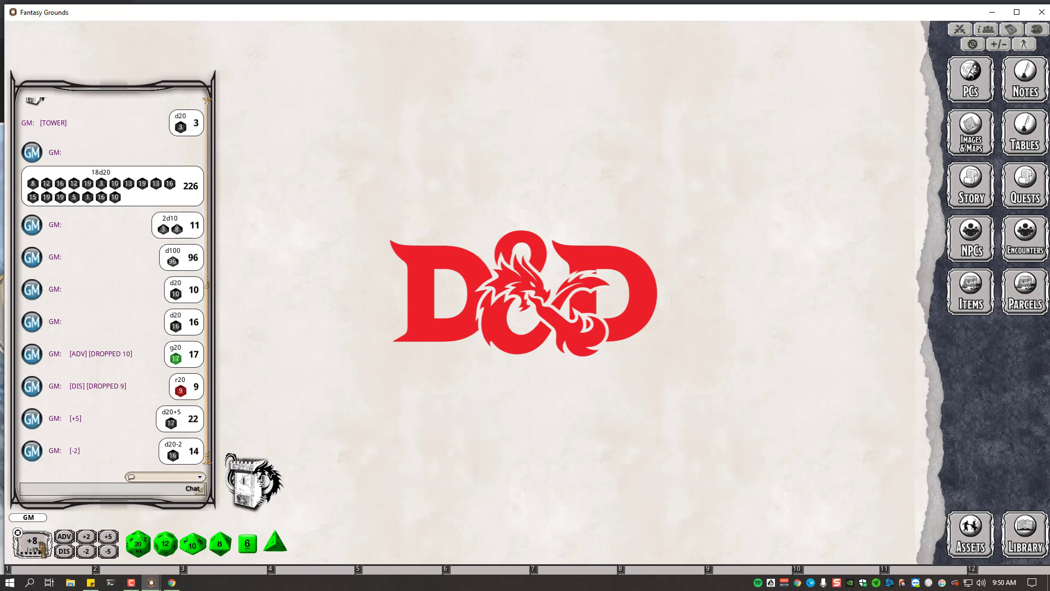
pyautogui.moveTo(141, 544); pyautogui.dragTo(117, 423)
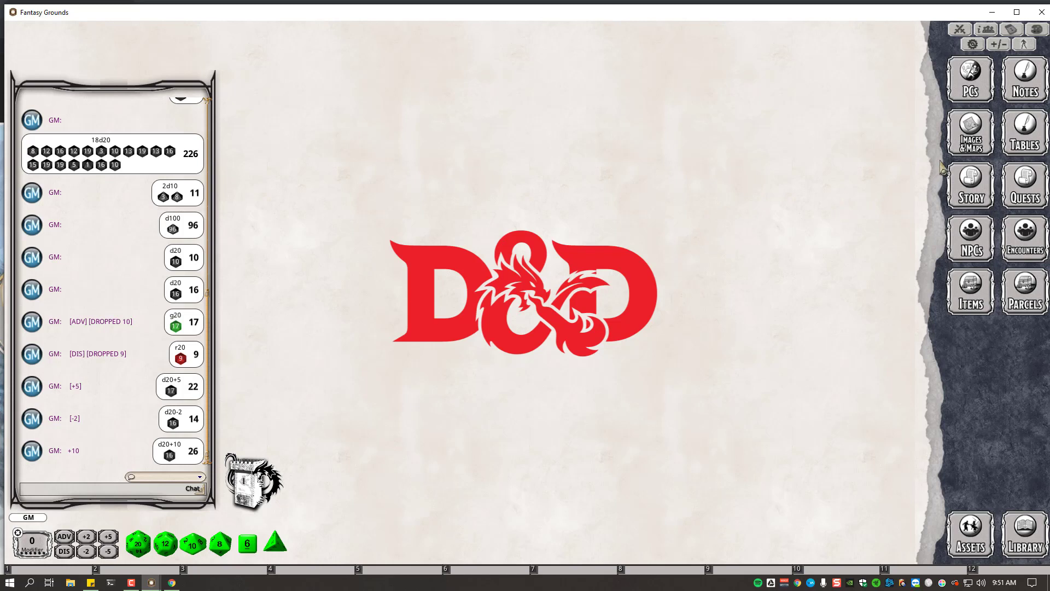
# Open Images & Maps, reposition it in the open desktop area, keep its group at (All), and display its radial menu
pyautogui.click(962, 147)
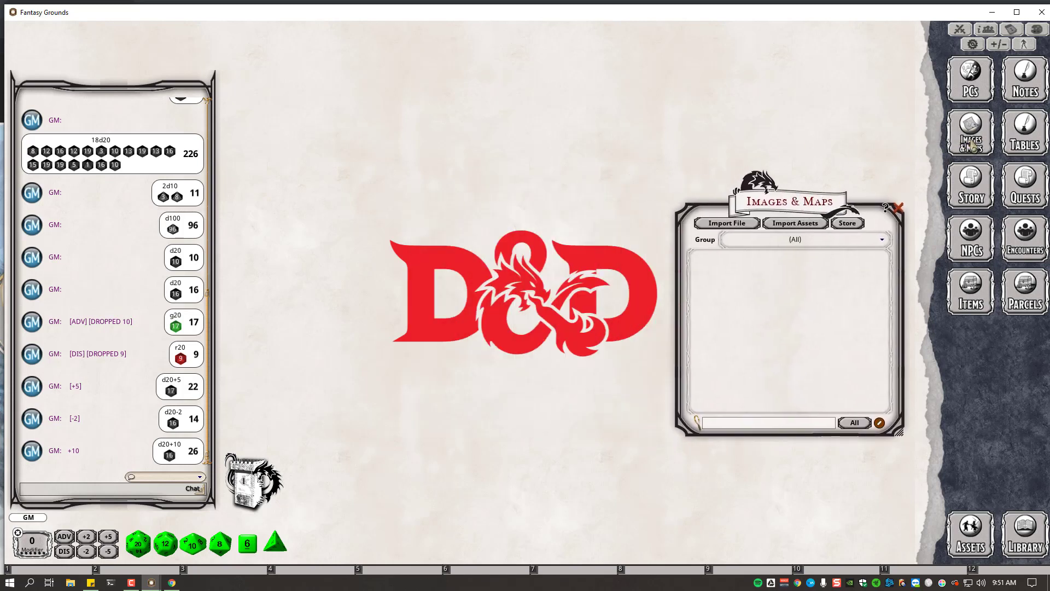
pyautogui.moveTo(809, 203); pyautogui.dragTo(710, 174)
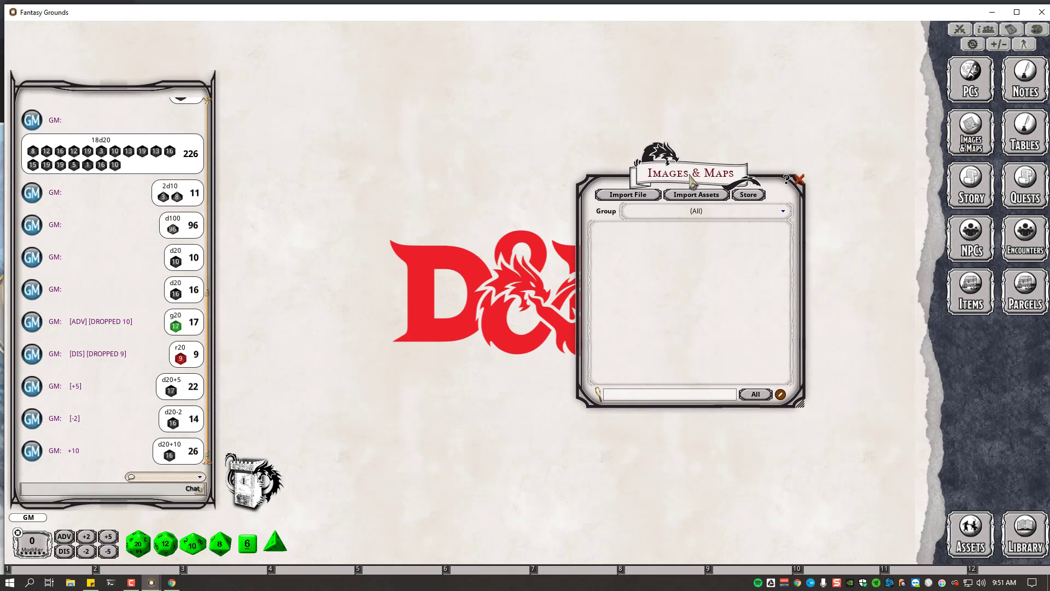
pyautogui.click(783, 211)
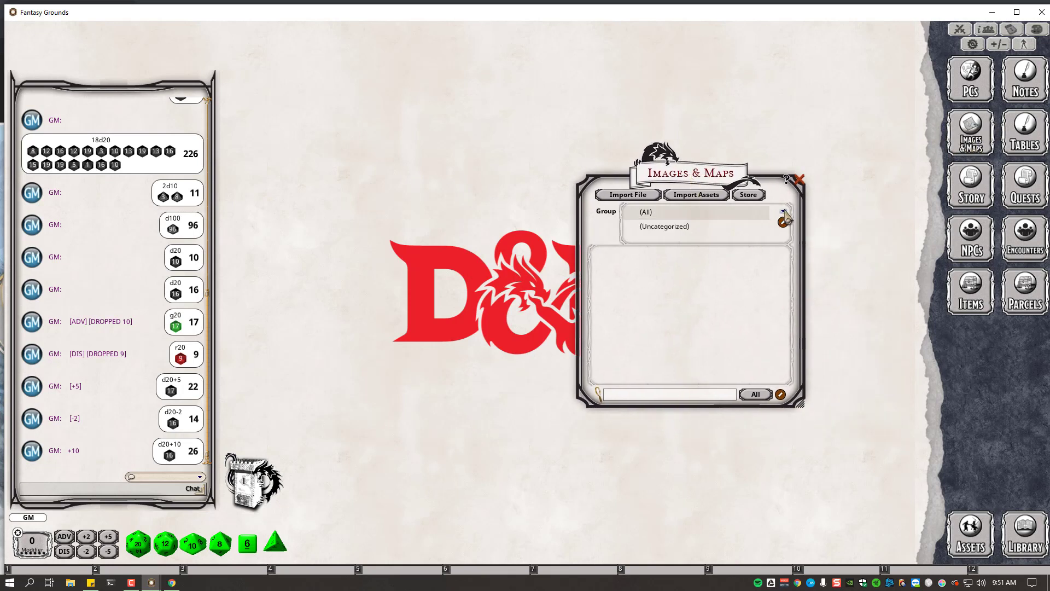
pyautogui.click(712, 214)
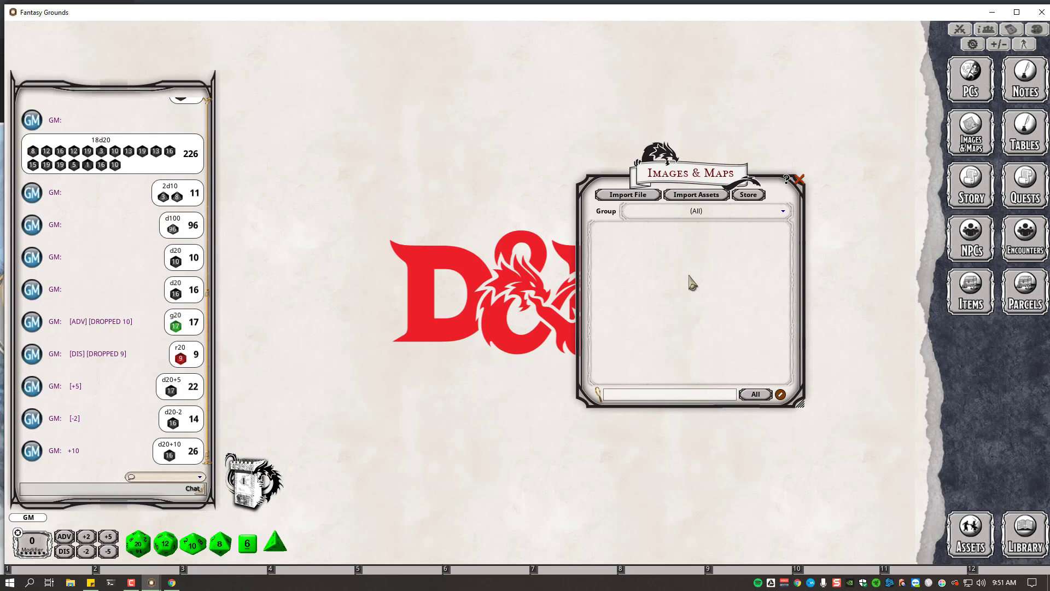
pyautogui.moveTo(703, 180); pyautogui.dragTo(755, 148)
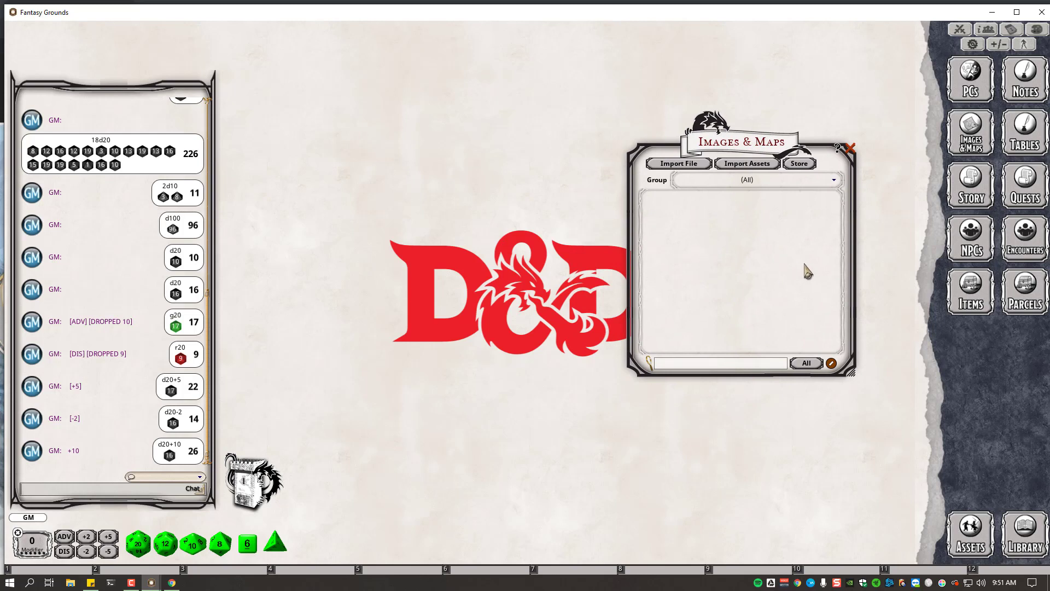
pyautogui.rightClick(692, 210)
pyautogui.rightClick(696, 264)
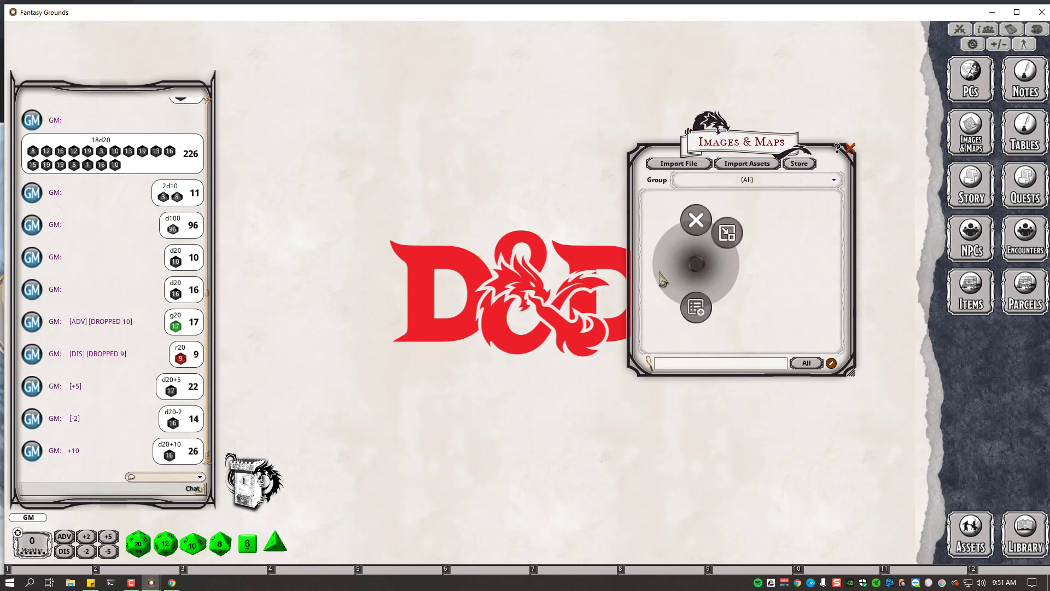
# Clear the GM chat log and bring up the chat window's radial menu again
pyautogui.rightClick(111, 242)
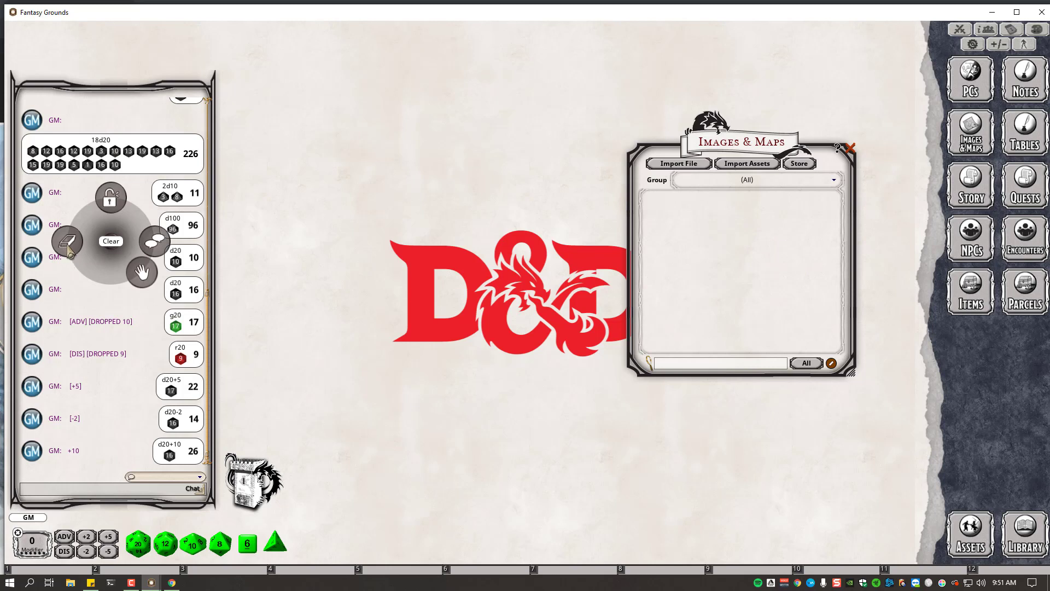
pyautogui.click(69, 249)
pyautogui.rightClick(116, 253)
pyautogui.rightClick(117, 243)
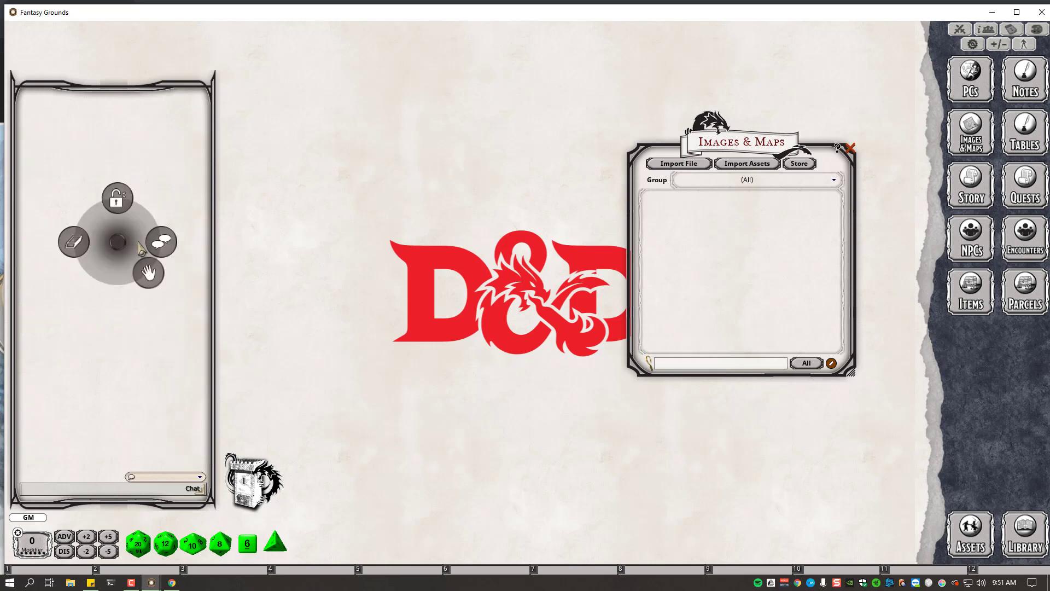
# Post the speech-bubble icon and the Halt Icon to the chat window, and bring up its radial menu again
pyautogui.click(161, 247)
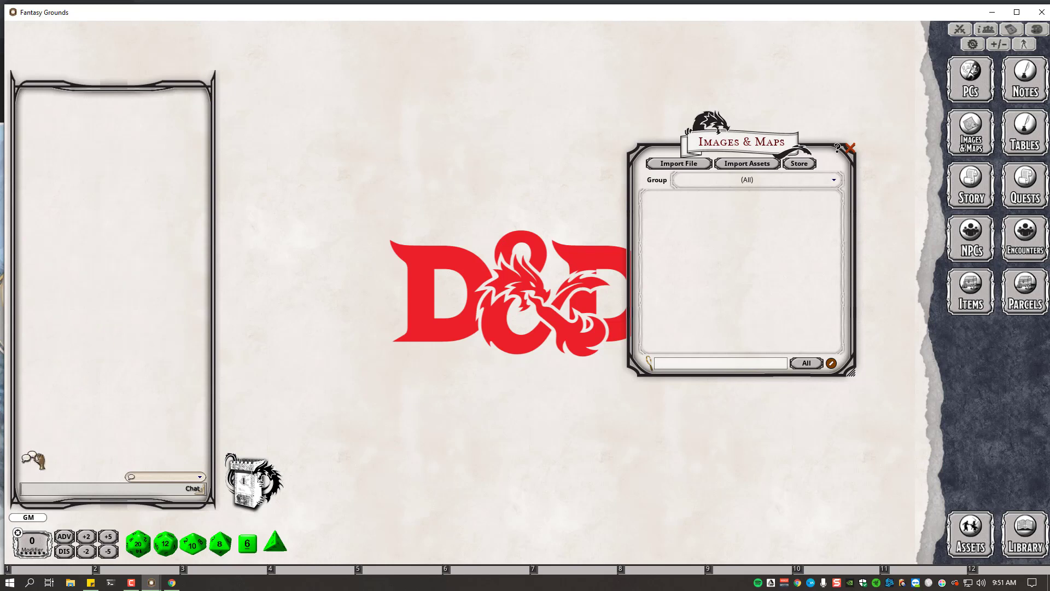
pyautogui.rightClick(112, 295)
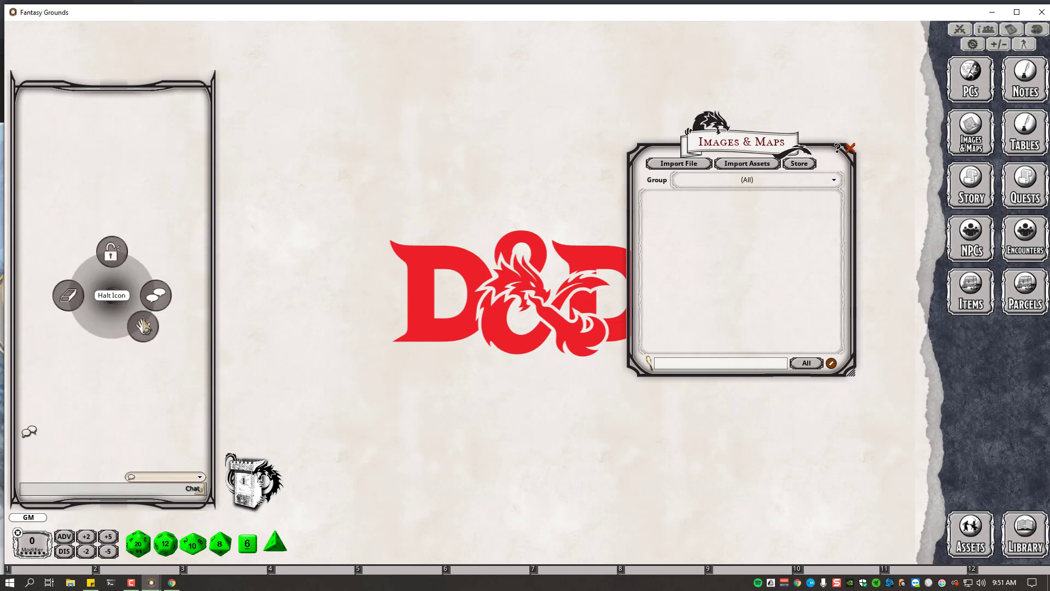
pyautogui.click(143, 327)
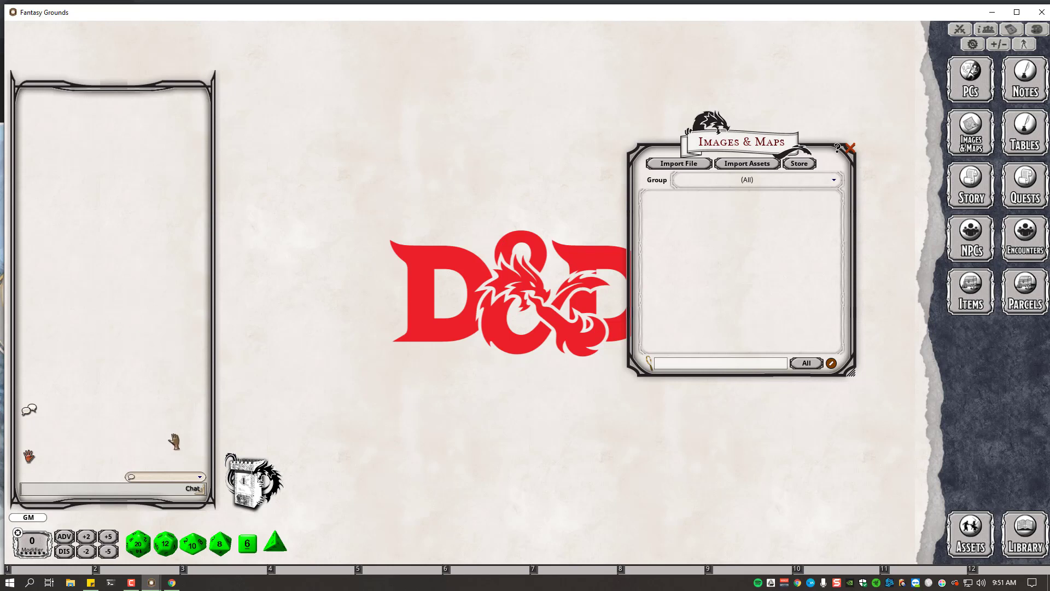
pyautogui.rightClick(134, 285)
# Display the radial menu of the Images & Maps list, examine its Create Item option, and dismiss the menu
pyautogui.click(738, 276)
pyautogui.rightClick(789, 255)
pyautogui.click(721, 249)
pyautogui.rightClick(703, 246)
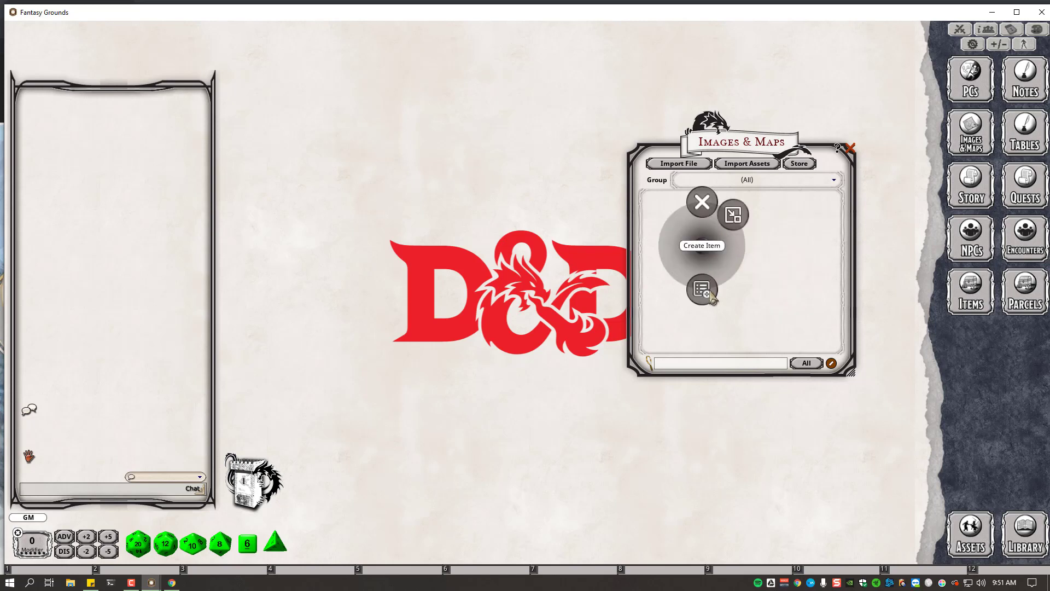
pyautogui.click(794, 293)
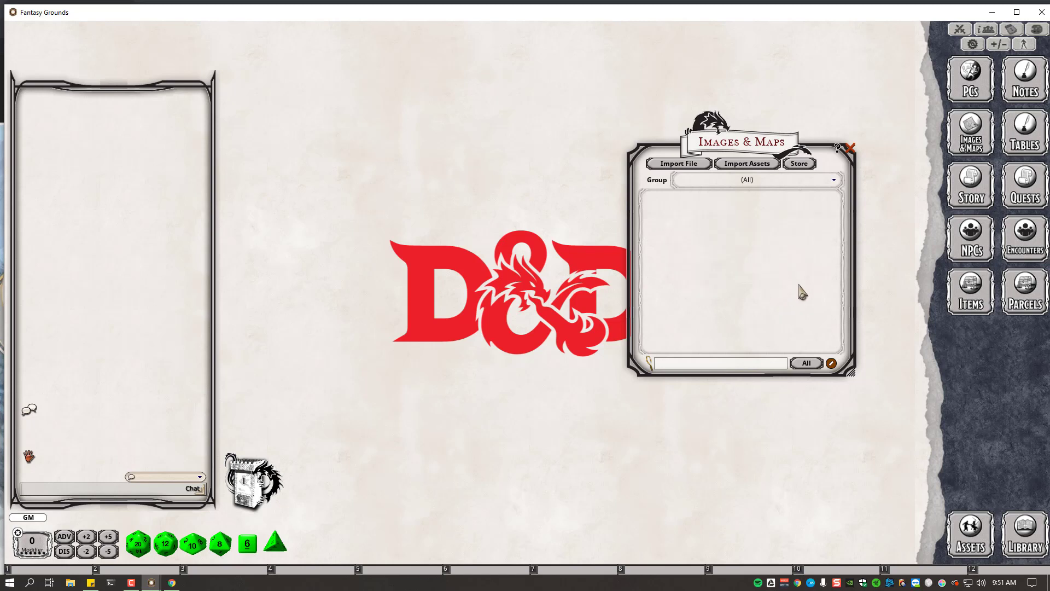
# Create a blank image record in Images & Maps and delete it again
pyautogui.click(832, 363)
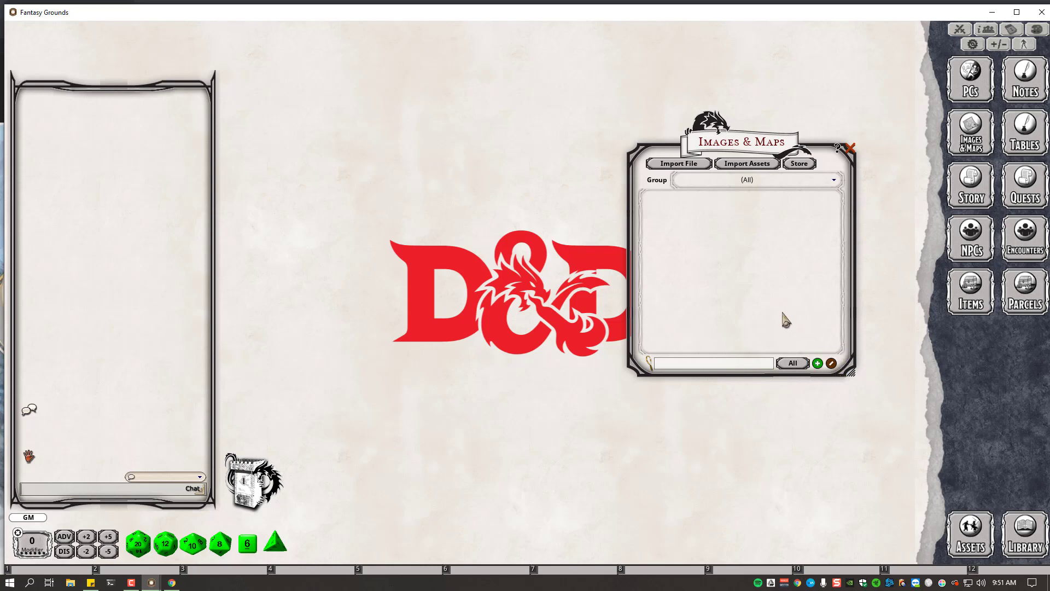
pyautogui.click(818, 365)
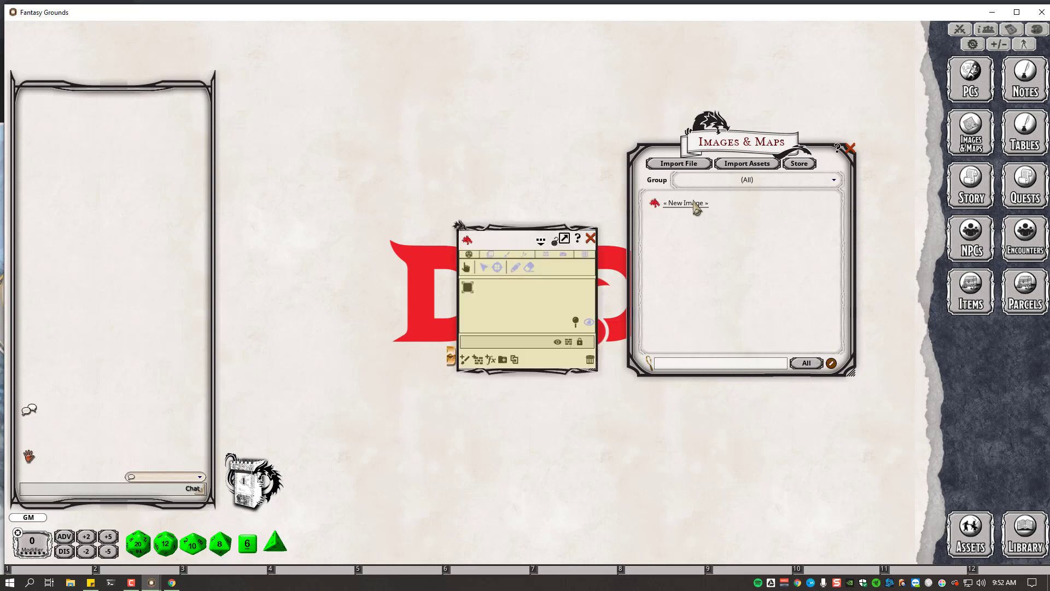
pyautogui.click(832, 364)
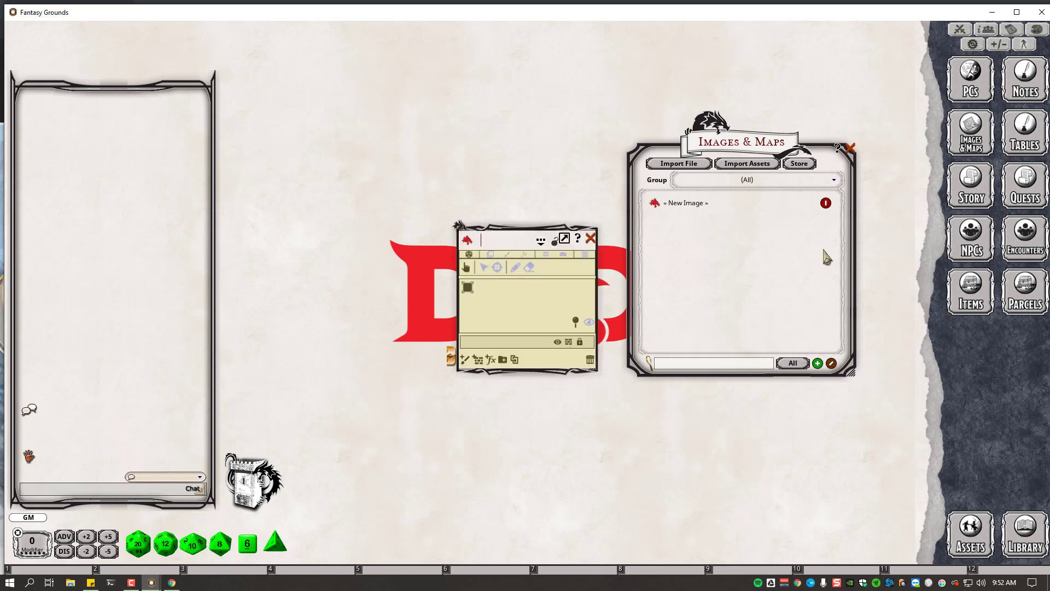
pyautogui.click(826, 207)
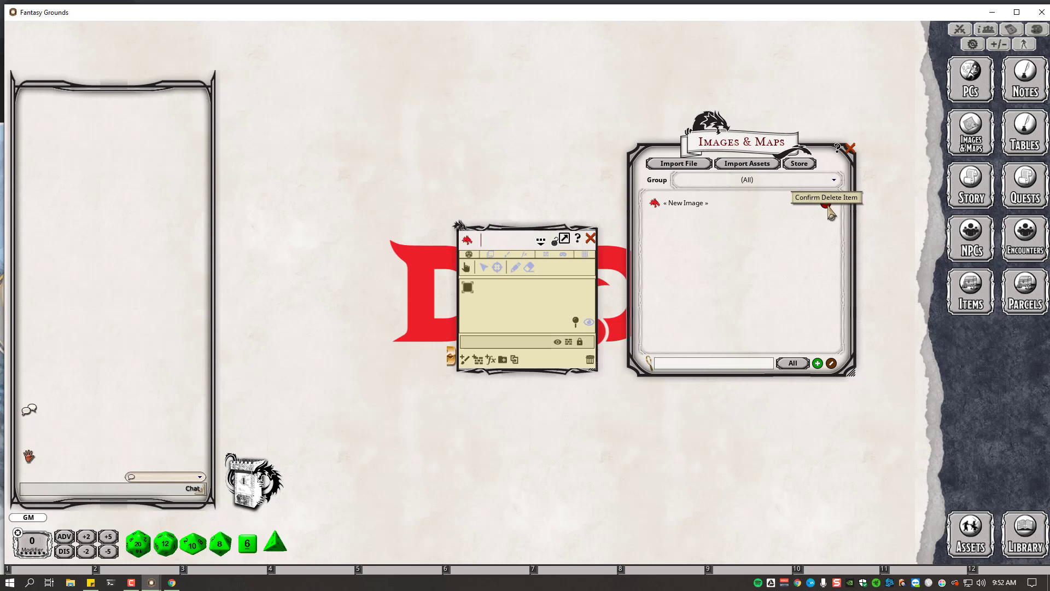
pyautogui.click(828, 207)
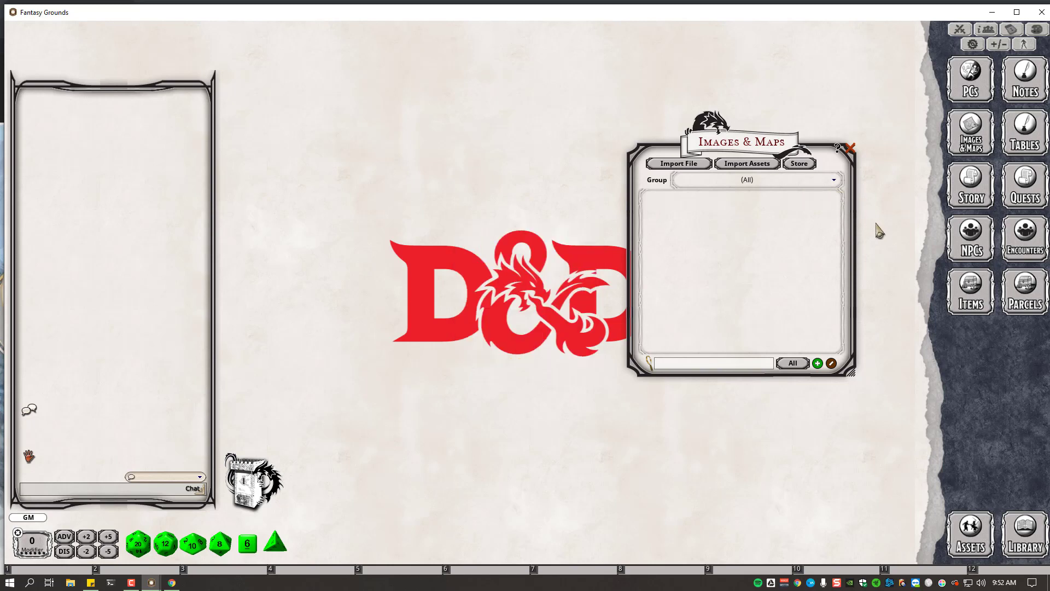
# Create a new image record named Battlemap1 and enlarge its window beside the chat
pyautogui.click(817, 363)
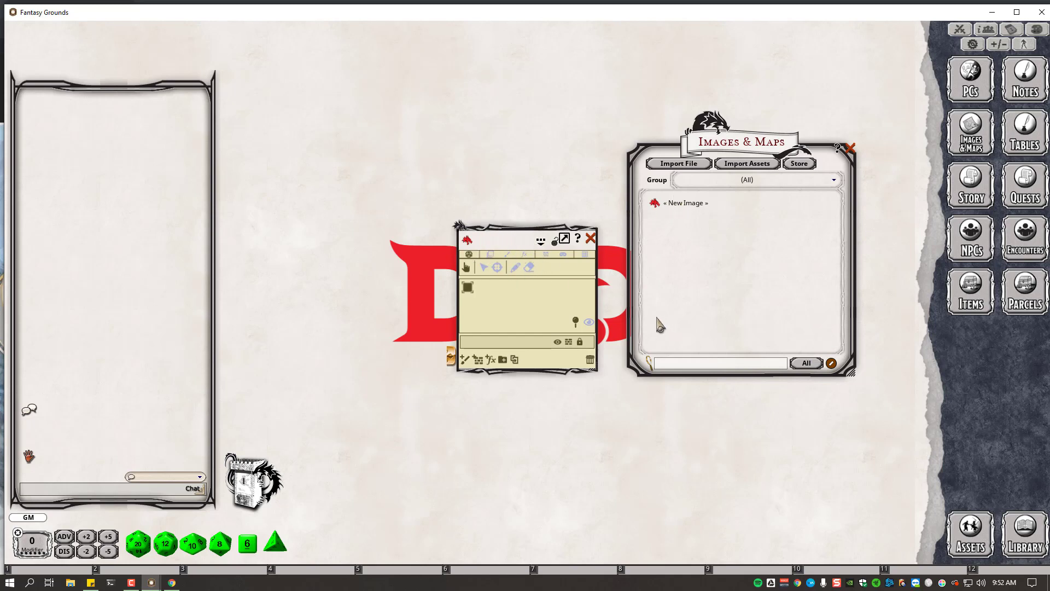
pyautogui.write('Battlemap1')
pyautogui.moveTo(506, 238); pyautogui.dragTo(325, 90)
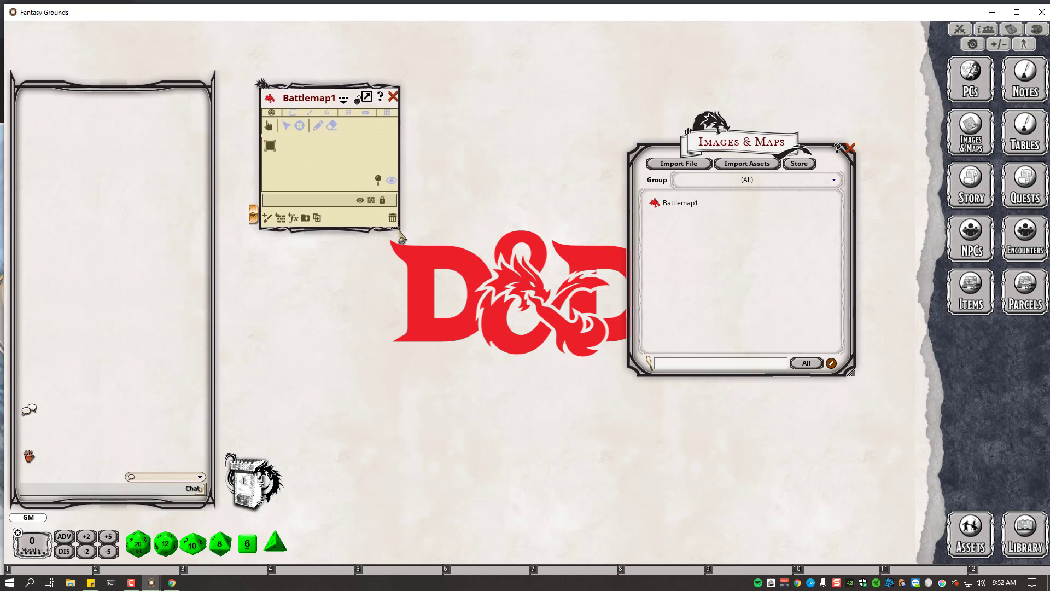
pyautogui.moveTo(398, 229); pyautogui.dragTo(740, 447)
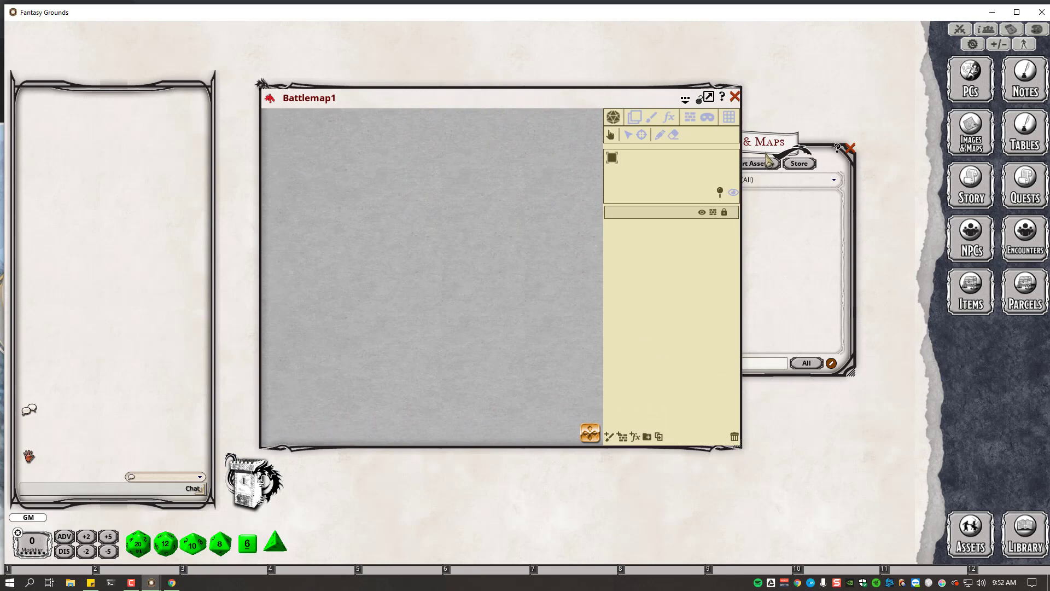
# Close the Images & Maps list, and enlarge and center the Battlemap1 window in the open desktop area
pyautogui.moveTo(767, 147); pyautogui.dragTo(909, 208)
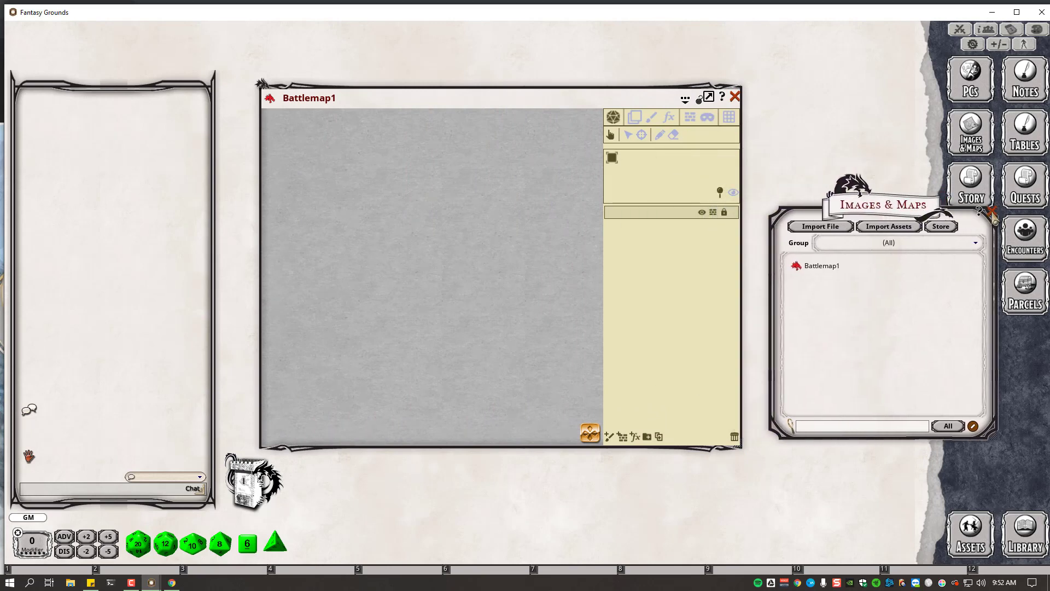
pyautogui.click(991, 214)
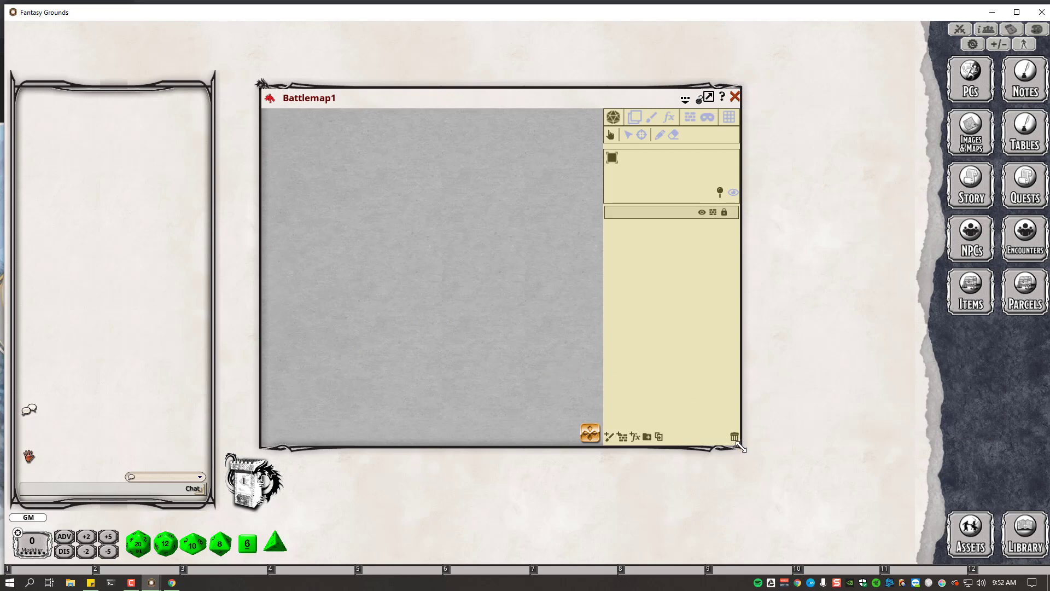
pyautogui.moveTo(741, 447); pyautogui.dragTo(777, 470)
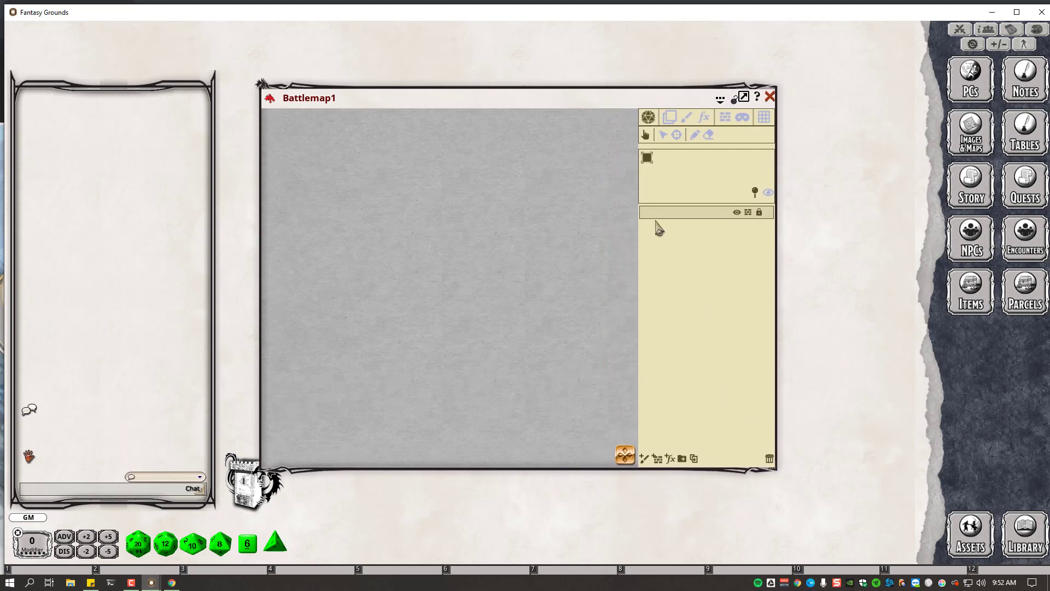
pyautogui.moveTo(581, 132); pyautogui.dragTo(630, 136)
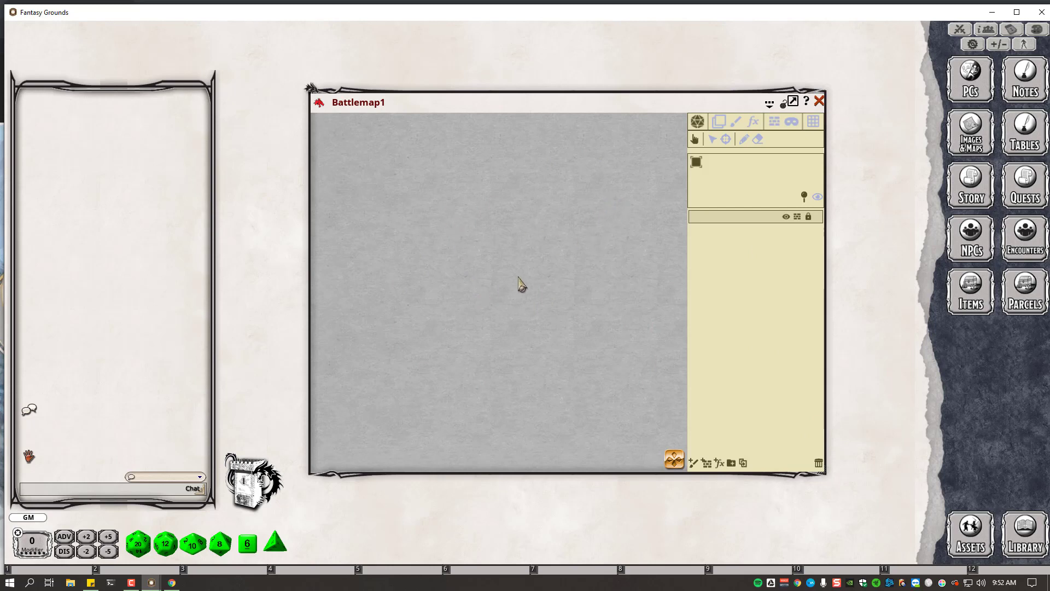
# Give Battlemap1 a visible square grid, setting the cell size with the mouse to about 21 by 21
pyautogui.click(813, 124)
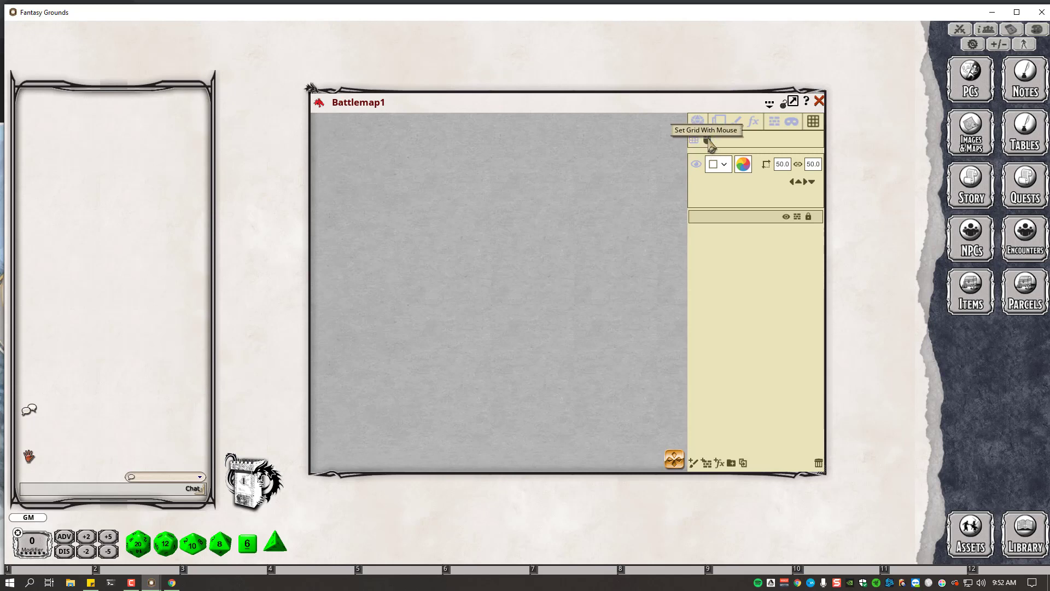
pyautogui.click(725, 165)
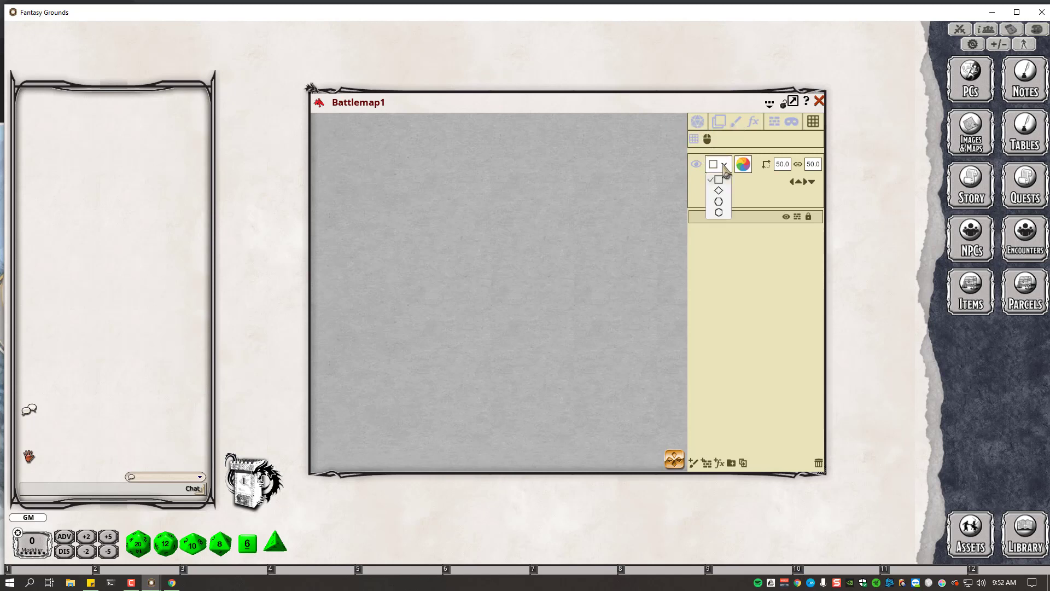
pyautogui.click(719, 179)
pyautogui.click(697, 165)
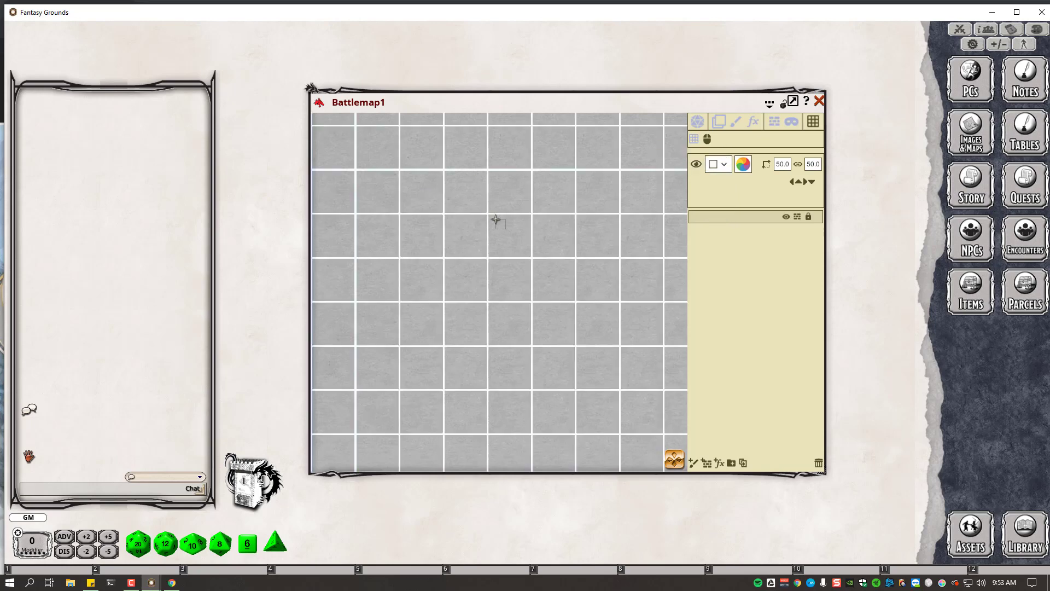
pyautogui.moveTo(495, 220); pyautogui.dragTo(543, 244)
pyautogui.click(707, 140)
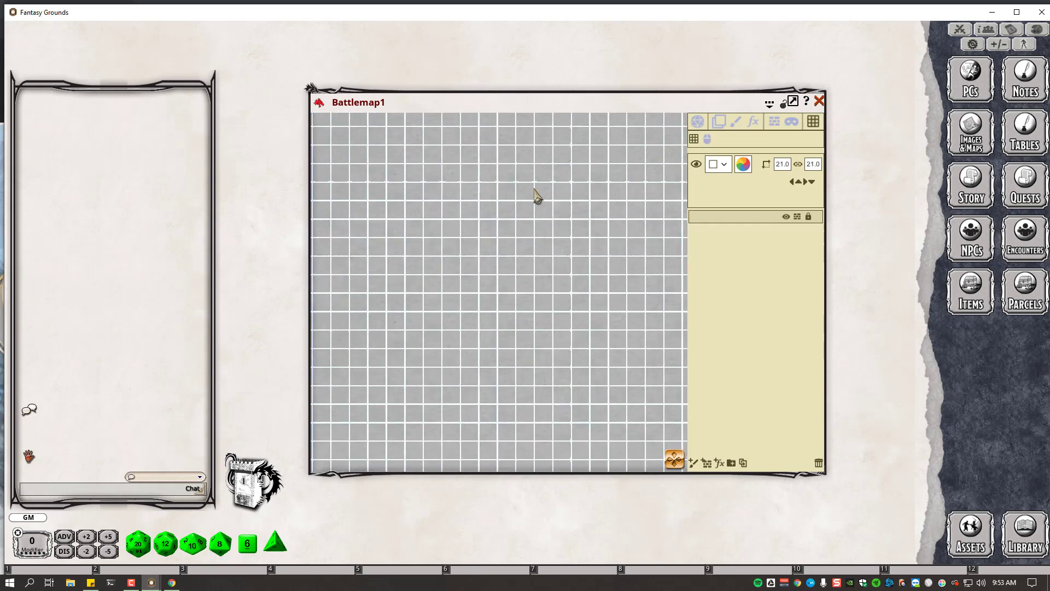
# Zoom in and out on Battlemap1 to examine its grid at different scales
pyautogui.scroll(5, 511, 272)
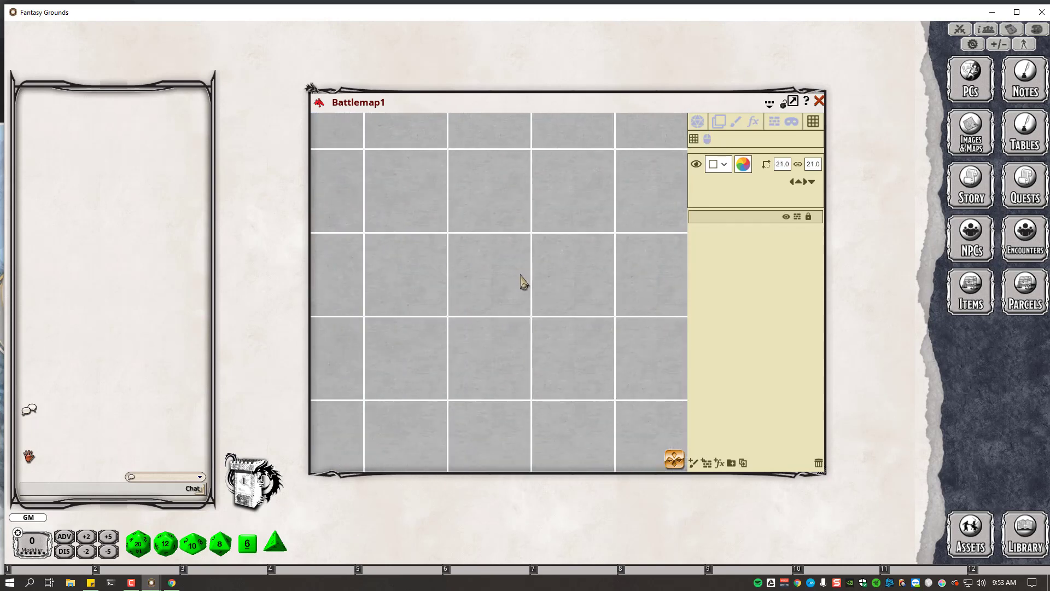
pyautogui.scroll(-10, 522, 281)
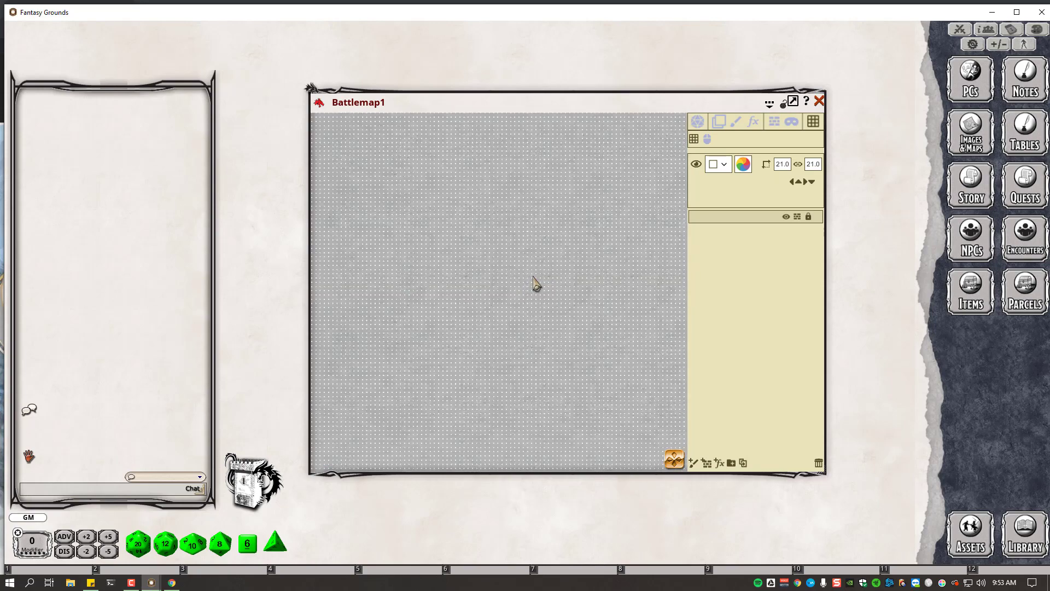
pyautogui.scroll(10, 535, 282)
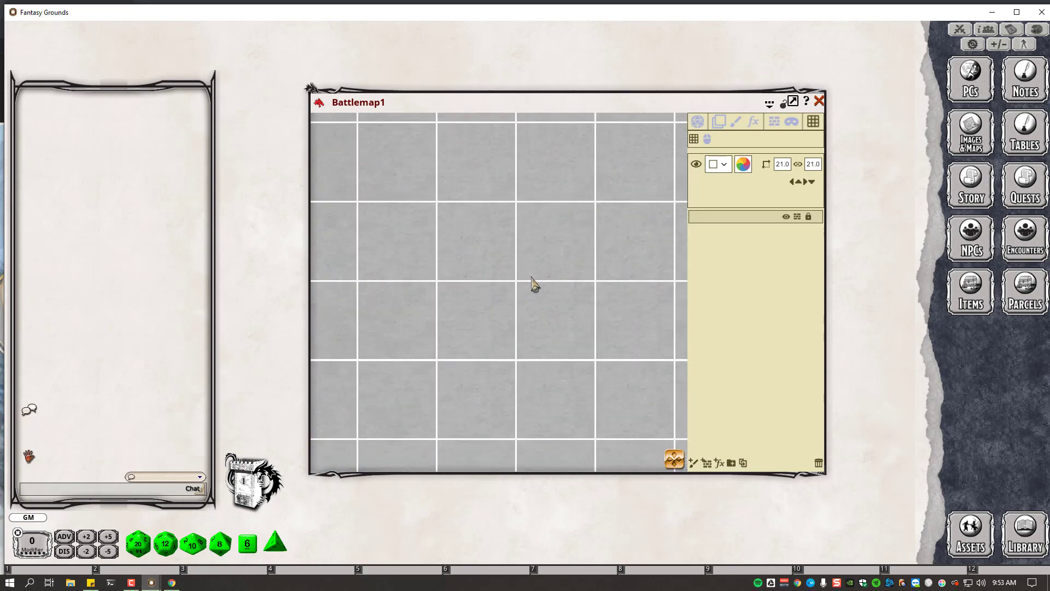
pyautogui.scroll(3, 534, 283)
pyautogui.scroll(-7, 531, 288)
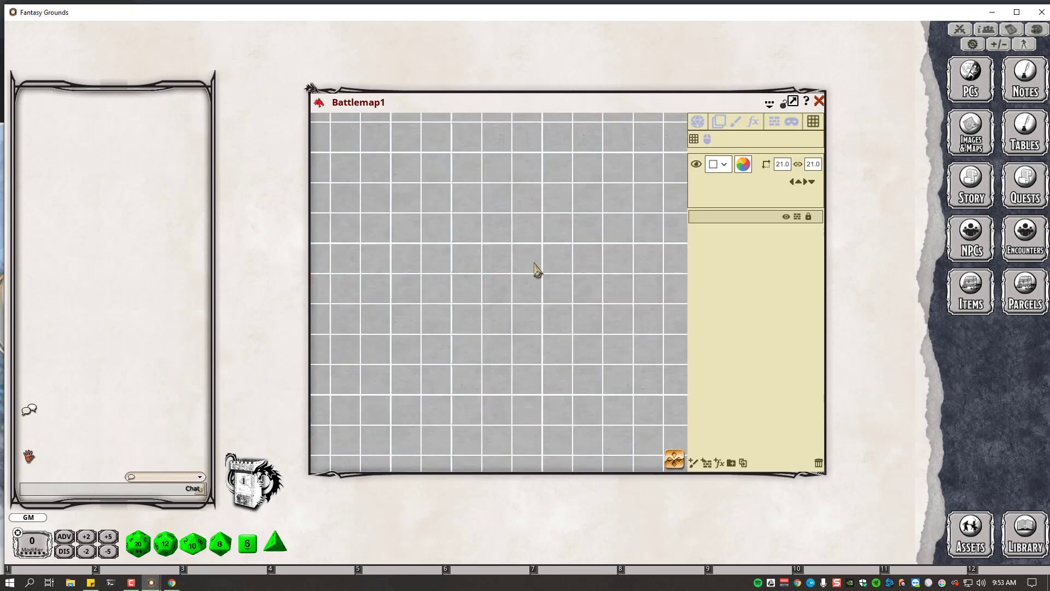
pyautogui.scroll(-1, 536, 269)
pyautogui.scroll(2, 536, 269)
pyautogui.scroll(-3, 536, 270)
pyautogui.scroll(4, 536, 270)
pyautogui.scroll(-2, 536, 271)
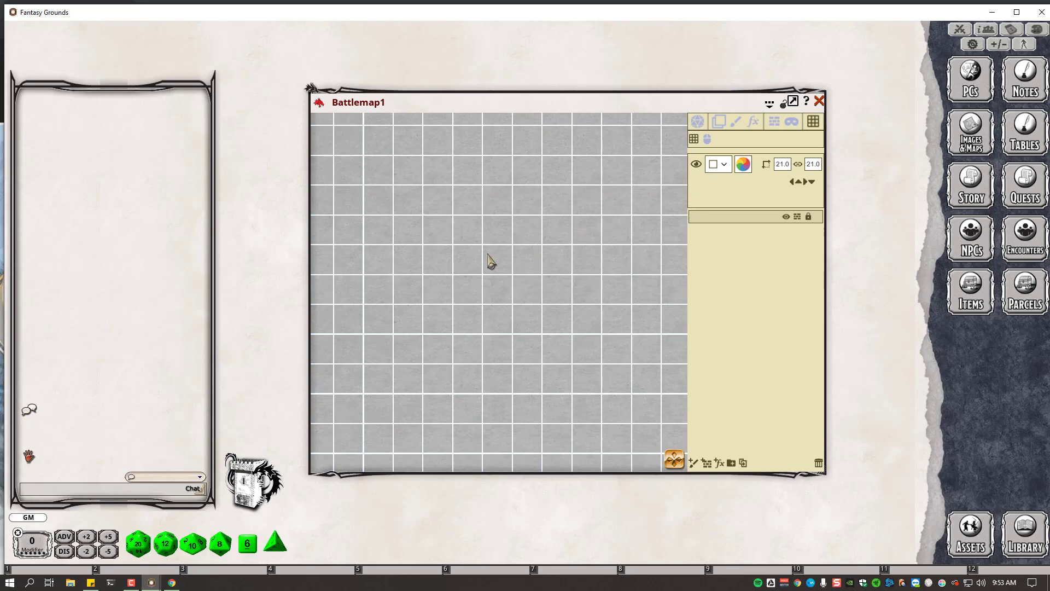
pyautogui.scroll(-2, 526, 258)
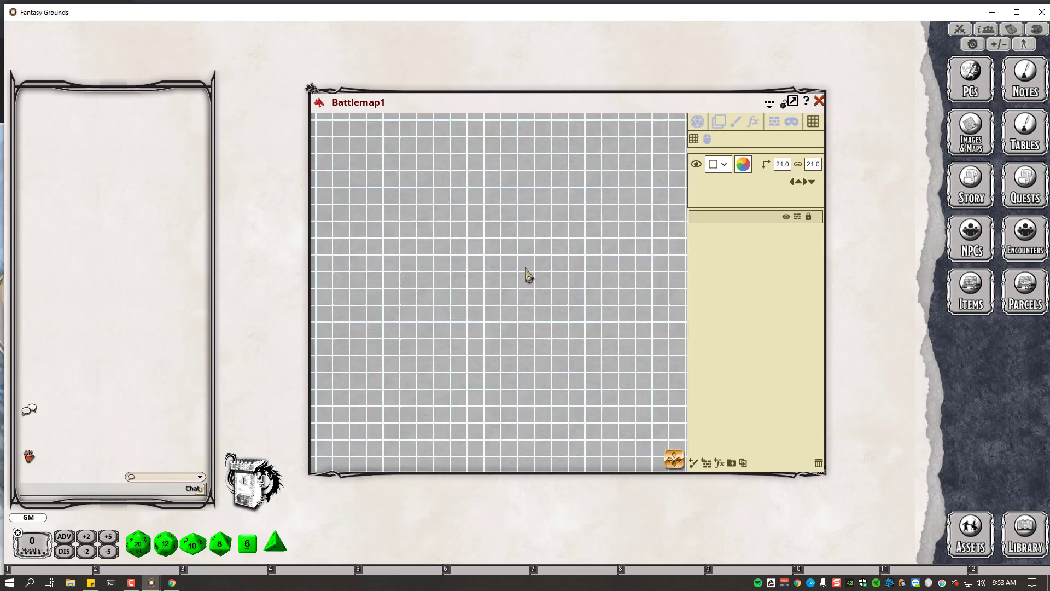
pyautogui.scroll(3, 502, 287)
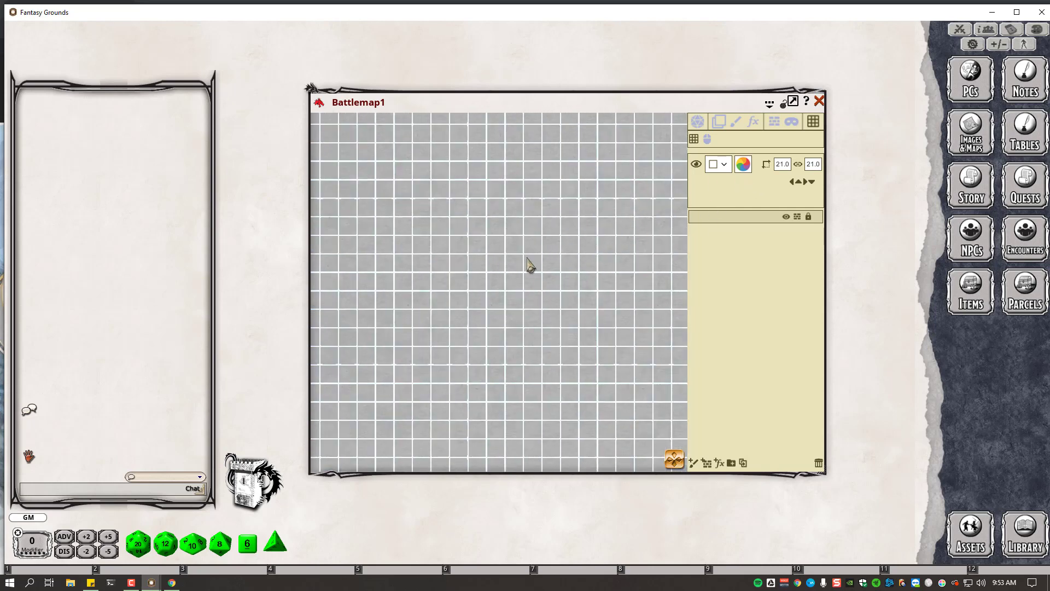
pyautogui.scroll(3, 526, 258)
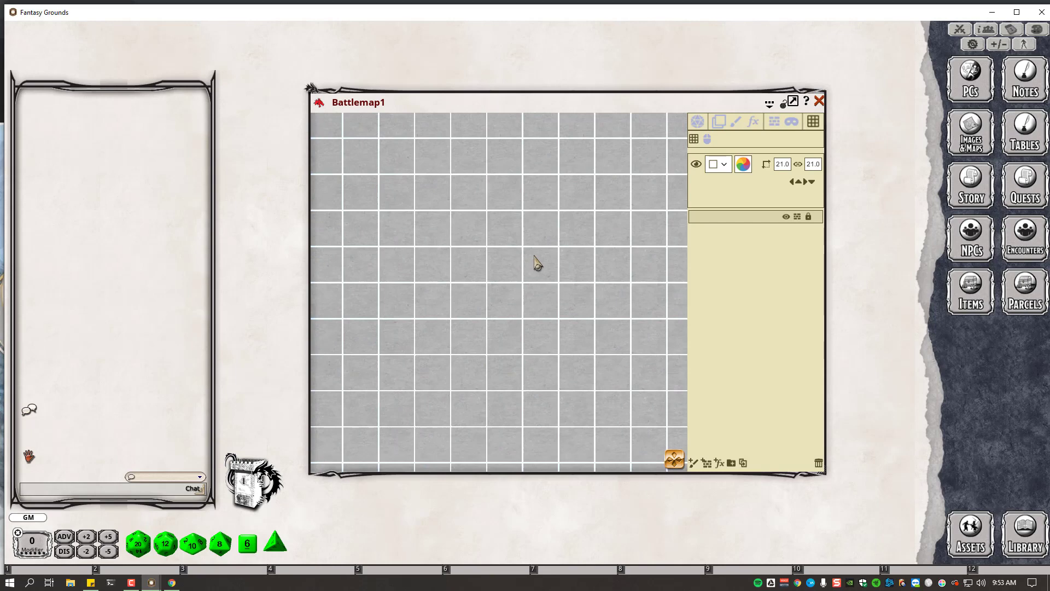
pyautogui.scroll(1, 536, 263)
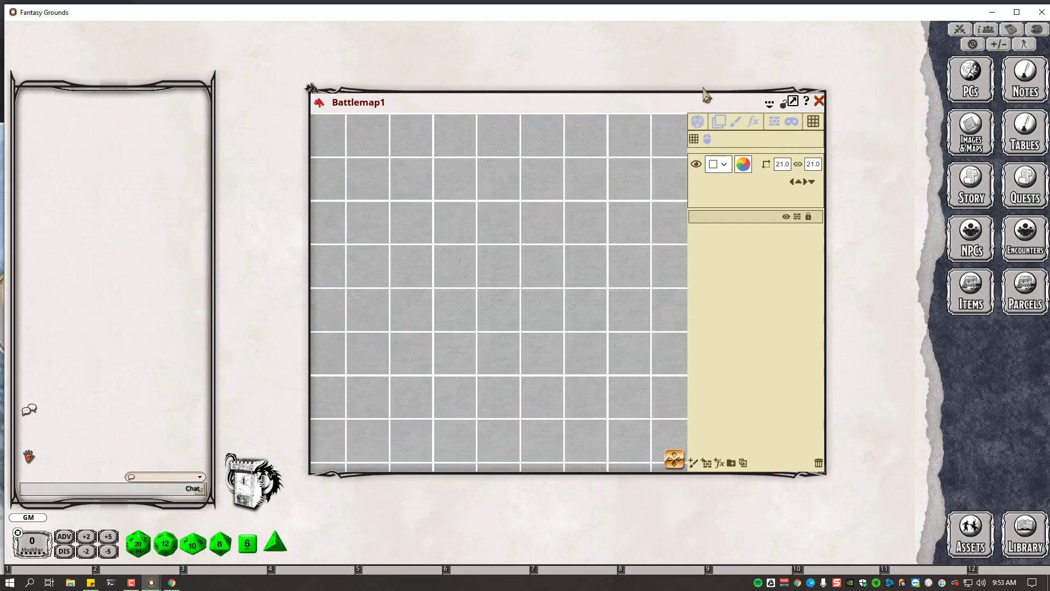
# Open Assets, position it near the upper edge of Battlemap1, and browse the available token collections
pyautogui.click(966, 533)
pyautogui.moveTo(882, 302); pyautogui.dragTo(850, 162)
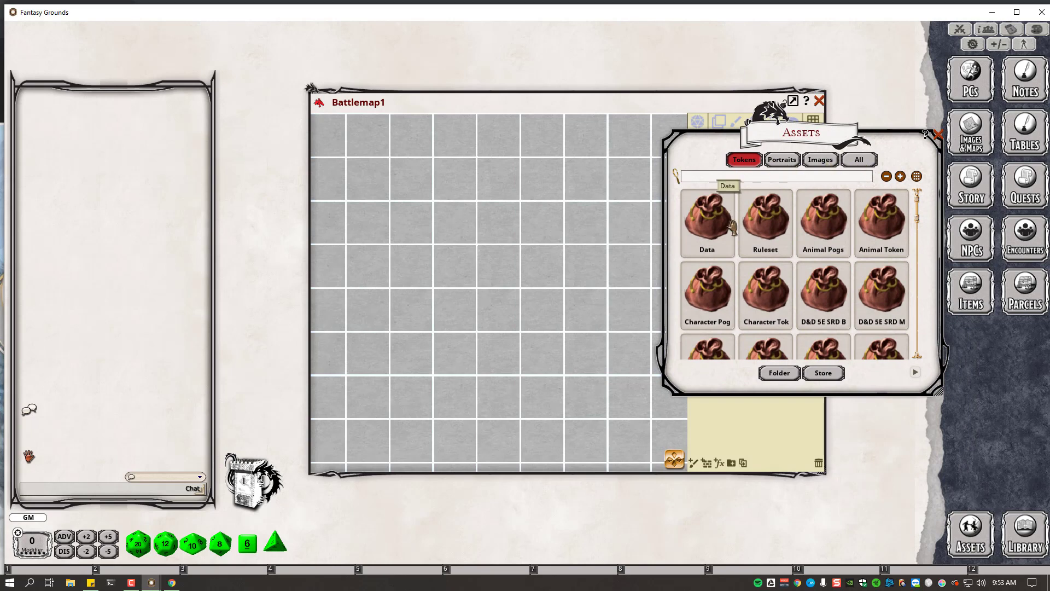
pyautogui.moveTo(921, 224); pyautogui.dragTo(923, 367)
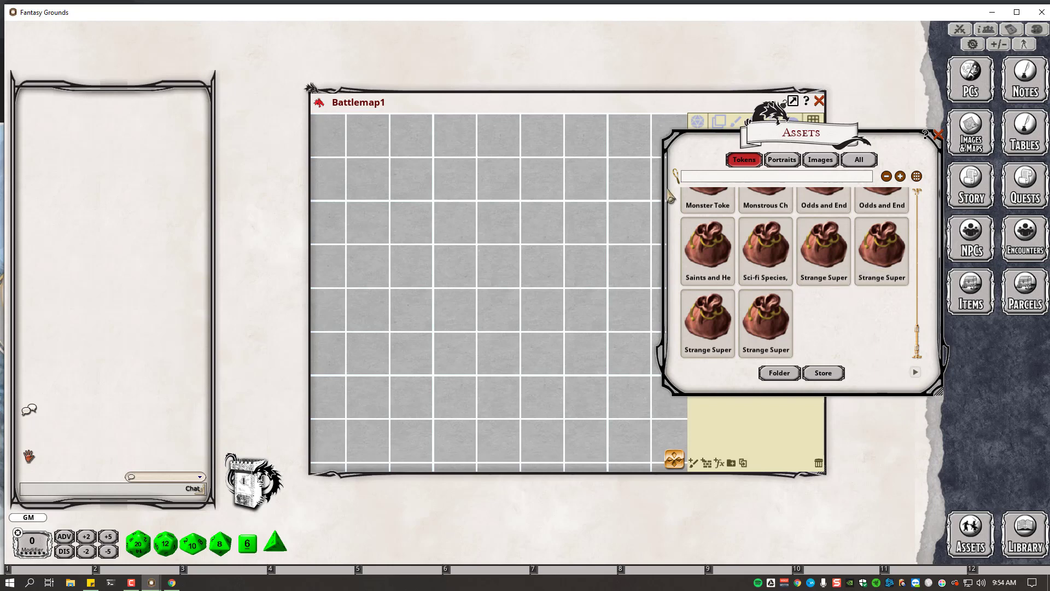
pyautogui.scroll(2, 842, 290)
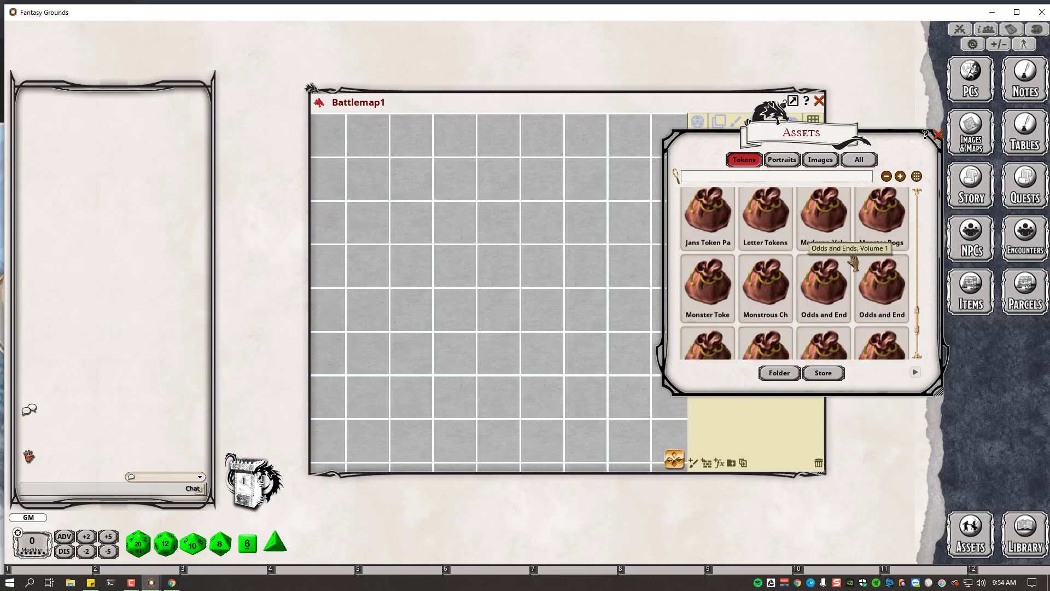
pyautogui.scroll(-1, 870, 268)
pyautogui.scroll(1, 869, 268)
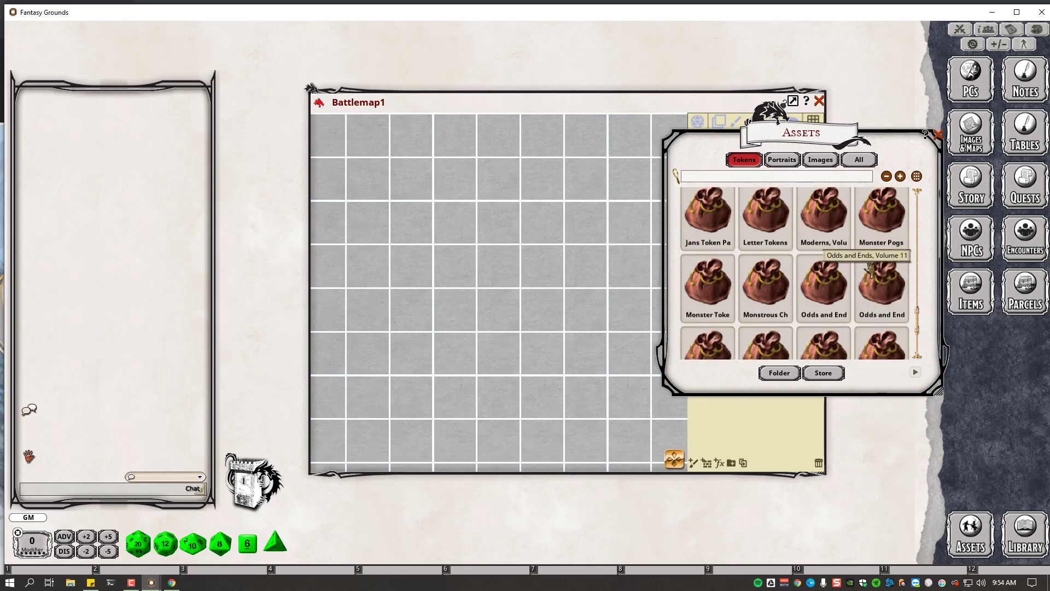
pyautogui.scroll(-2, 870, 268)
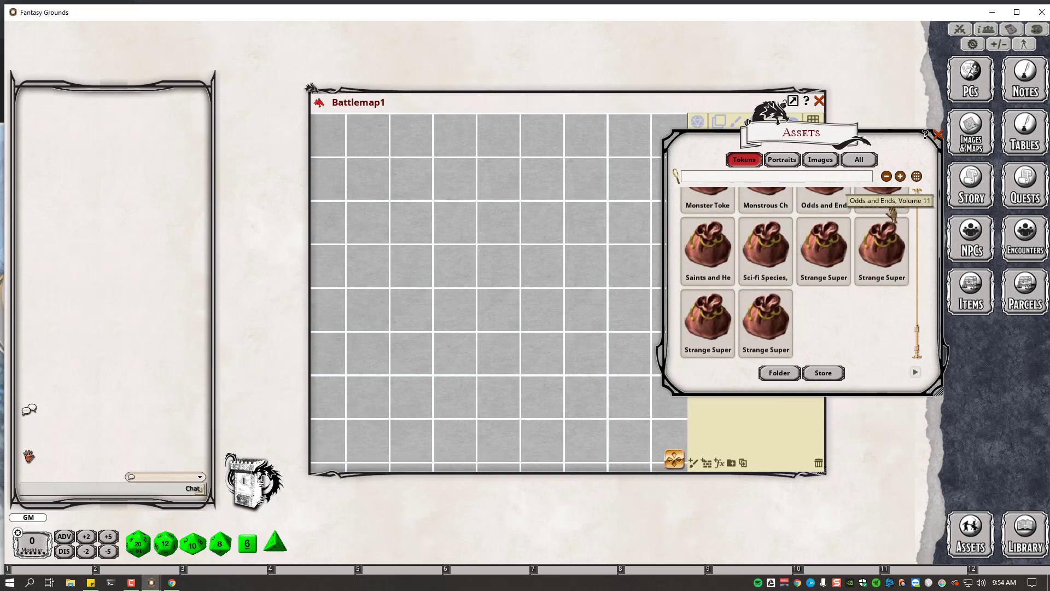
# Look through the token collections in Assets and filter the tokens by "human"
pyautogui.scroll(6, 834, 263)
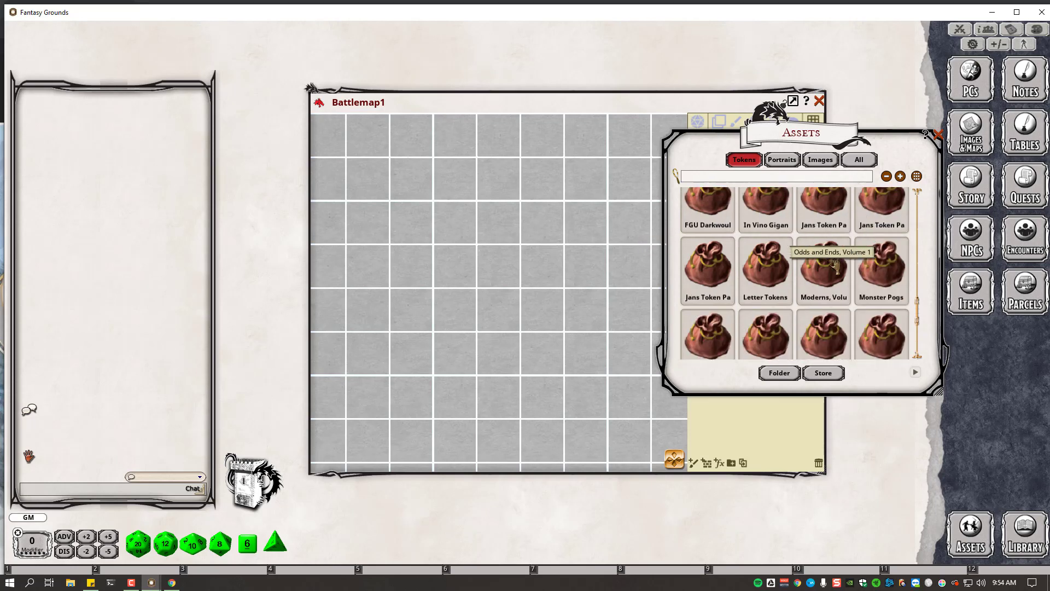
pyautogui.scroll(1, 837, 268)
pyautogui.scroll(-6, 837, 268)
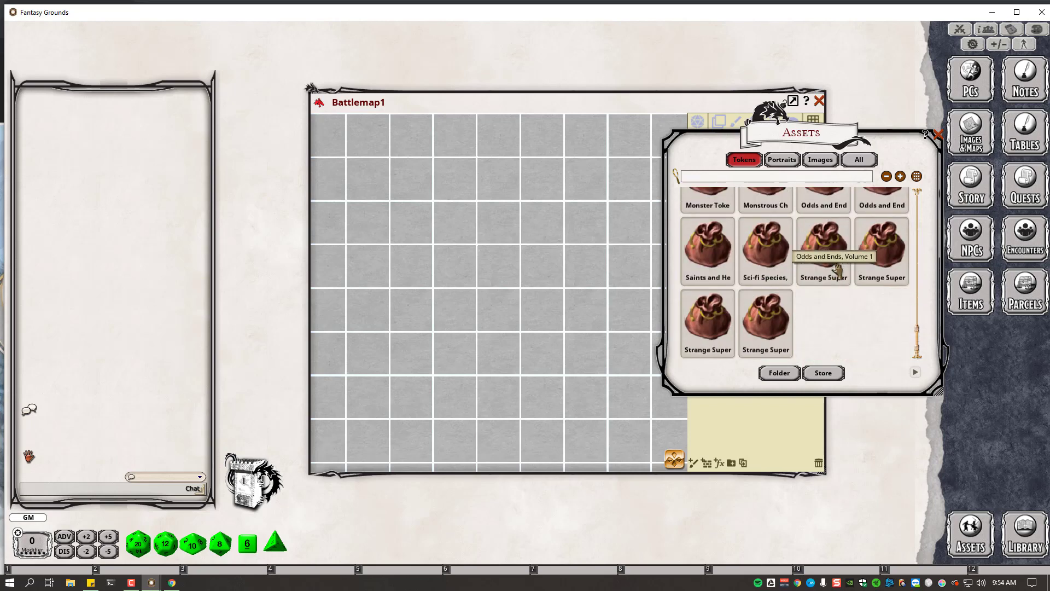
pyautogui.scroll(3, 856, 243)
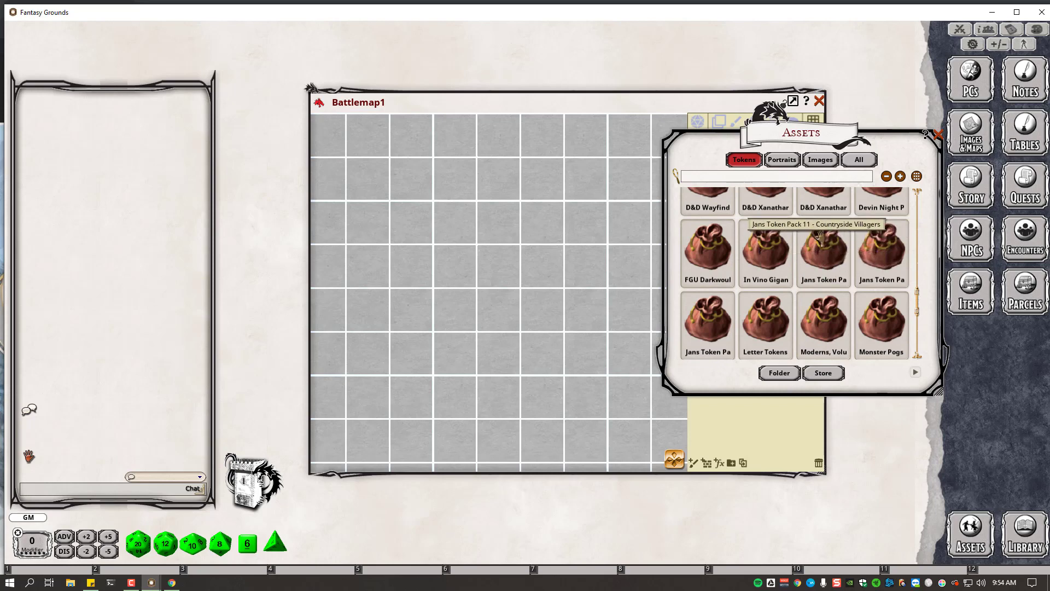
pyautogui.scroll(5, 821, 236)
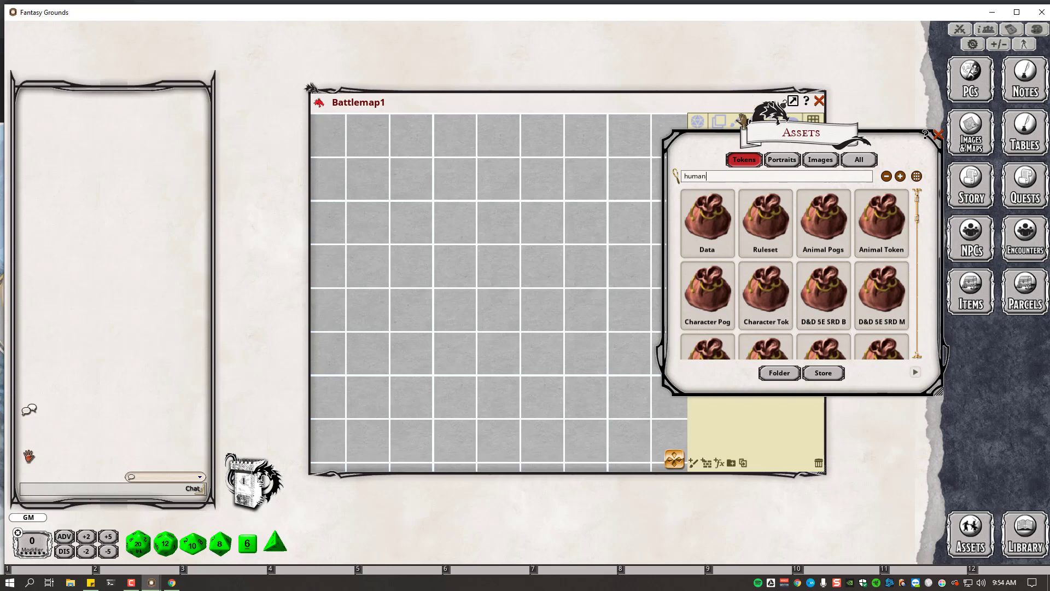
pyautogui.press('Return')
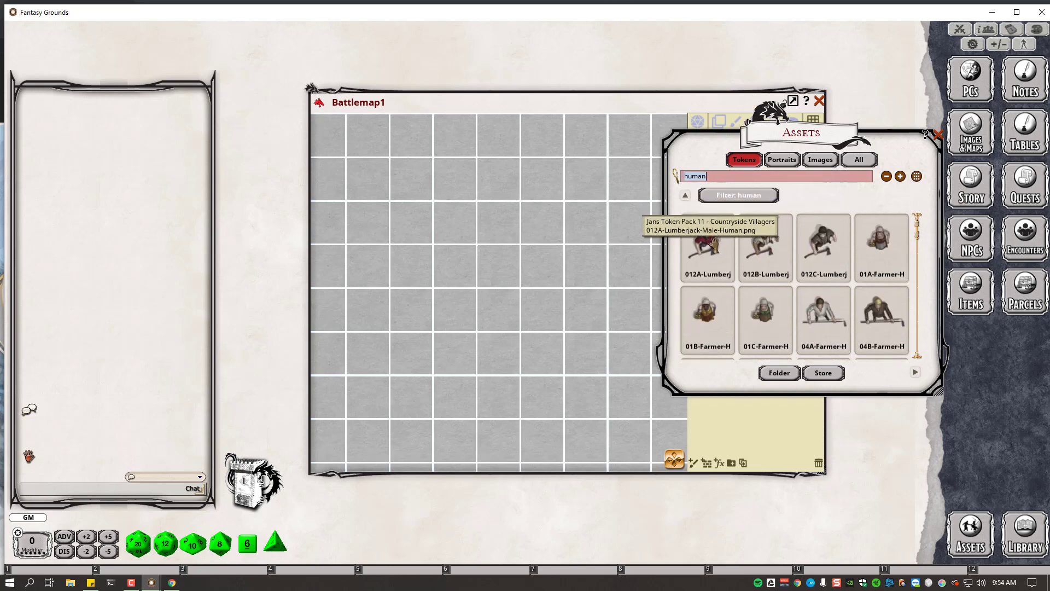
# Place the 012A lumberjack, 01B farmer and 01A farmer tokens on separate spots in the left half of the Battlemap1 grid
pyautogui.moveTo(714, 244); pyautogui.dragTo(409, 222)
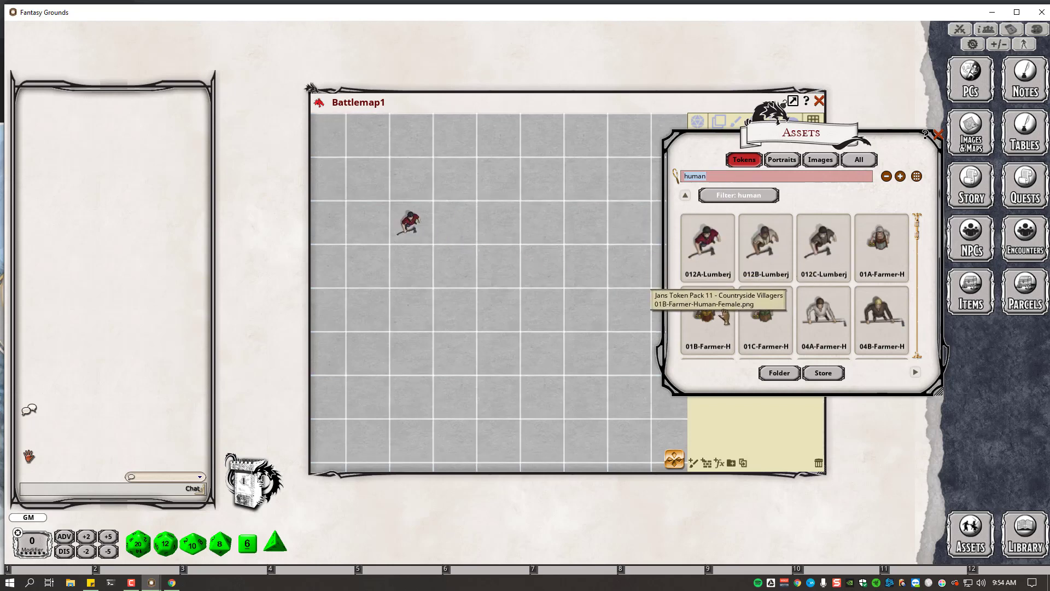
pyautogui.moveTo(721, 313); pyautogui.dragTo(497, 220)
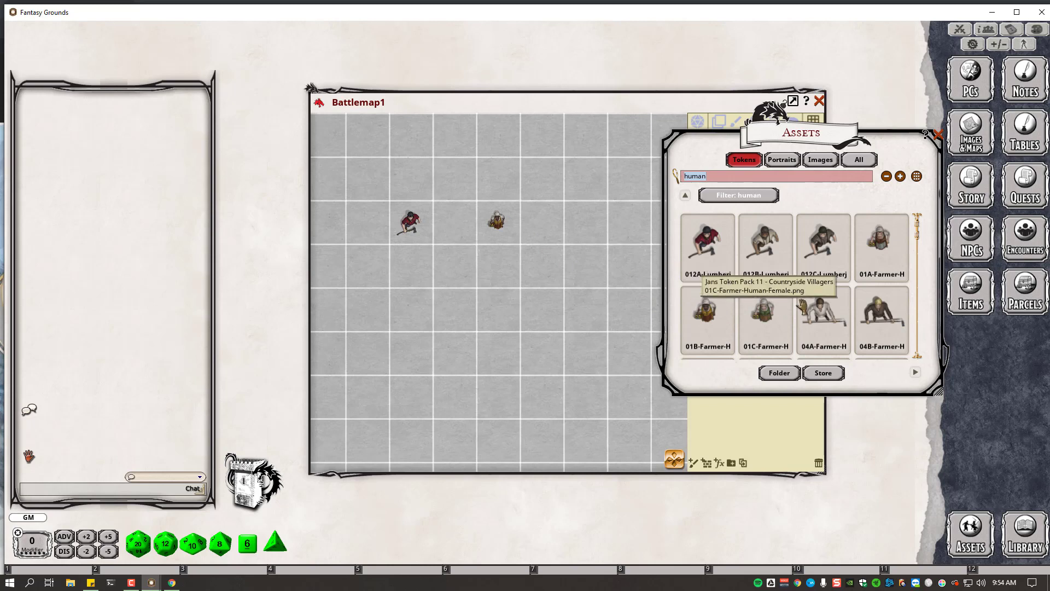
pyautogui.moveTo(867, 256); pyautogui.dragTo(453, 284)
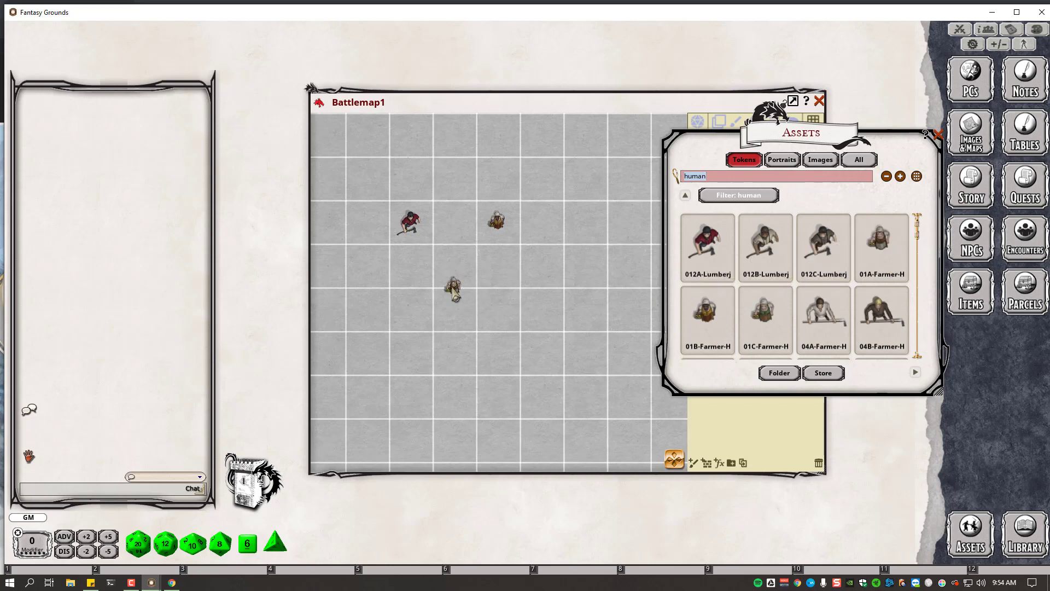
pyautogui.click(457, 304)
# Filter the tokens by "goblin" and place three round goblin.png tokens from the D&D Dungeon Master's Guide to the right of the humans
pyautogui.click(852, 198)
pyautogui.press('Return')
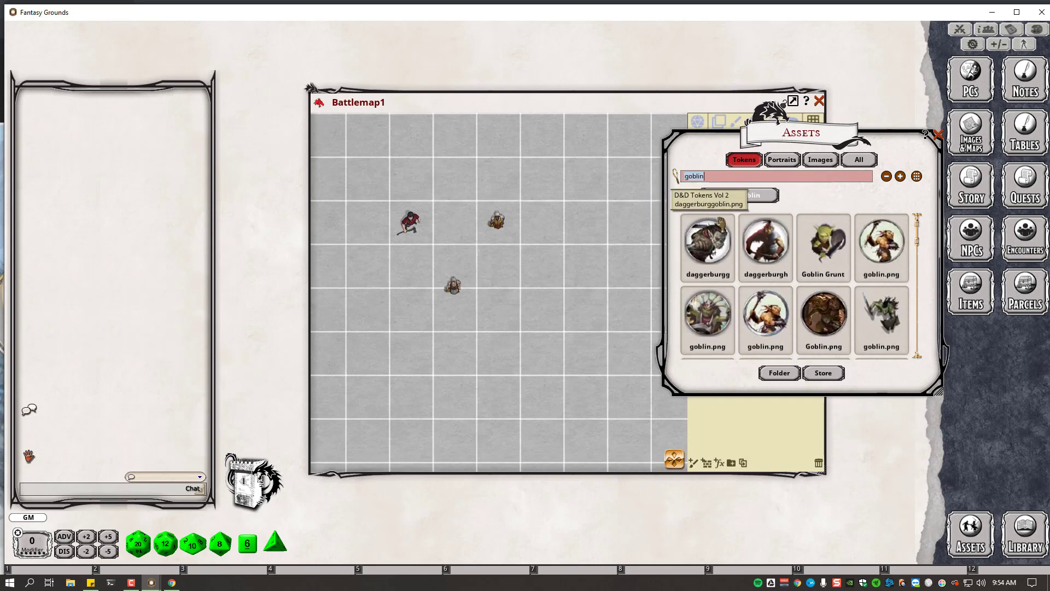
pyautogui.moveTo(772, 314); pyautogui.dragTo(586, 268)
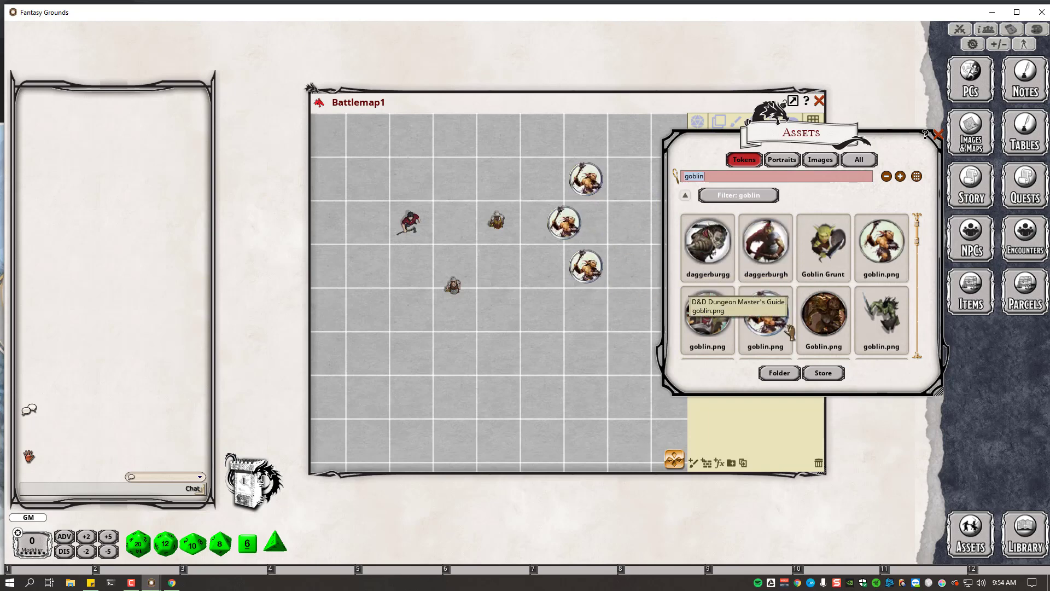
# Bring Battlemap1 to the front, move Assets off the map, and close Assets
pyautogui.click(639, 183)
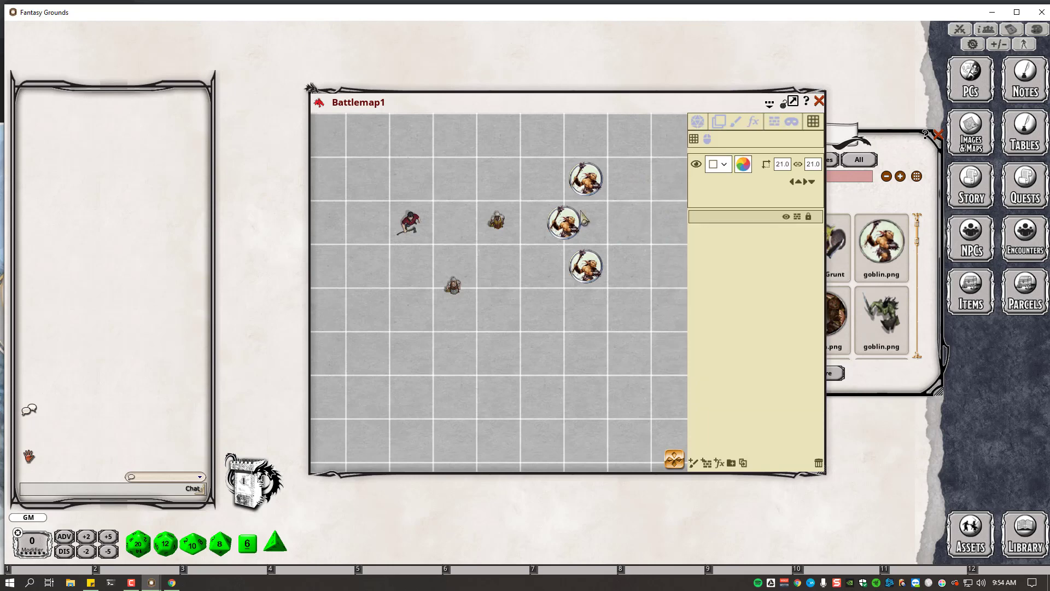
pyautogui.moveTo(879, 148); pyautogui.dragTo(921, 222)
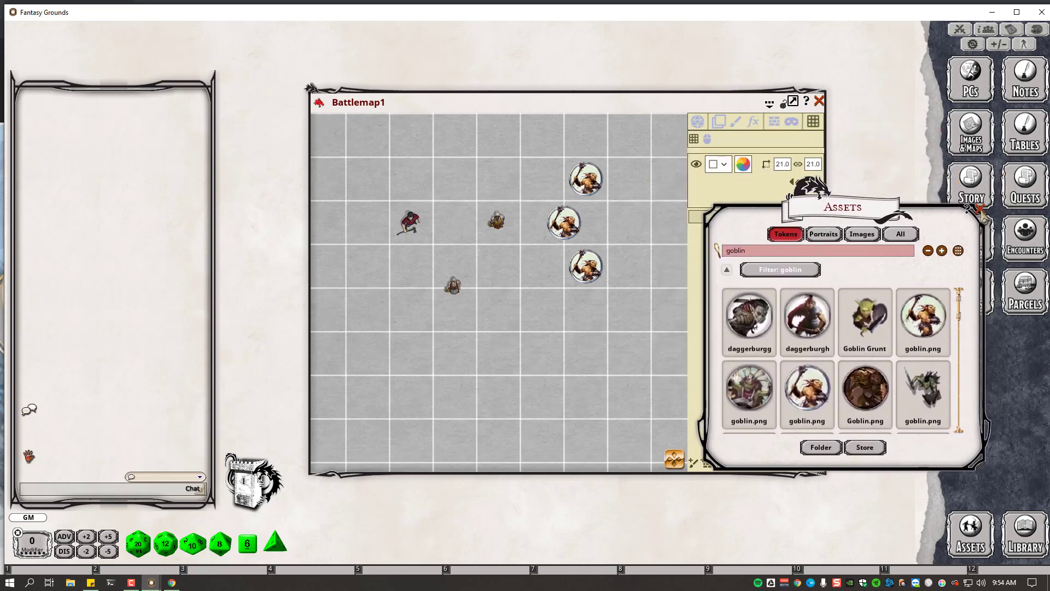
pyautogui.click(979, 209)
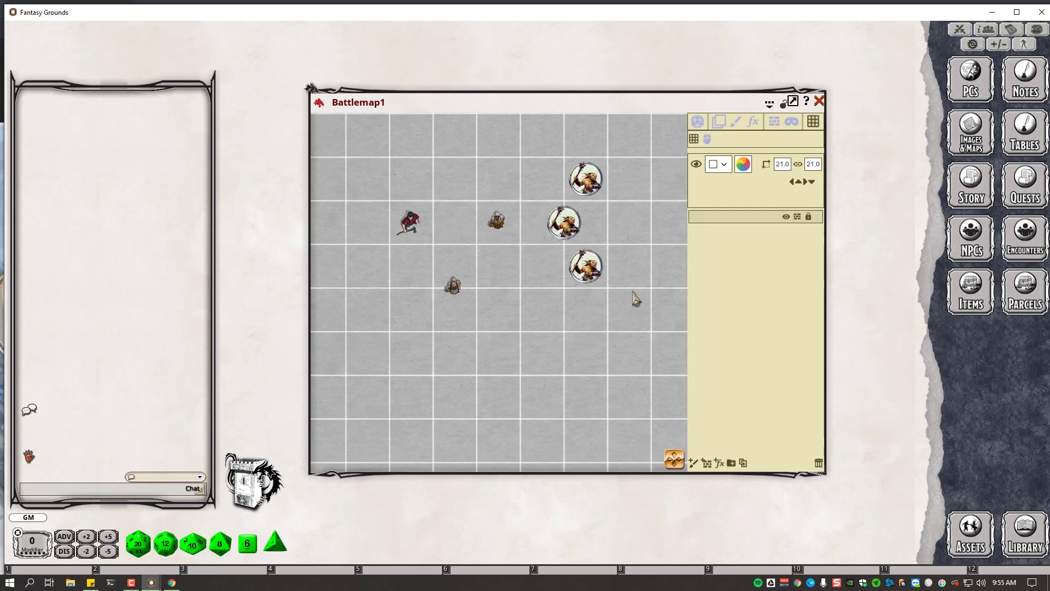
# Switch Battlemap1 from grid editing to its token tools and move the lower farmer up into the center of a grid square
pyautogui.click(703, 125)
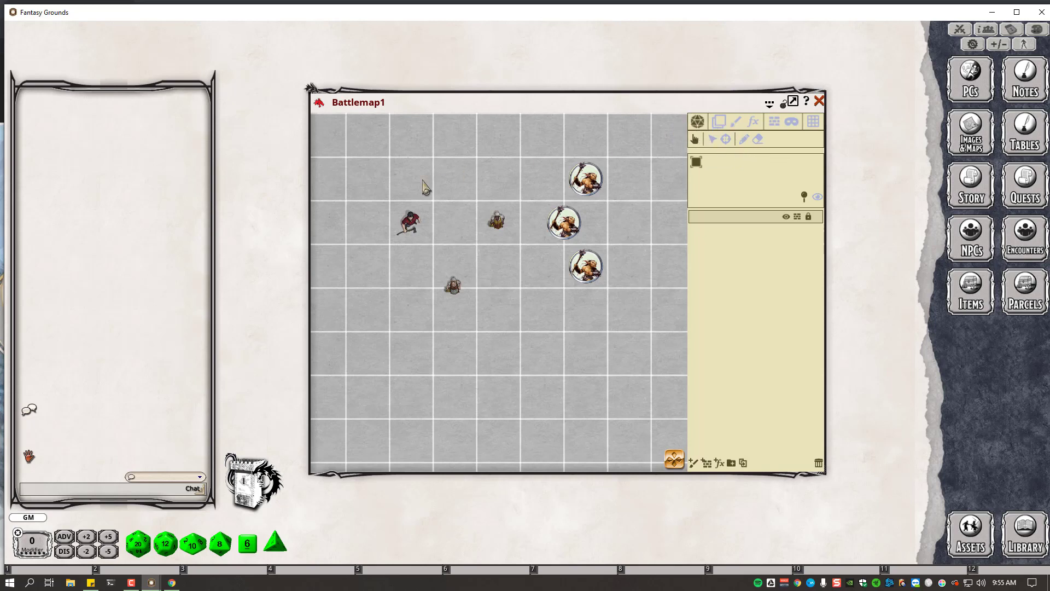
pyautogui.moveTo(415, 224)
pyautogui.mouseDown()
pyautogui.moveTo(435, 183)
pyautogui.moveTo(416, 229)
pyautogui.mouseUp()
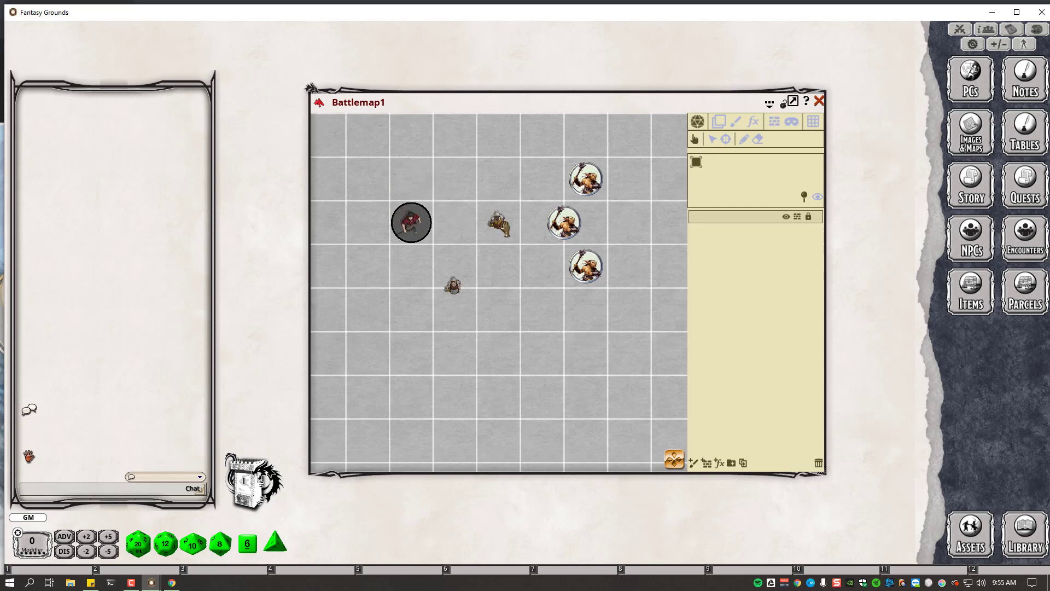
pyautogui.moveTo(503, 227)
pyautogui.mouseDown()
pyautogui.moveTo(503, 186)
pyautogui.moveTo(497, 221)
pyautogui.mouseUp()
pyautogui.moveTo(454, 286); pyautogui.dragTo(455, 267)
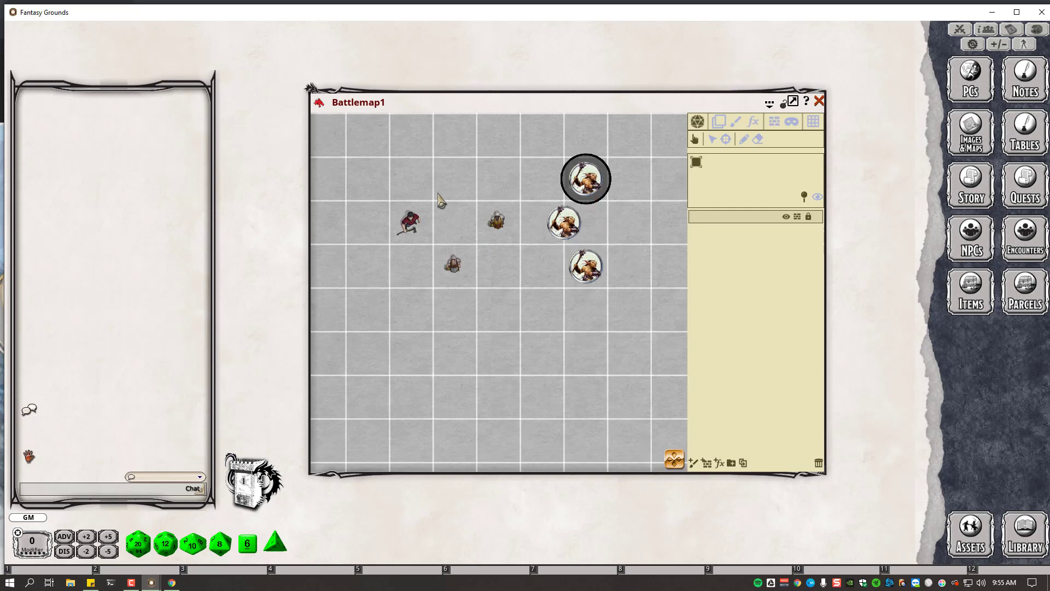
# Measure with the map pointer from the human tokens to the goblins and across the empty squares below them
pyautogui.moveTo(411, 222); pyautogui.dragTo(585, 189)
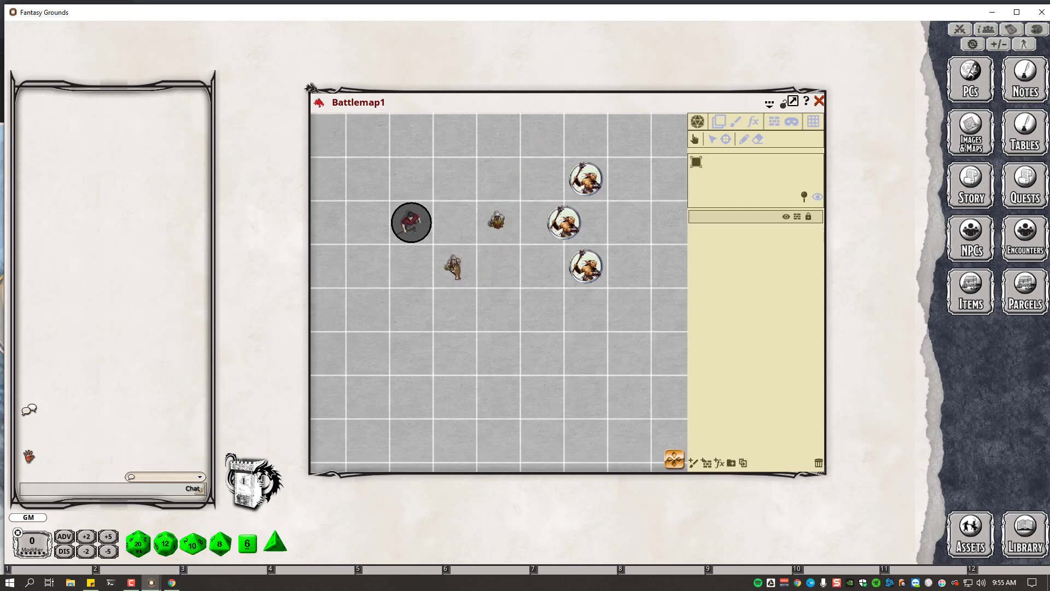
pyautogui.moveTo(452, 267); pyautogui.dragTo(565, 224)
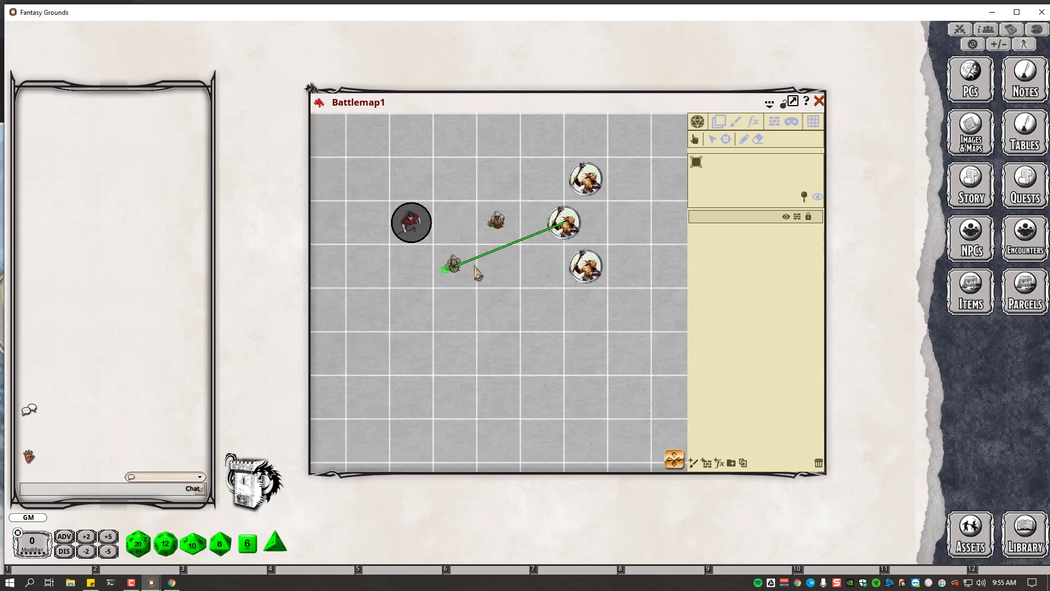
pyautogui.moveTo(455, 310); pyautogui.dragTo(550, 310)
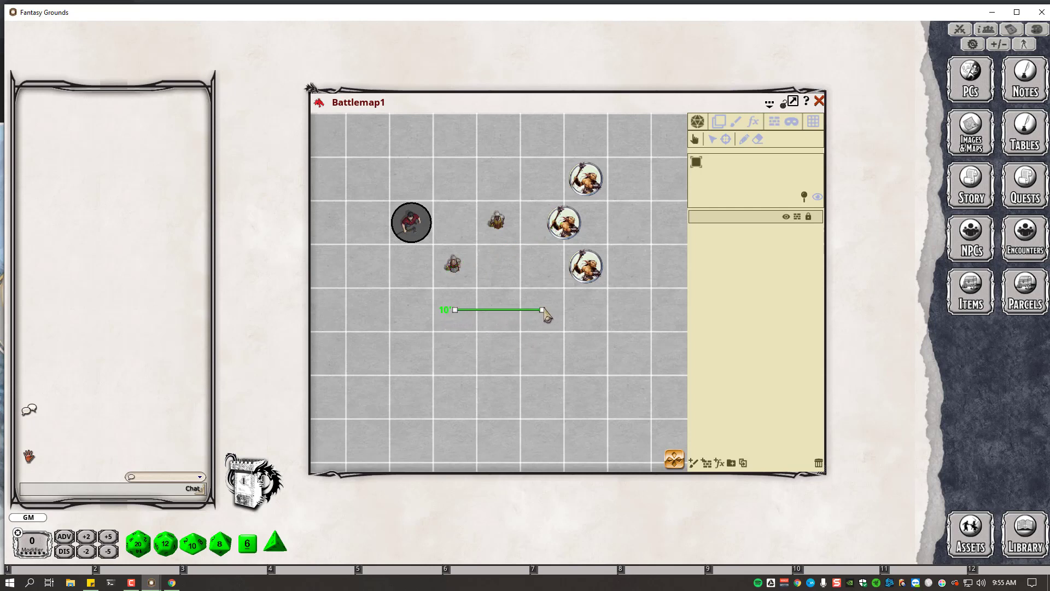
pyautogui.moveTo(478, 311); pyautogui.dragTo(560, 312)
# Enlarge the token area slightly and line up the middle goblin vertically with the other two goblins
pyautogui.scroll(-5, 581, 302)
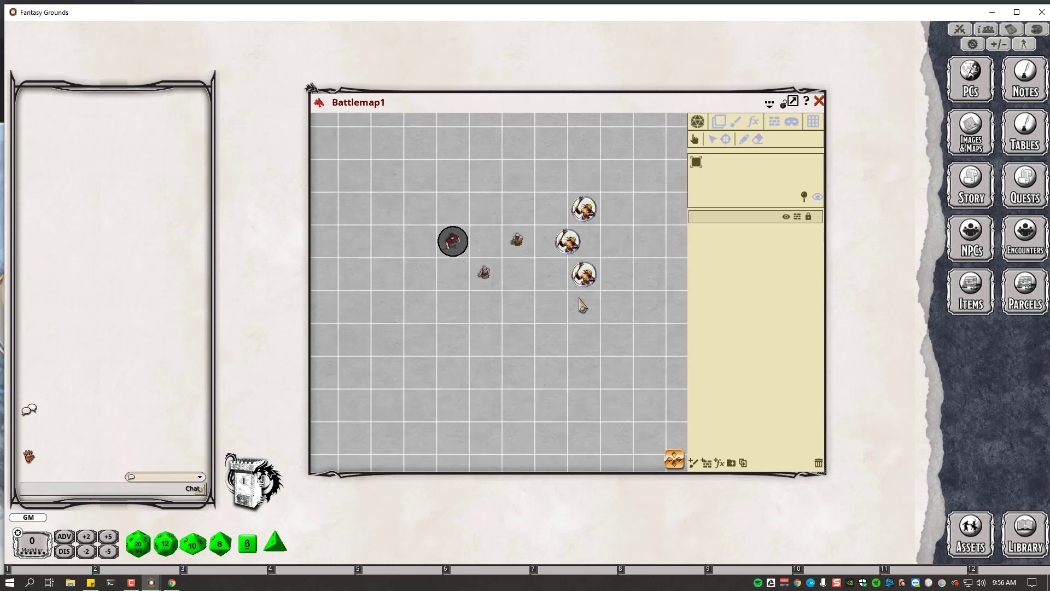
pyautogui.scroll(5, 571, 286)
pyautogui.scroll(3, 562, 284)
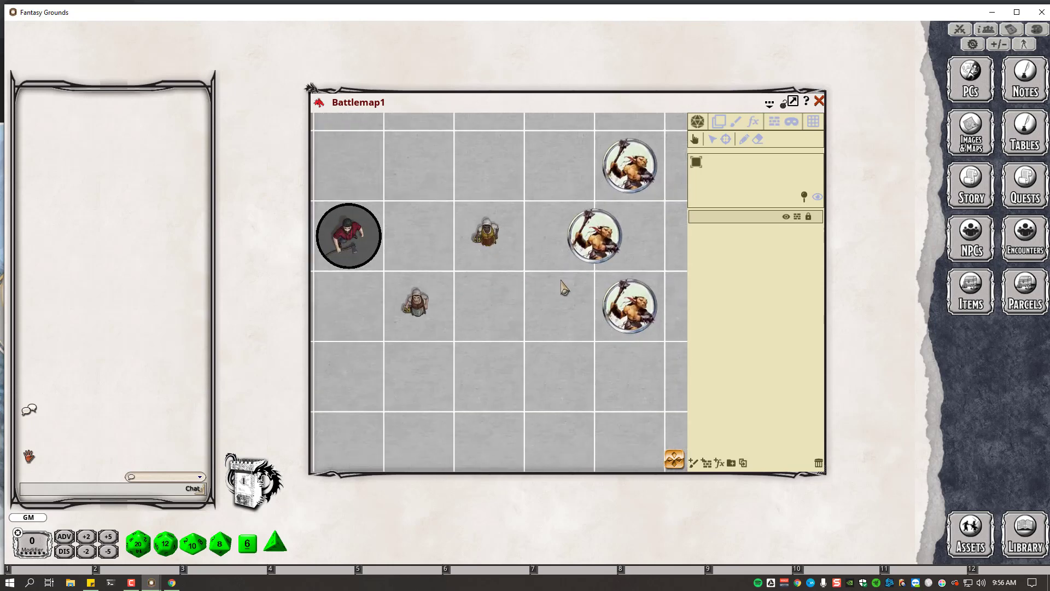
pyautogui.scroll(-2, 547, 276)
pyautogui.moveTo(525, 281); pyautogui.dragTo(493, 273)
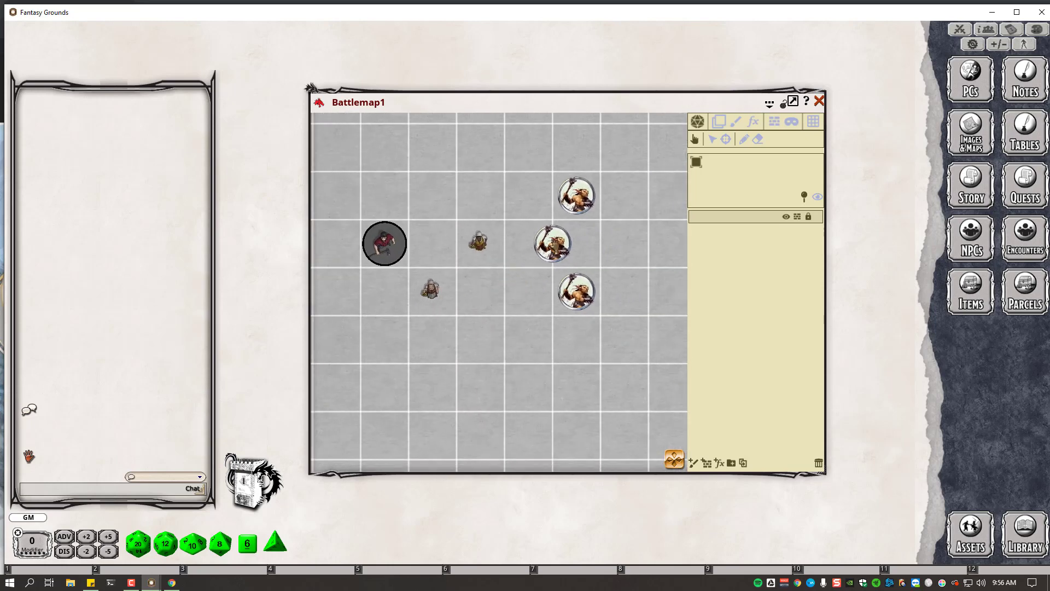
pyautogui.moveTo(565, 252); pyautogui.dragTo(583, 259)
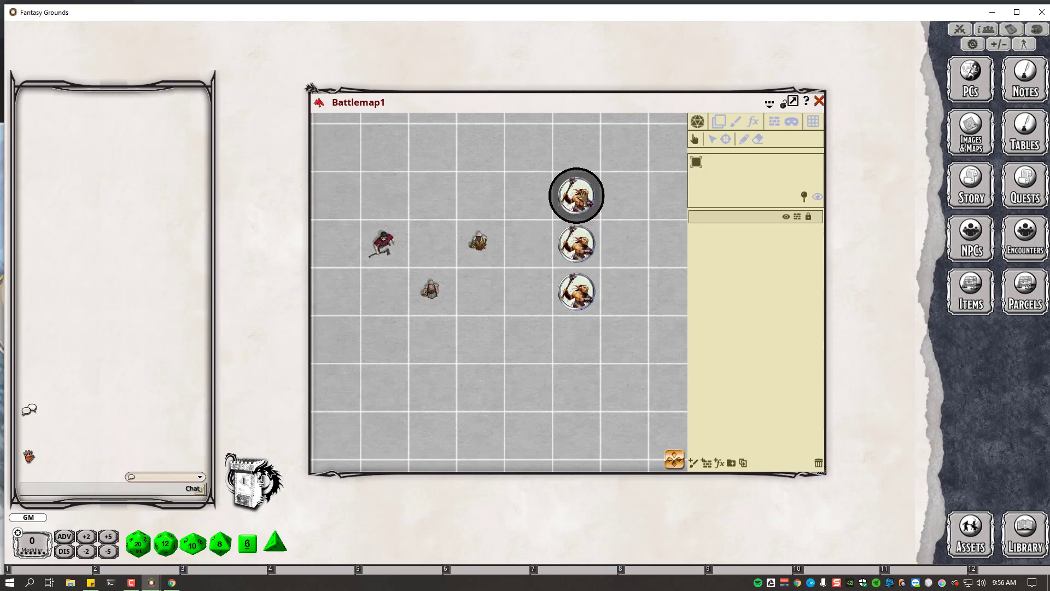
# Shift the top goblin half a square left, try it beside the nearest farmer, and return it to the half-square position
pyautogui.moveTo(593, 192); pyautogui.dragTo(571, 191)
pyautogui.moveTo(565, 198)
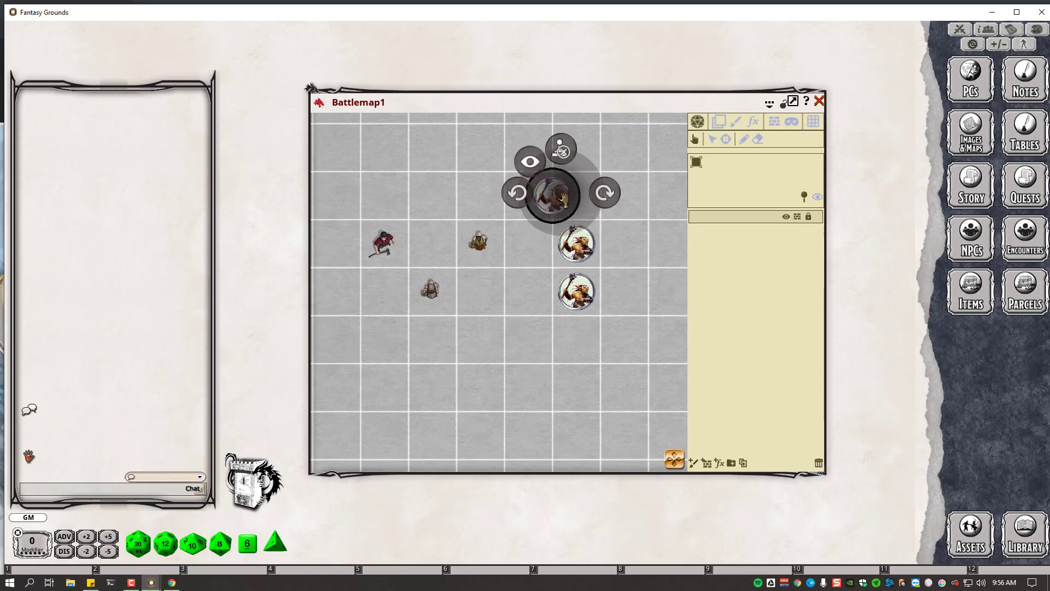
pyautogui.moveTo(552, 193); pyautogui.dragTo(502, 230)
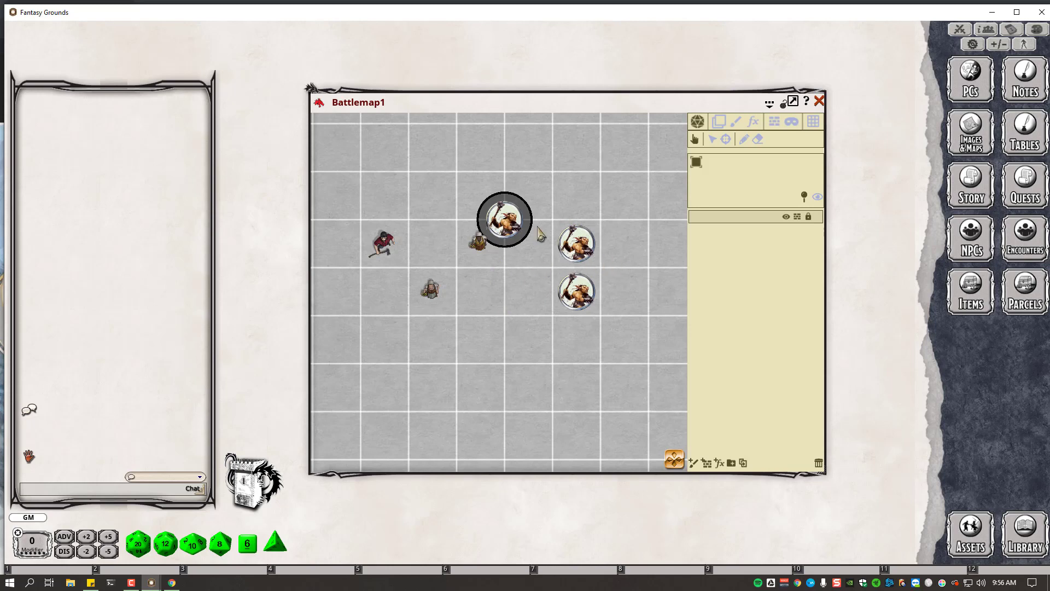
pyautogui.moveTo(510, 227); pyautogui.dragTo(553, 195)
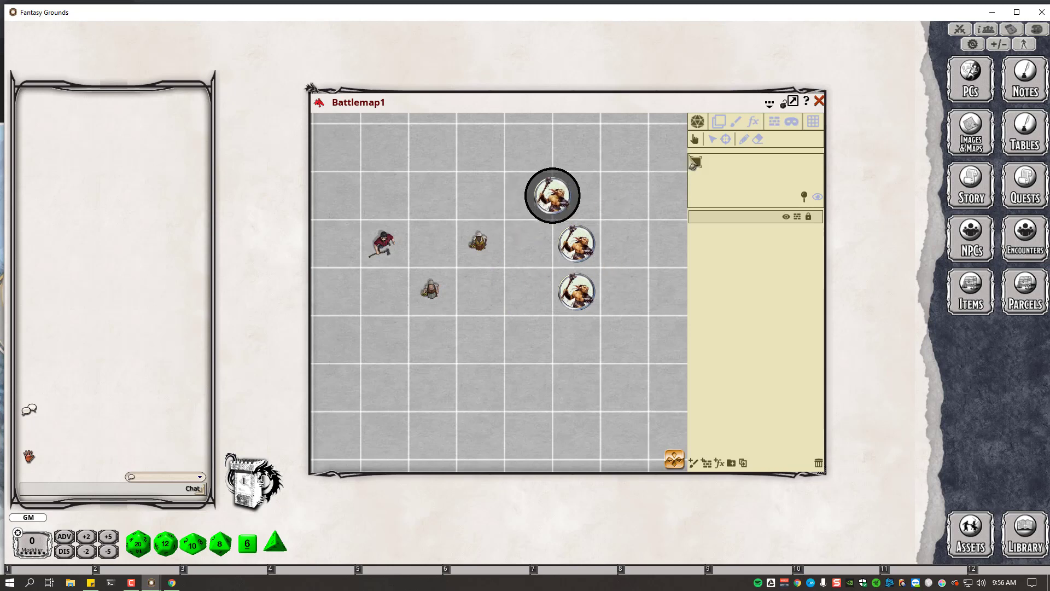
# Box-select all six tokens on the map, and reduce the selection to the top goblin
pyautogui.click(713, 141)
pyautogui.moveTo(322, 158); pyautogui.dragTo(630, 329)
pyautogui.moveTo(582, 255)
pyautogui.mouseDown()
pyautogui.moveTo(561, 325)
pyautogui.moveTo(585, 302)
pyautogui.moveTo(602, 257)
pyautogui.mouseUp()
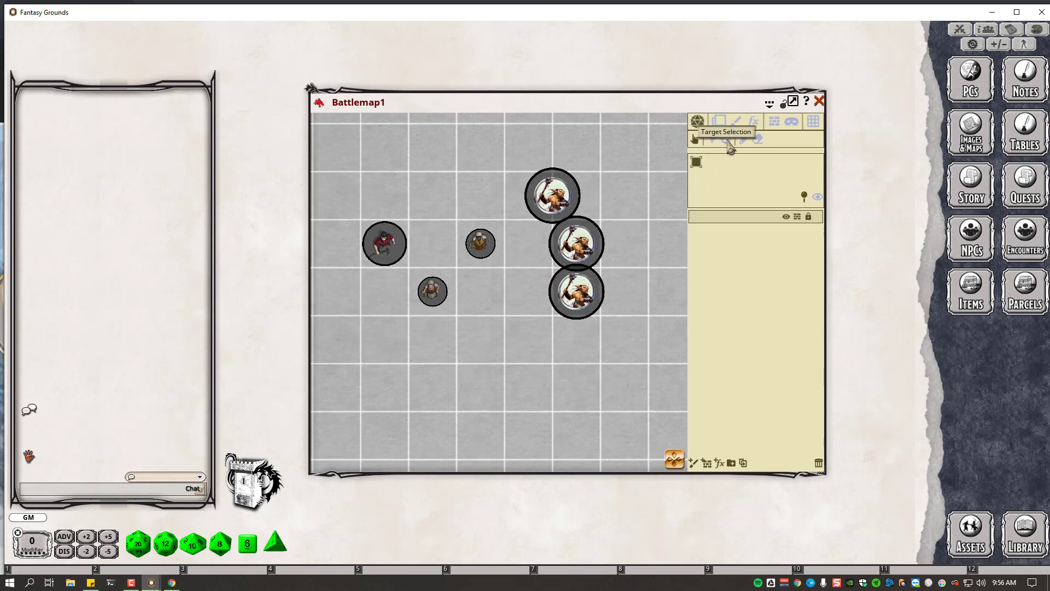
pyautogui.click(560, 200)
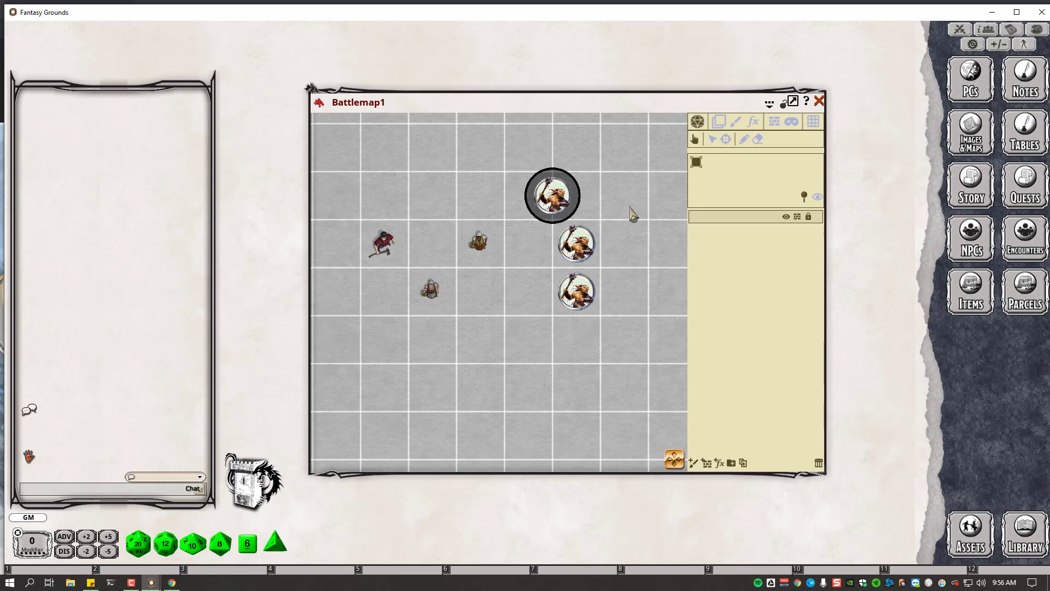
# Try target selection on the middle goblin, and select the human tokens and the top goblin one at a time
pyautogui.click(725, 140)
pyautogui.press('ctrl')
pyautogui.click(562, 253)
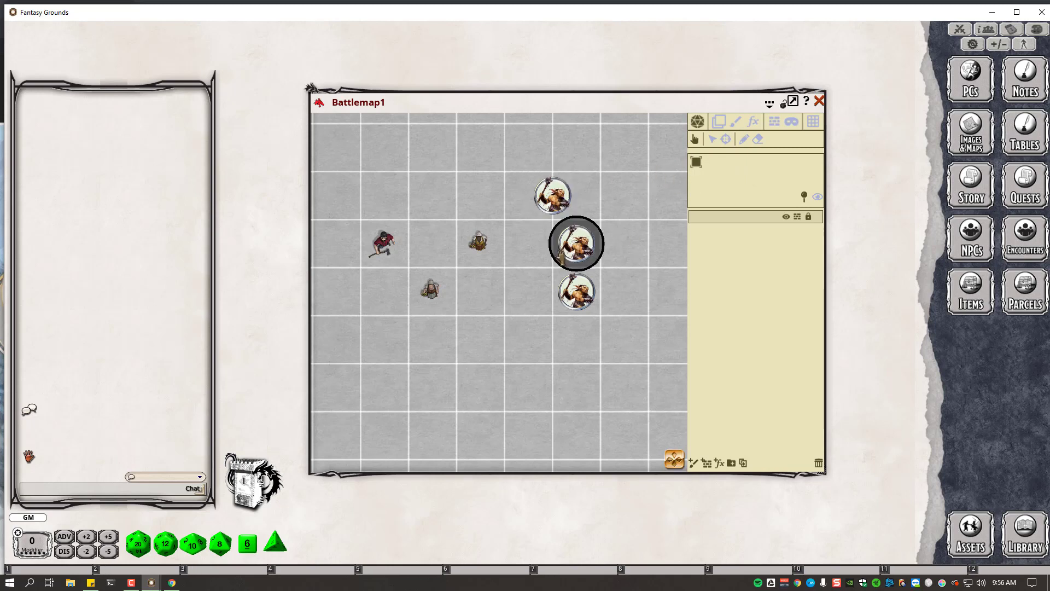
pyautogui.click(472, 249)
pyautogui.click(384, 245)
pyautogui.click(429, 290)
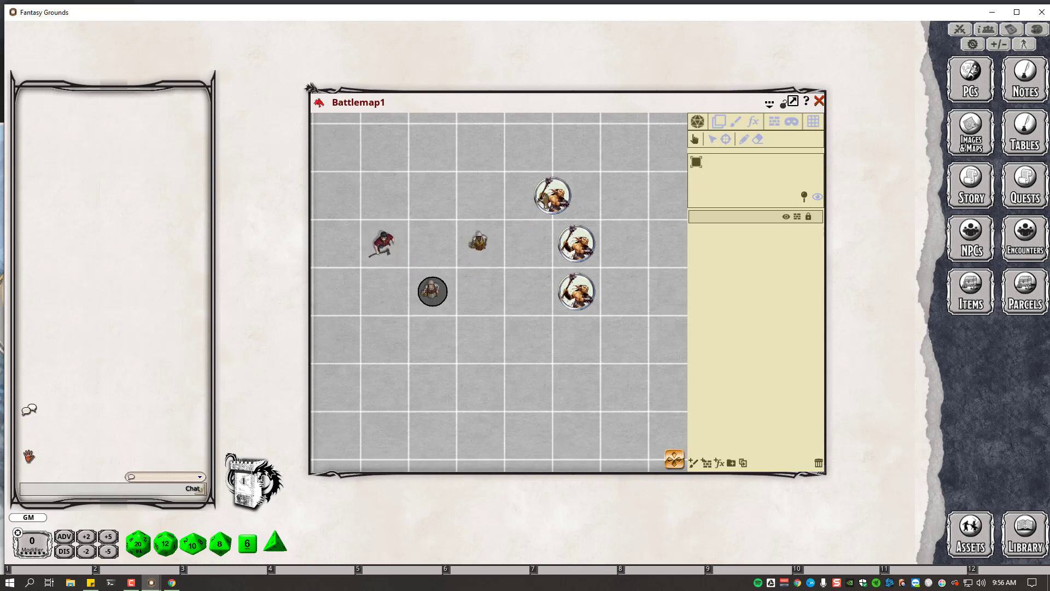
pyautogui.click(552, 197)
# Move the lumberjack one square diagonally up and right, rotate it, and target the top goblin with it
pyautogui.click(384, 245)
pyautogui.moveTo(386, 246); pyautogui.dragTo(434, 199)
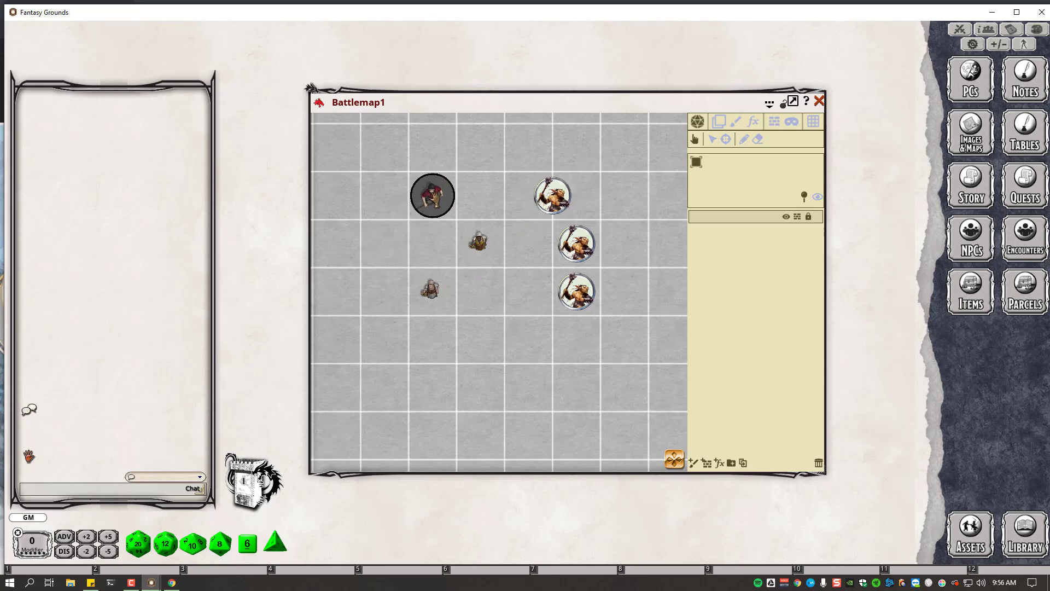
pyautogui.scroll(-3, 434, 198)
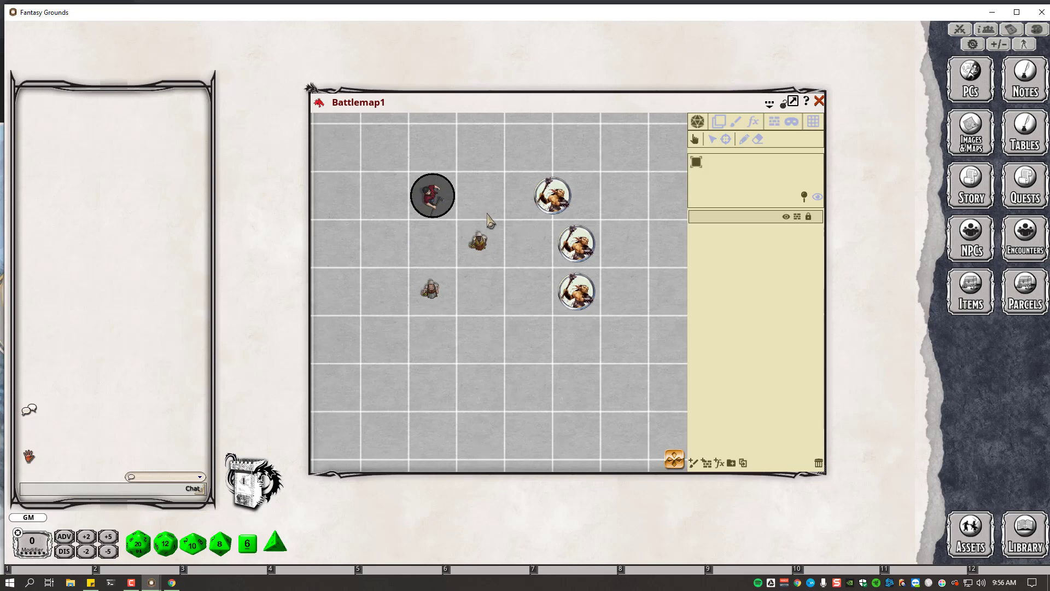
pyautogui.click(726, 140)
pyautogui.click(556, 200)
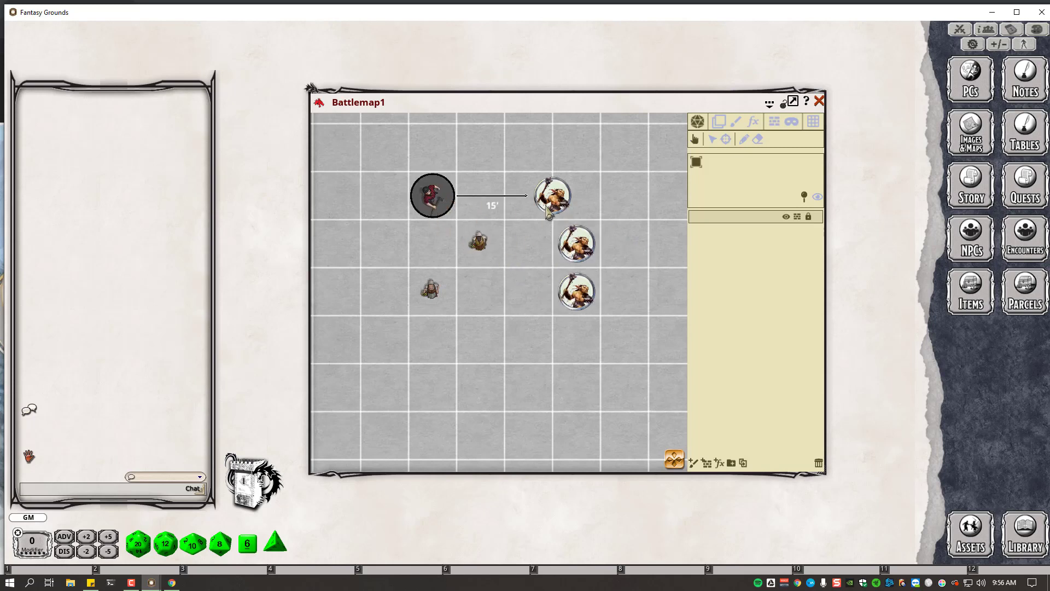
# Open the Combat Tracker over the map to show it, reposition it, and close it again
pyautogui.click(956, 36)
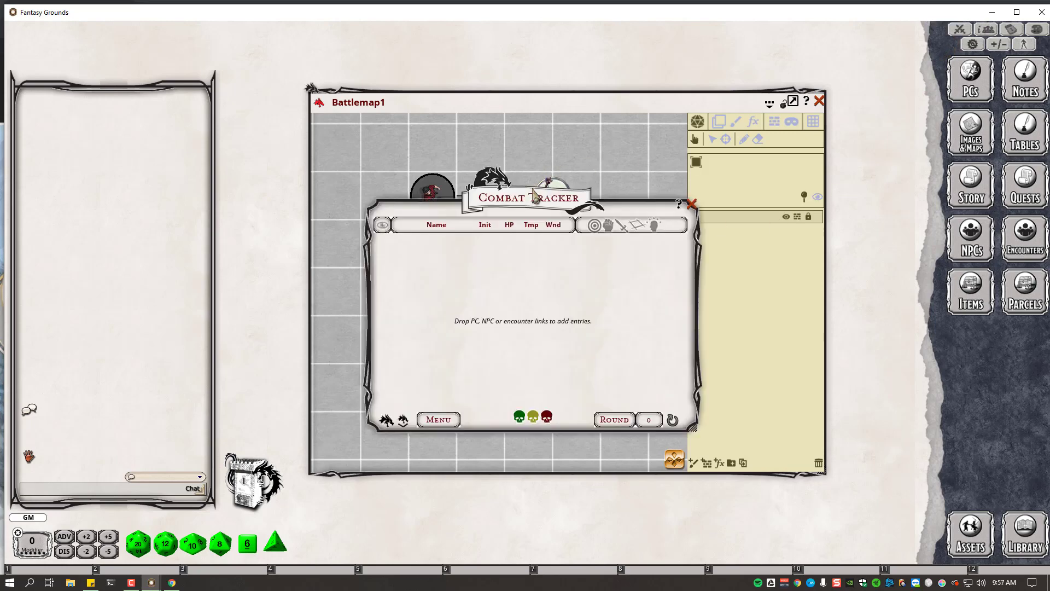
pyautogui.moveTo(533, 195); pyautogui.dragTo(597, 177)
pyautogui.click(755, 185)
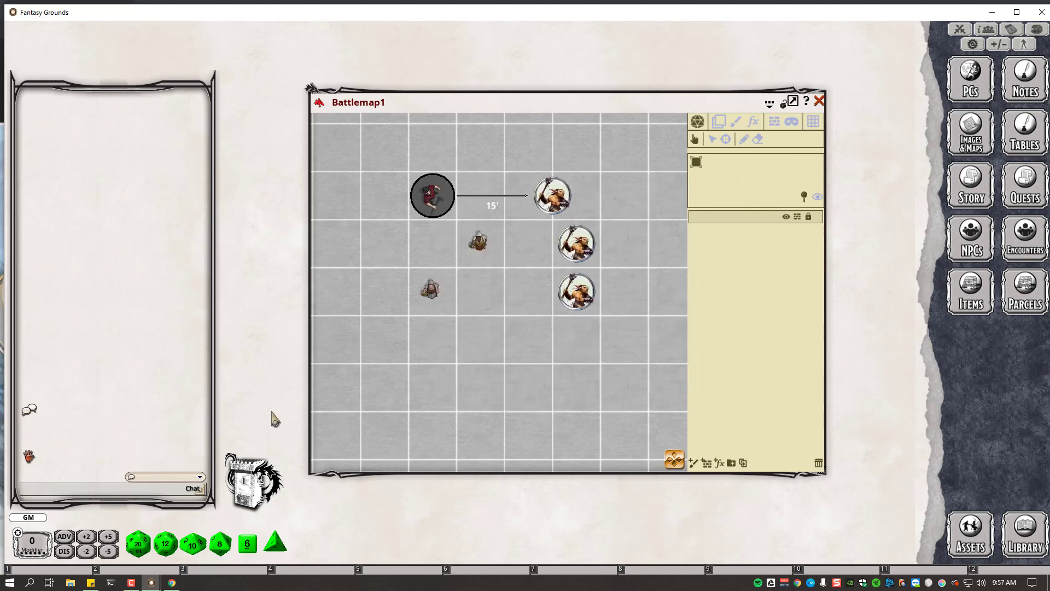
# Switch to D&D Beyond in the browser and create a new encounter from My Encounters
pyautogui.click(172, 584)
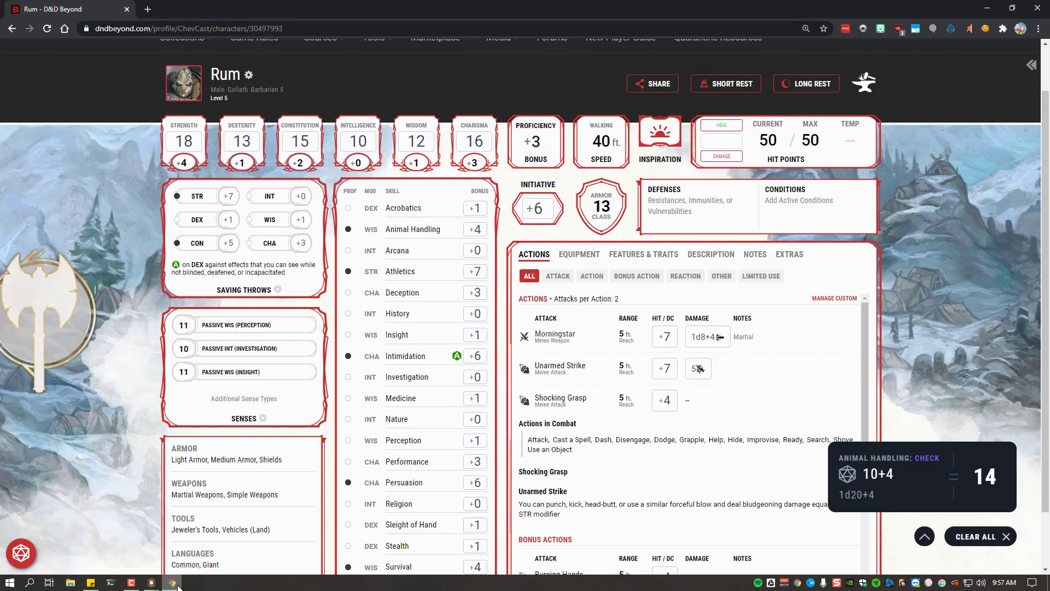
pyautogui.scroll(1, 332, 104)
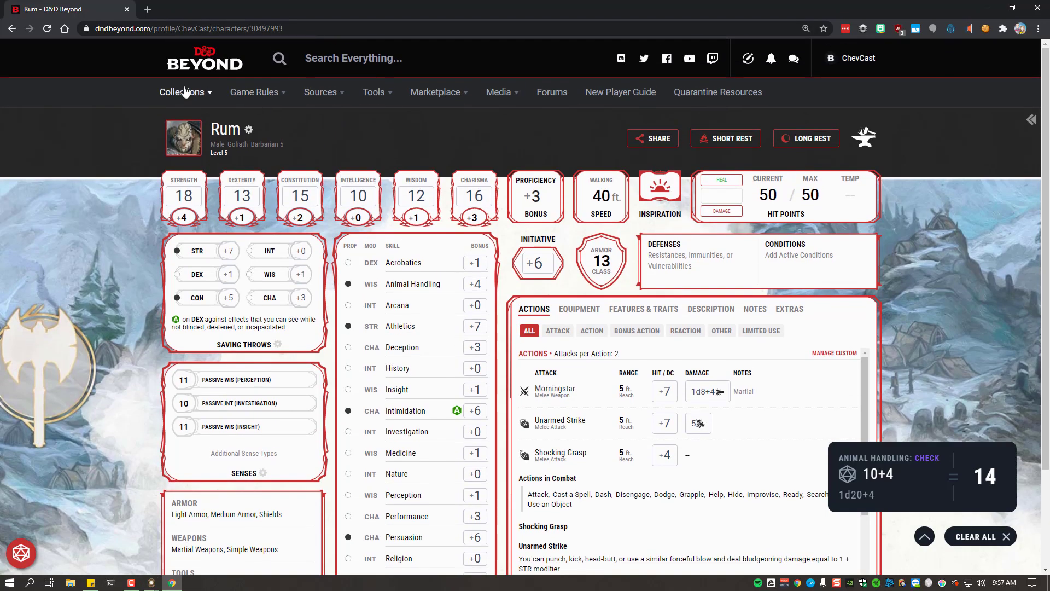
pyautogui.moveTo(185, 93)
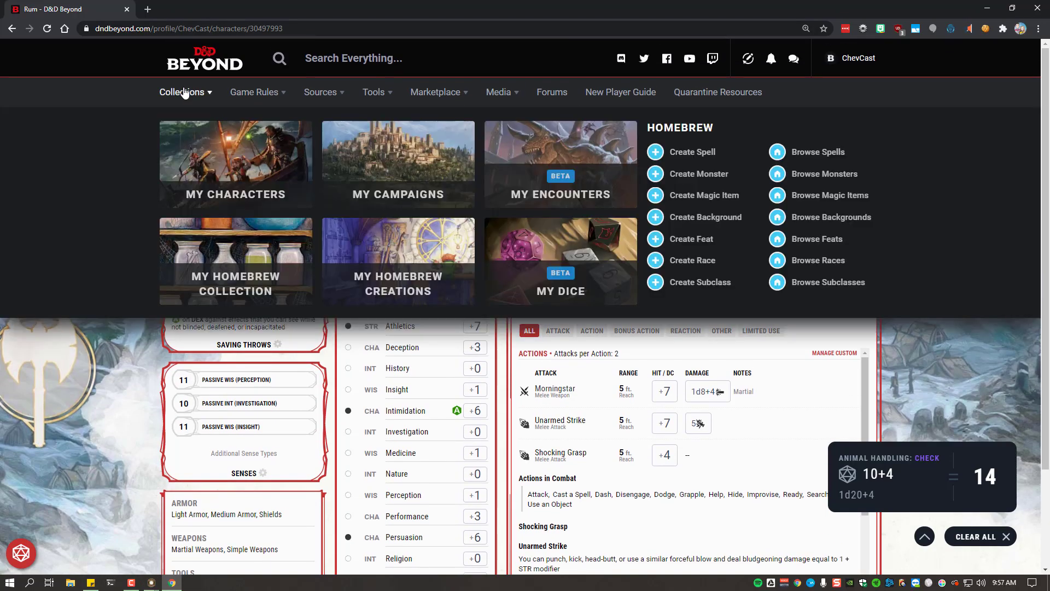
pyautogui.click(553, 188)
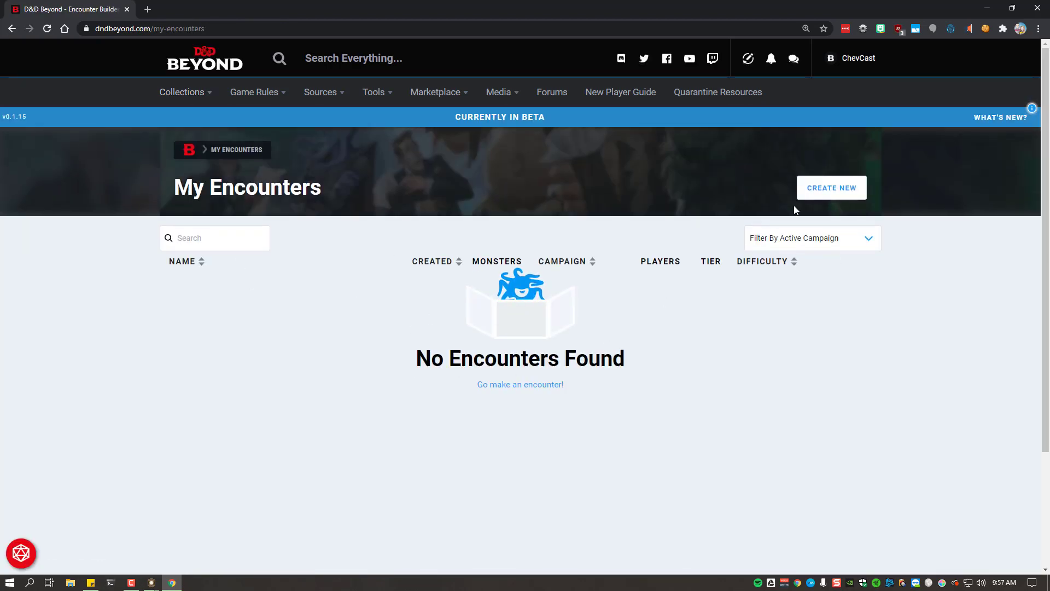
pyautogui.click(821, 198)
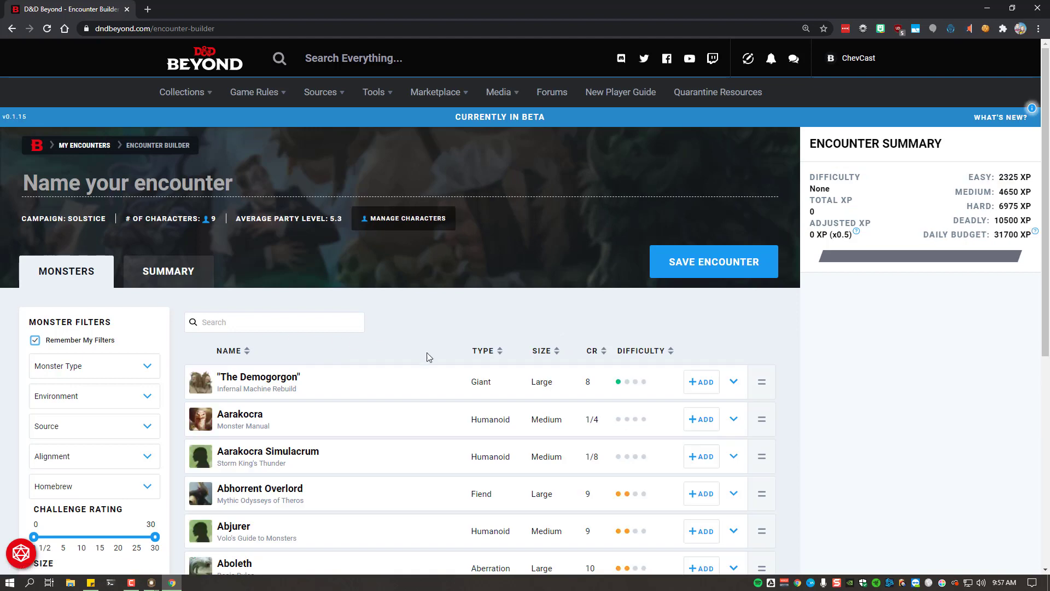
# Find the Basic Rules Goblin in the monster list, add three of them to the encounter, and save it
pyautogui.click(274, 327)
pyautogui.write('goblin')
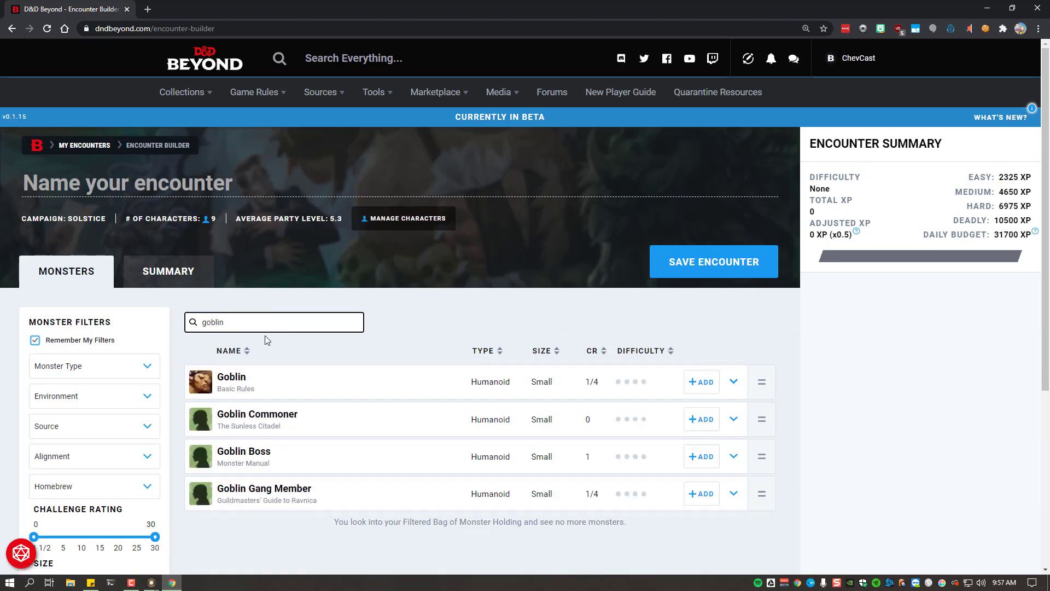
pyautogui.moveTo(233, 378); pyautogui.dragTo(911, 332)
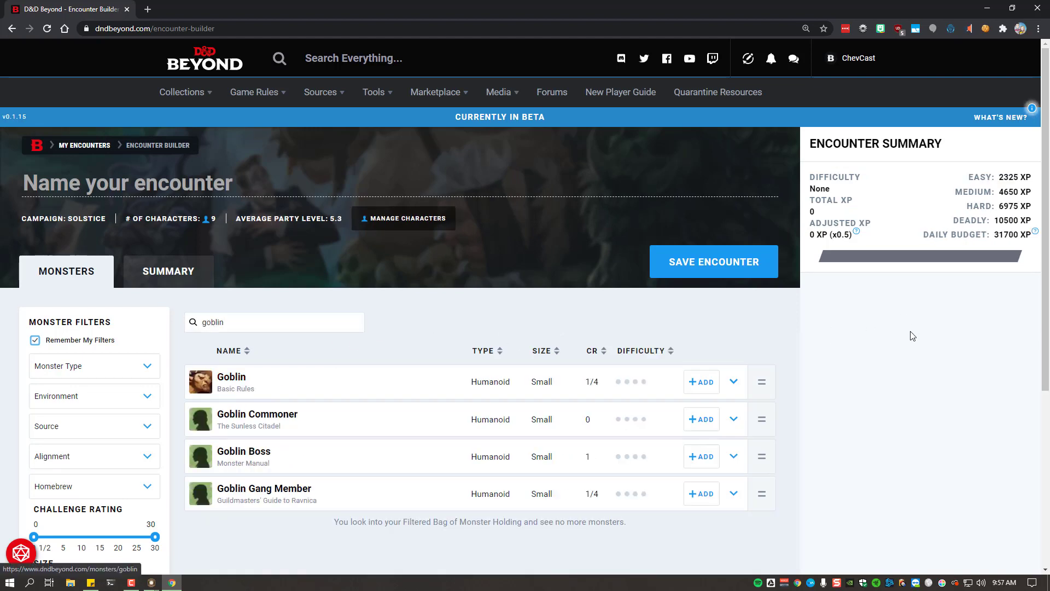
pyautogui.click(701, 382)
pyautogui.click(1020, 289)
pyautogui.click(1020, 289)
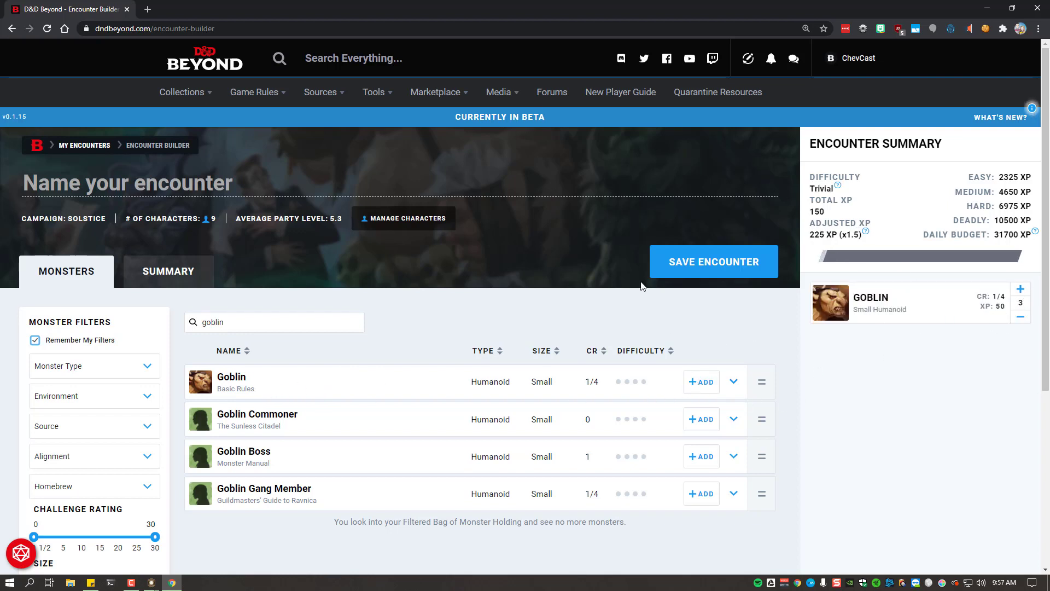
pyautogui.click(713, 261)
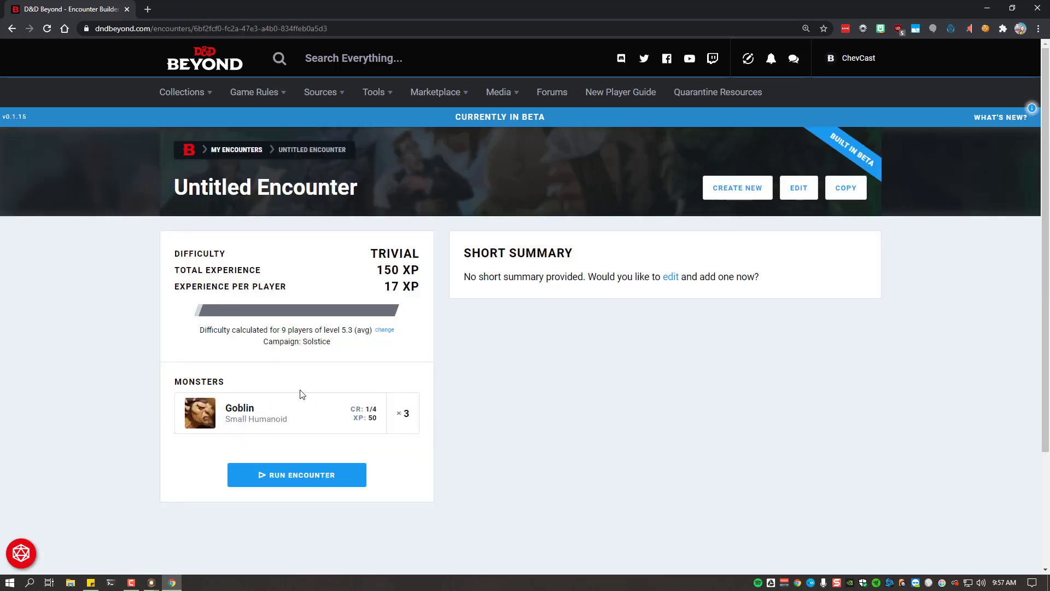
# Run the saved encounter and look through the player characters and monsters in its Combat Tracker
pyautogui.click(300, 475)
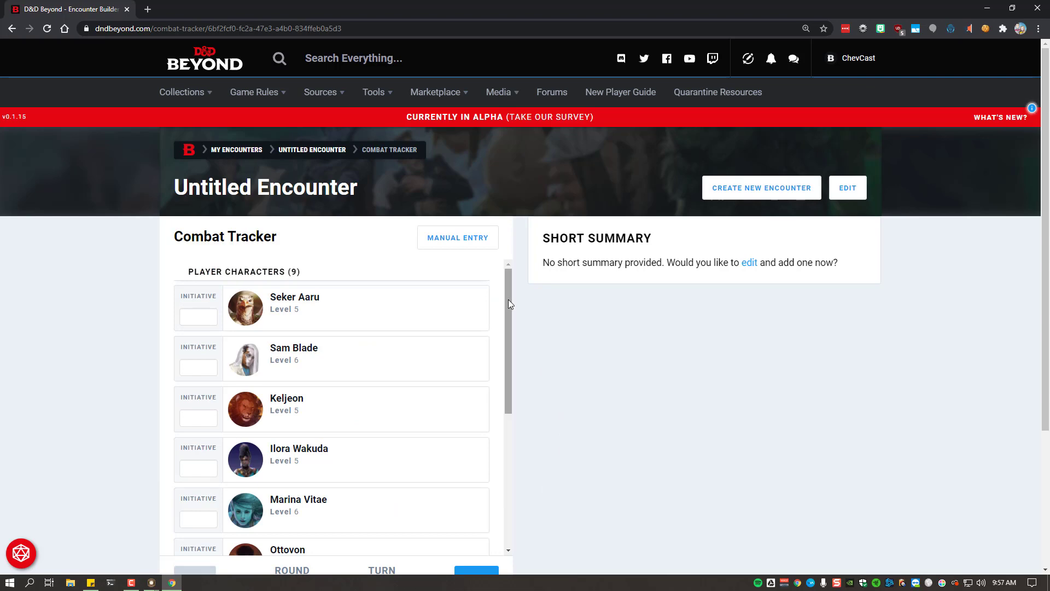
pyautogui.moveTo(508, 300); pyautogui.dragTo(520, 462)
pyautogui.scroll(-3, 597, 387)
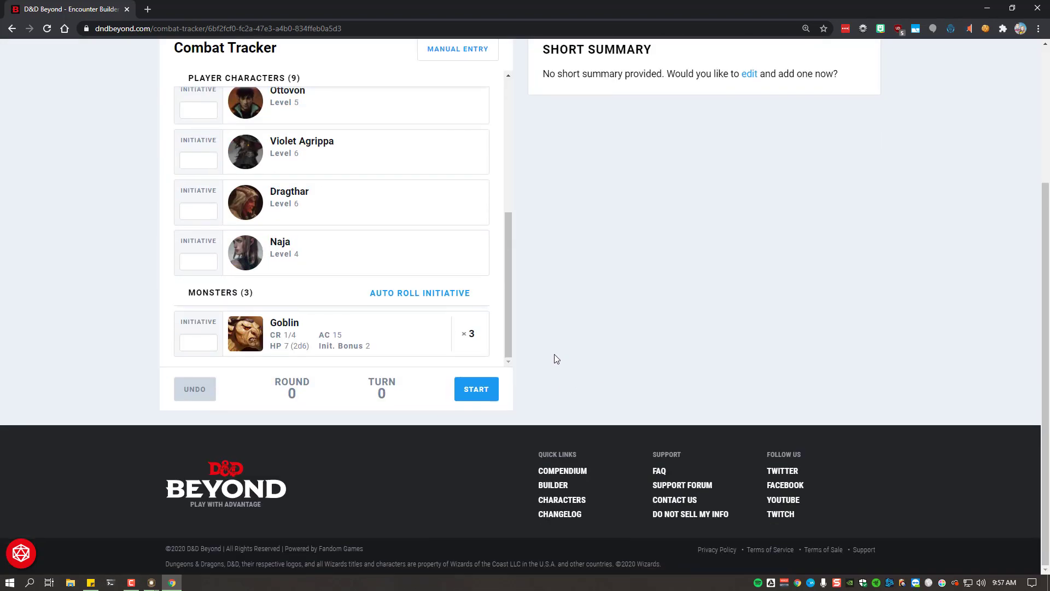
pyautogui.moveTo(511, 302); pyautogui.dragTo(514, 143)
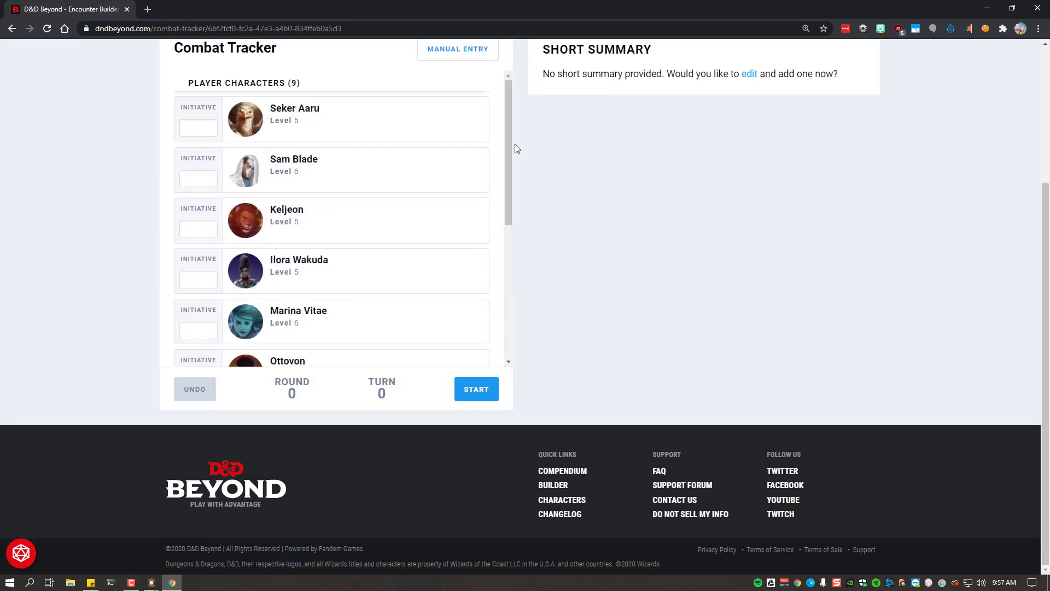
pyautogui.scroll(2, 512, 164)
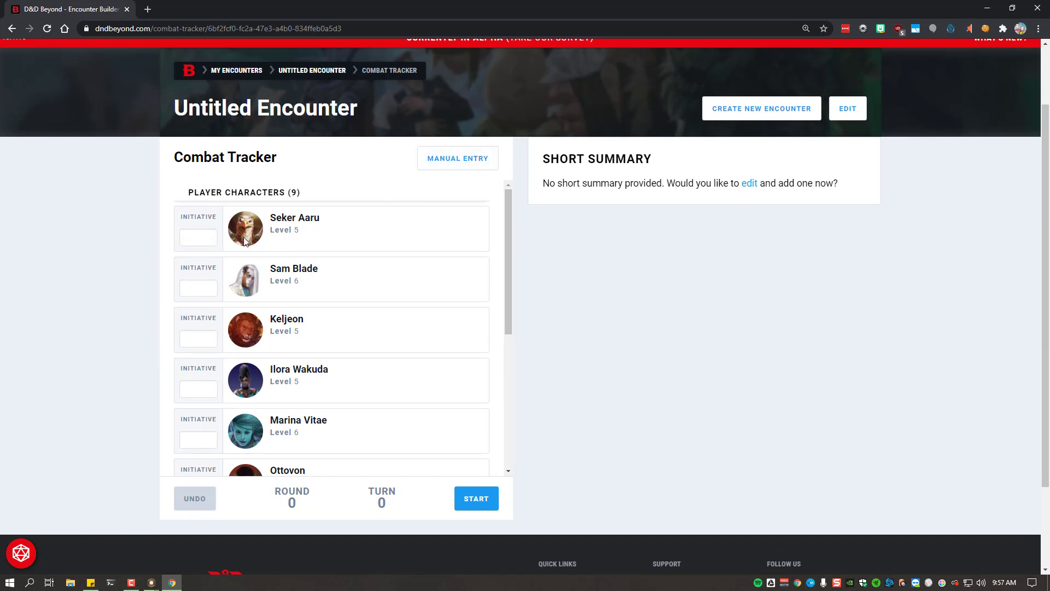
# Set the goblins' initiative to 3 and start the combat
pyautogui.moveTo(508, 244); pyautogui.dragTo(519, 400)
pyautogui.click(191, 453)
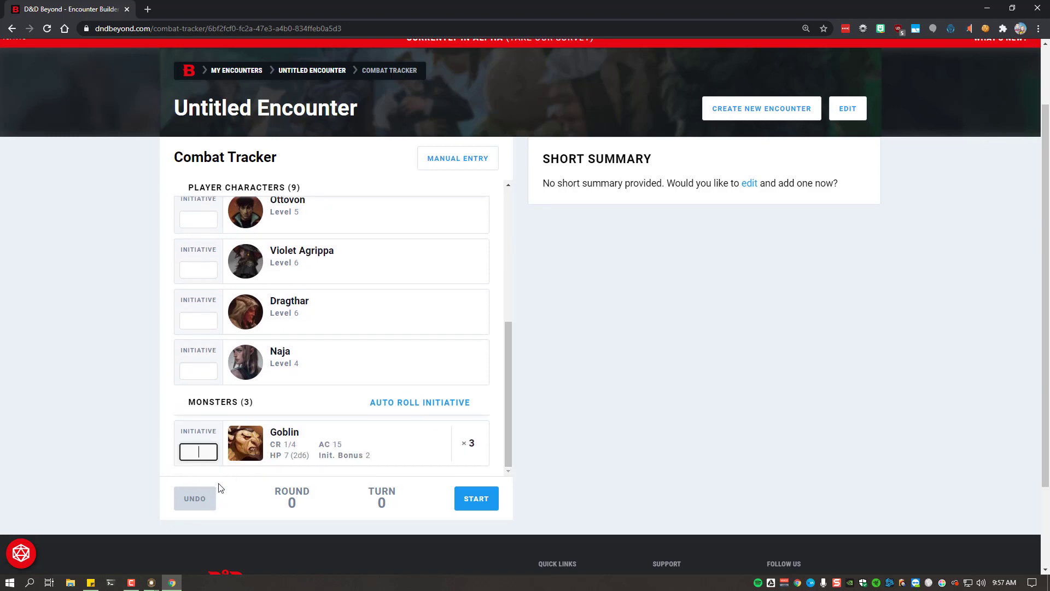
pyautogui.write('3')
pyautogui.click(474, 508)
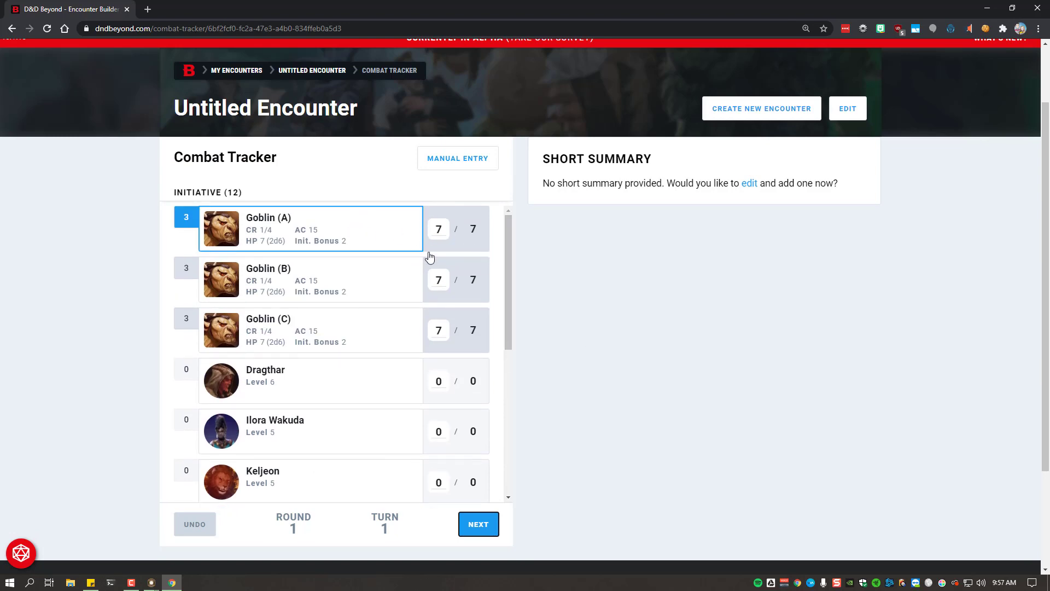
# Switch back to the Fantasy Grounds battle map and select the goblin tokens one at a time, ending on the bottom goblin
pyautogui.click(152, 582)
pyautogui.click(190, 564)
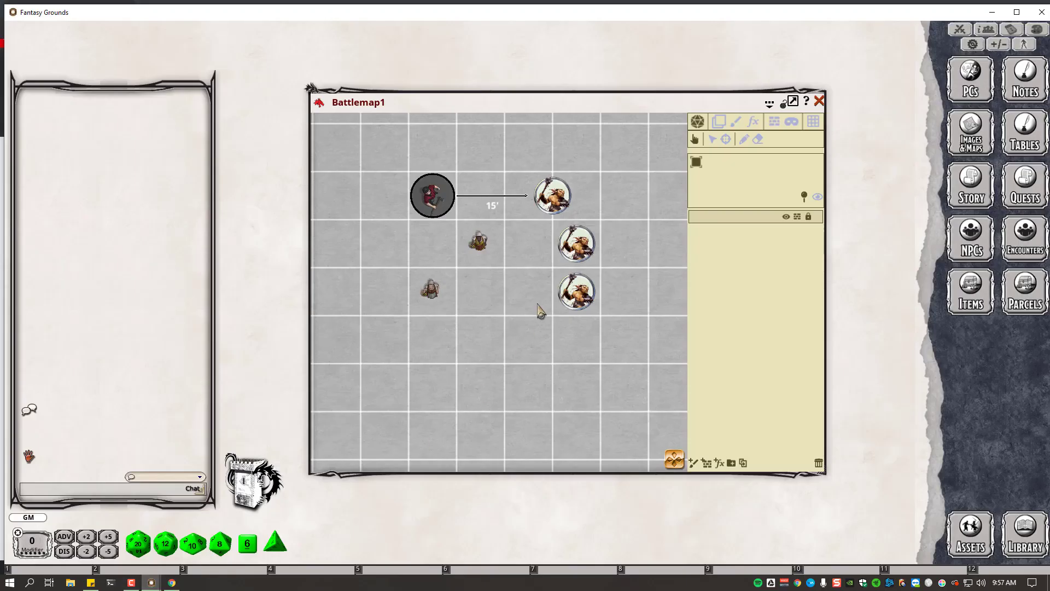
pyautogui.click(564, 190)
pyautogui.click(578, 241)
pyautogui.click(581, 293)
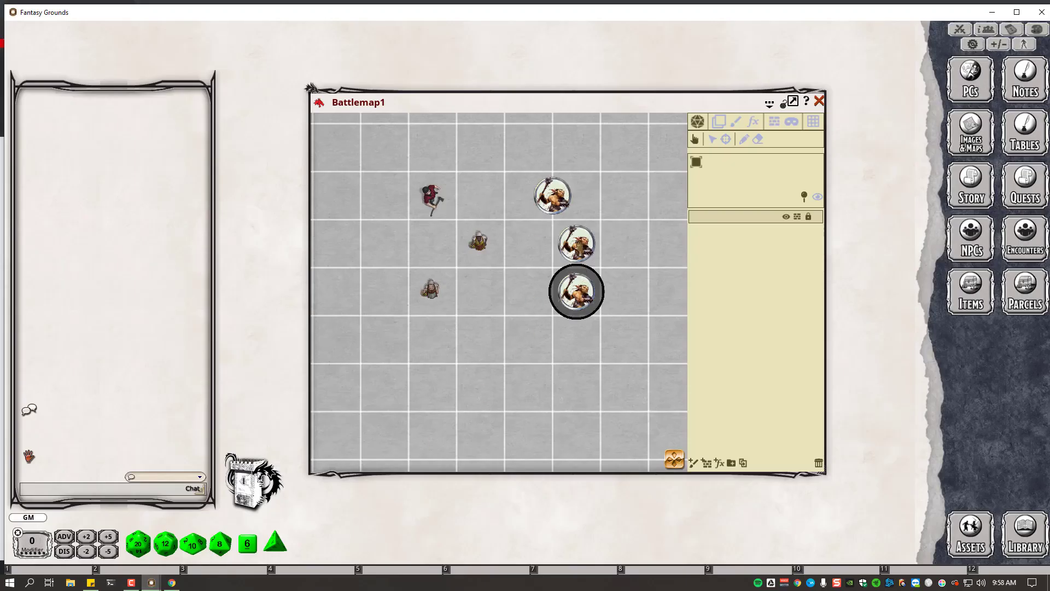
pyautogui.click(578, 249)
pyautogui.click(570, 203)
pyautogui.click(576, 293)
# Check the goblins in the D&D Beyond Combat Tracker, and return to the Fantasy Grounds battle map
pyautogui.click(172, 582)
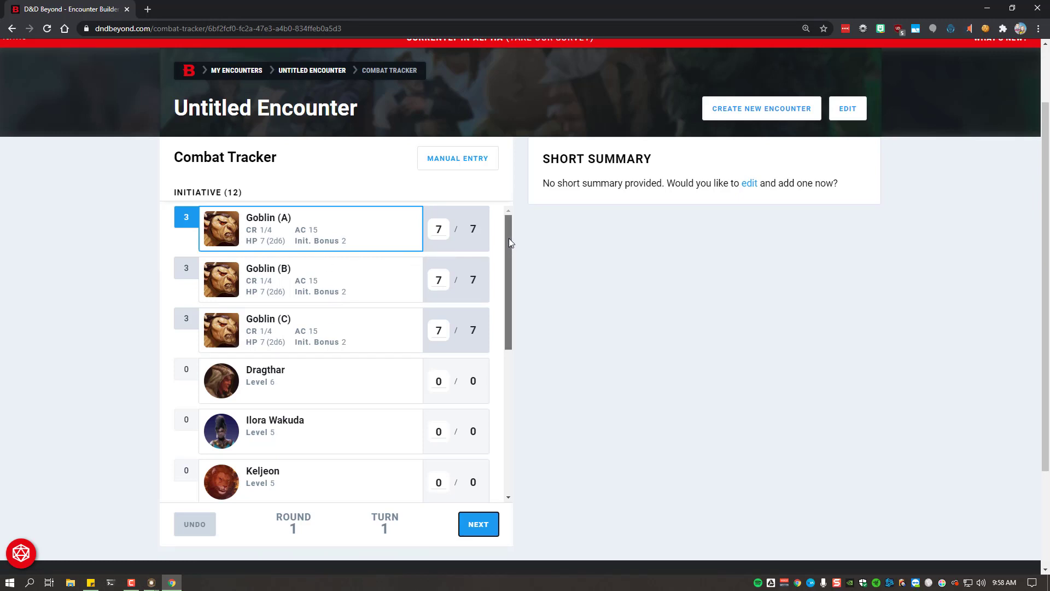
pyautogui.moveTo(153, 583)
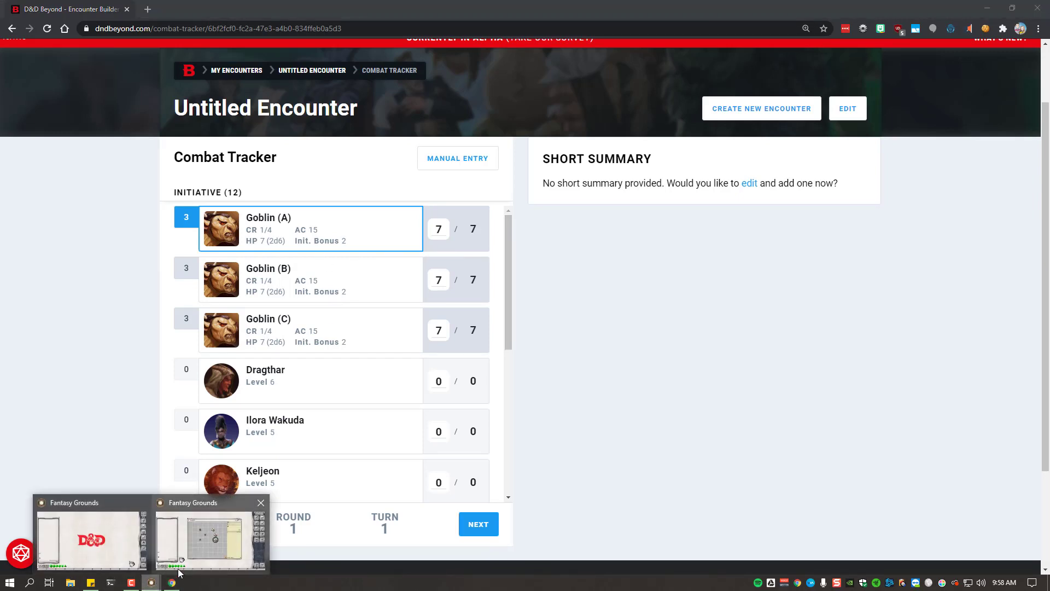
pyautogui.click(202, 525)
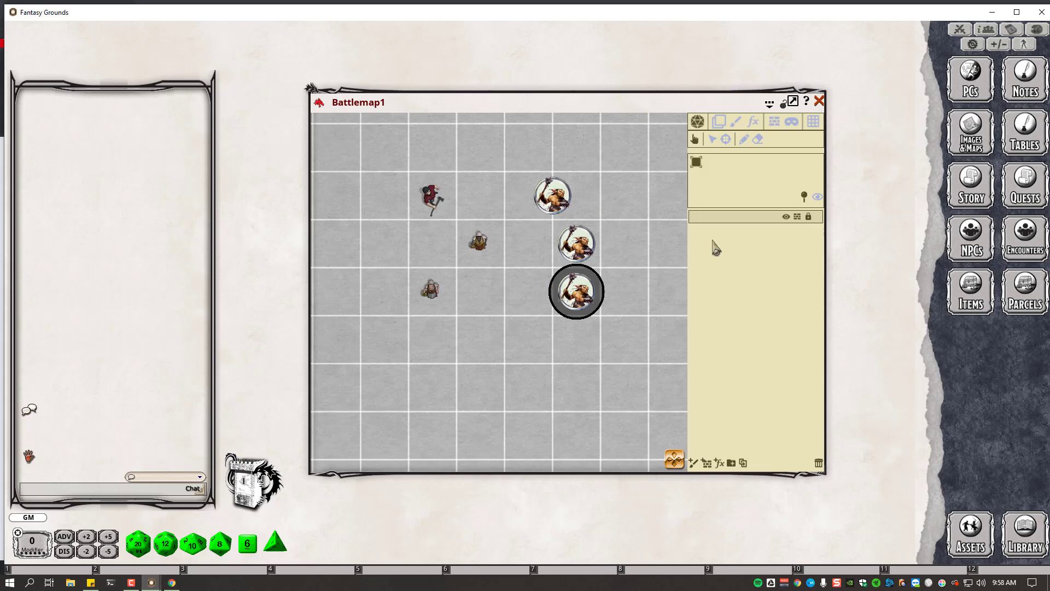
# Enter painting mode on the battle map, and add and select a new Painting layer
pyautogui.click(736, 122)
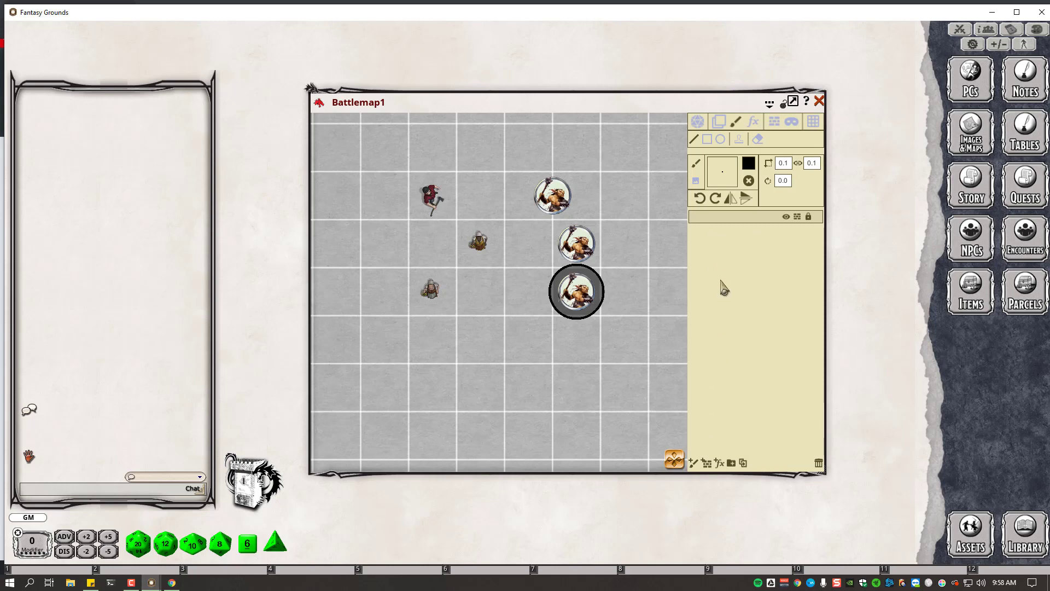
pyautogui.click(693, 464)
pyautogui.click(719, 235)
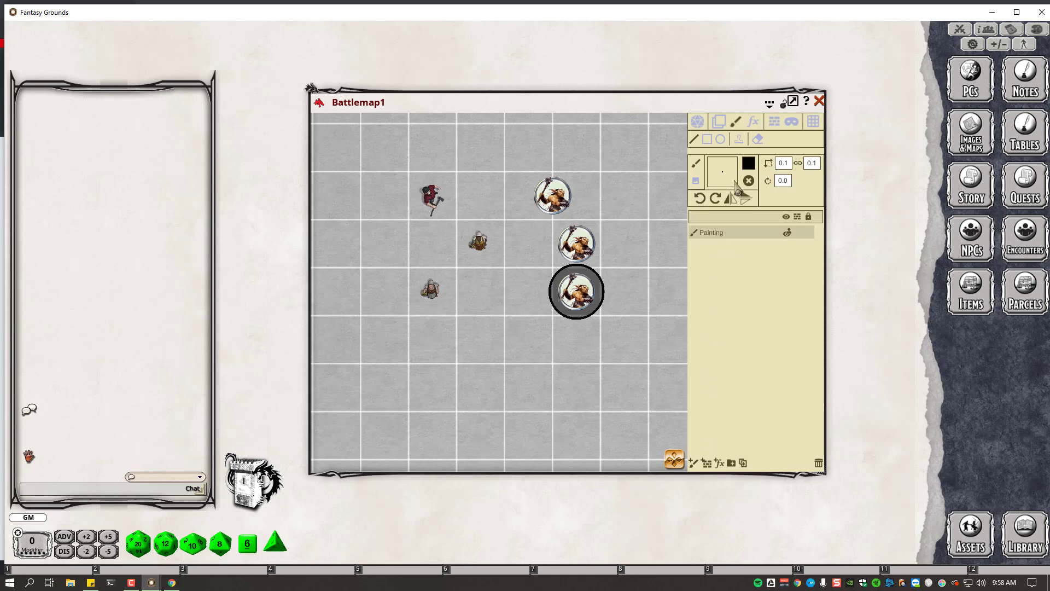
# Draw a black wavy freehand line over the tokens and down past the goblins with the 0.1 brush, and erase it
pyautogui.click(694, 140)
pyautogui.moveTo(382, 158)
pyautogui.mouseDown()
pyautogui.moveTo(569, 166)
pyautogui.moveTo(633, 197)
pyautogui.moveTo(644, 248)
pyautogui.mouseUp()
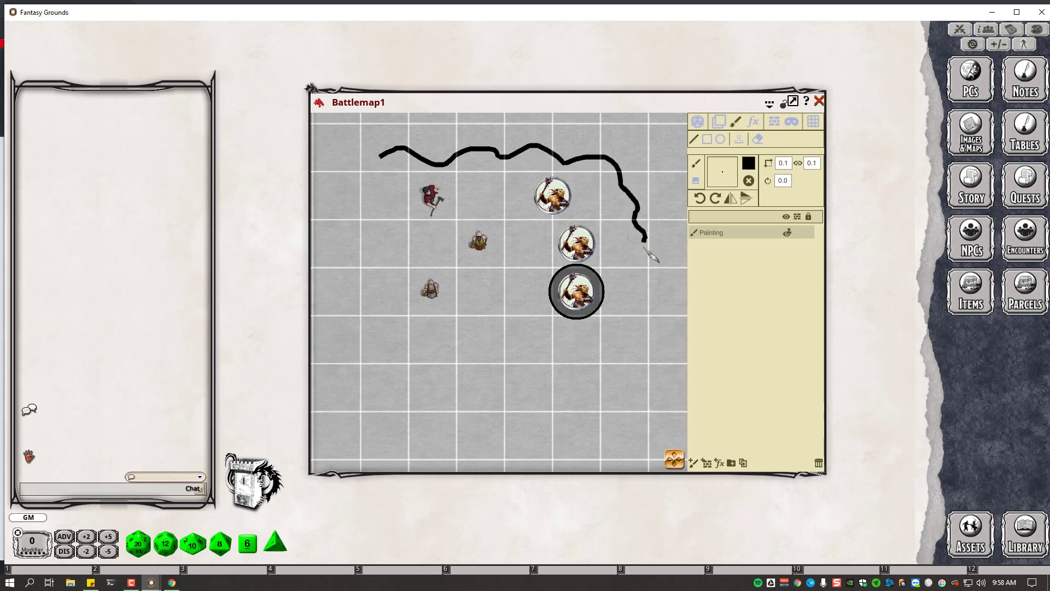
pyautogui.click(759, 140)
pyautogui.moveTo(649, 246)
pyautogui.mouseDown()
pyautogui.moveTo(629, 192)
pyautogui.moveTo(570, 155)
pyautogui.moveTo(395, 152)
pyautogui.mouseUp()
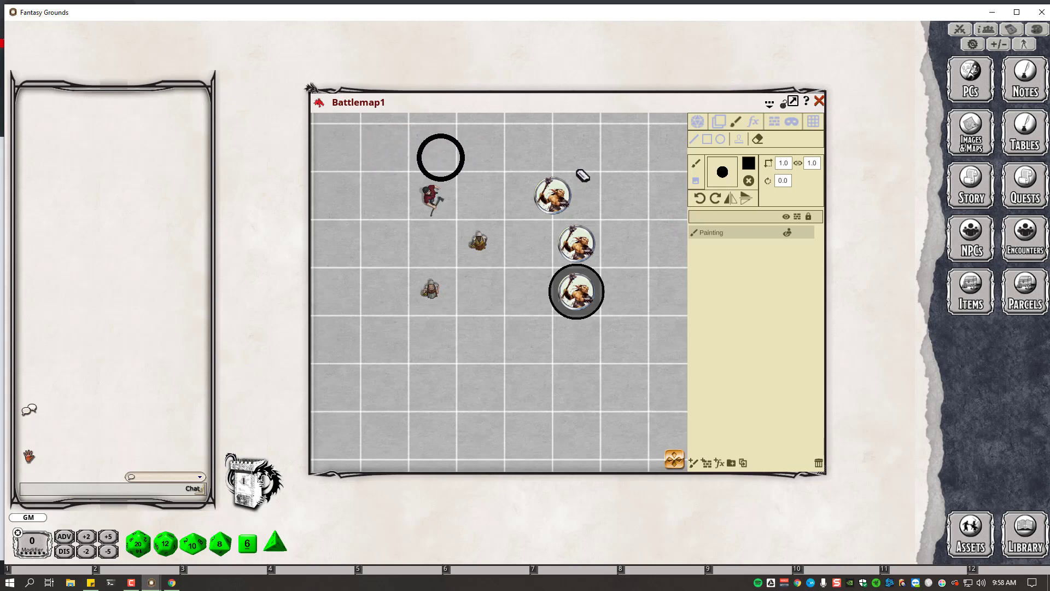
# Draw a closed five-sided outline of straight black segments around all six tokens with the 0.1 brush
pyautogui.click(695, 140)
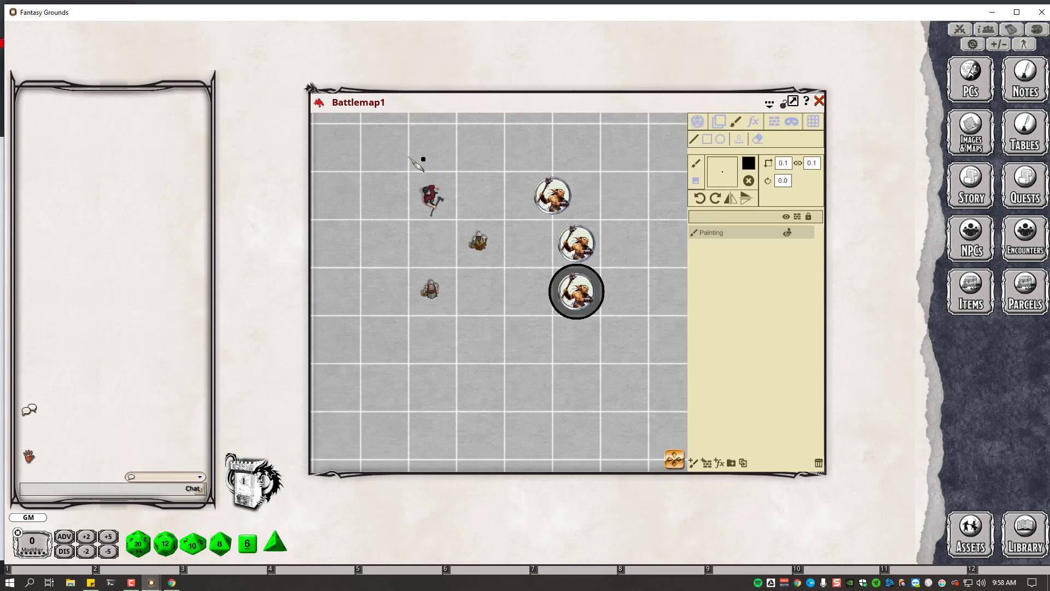
pyautogui.moveTo(398, 153); pyautogui.dragTo(400, 206)
pyautogui.moveTo(466, 155)
pyautogui.mouseDown()
pyautogui.moveTo(629, 318)
pyautogui.moveTo(383, 415)
pyautogui.moveTo(586, 421)
pyautogui.moveTo(678, 207)
pyautogui.moveTo(563, 141)
pyautogui.moveTo(403, 153)
pyautogui.moveTo(550, 276)
pyautogui.mouseUp()
pyautogui.press('Escape')
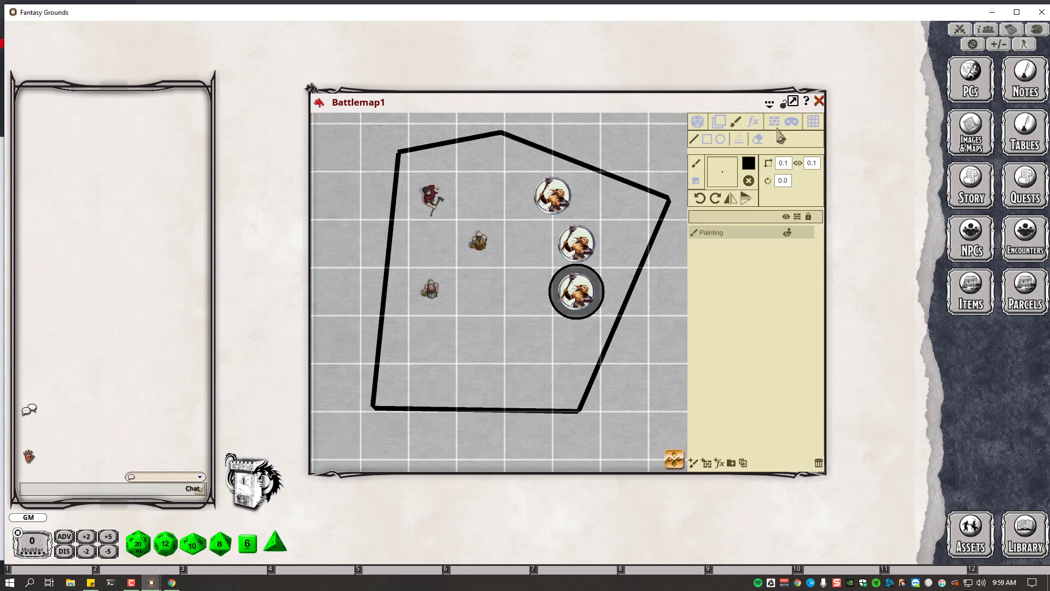
# Erase the whole five-sided outline around the tokens with the 1.0 eraser
pyautogui.click(759, 140)
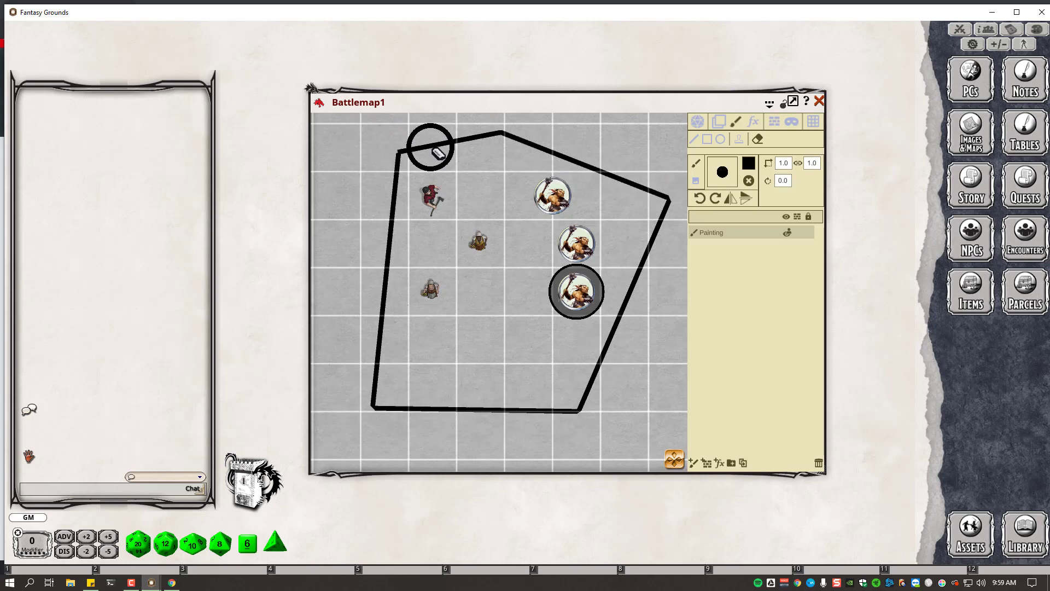
pyautogui.click(395, 155)
pyautogui.moveTo(402, 165)
pyautogui.mouseDown()
pyautogui.moveTo(395, 171)
pyautogui.moveTo(471, 142)
pyautogui.moveTo(622, 194)
pyautogui.moveTo(618, 359)
pyautogui.mouseUp()
pyautogui.click(579, 411)
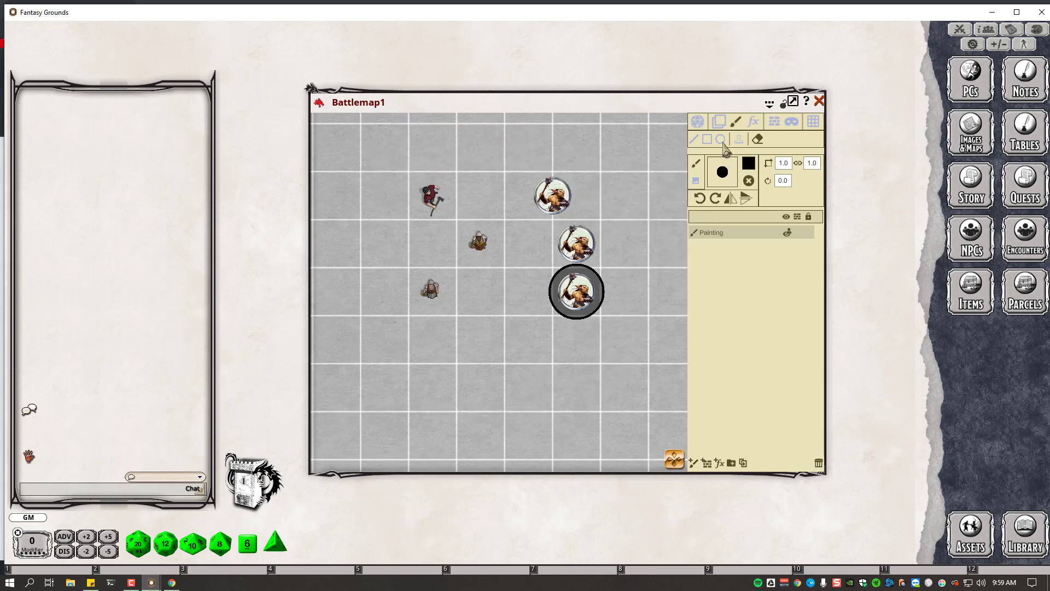
# Draw a black rectangle from the lumberjack to just below the bottom goblin, and erase all of its sides
pyautogui.click(707, 139)
pyautogui.moveTo(432, 182); pyautogui.dragTo(600, 322)
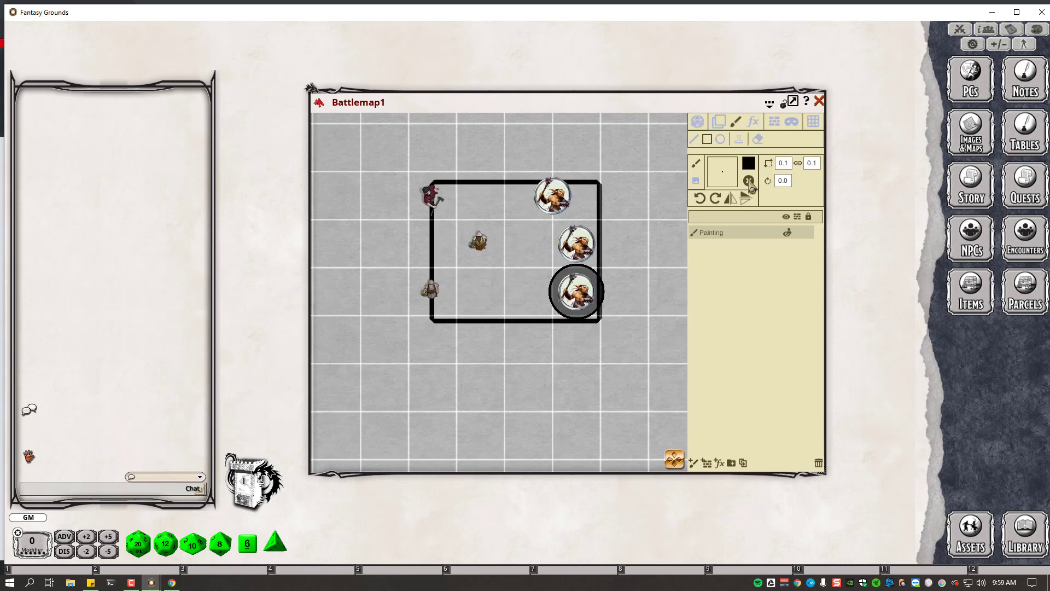
pyautogui.click(757, 138)
pyautogui.click(610, 195)
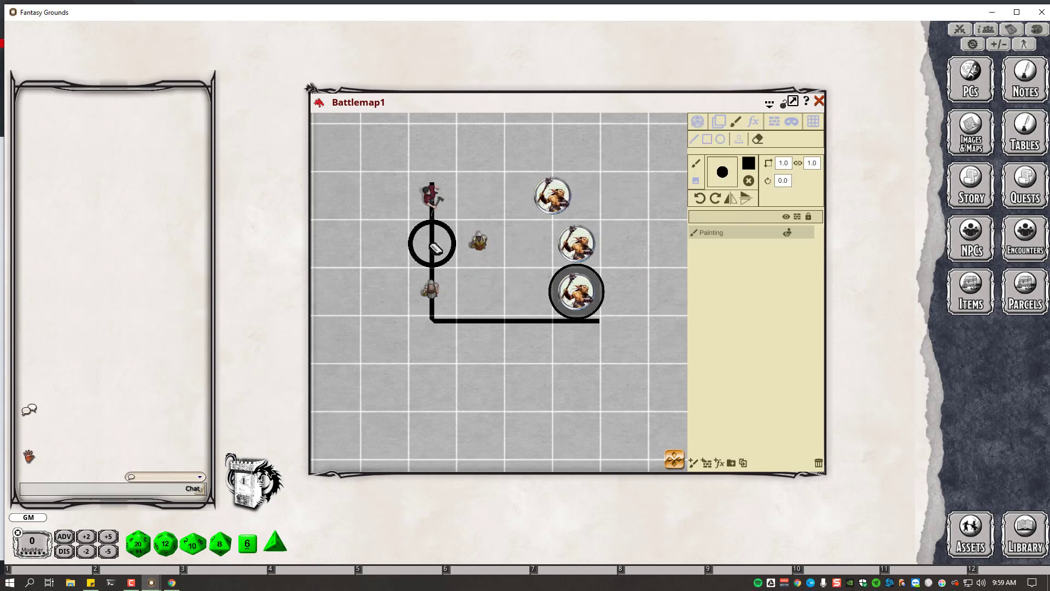
pyautogui.moveTo(432, 244)
pyautogui.mouseDown()
pyautogui.moveTo(410, 246)
pyautogui.moveTo(463, 309)
pyautogui.moveTo(420, 338)
pyautogui.moveTo(441, 169)
pyautogui.mouseUp()
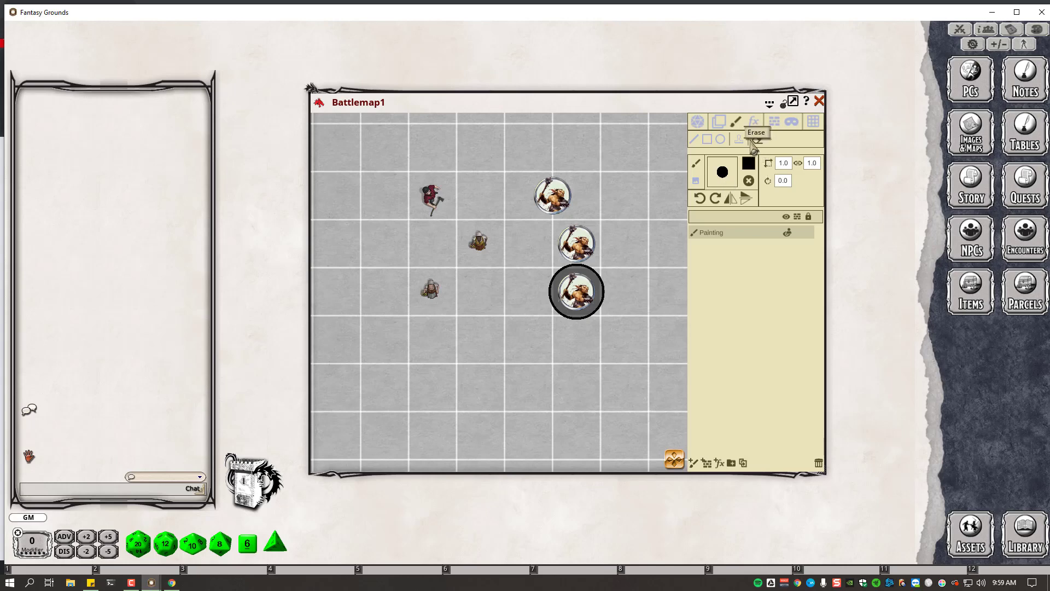
# Draw a bright green freehand loop around all six tokens with the 0.1 brush
pyautogui.scroll(-3, 625, 256)
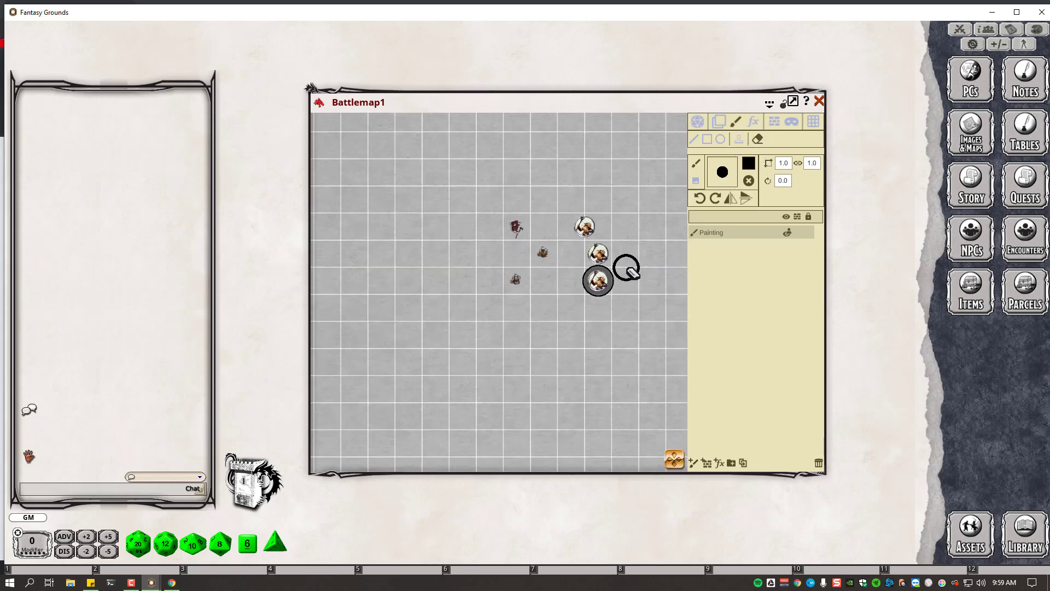
pyautogui.scroll(2, 628, 268)
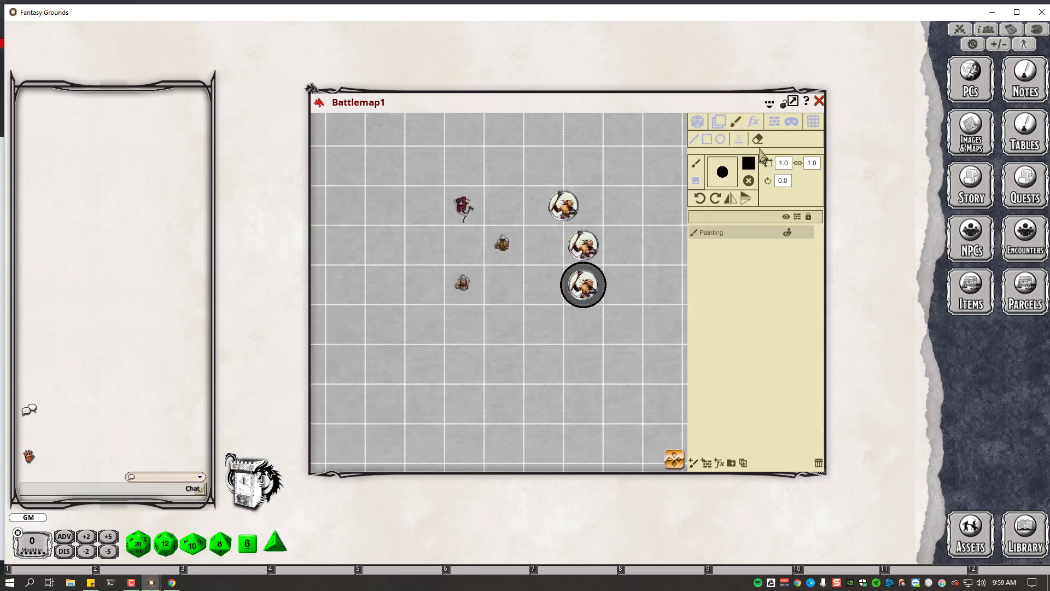
pyautogui.click(739, 139)
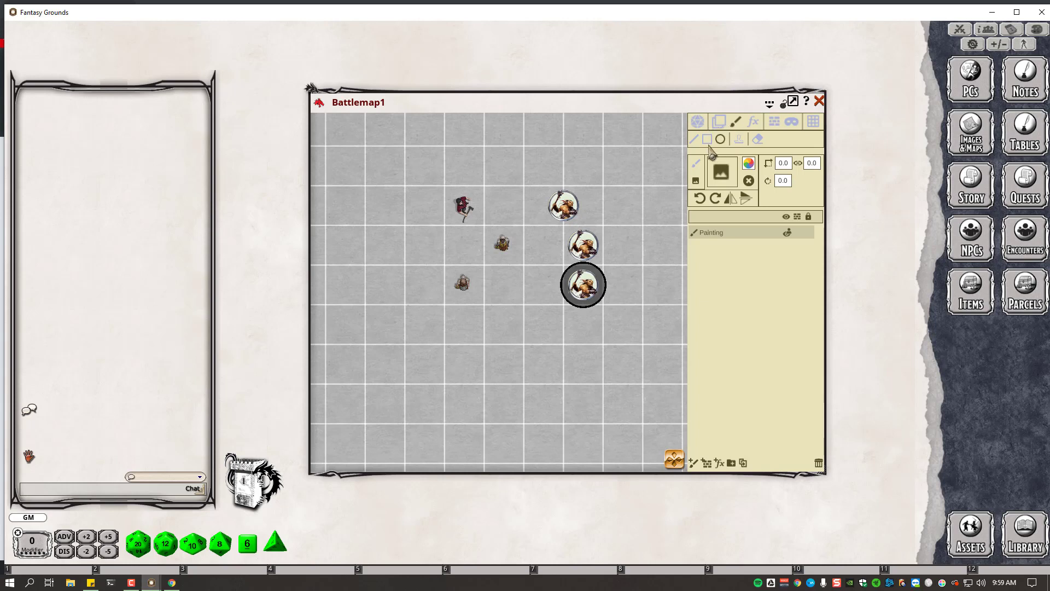
pyautogui.click(709, 140)
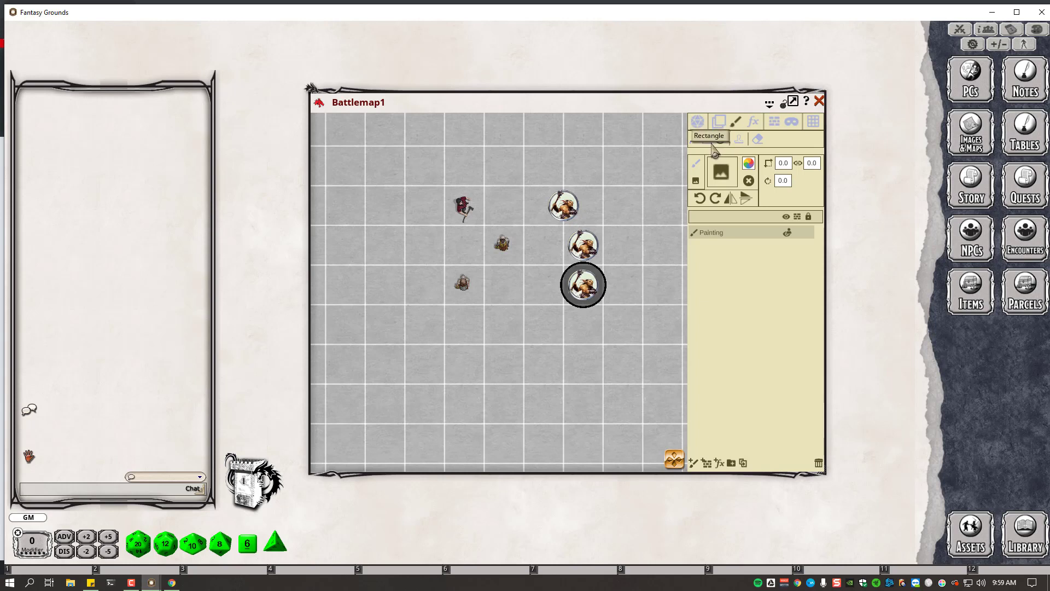
pyautogui.click(696, 141)
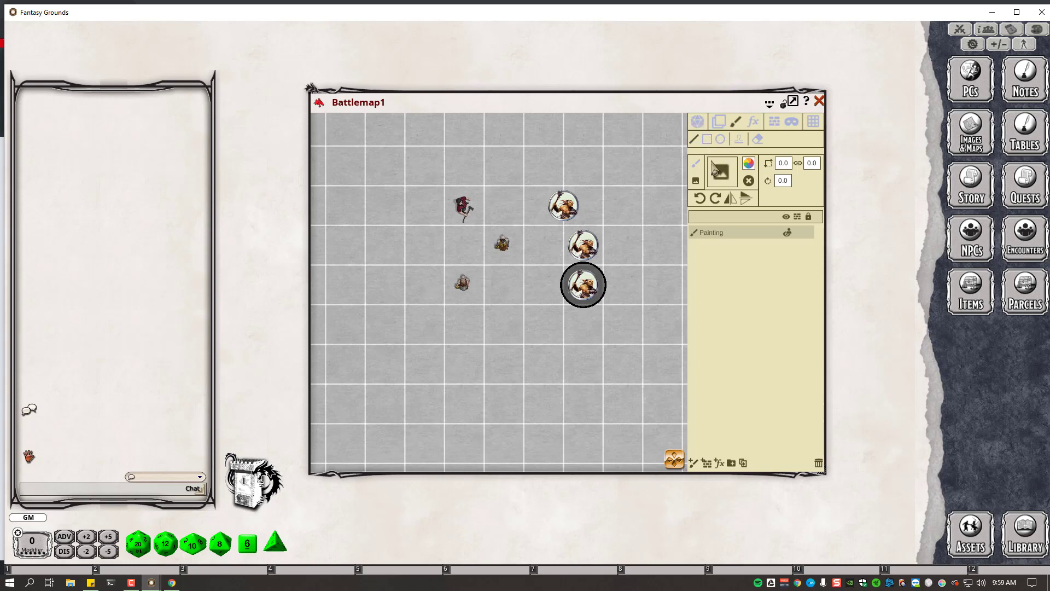
pyautogui.click(696, 164)
pyautogui.click(749, 163)
pyautogui.click(524, 266)
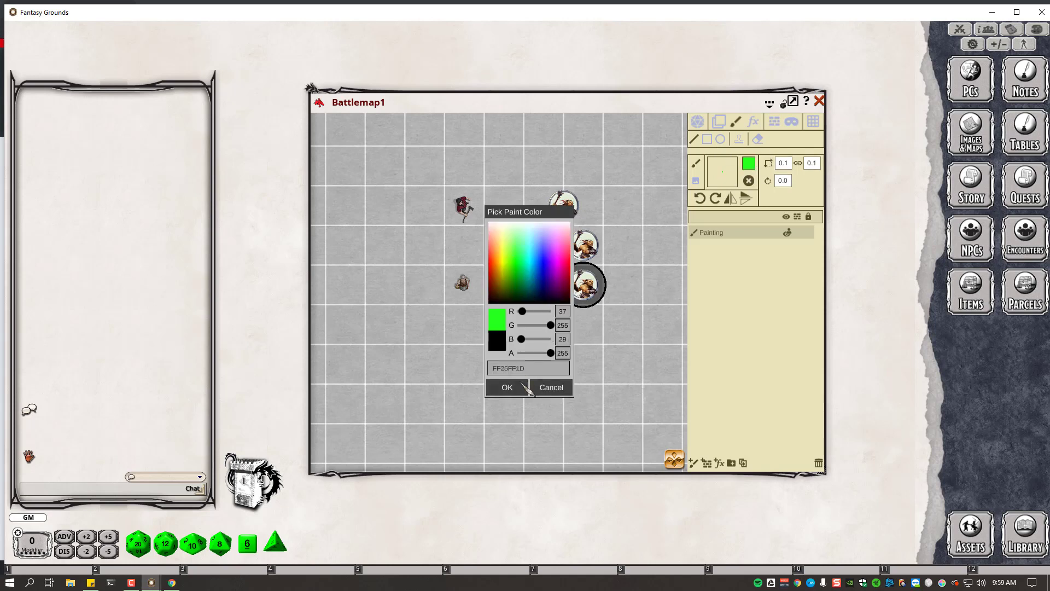
pyautogui.click(507, 387)
pyautogui.moveTo(434, 181)
pyautogui.mouseDown()
pyautogui.moveTo(621, 198)
pyautogui.moveTo(604, 361)
pyautogui.moveTo(401, 286)
pyautogui.moveTo(435, 170)
pyautogui.mouseUp()
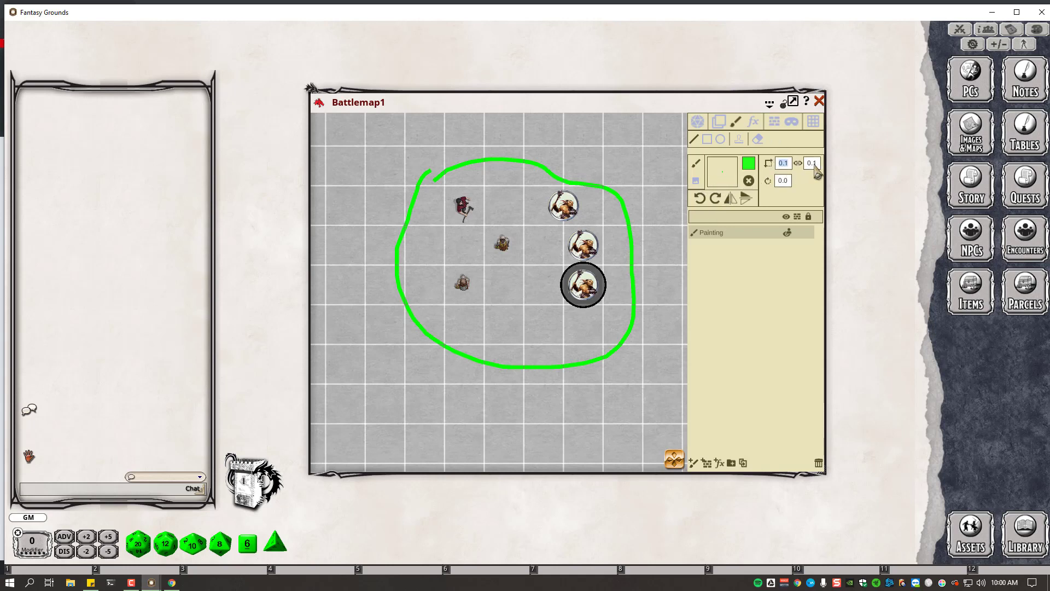
# Draw a thicker green loop outside the first one with the 0.5 brush, and delete the painting layer that holds both loops
pyautogui.click(789, 166)
pyautogui.press('Return')
pyautogui.moveTo(380, 207)
pyautogui.mouseDown()
pyautogui.moveTo(476, 143)
pyautogui.moveTo(649, 169)
pyautogui.moveTo(676, 315)
pyautogui.moveTo(547, 429)
pyautogui.moveTo(356, 252)
pyautogui.moveTo(372, 219)
pyautogui.mouseUp()
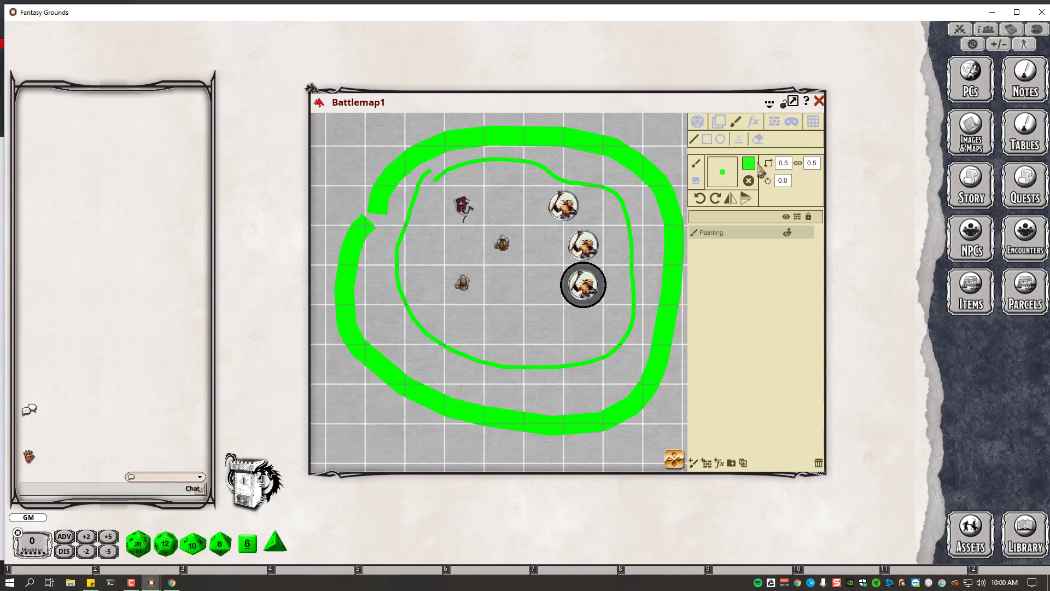
pyautogui.click(820, 464)
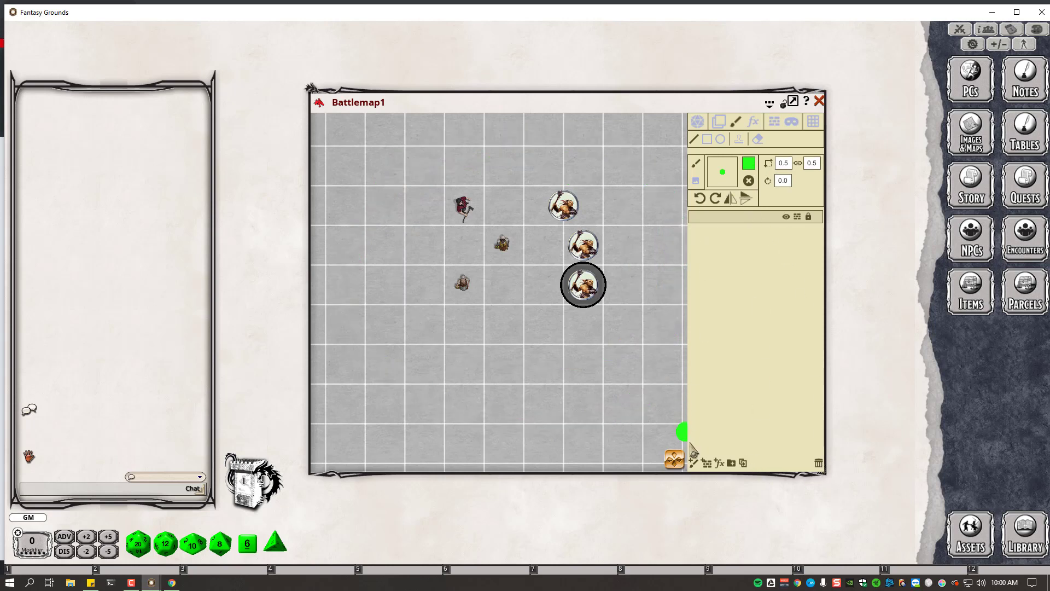
# Add a new painting layer and draw a black rectangle about eight by six squares around all six tokens with the 0.1 brush
pyautogui.click(693, 463)
pyautogui.click(717, 234)
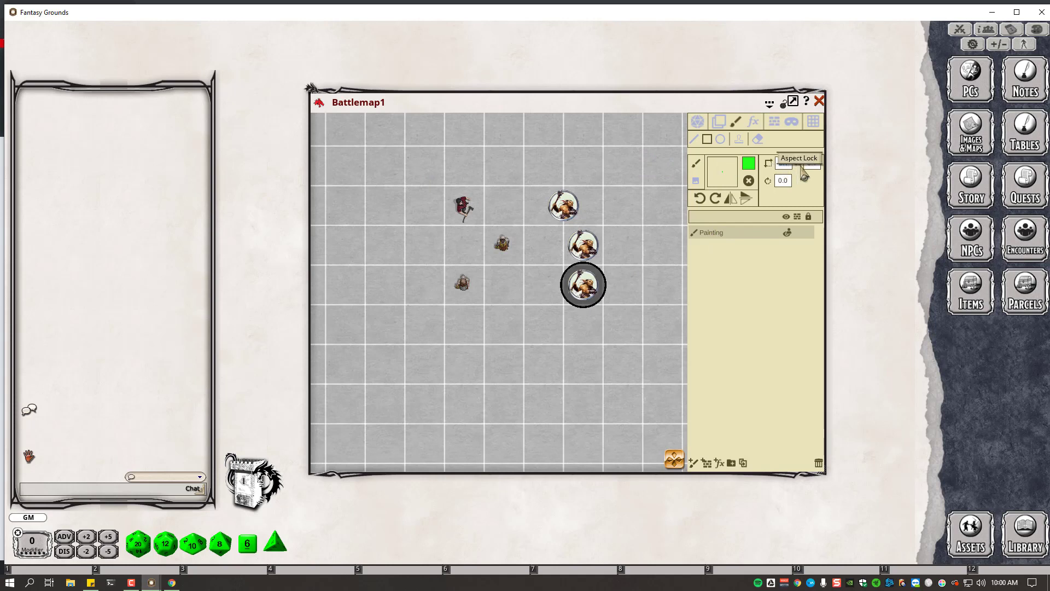
pyautogui.click(748, 166)
pyautogui.moveTo(509, 298); pyautogui.dragTo(480, 310)
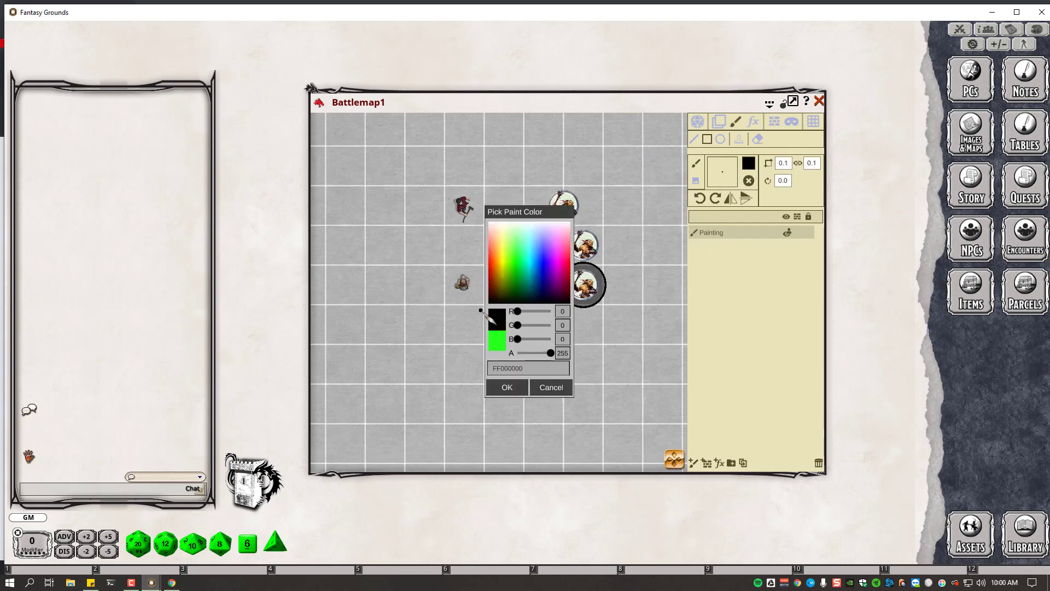
pyautogui.click(507, 387)
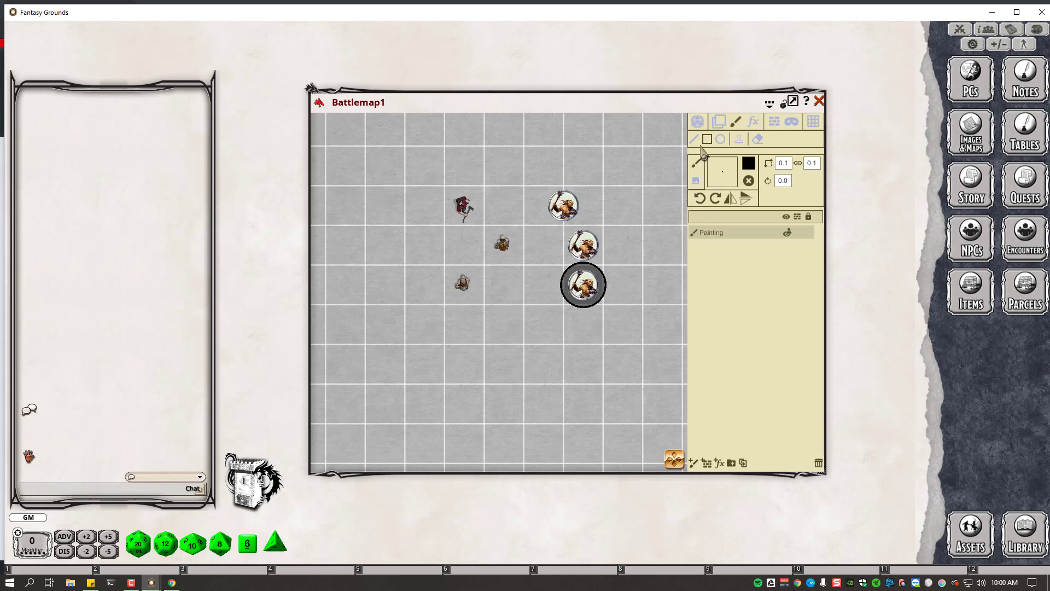
pyautogui.moveTo(365, 153)
pyautogui.mouseDown()
pyautogui.moveTo(520, 253)
pyautogui.moveTo(677, 370)
pyautogui.moveTo(677, 383)
pyautogui.mouseUp()
# Rename the rectangle's painting layer to Building Outline
pyautogui.doubleClick(723, 235)
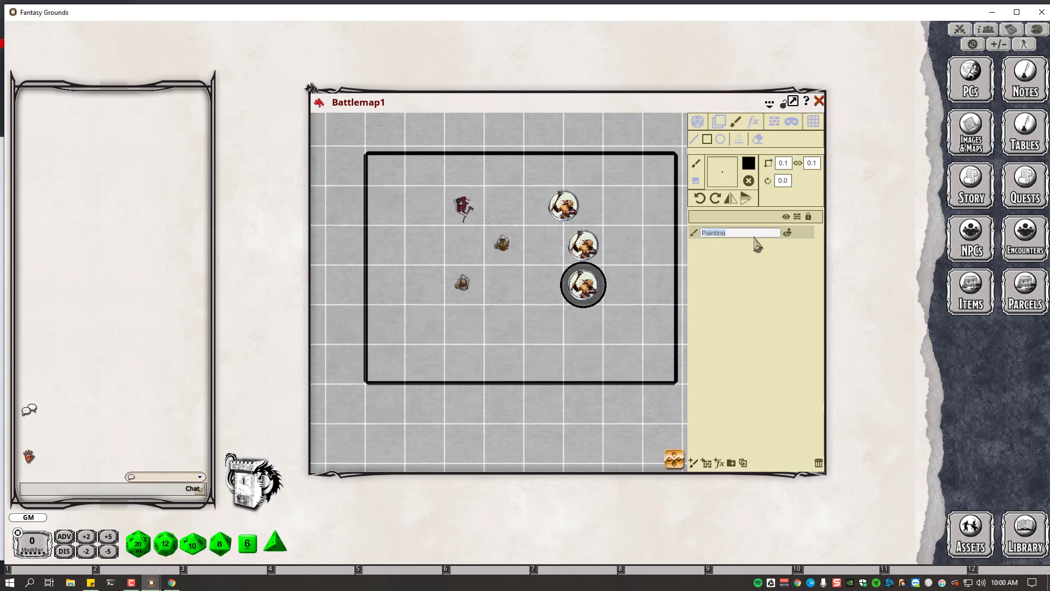
pyautogui.write('Building Outline')
pyautogui.press('Return')
# Add another painting layer and draw a black circle about one square wide inside the rectangle, just below the middle of the token group
pyautogui.click(694, 463)
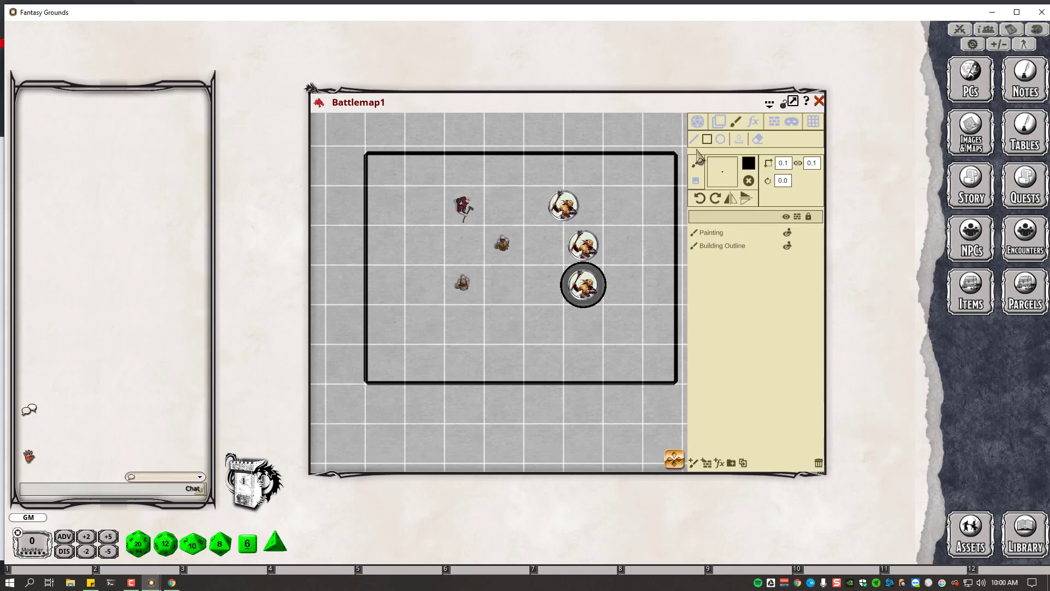
pyautogui.click(721, 139)
pyautogui.moveTo(501, 299); pyautogui.dragTo(541, 336)
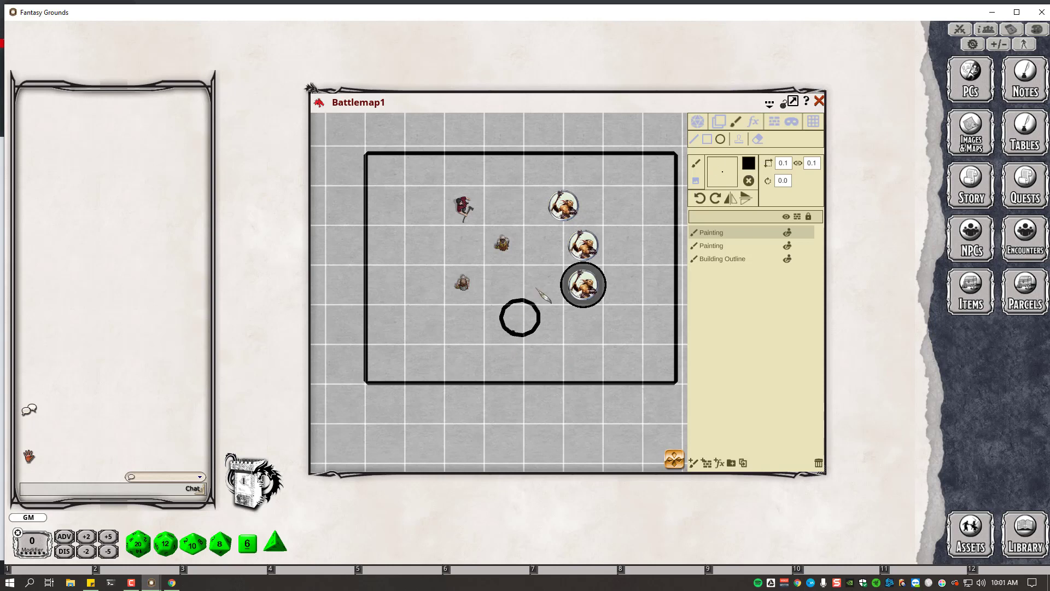
# Delete the empty extra painting layer and the layer with the circle, keeping only the Building Outline layer
pyautogui.click(718, 247)
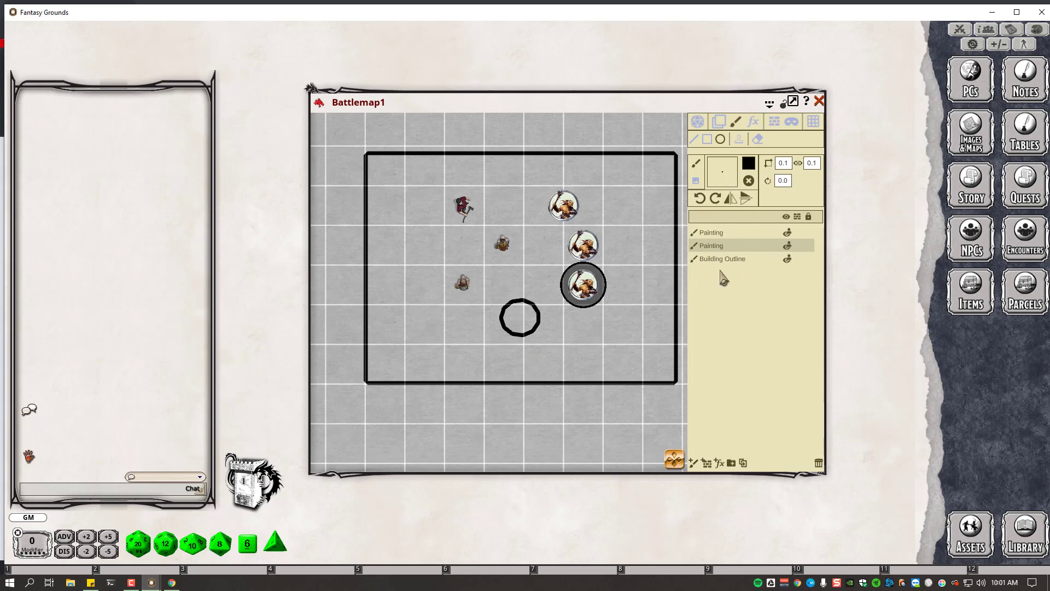
pyautogui.click(654, 206)
pyautogui.click(819, 464)
pyautogui.click(721, 234)
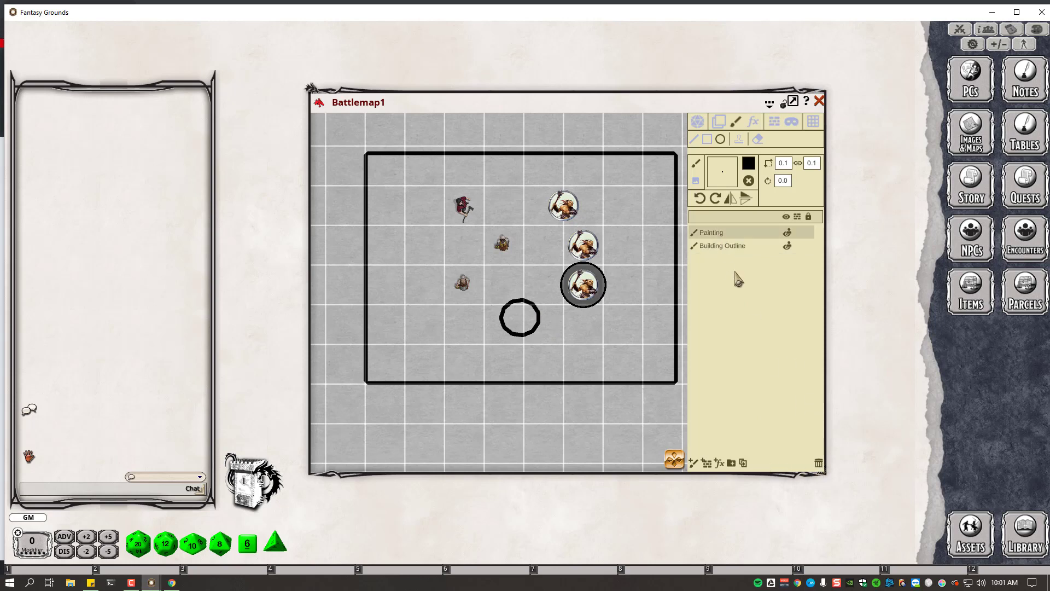
pyautogui.click(819, 464)
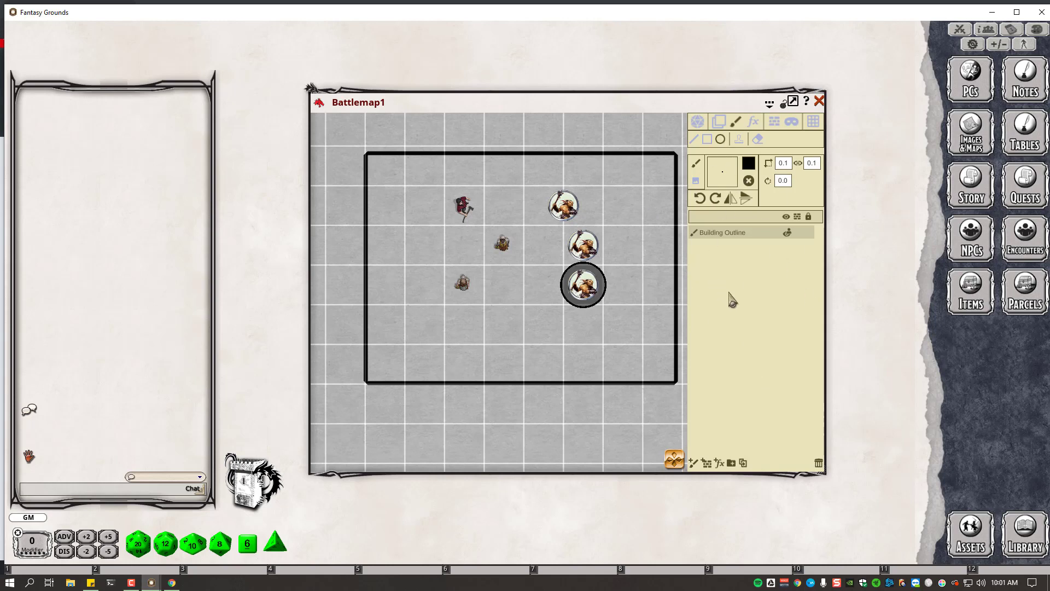
# Open the choice of visual effects for the Building Outline layer
pyautogui.click(753, 125)
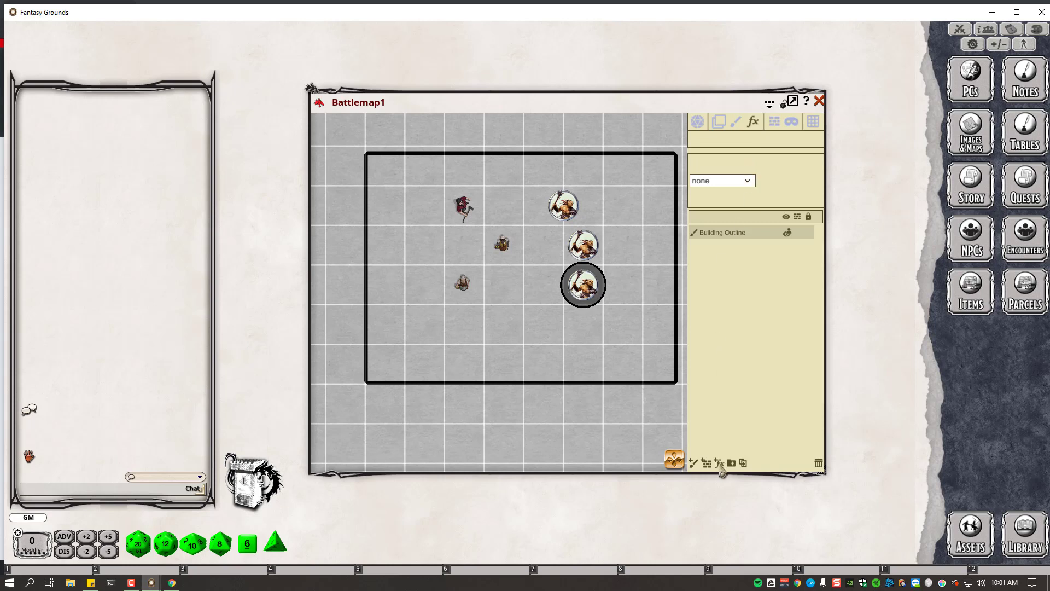
pyautogui.click(754, 185)
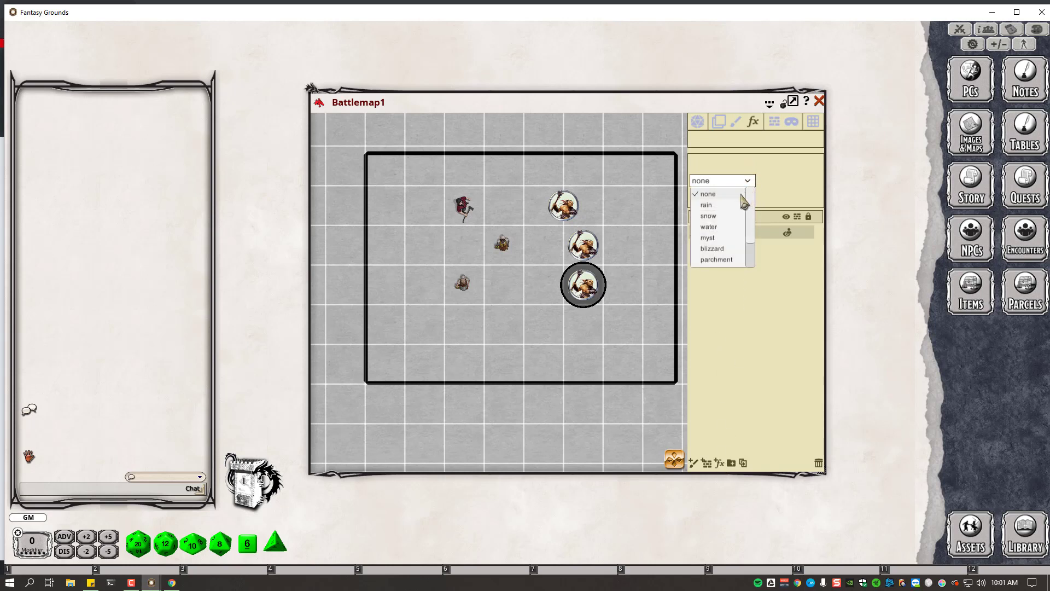
# Try the snow and blizzard FX types on the Building Outline layer
pyautogui.click(718, 205)
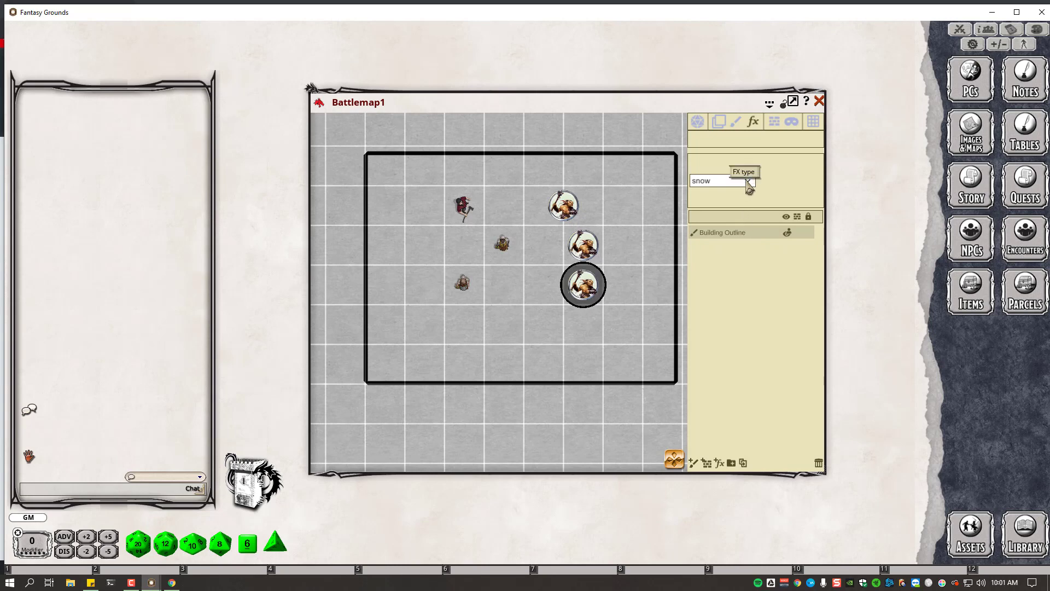
pyautogui.click(747, 183)
pyautogui.click(736, 237)
pyautogui.click(748, 181)
pyautogui.click(722, 241)
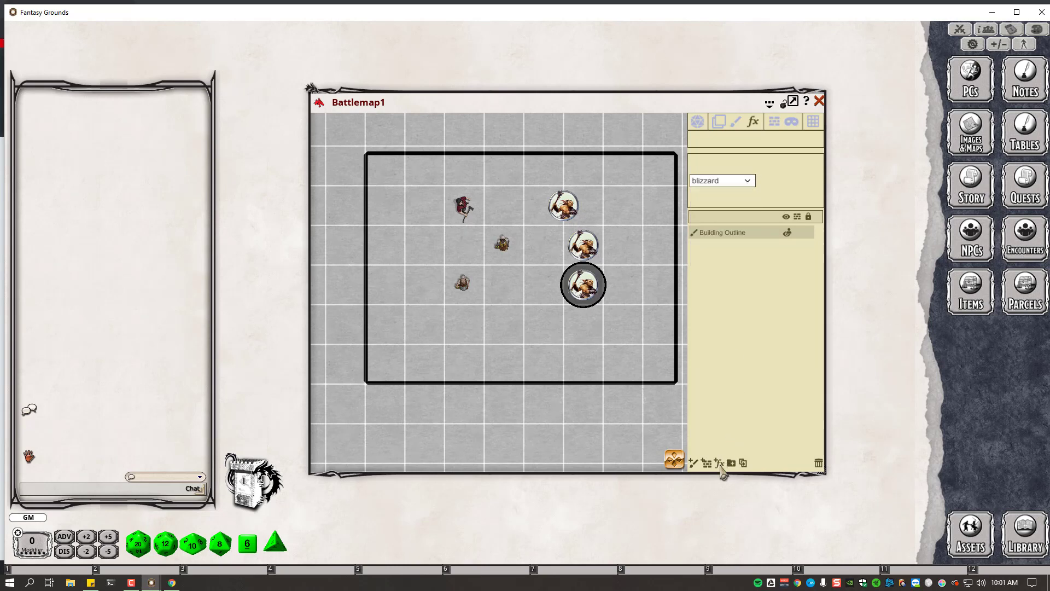
# Add an FX layer above the Building Outline layer and set its FX type to rain
pyautogui.click(720, 463)
pyautogui.click(716, 233)
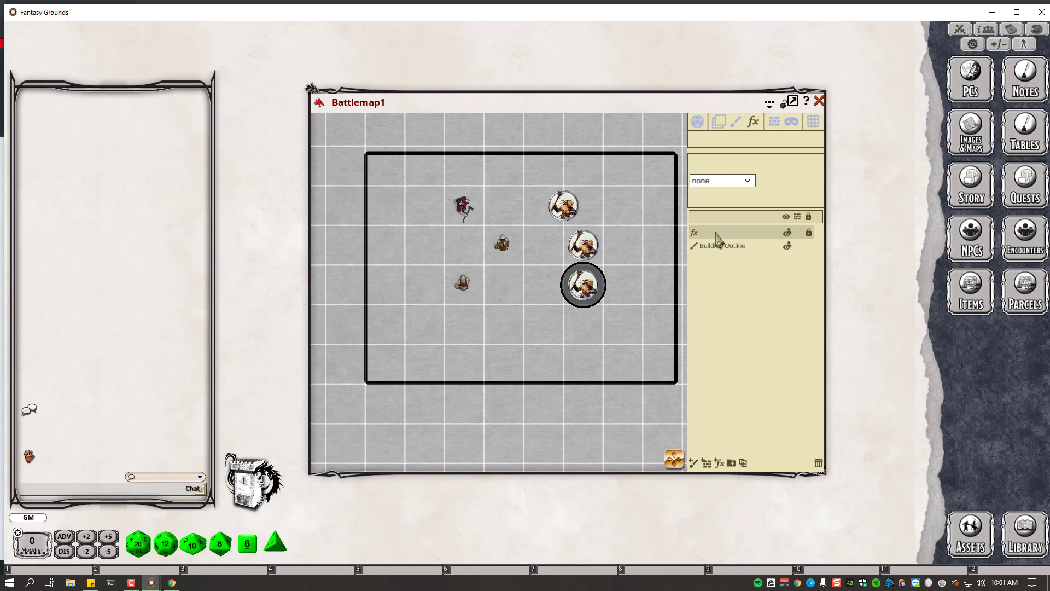
pyautogui.click(747, 180)
pyautogui.scroll(-2, 752, 211)
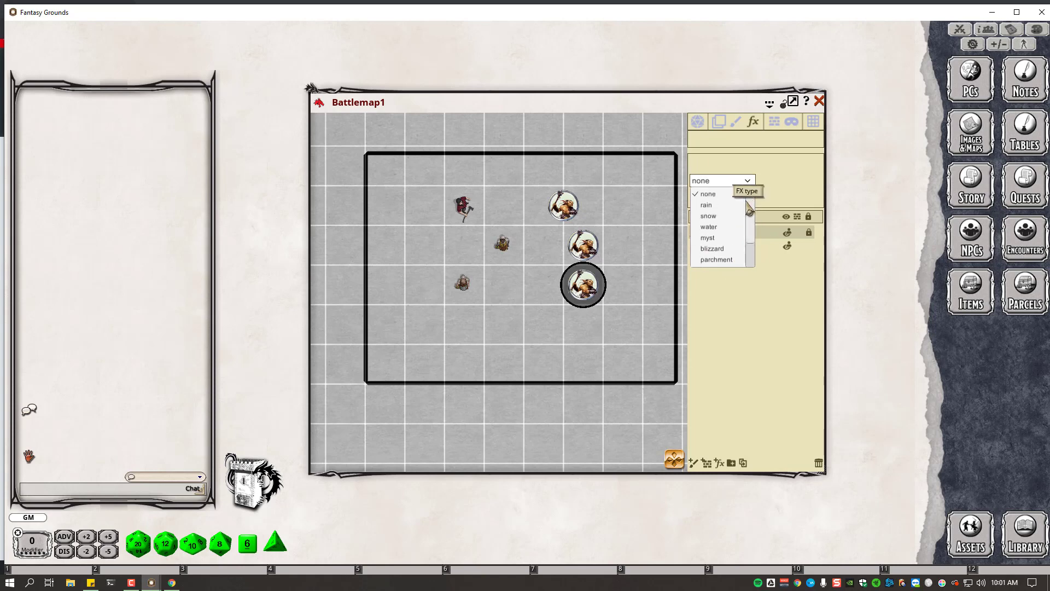
pyautogui.scroll(2, 733, 219)
pyautogui.click(711, 206)
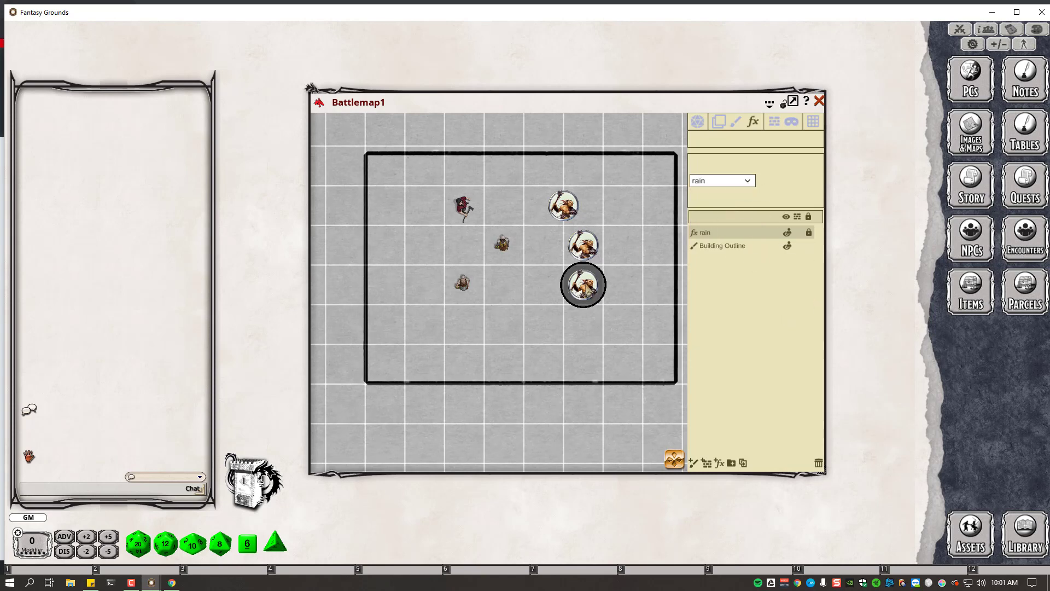
# Change the FX layer's type in turn to snow, water, myst and blizzard
pyautogui.click(739, 181)
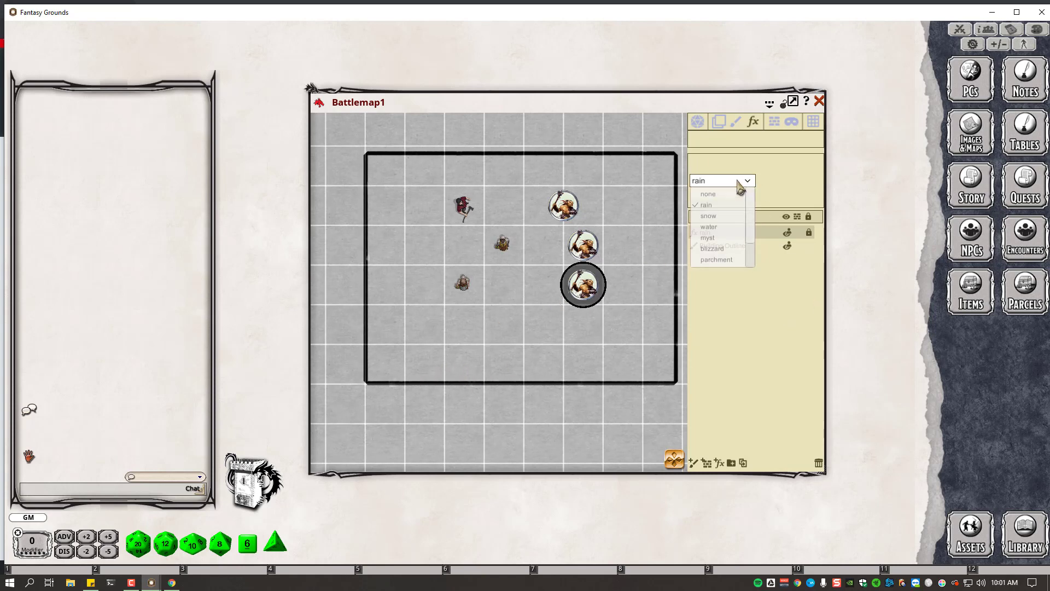
pyautogui.click(724, 216)
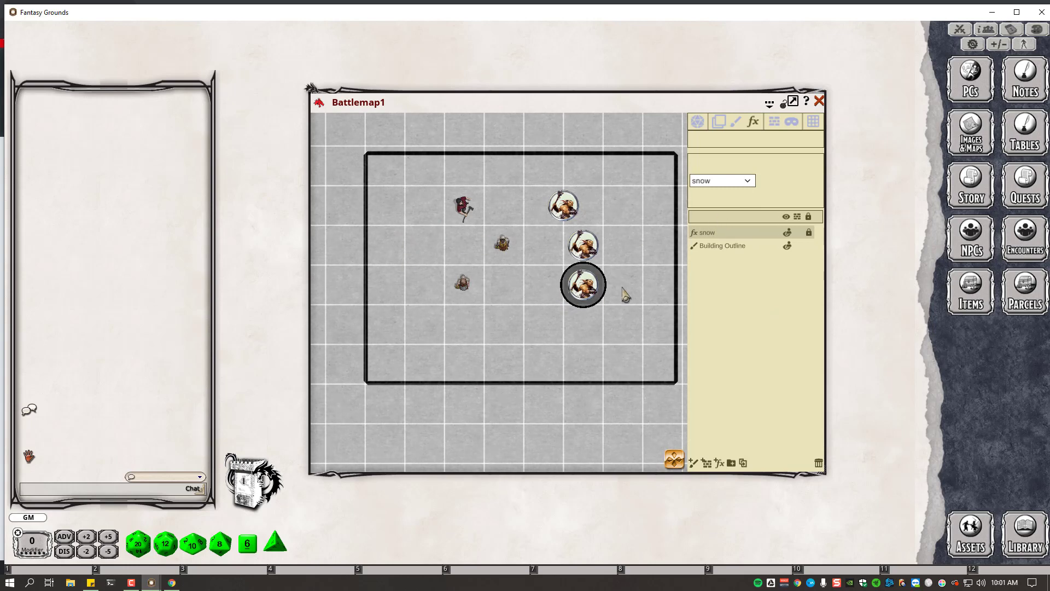
pyautogui.click(723, 183)
pyautogui.click(715, 227)
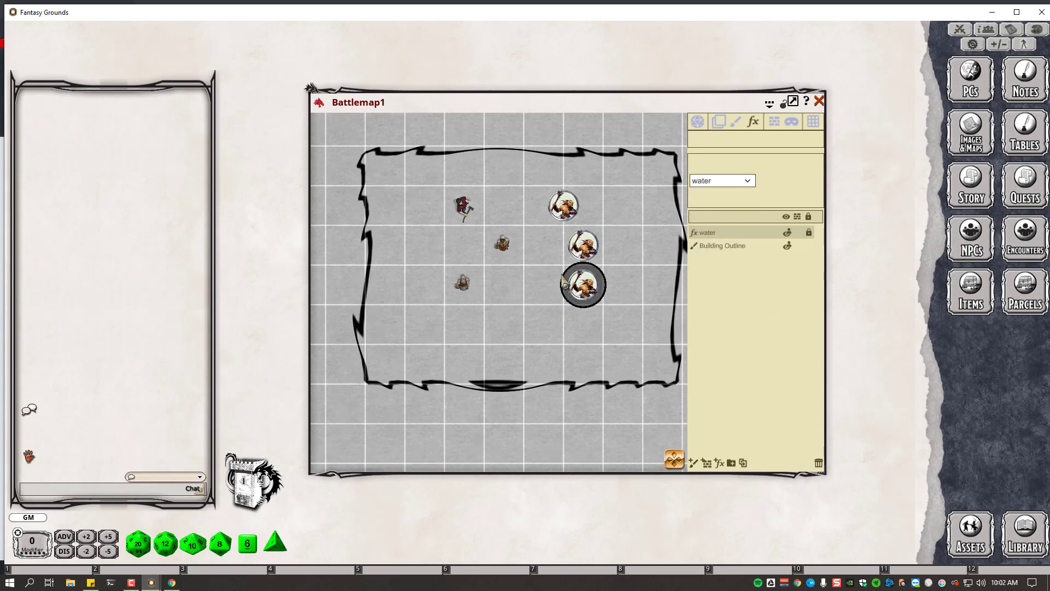
pyautogui.click(741, 181)
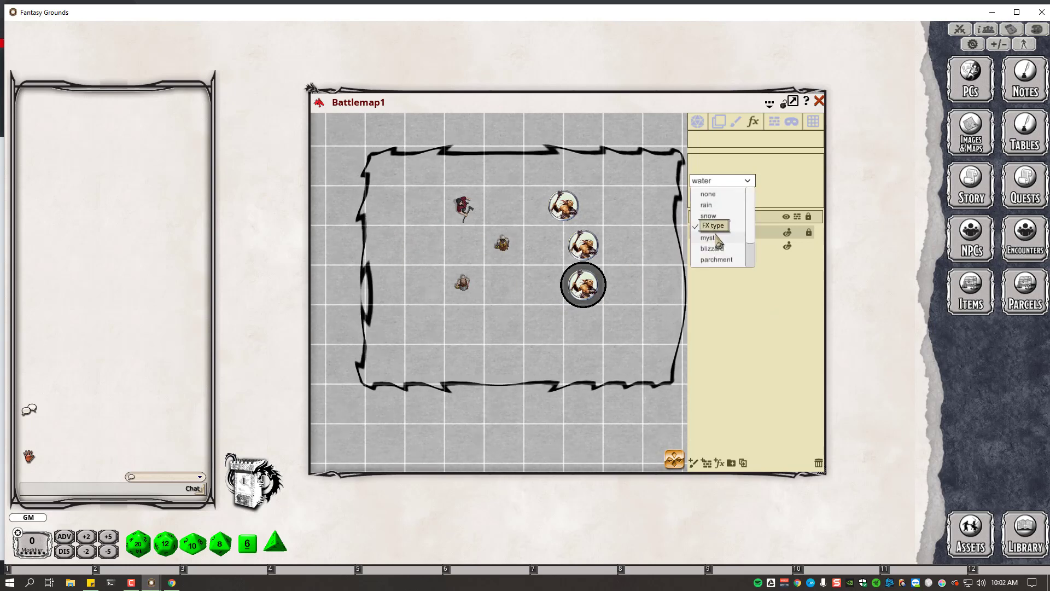
pyautogui.click(710, 238)
pyautogui.click(708, 185)
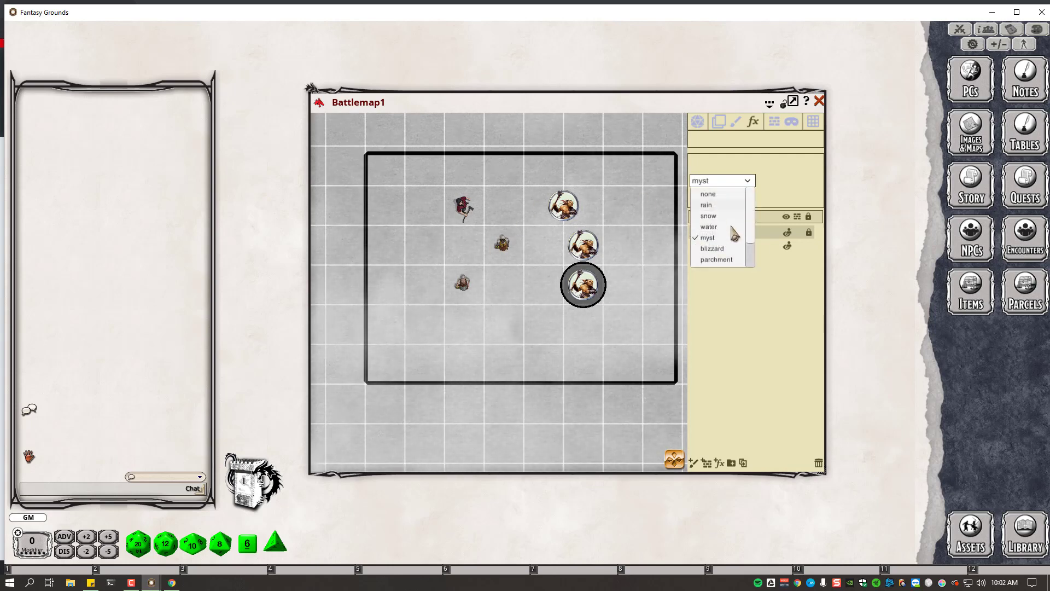
pyautogui.click(729, 232)
# Set the FX layer's type to nightvision and then to ocean
pyautogui.click(728, 180)
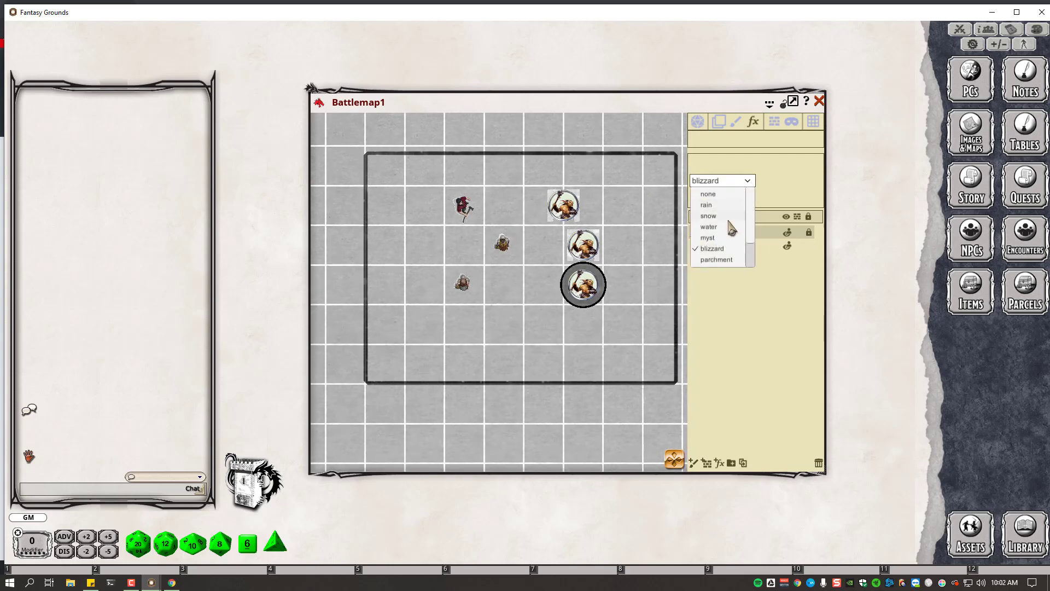
pyautogui.scroll(-3, 750, 257)
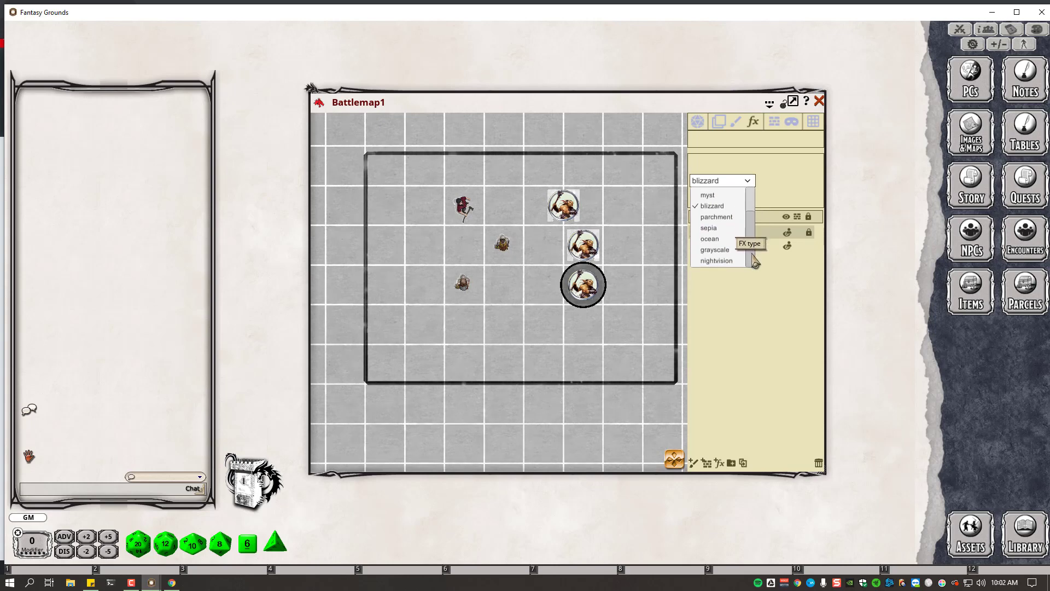
pyautogui.click(722, 268)
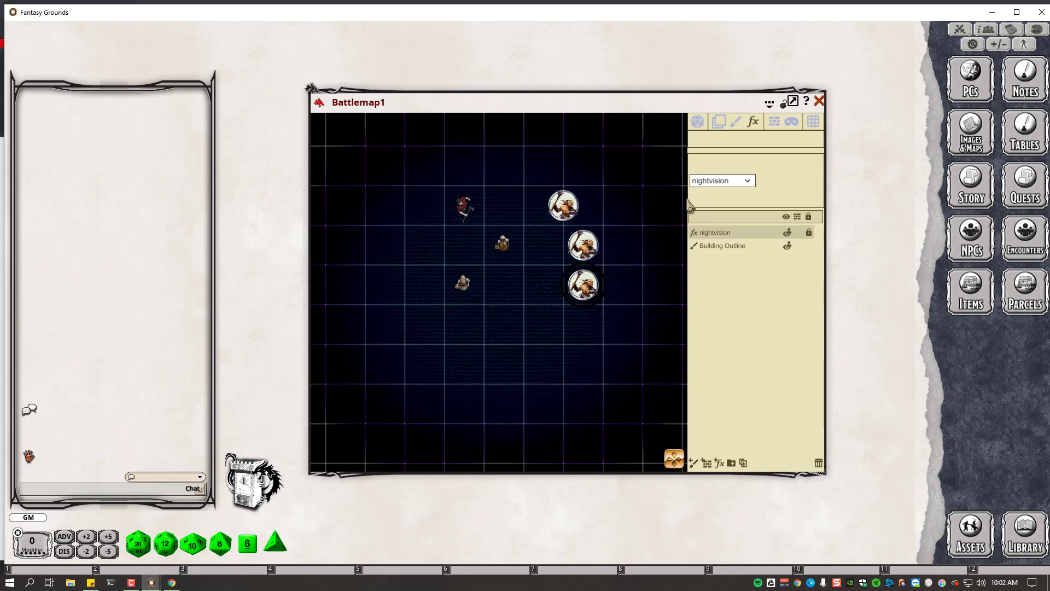
pyautogui.click(717, 180)
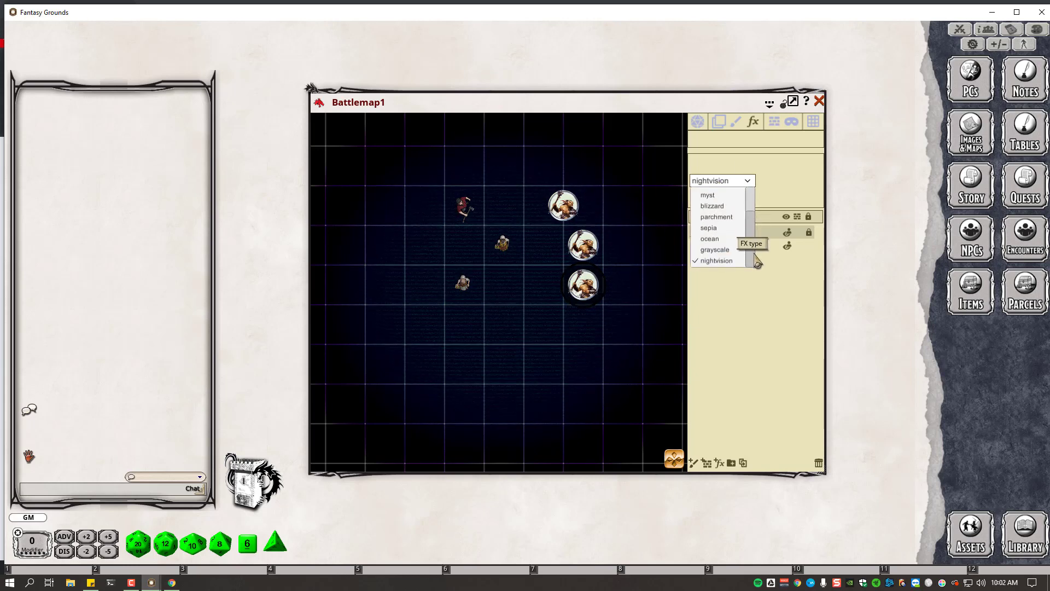
pyautogui.click(719, 239)
# Delete the ocean FX layer from Battlemap1
pyautogui.click(743, 185)
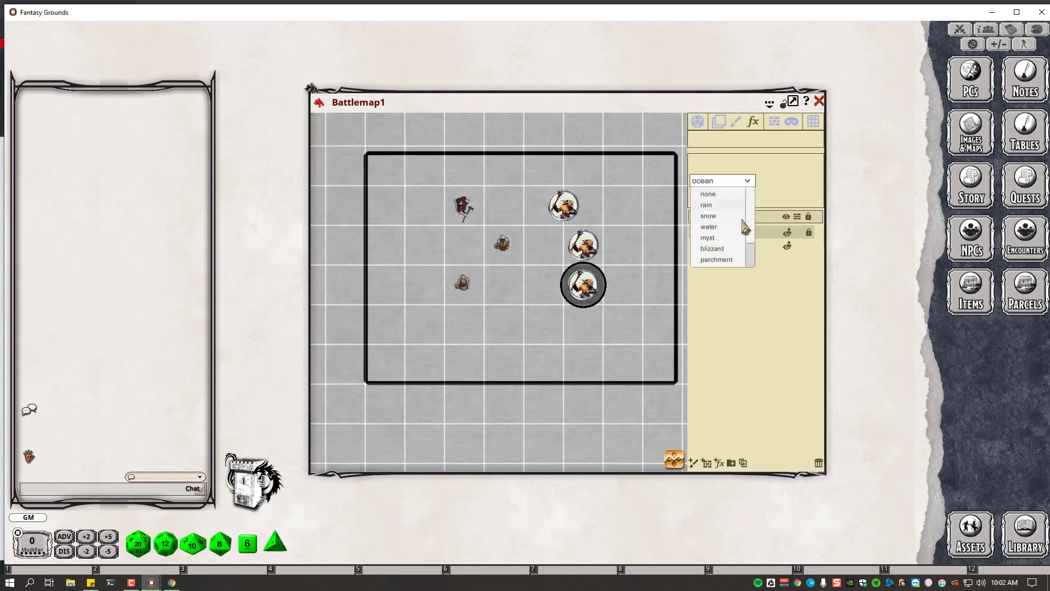
pyautogui.click(745, 183)
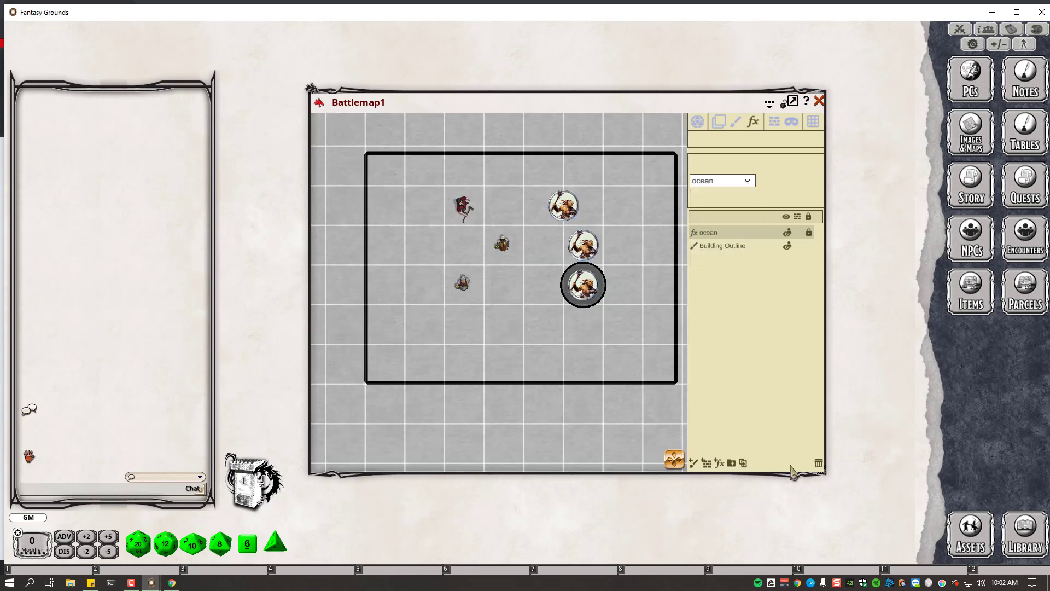
pyautogui.click(819, 463)
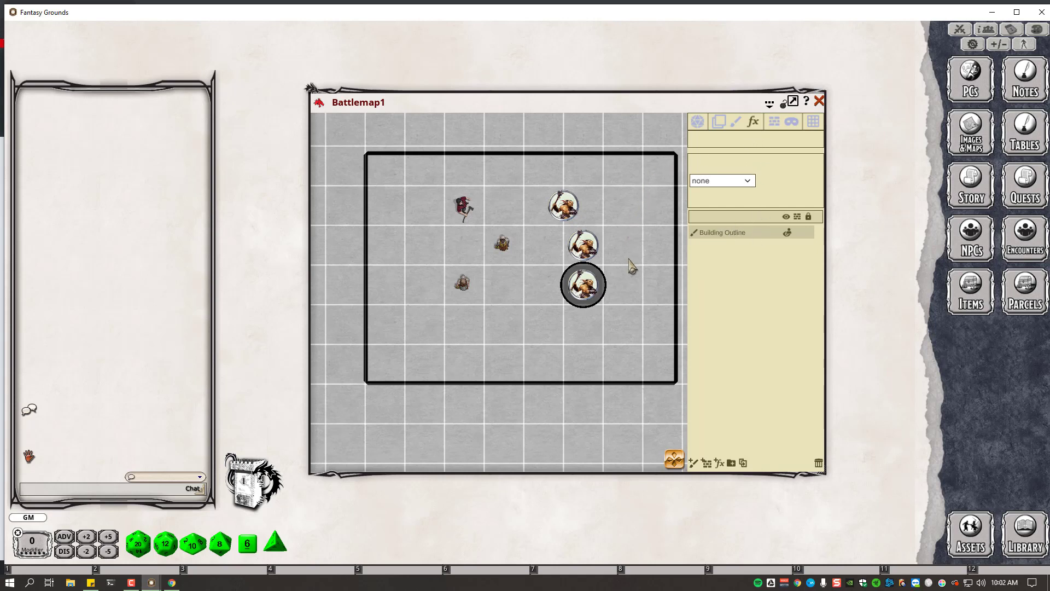
# Paint three small circles inside the building outline, two along its west side and one near the northeast corner
pyautogui.moveTo(628, 258); pyautogui.dragTo(595, 265)
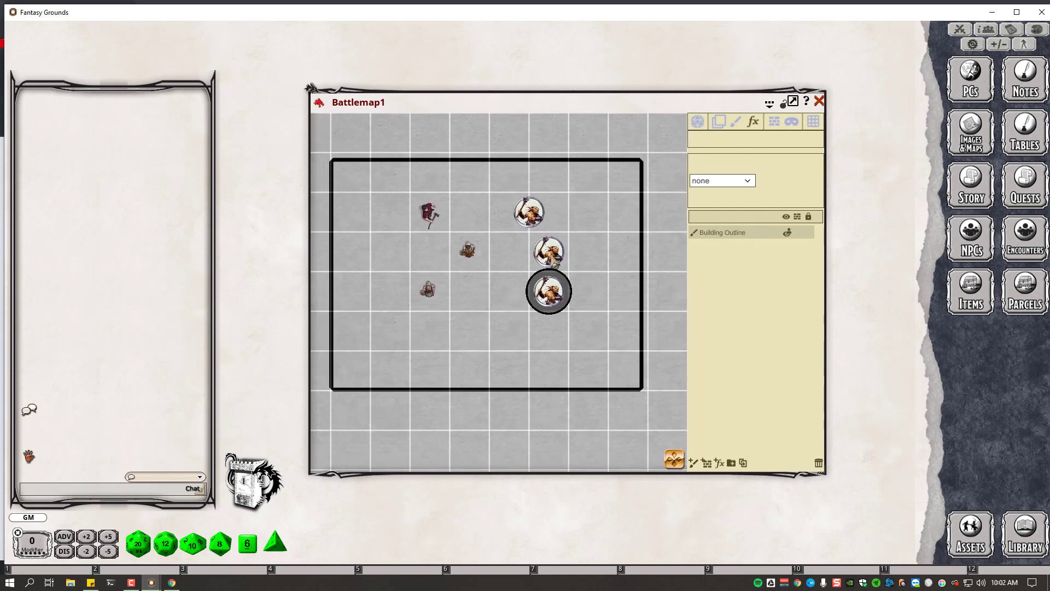
pyautogui.click(735, 122)
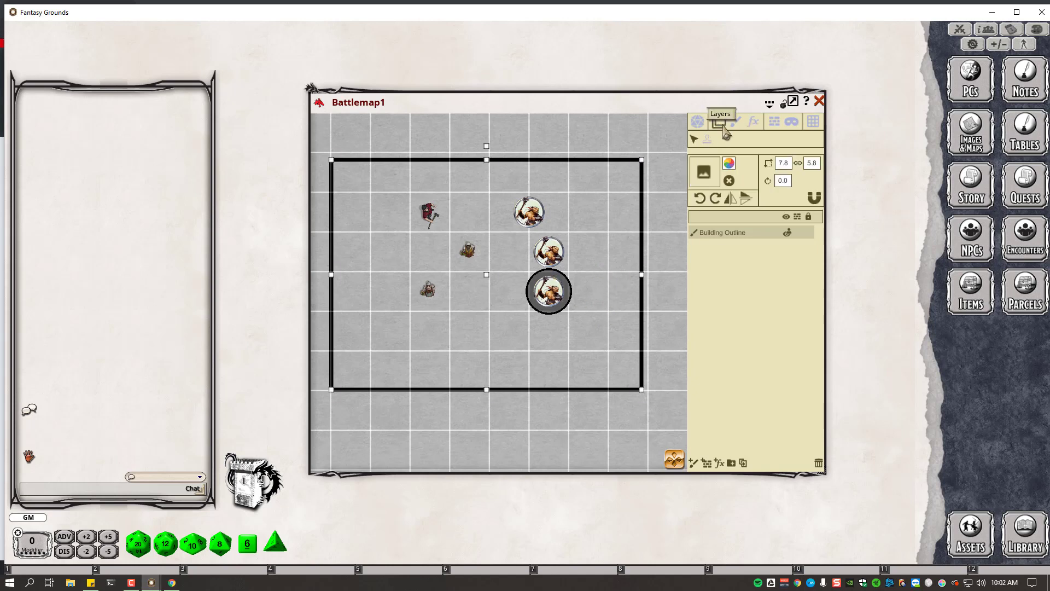
pyautogui.click(735, 125)
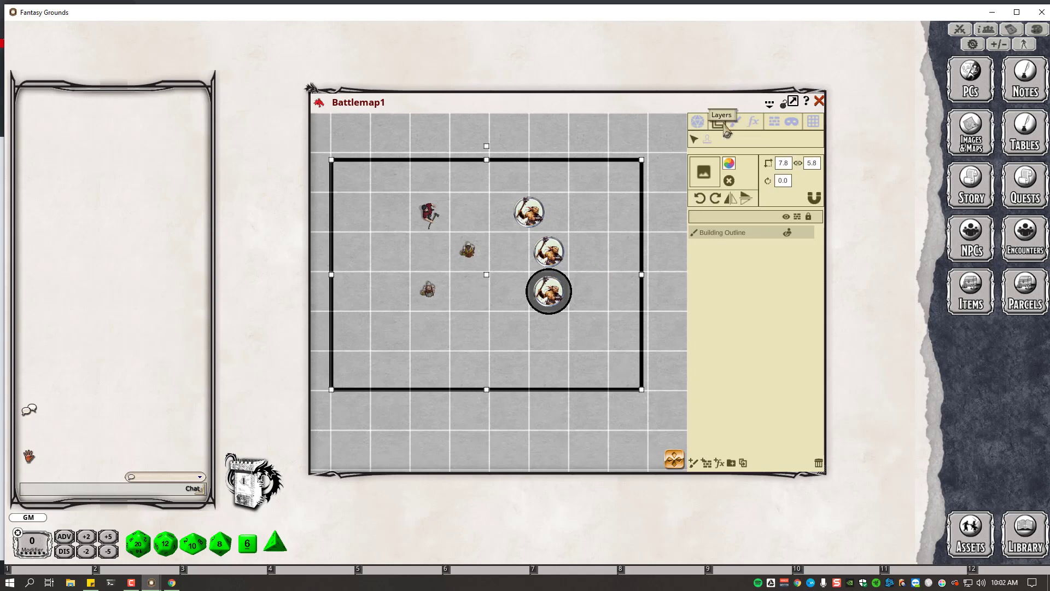
pyautogui.click(736, 126)
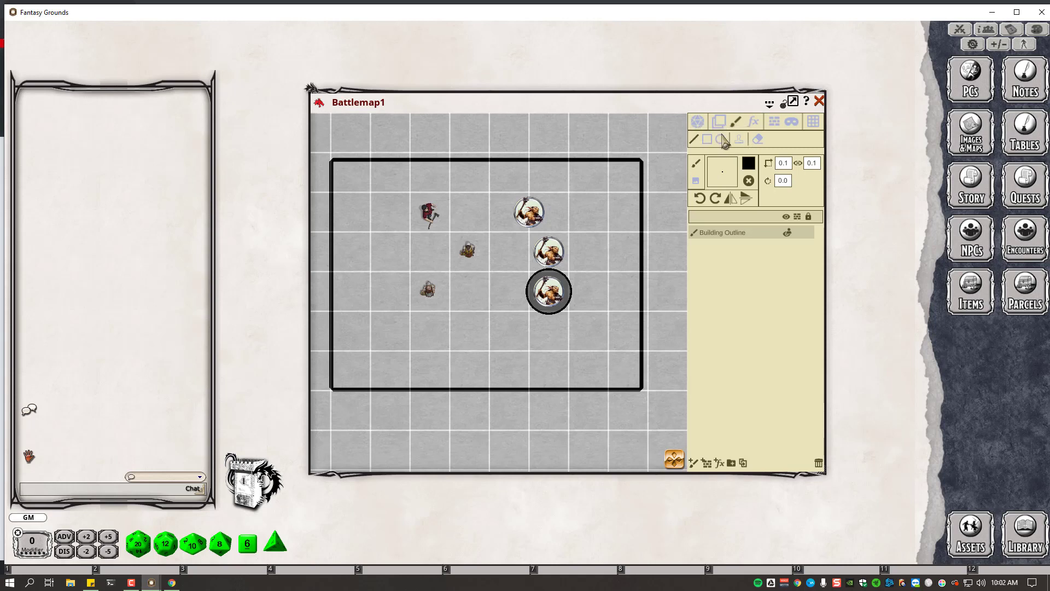
pyautogui.moveTo(388, 330)
pyautogui.mouseDown()
pyautogui.moveTo(420, 359)
pyautogui.moveTo(423, 342)
pyautogui.mouseUp()
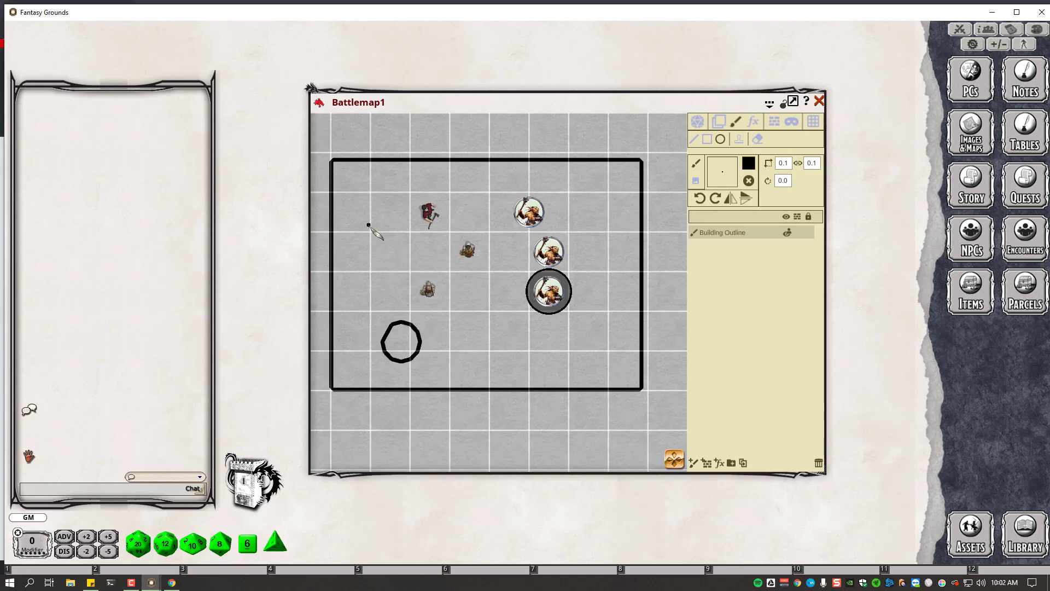
pyautogui.moveTo(369, 224); pyautogui.dragTo(370, 226)
pyautogui.moveTo(588, 197); pyautogui.dragTo(616, 227)
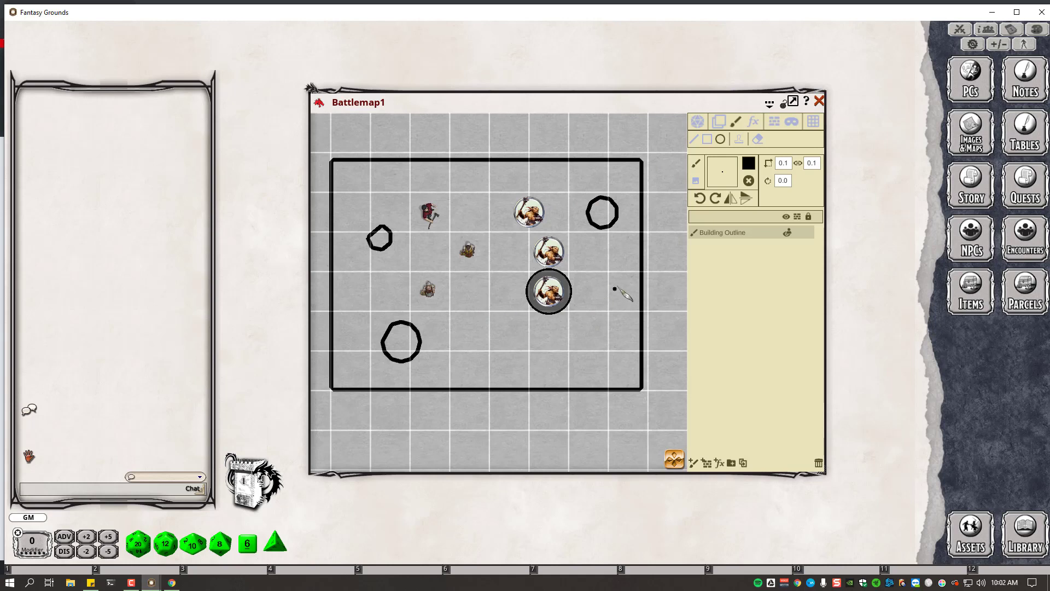
# Enable the mask on Battlemap1 so the whole map is covered
pyautogui.click(698, 121)
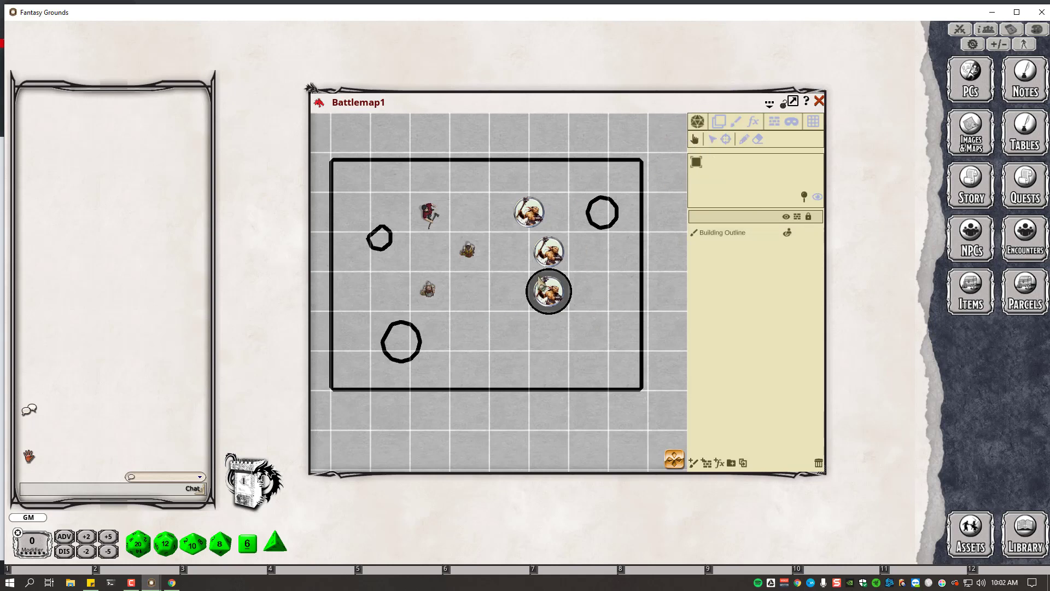
pyautogui.click(794, 123)
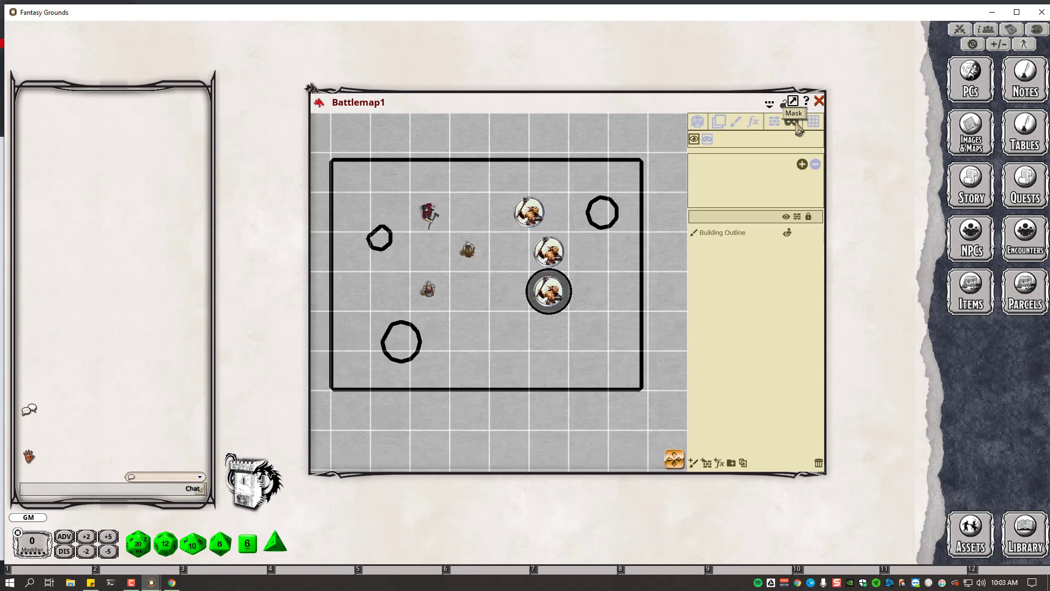
pyautogui.click(802, 165)
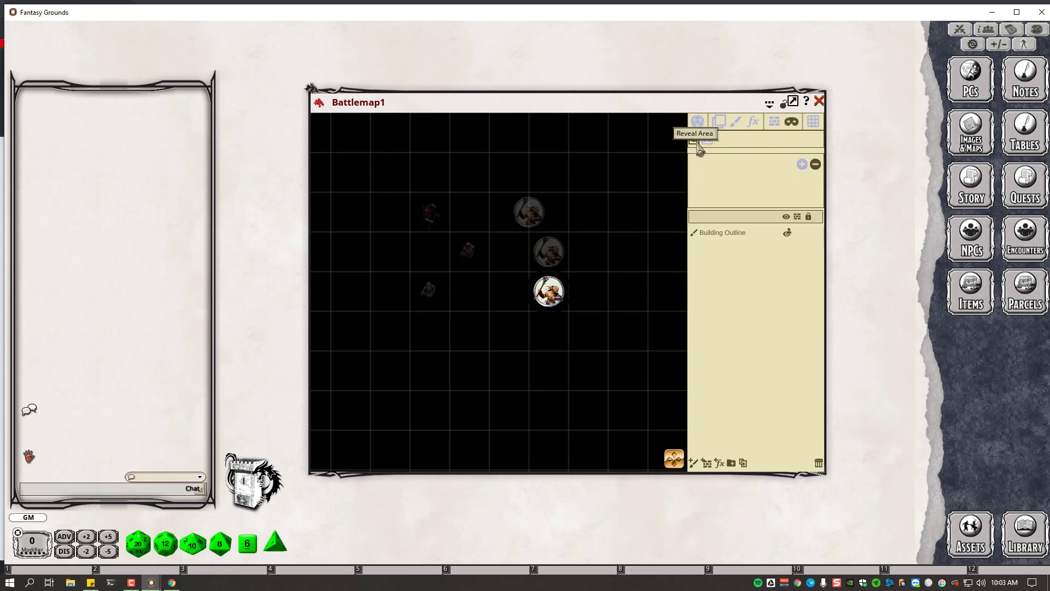
# Reveal rectangular areas of the masked map around the character and monster tokens and in the area south of them
pyautogui.click(694, 140)
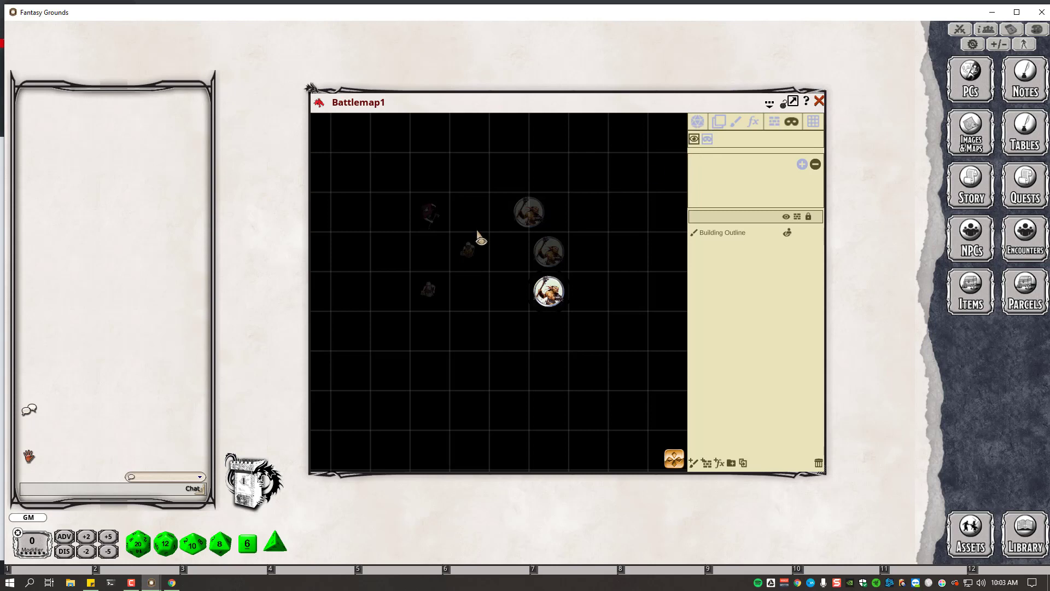
pyautogui.moveTo(483, 185); pyautogui.dragTo(578, 315)
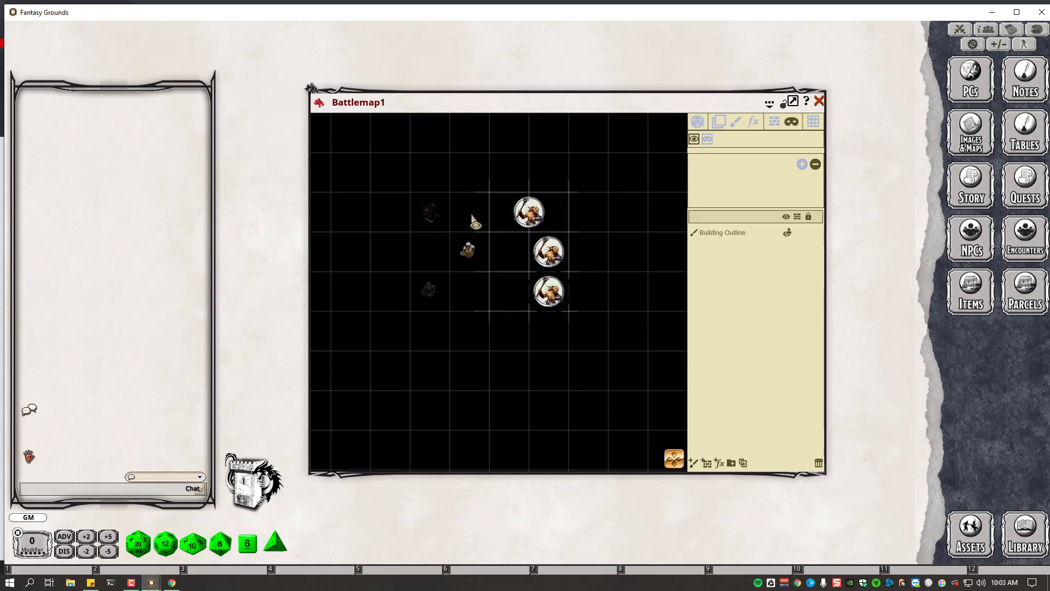
pyautogui.moveTo(461, 261); pyautogui.dragTo(494, 342)
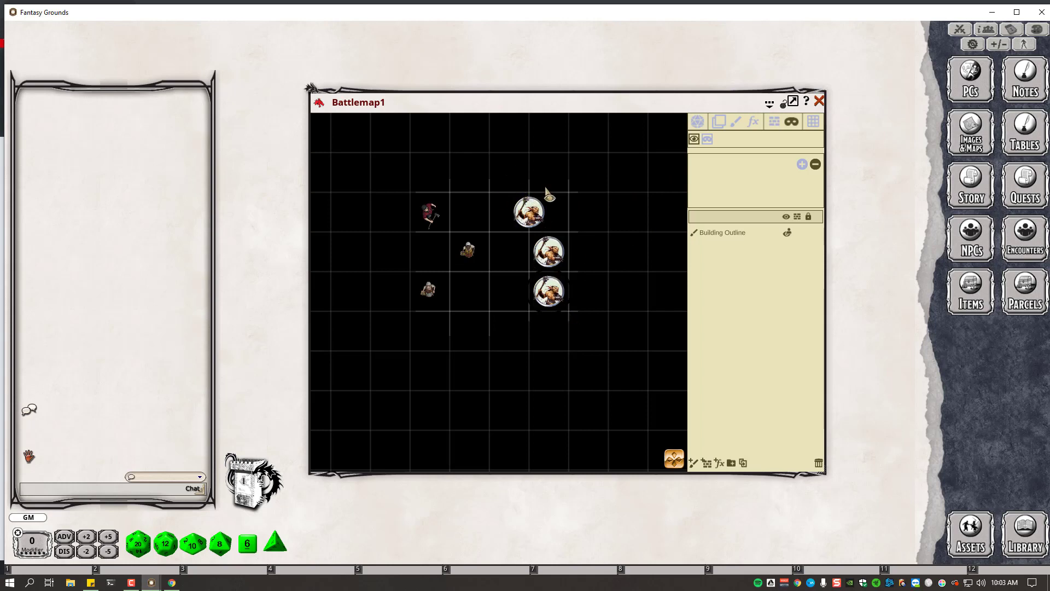
pyautogui.moveTo(501, 333); pyautogui.dragTo(589, 416)
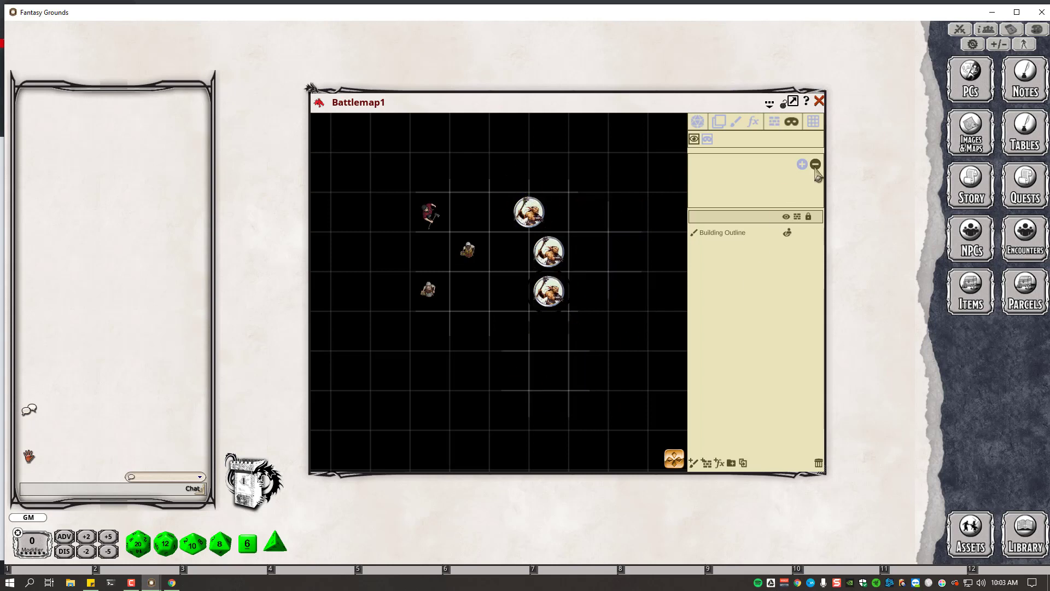
# Mask the revealed areas around the tokens again and disable the map's mask
pyautogui.click(708, 138)
pyautogui.moveTo(497, 184); pyautogui.dragTo(553, 231)
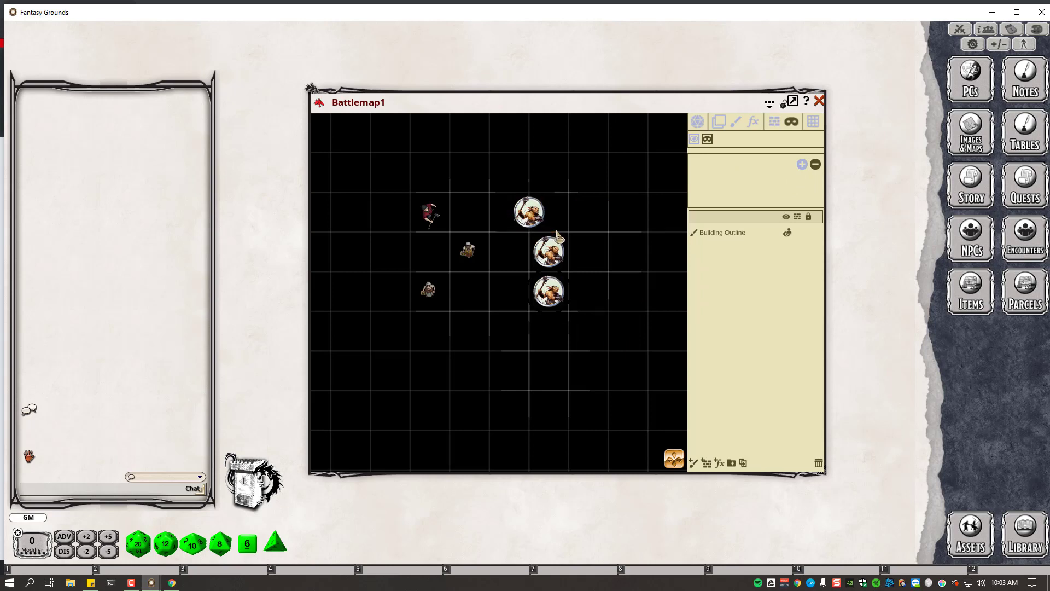
pyautogui.moveTo(493, 189); pyautogui.dragTo(567, 282)
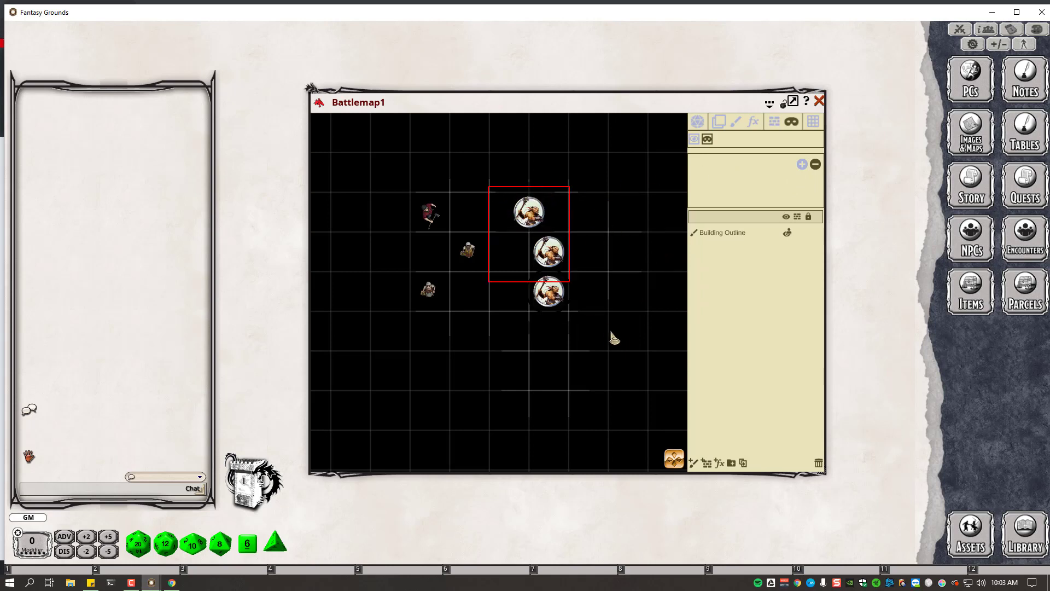
pyautogui.moveTo(485, 333); pyautogui.dragTo(570, 391)
pyautogui.moveTo(401, 196); pyautogui.dragTo(531, 339)
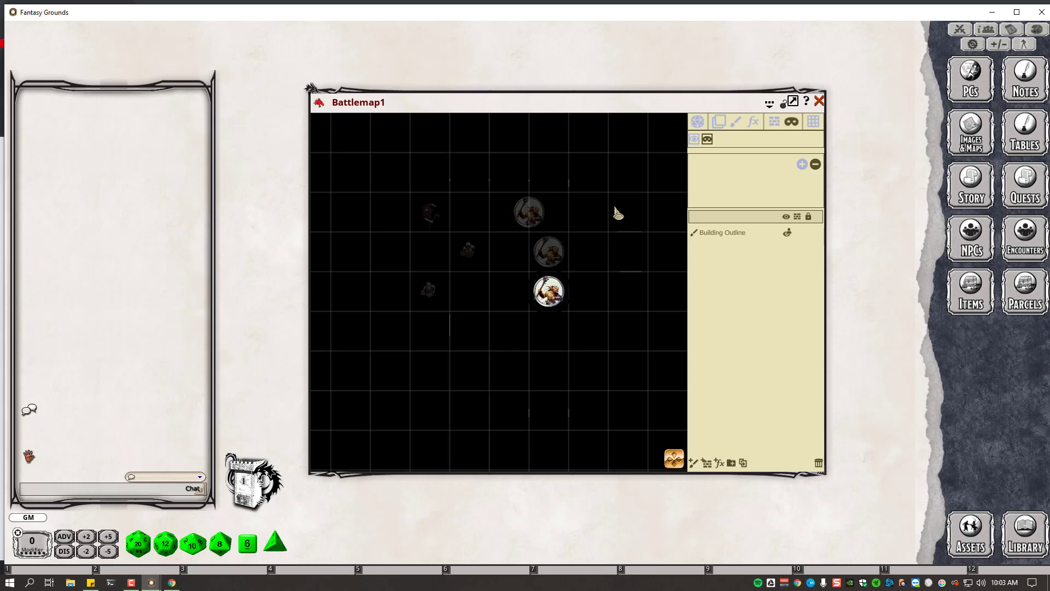
pyautogui.click(815, 165)
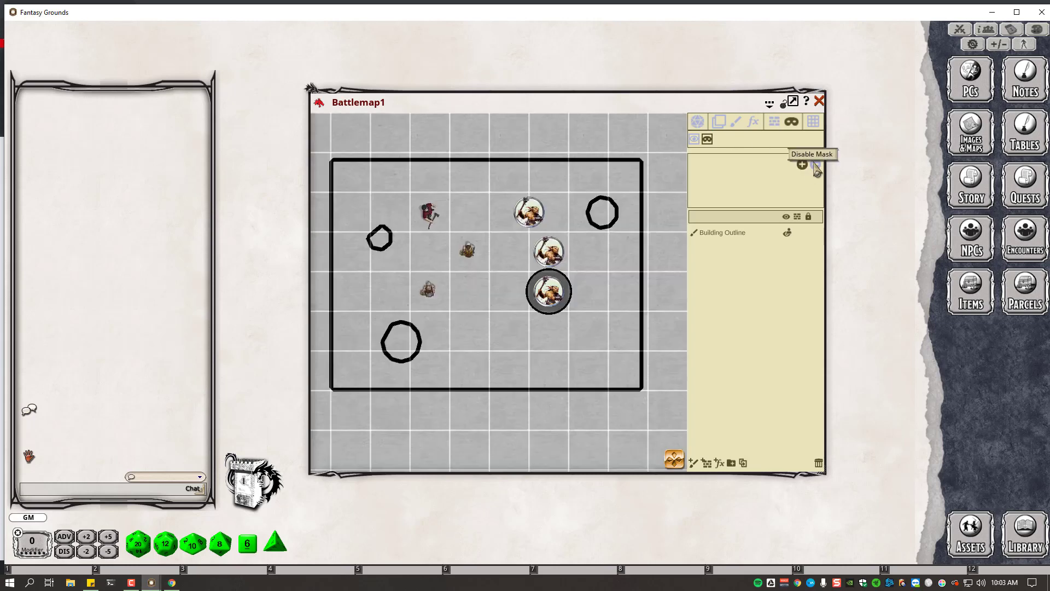
# Duplicate the Building Outline paint layer as walls on Battlemap1
pyautogui.click(777, 125)
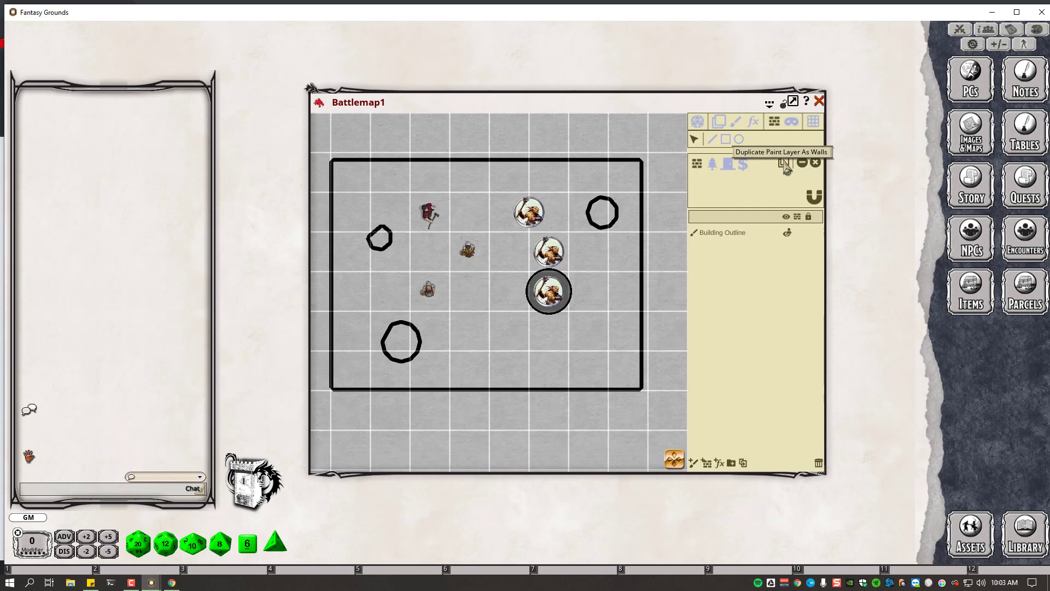
pyautogui.click(736, 233)
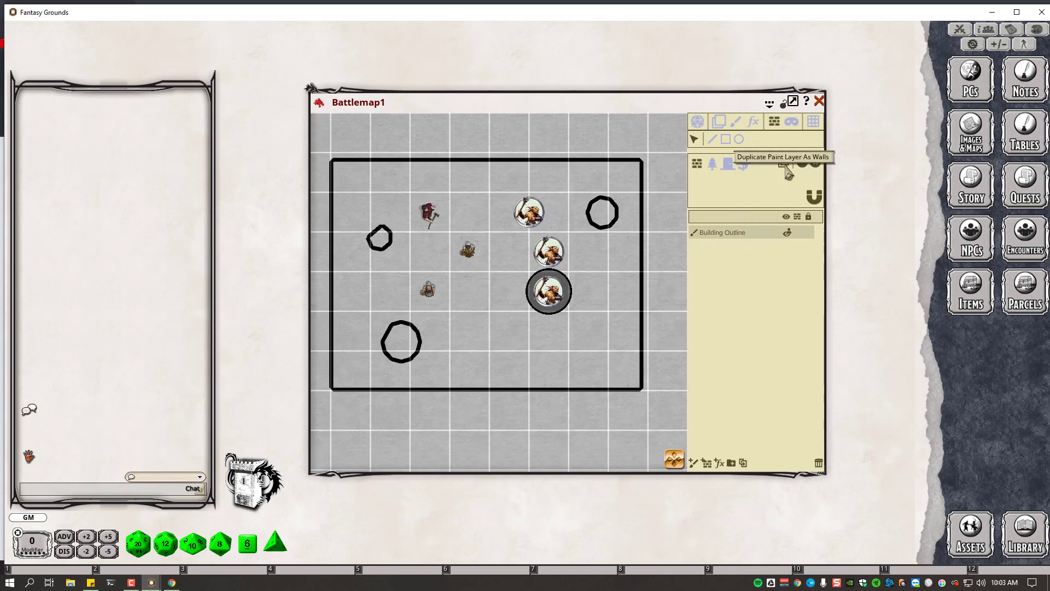
pyautogui.click(786, 170)
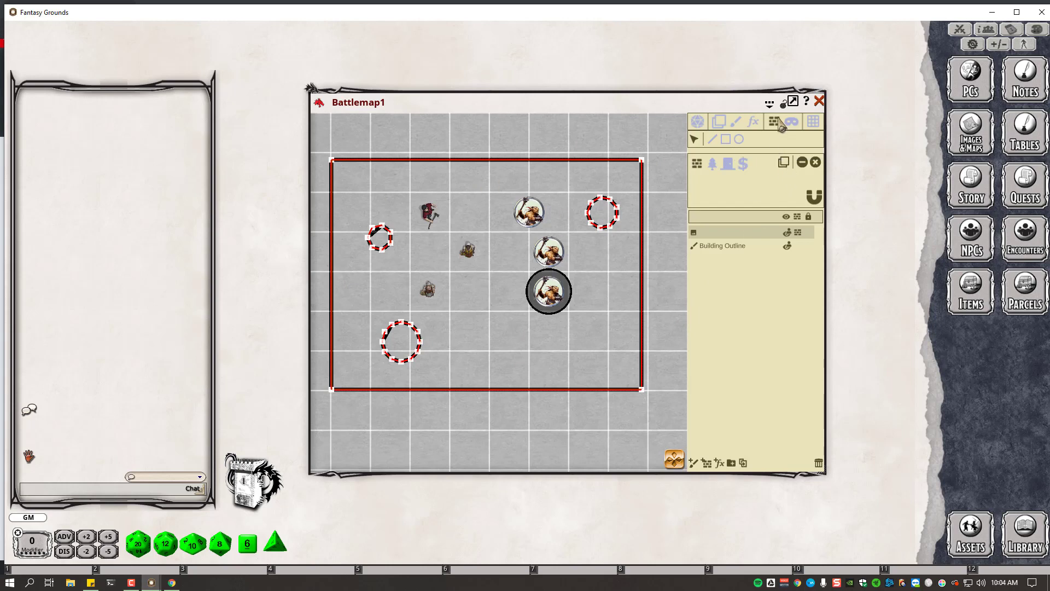
# Enable line of sight on the map and move the southernmost character token one square east
pyautogui.click(702, 125)
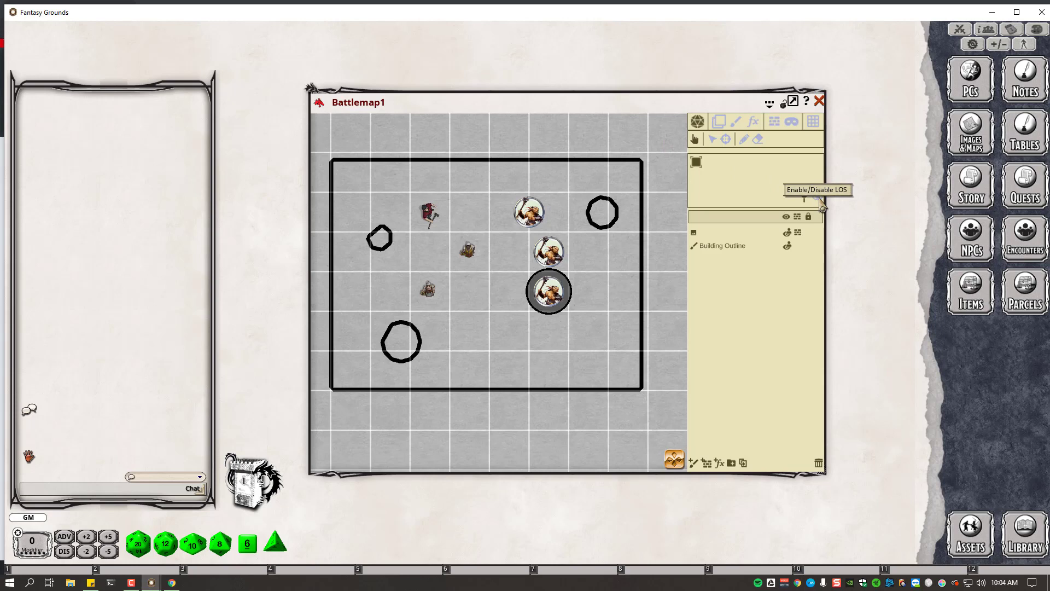
pyautogui.click(819, 199)
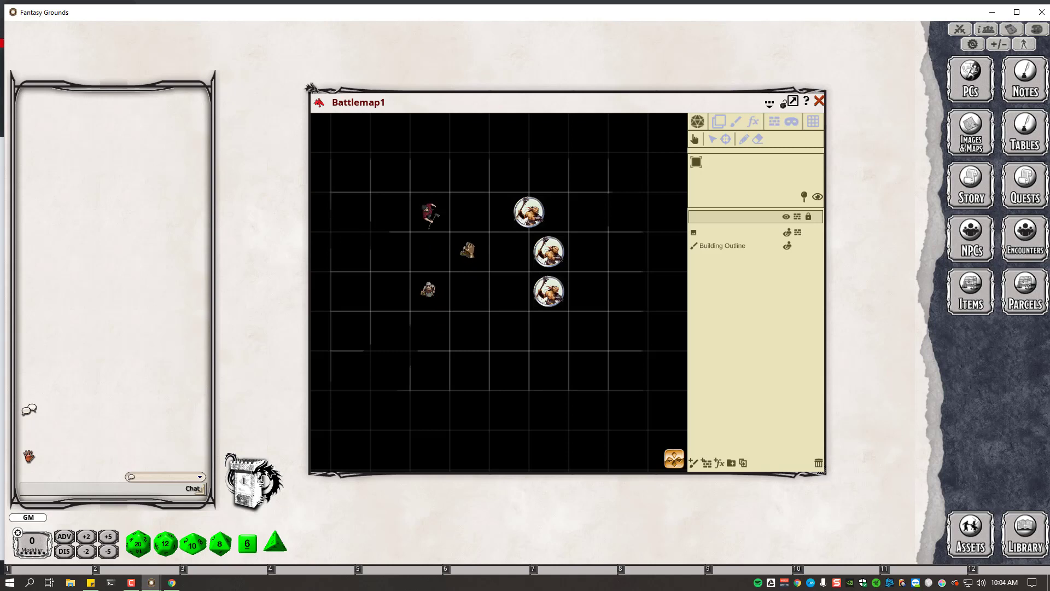
pyautogui.moveTo(433, 295); pyautogui.dragTo(468, 289)
pyautogui.click(705, 234)
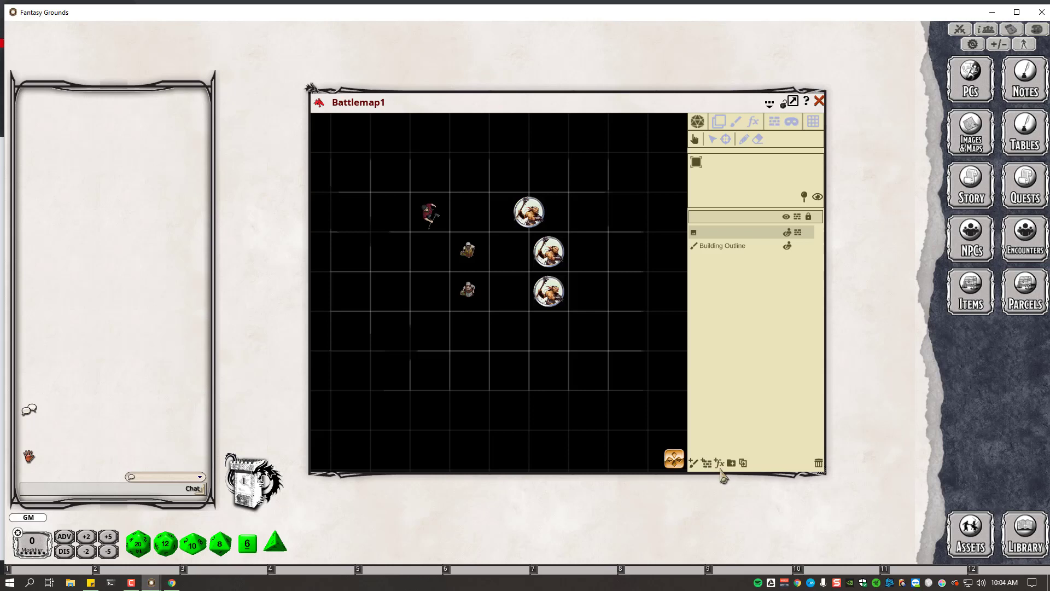
# Open the Backgrounds folder of the Shockbolt Gamemasters Art Kit among the image assets
pyautogui.click(973, 539)
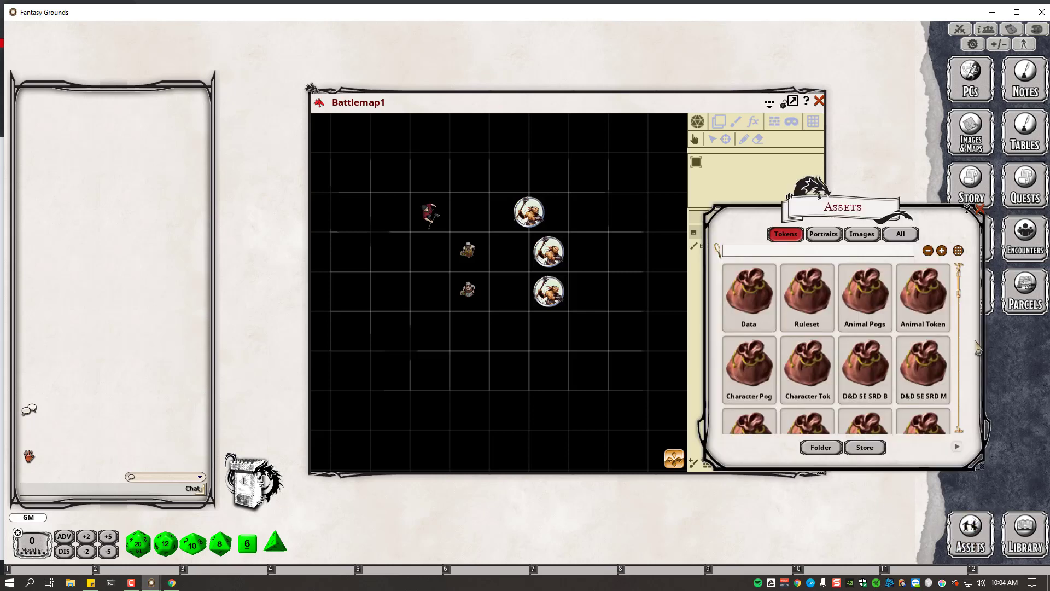
pyautogui.click(862, 233)
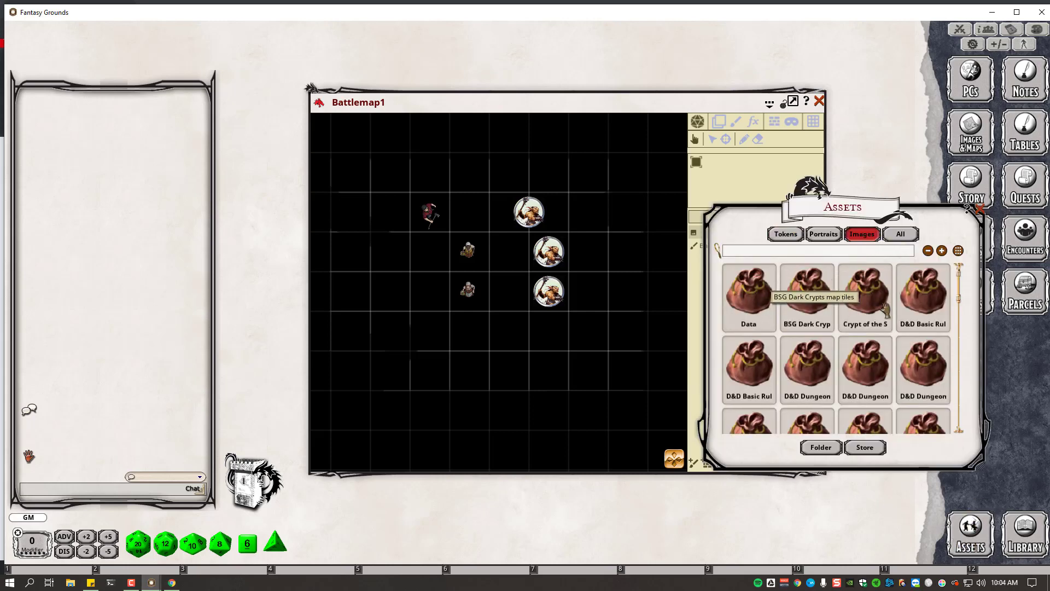
pyautogui.moveTo(963, 297); pyautogui.dragTo(957, 416)
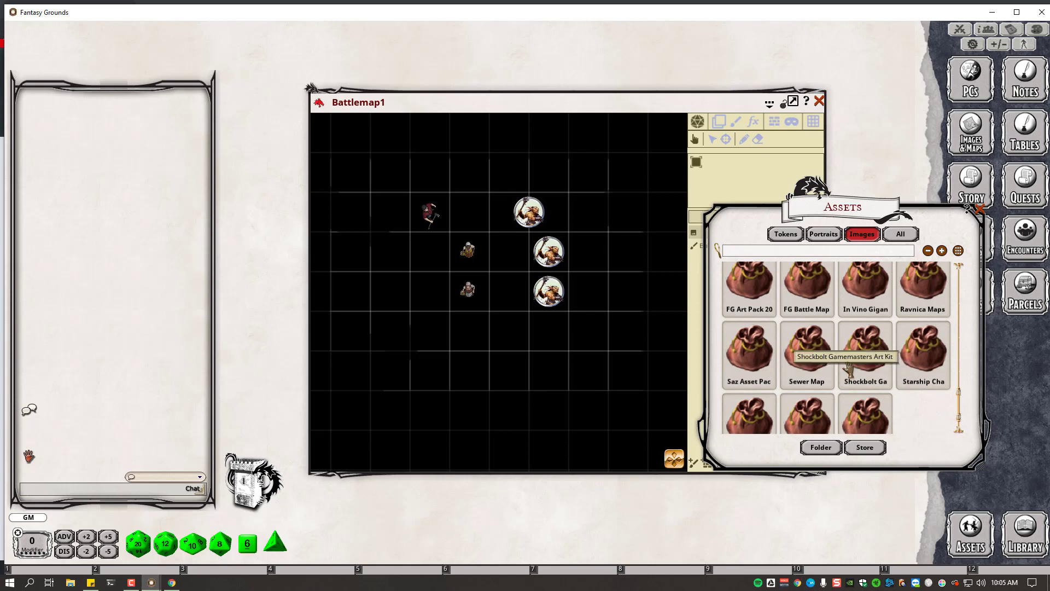
pyautogui.click(866, 352)
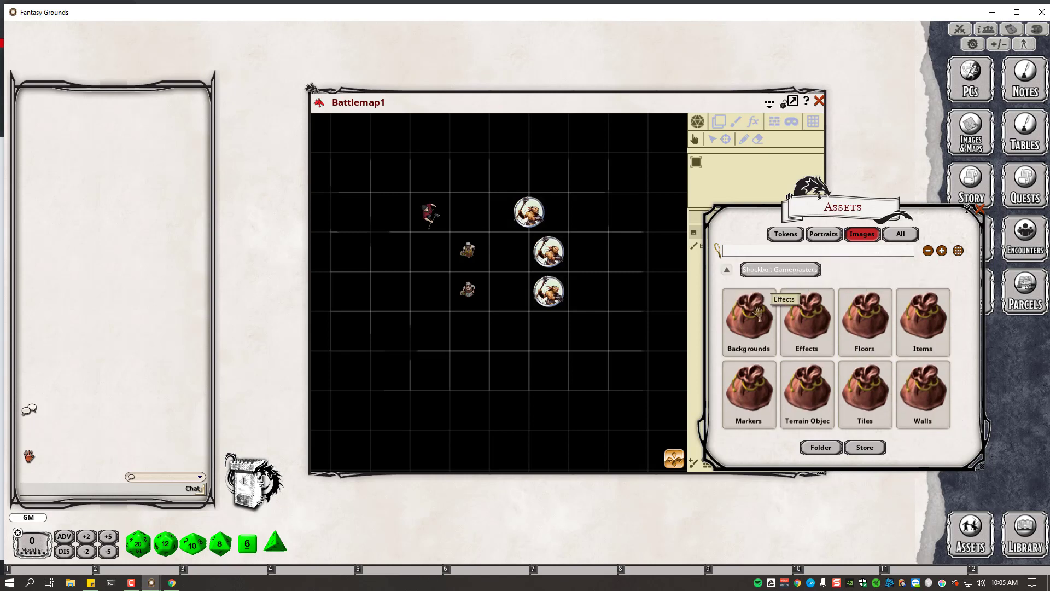
pyautogui.click(752, 331)
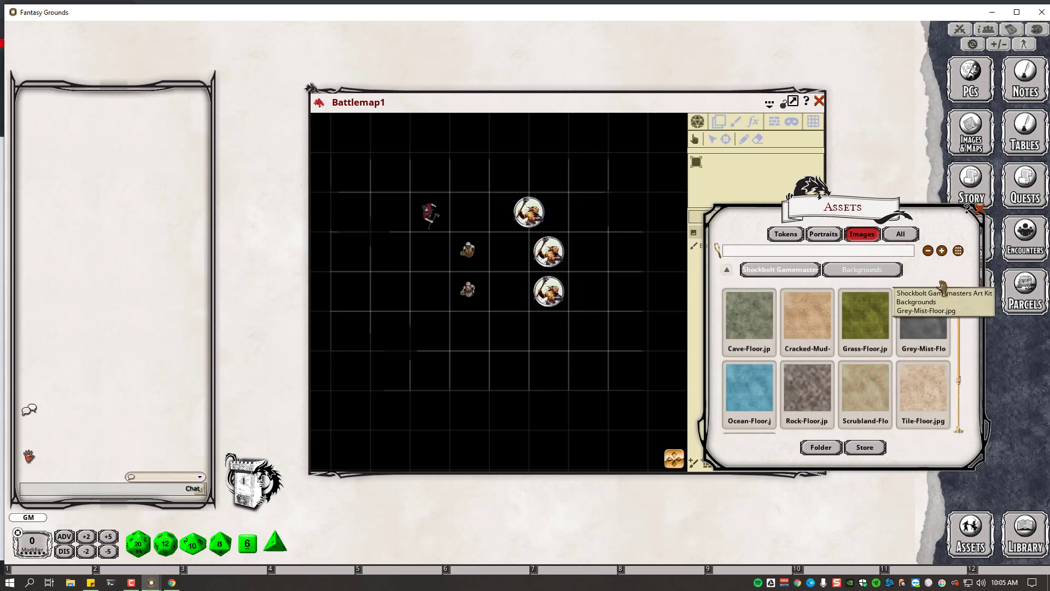
# Add the Rock-Floor.jpg background to the map as an image layer and return to the token tools
pyautogui.moveTo(875, 328)
pyautogui.mouseDown()
pyautogui.moveTo(448, 253)
pyautogui.moveTo(883, 337)
pyautogui.mouseUp()
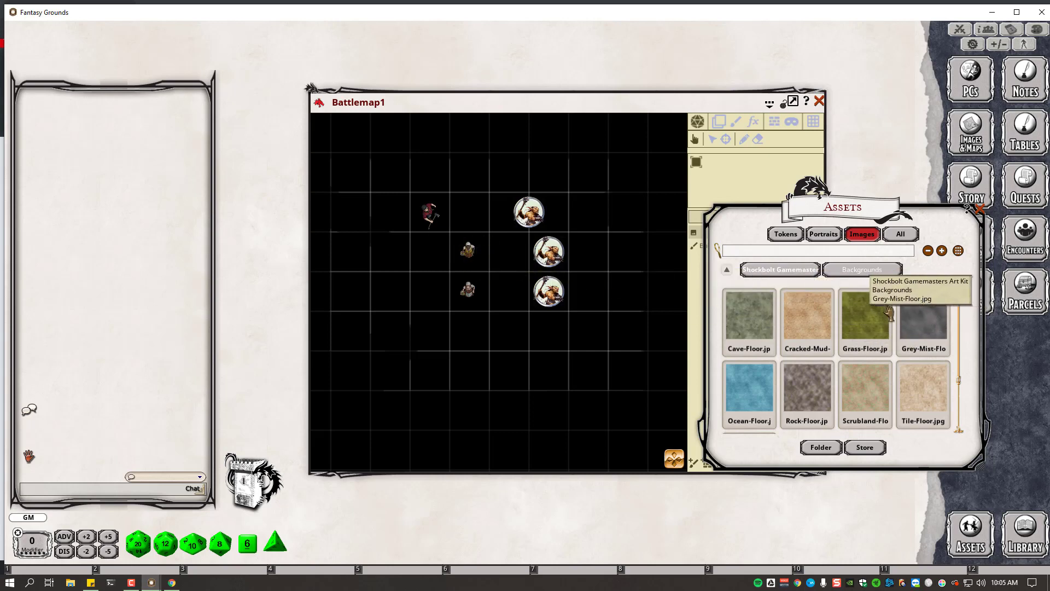
pyautogui.moveTo(822, 398); pyautogui.dragTo(454, 304)
pyautogui.click(607, 335)
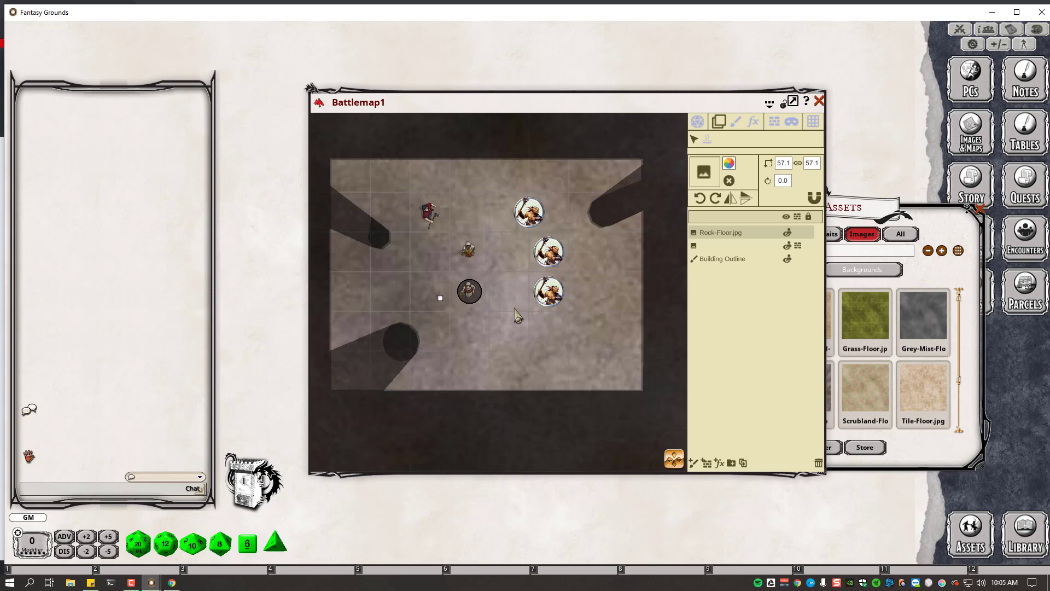
pyautogui.click(698, 121)
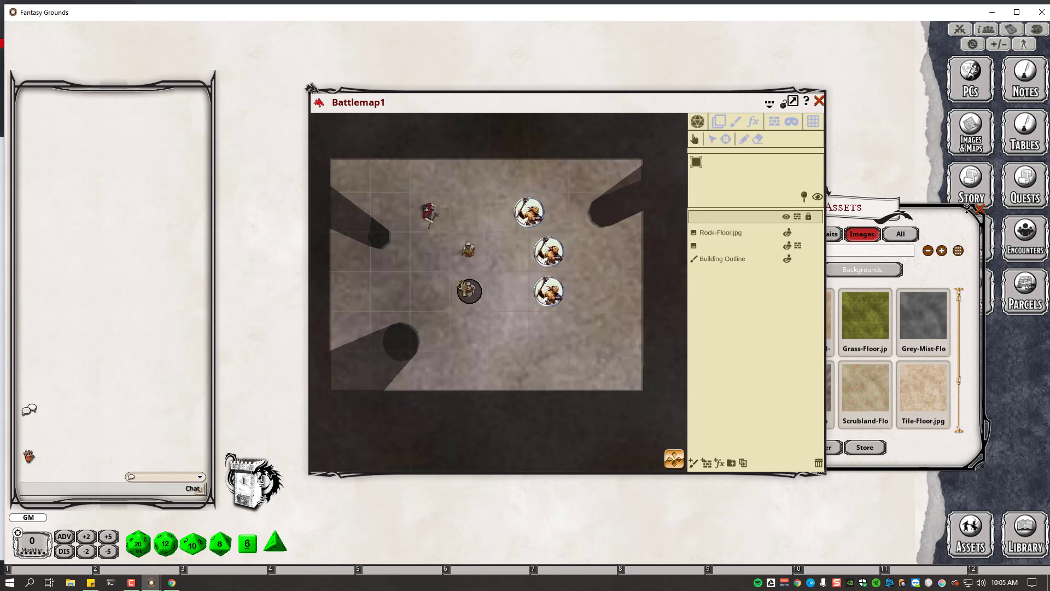
# Arrange the Assets and Battlemap1 windows side by side, keeping the southernmost character token selected on its square
pyautogui.moveTo(927, 221); pyautogui.dragTo(977, 212)
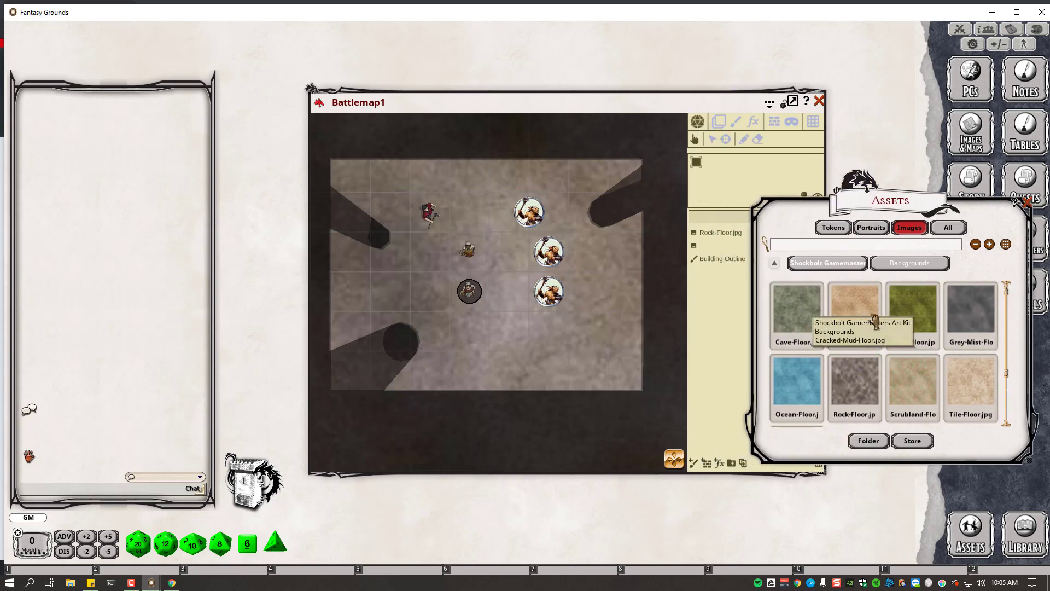
pyautogui.moveTo(672, 112); pyautogui.dragTo(603, 88)
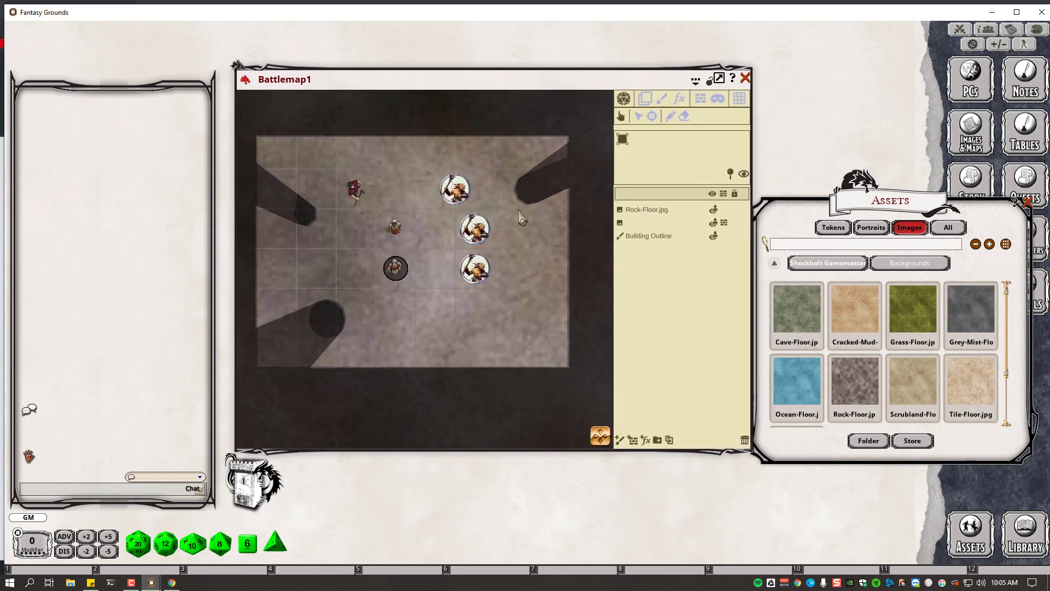
pyautogui.moveTo(398, 276)
pyautogui.mouseDown()
pyautogui.moveTo(317, 272)
pyautogui.moveTo(280, 315)
pyautogui.moveTo(298, 353)
pyautogui.moveTo(282, 312)
pyautogui.moveTo(307, 269)
pyautogui.moveTo(372, 266)
pyautogui.moveTo(431, 286)
pyautogui.moveTo(481, 441)
pyautogui.moveTo(300, 431)
pyautogui.moveTo(583, 394)
pyautogui.moveTo(596, 158)
pyautogui.moveTo(587, 368)
pyautogui.moveTo(574, 407)
pyautogui.moveTo(589, 409)
pyautogui.moveTo(557, 438)
pyautogui.moveTo(613, 422)
pyautogui.moveTo(492, 429)
pyautogui.moveTo(271, 403)
pyautogui.moveTo(394, 406)
pyautogui.moveTo(383, 286)
pyautogui.moveTo(433, 273)
pyautogui.moveTo(395, 268)
pyautogui.mouseUp()
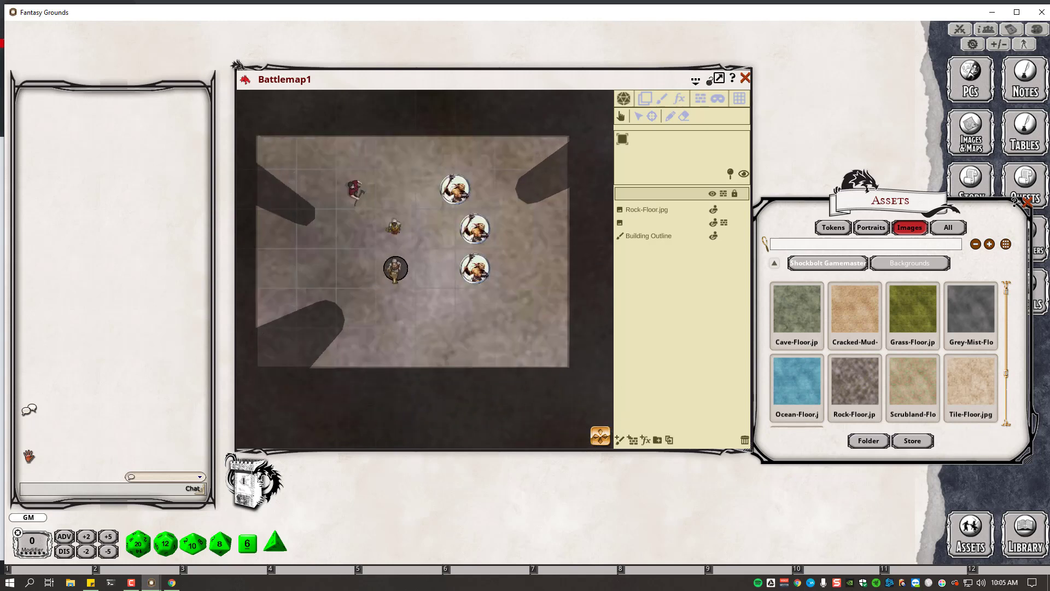
# View the wall outlines, and test the southernmost character token's line of sight by moving it north and back to its square
pyautogui.click(701, 99)
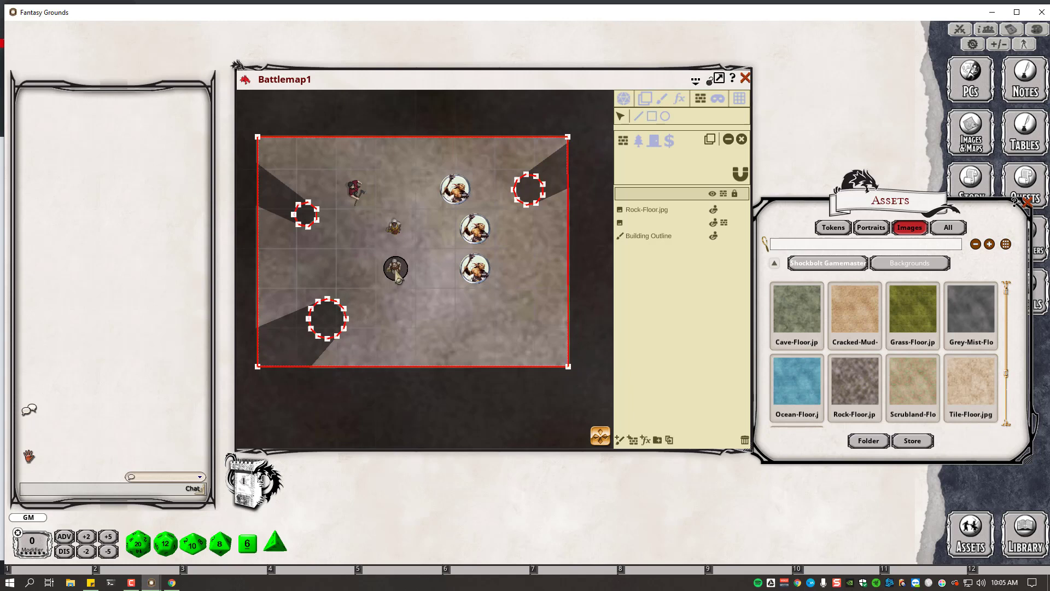
pyautogui.click(627, 99)
pyautogui.moveTo(399, 270); pyautogui.dragTo(399, 207)
pyautogui.moveTo(395, 169); pyautogui.dragTo(395, 268)
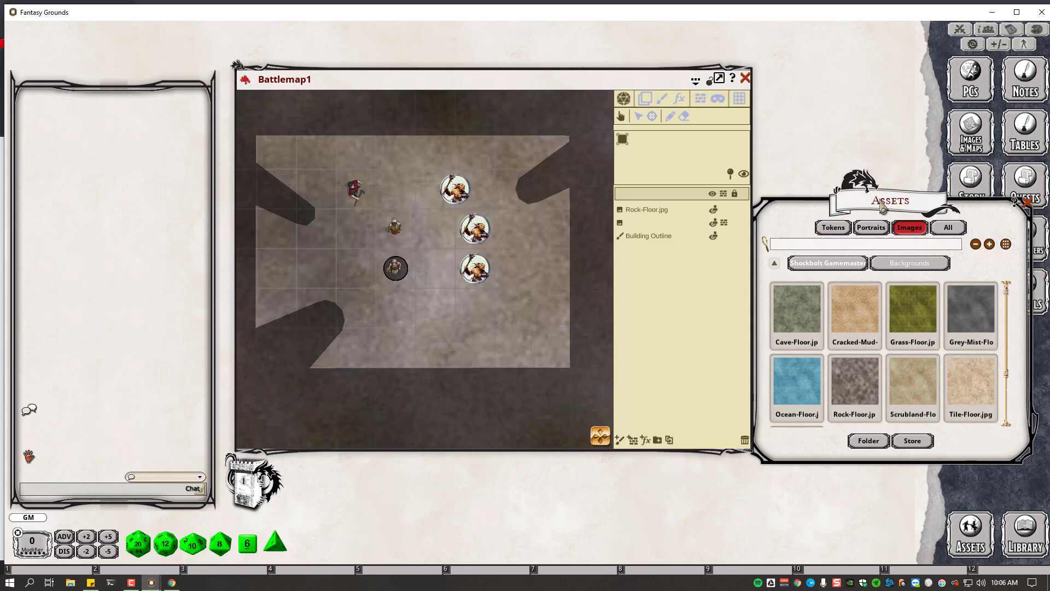
# Close the Assets window and move the Rock-Floor.jpg layer beneath the Building Outline layer
pyautogui.moveTo(880, 201); pyautogui.dragTo(833, 211)
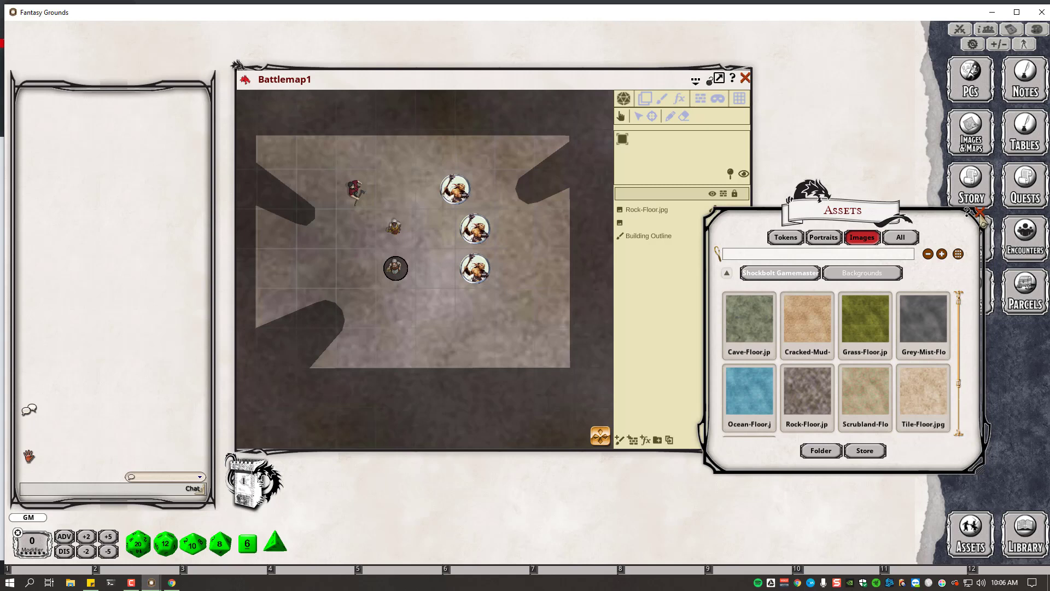
pyautogui.click(979, 212)
pyautogui.moveTo(648, 207); pyautogui.dragTo(648, 234)
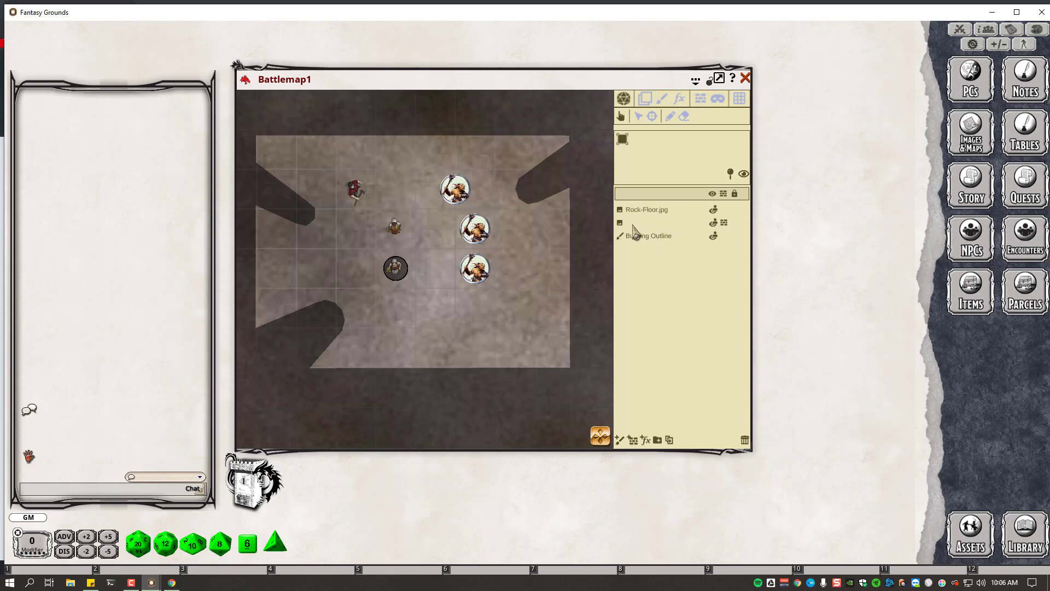
pyautogui.moveTo(649, 214); pyautogui.dragTo(649, 232)
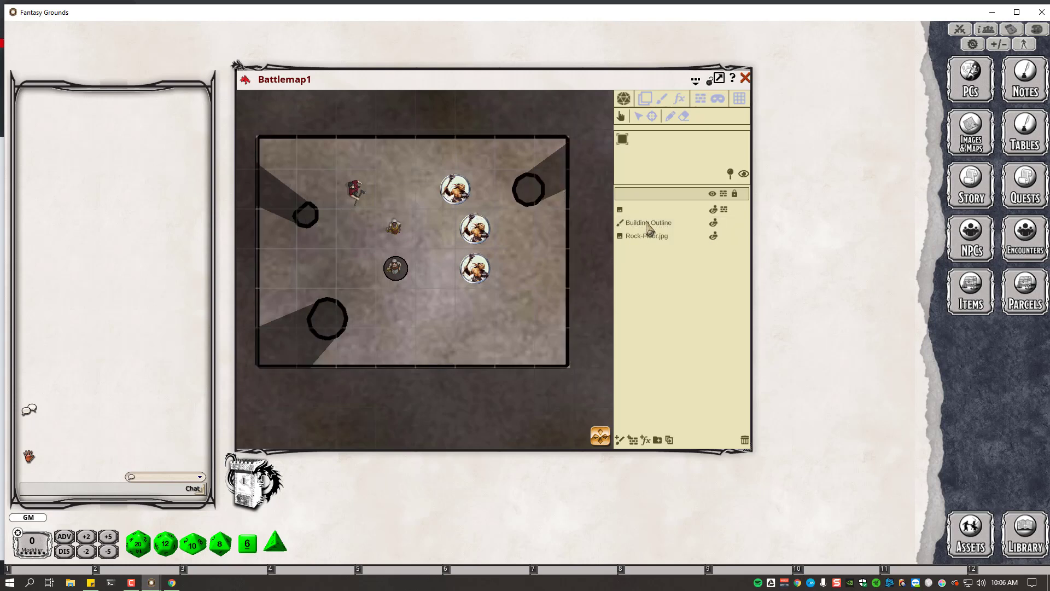
# Toggle the visibility of the Building Outline layer and the unnamed wall layer, and restore both
pyautogui.click(714, 224)
pyautogui.click(715, 225)
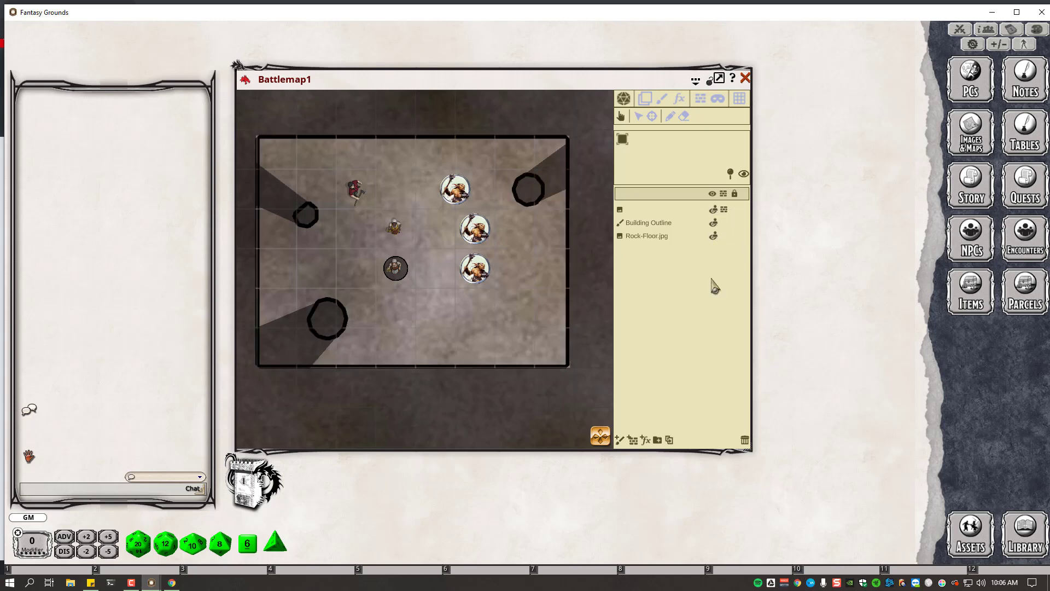
pyautogui.click(713, 210)
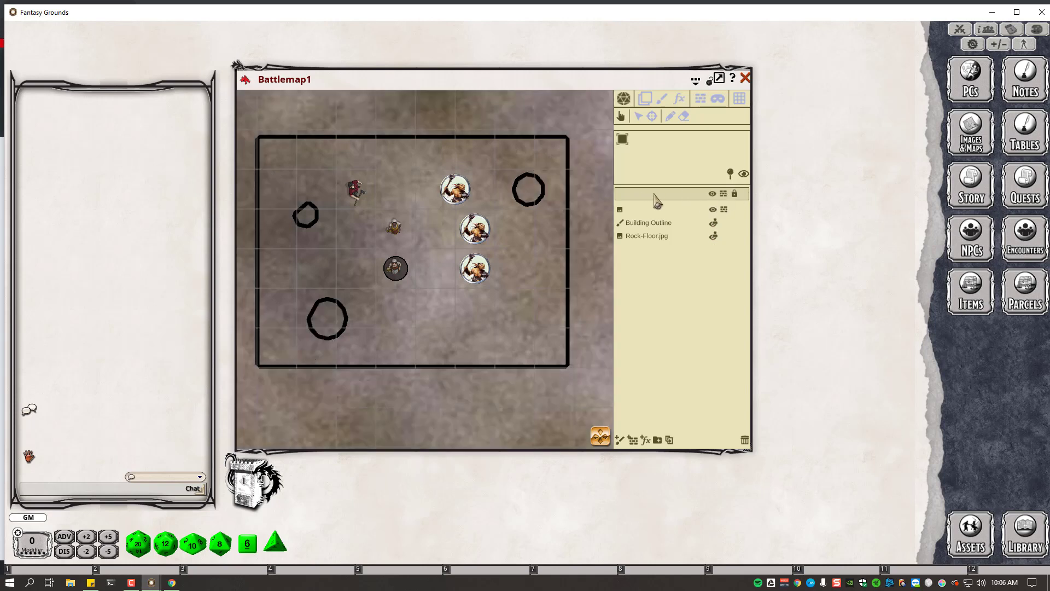
pyautogui.click(715, 212)
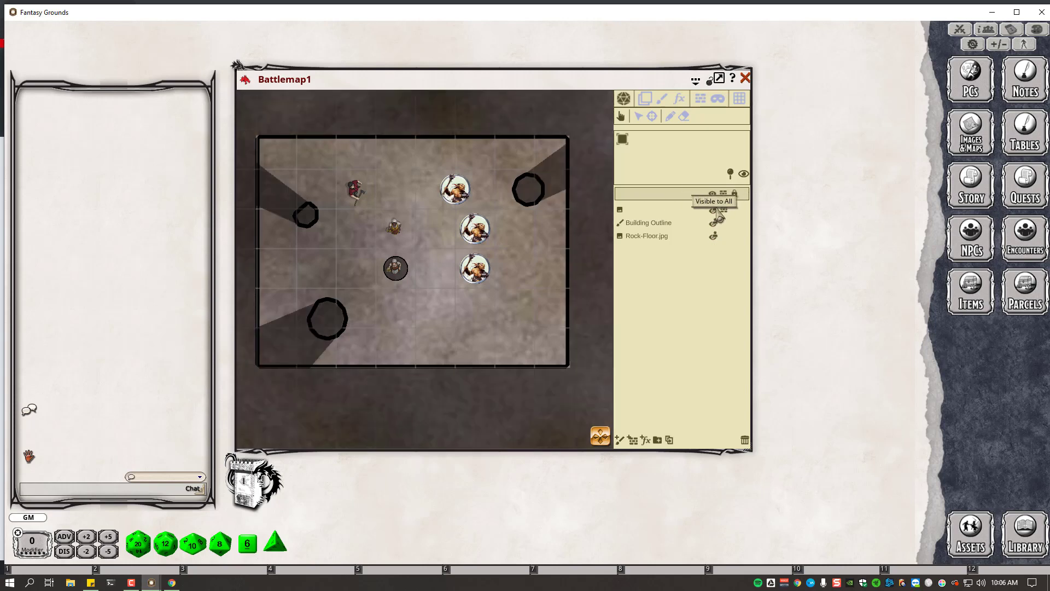
# Name the unnamed wall layer LOS
pyautogui.click(639, 210)
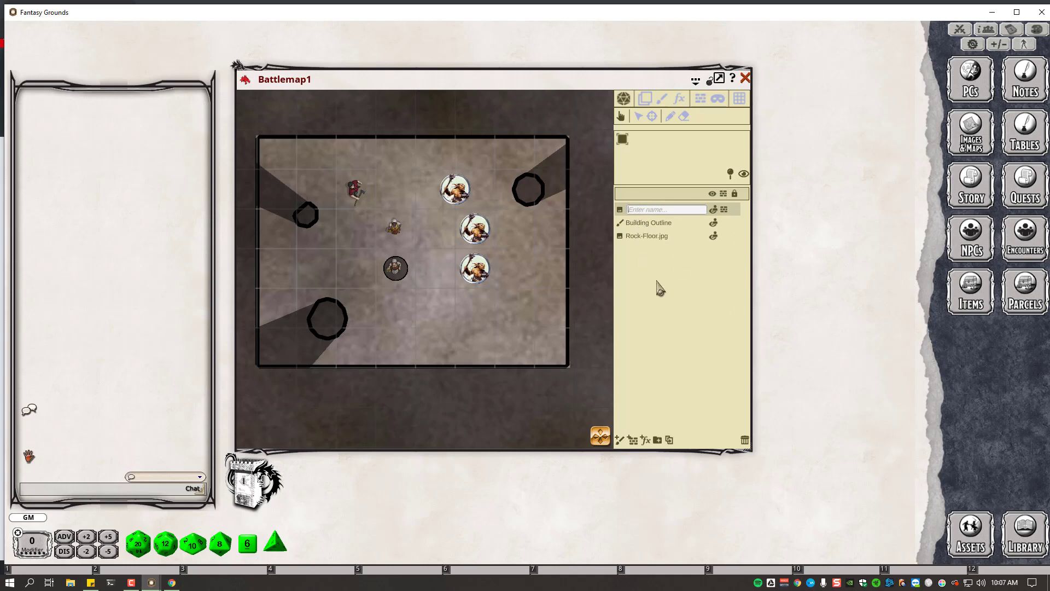
pyautogui.write('LOS')
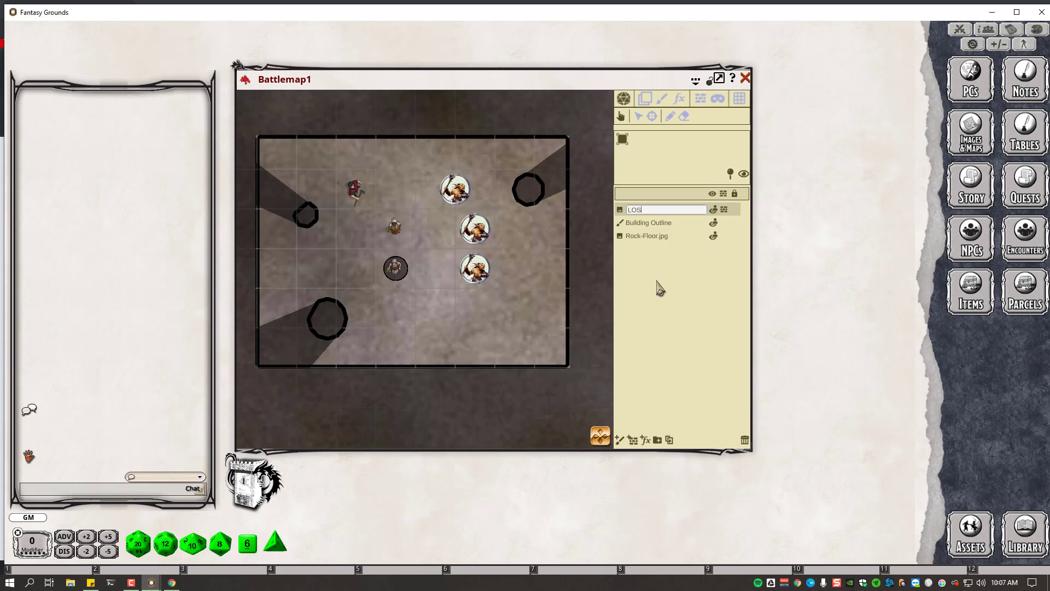
pyautogui.press('Return')
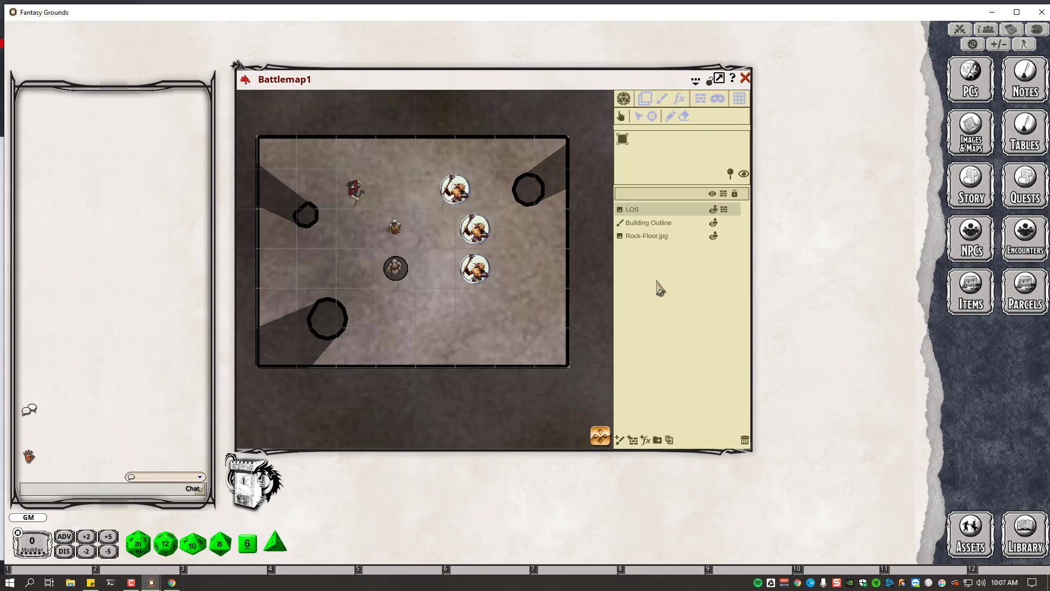
# Toggle the walls of the LOS layer off and back on
pyautogui.click(726, 210)
pyautogui.click(727, 211)
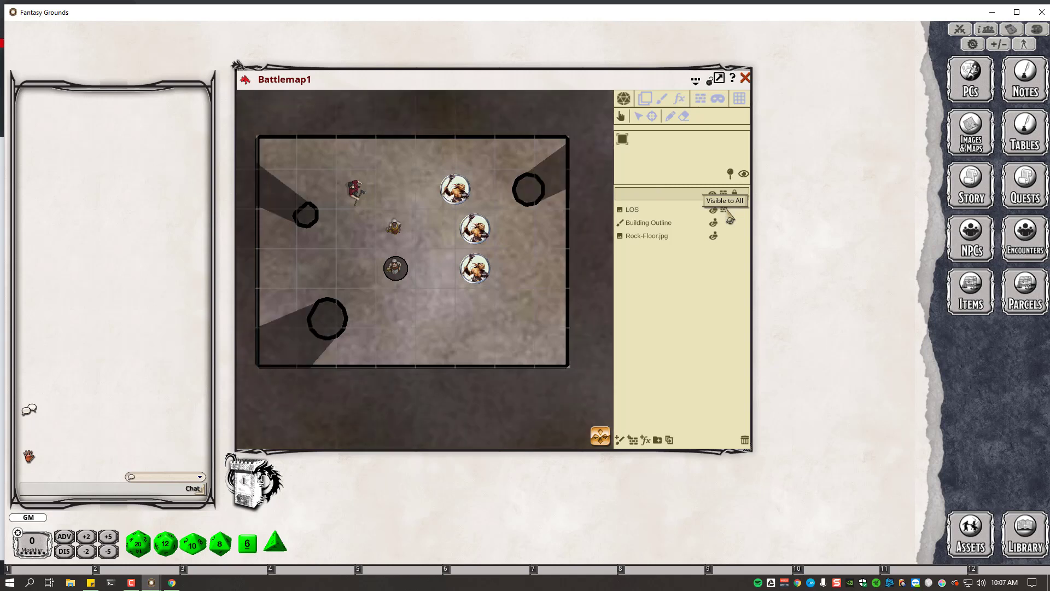
pyautogui.click(726, 211)
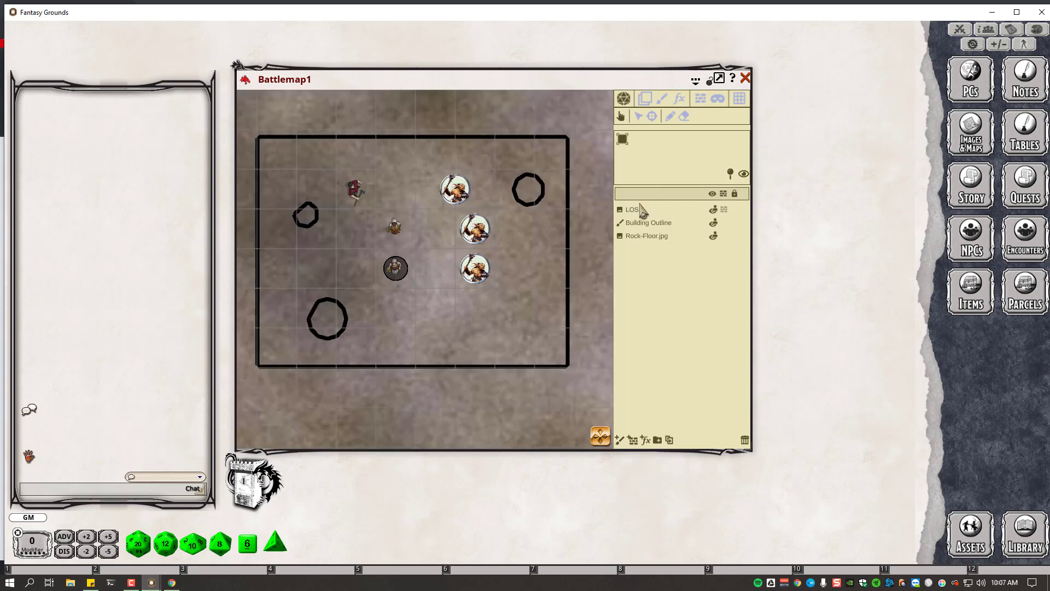
pyautogui.click(724, 210)
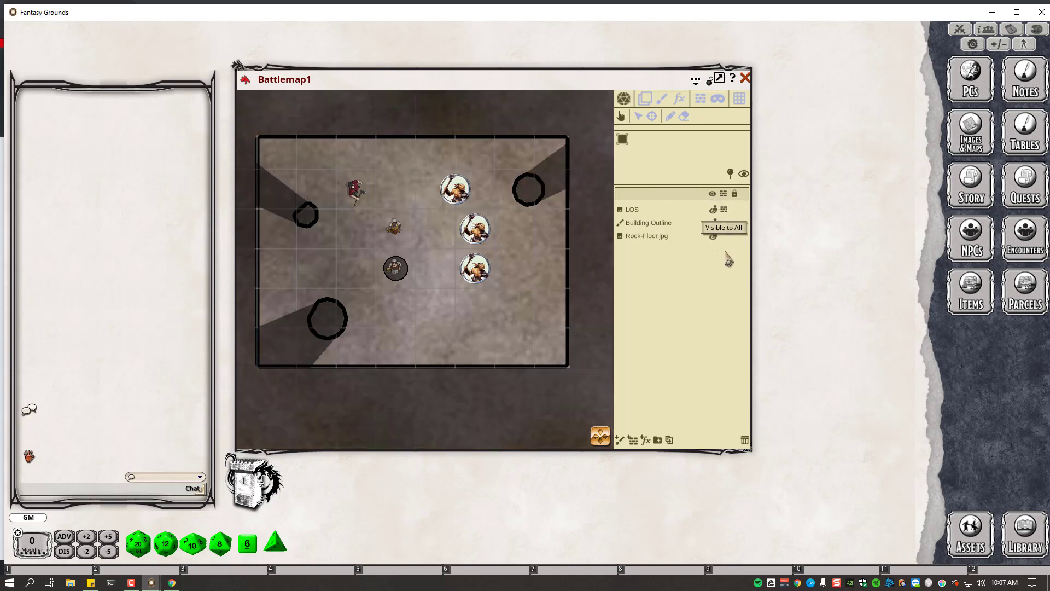
# Compare line of sight from several tokens, moving the northern monster to the building's northeast corner and the southernmost character just south of the other monsters
pyautogui.click(484, 279)
pyautogui.click(392, 268)
pyautogui.click(471, 232)
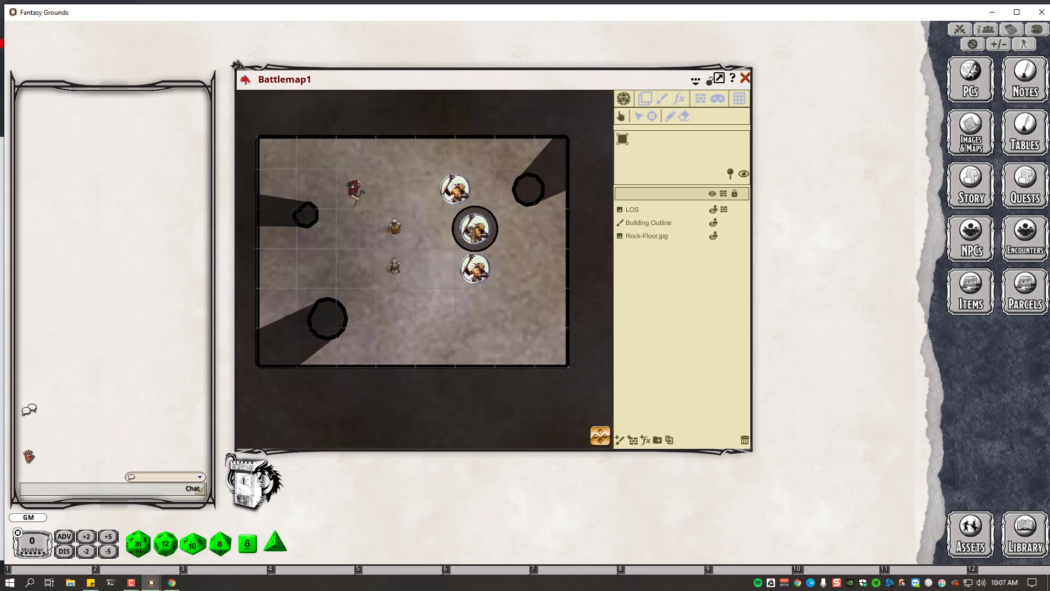
pyautogui.moveTo(455, 188); pyautogui.dragTo(549, 163)
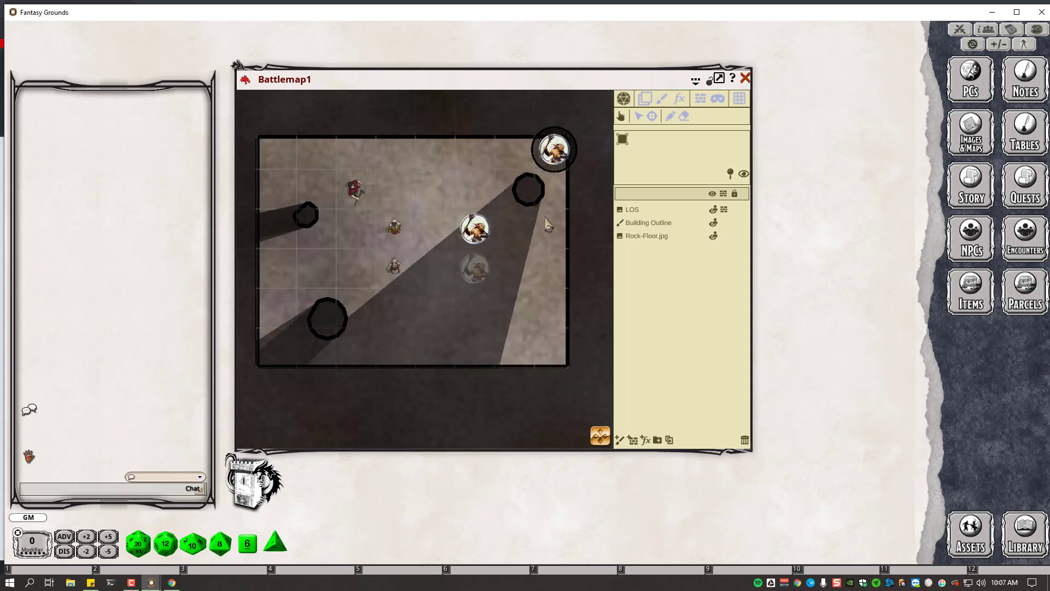
pyautogui.click(404, 236)
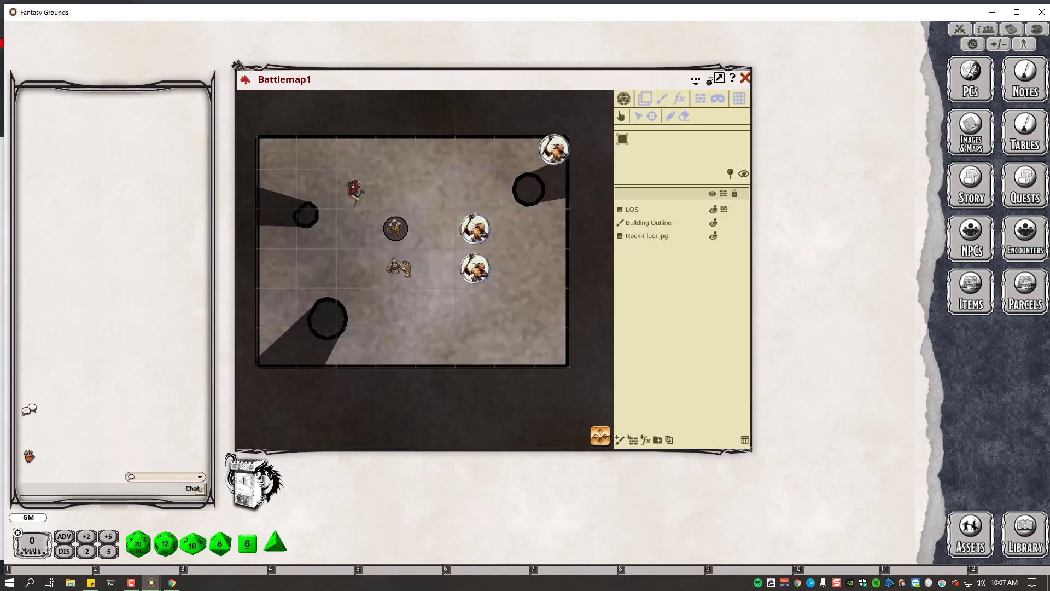
pyautogui.moveTo(403, 268); pyautogui.dragTo(475, 307)
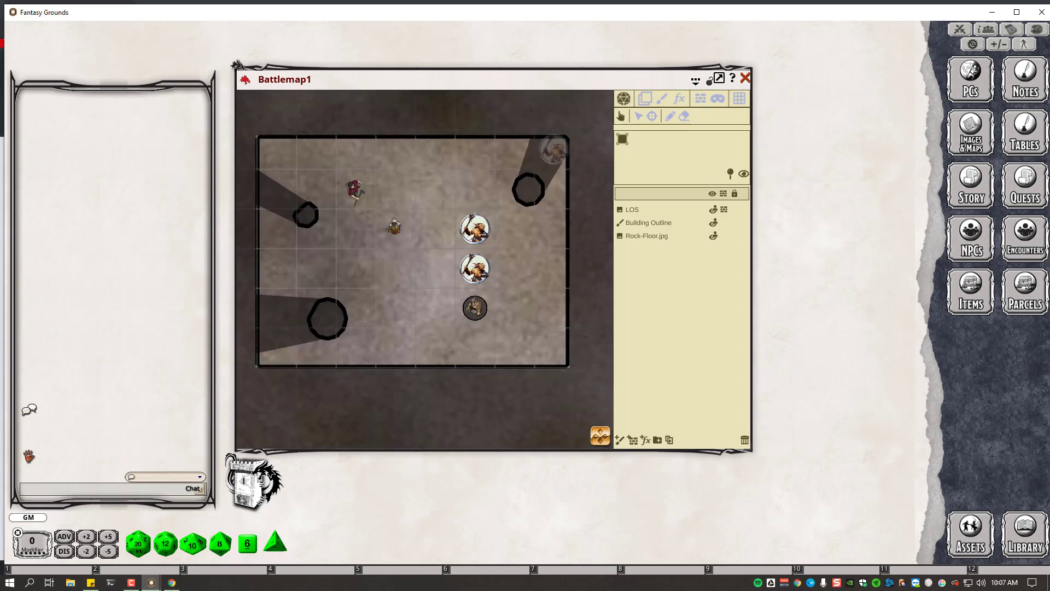
# Move the two middle monsters west toward the small character, and check the line of sight of the character southeast of them
pyautogui.moveTo(435, 269); pyautogui.dragTo(417, 268)
pyautogui.moveTo(474, 232); pyautogui.dragTo(438, 242)
pyautogui.click(473, 306)
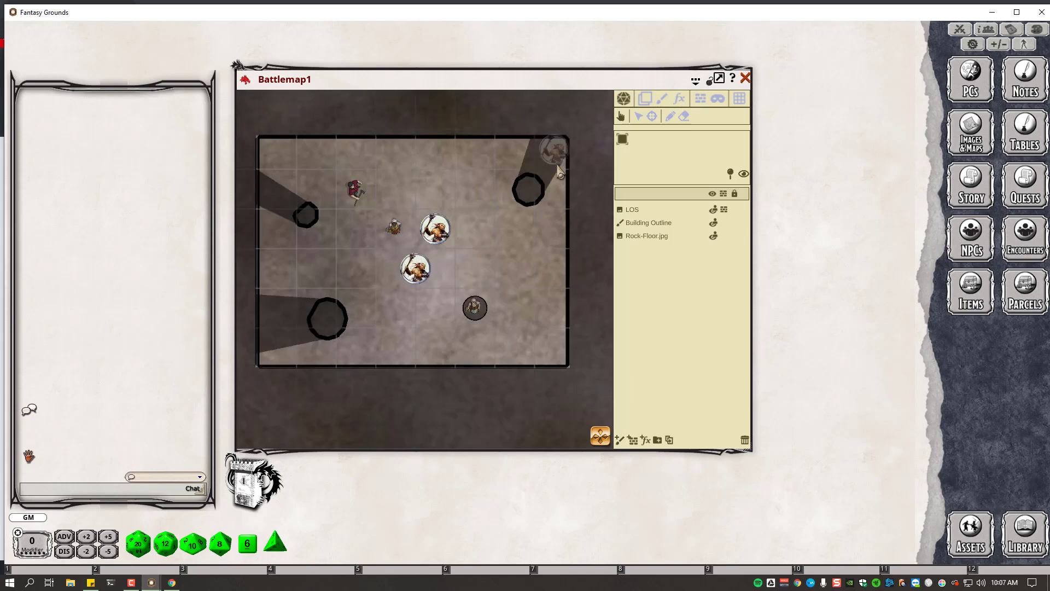
# Compare the line of sight of the monster behind the northeast pillar with that of the two central monsters
pyautogui.click(553, 159)
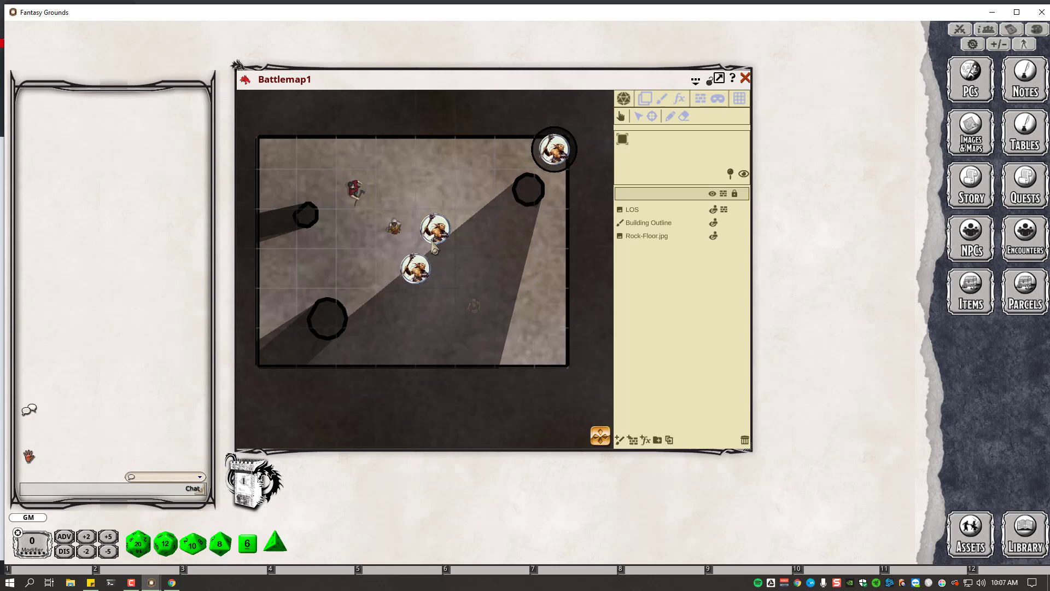
pyautogui.click(429, 278)
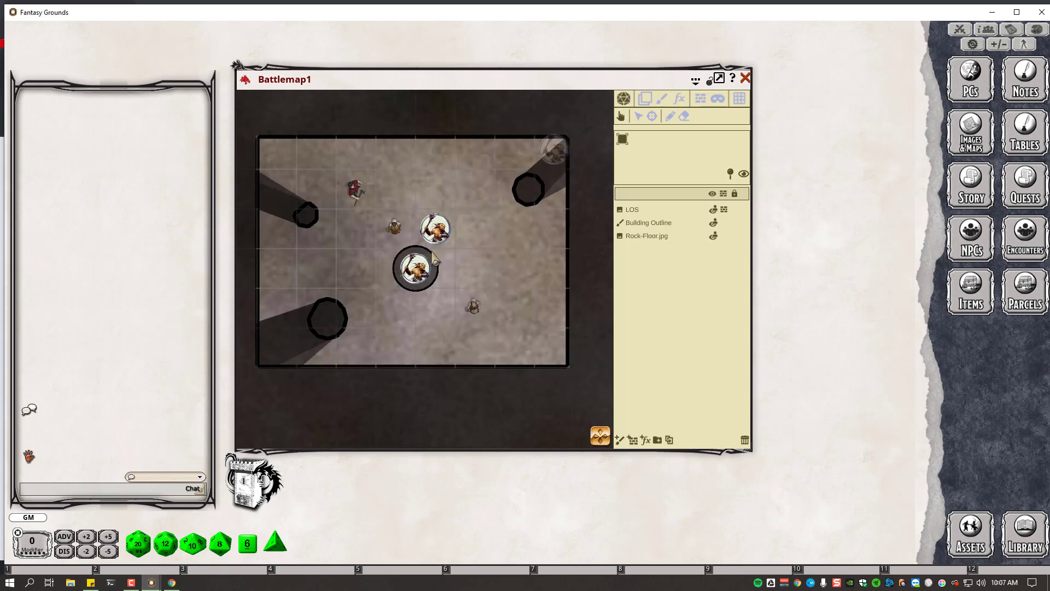
pyautogui.click(547, 153)
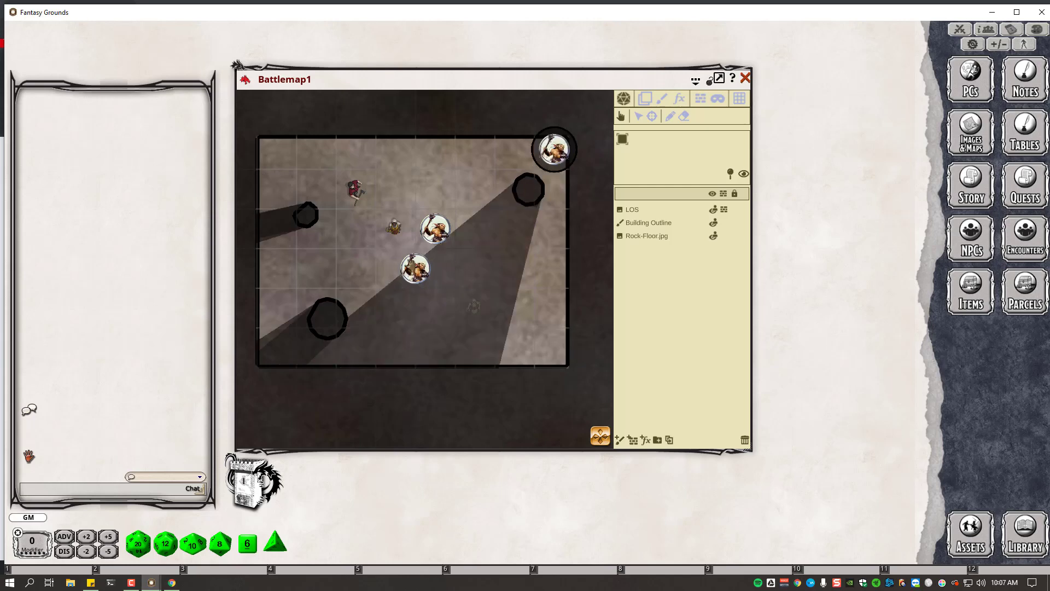
pyautogui.click(429, 235)
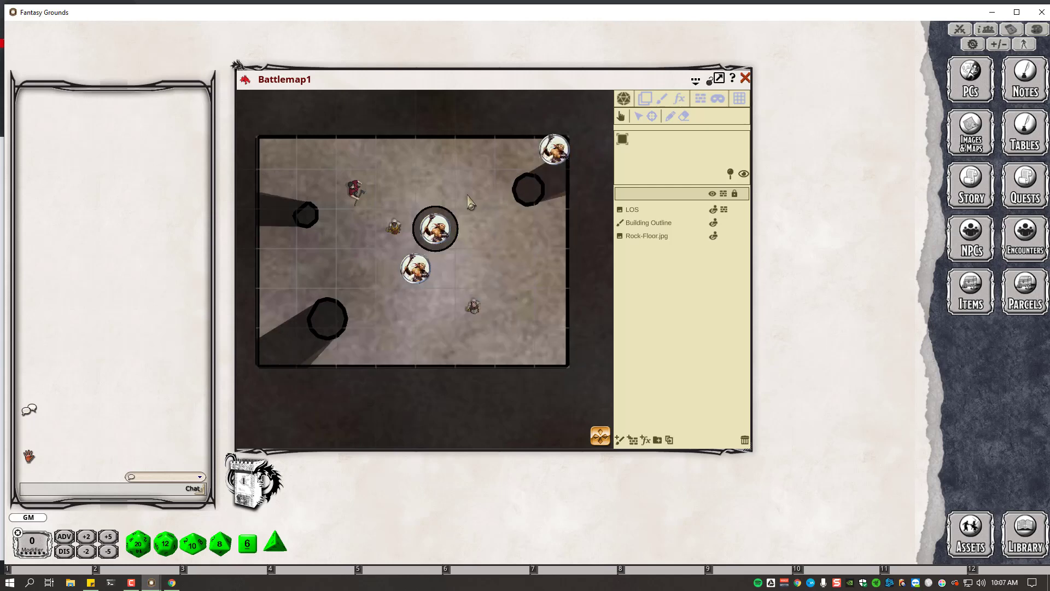
pyautogui.click(548, 155)
pyautogui.click(437, 222)
pyautogui.click(543, 146)
pyautogui.click(435, 222)
pyautogui.moveTo(437, 232); pyautogui.dragTo(549, 161)
pyautogui.rightClick(435, 227)
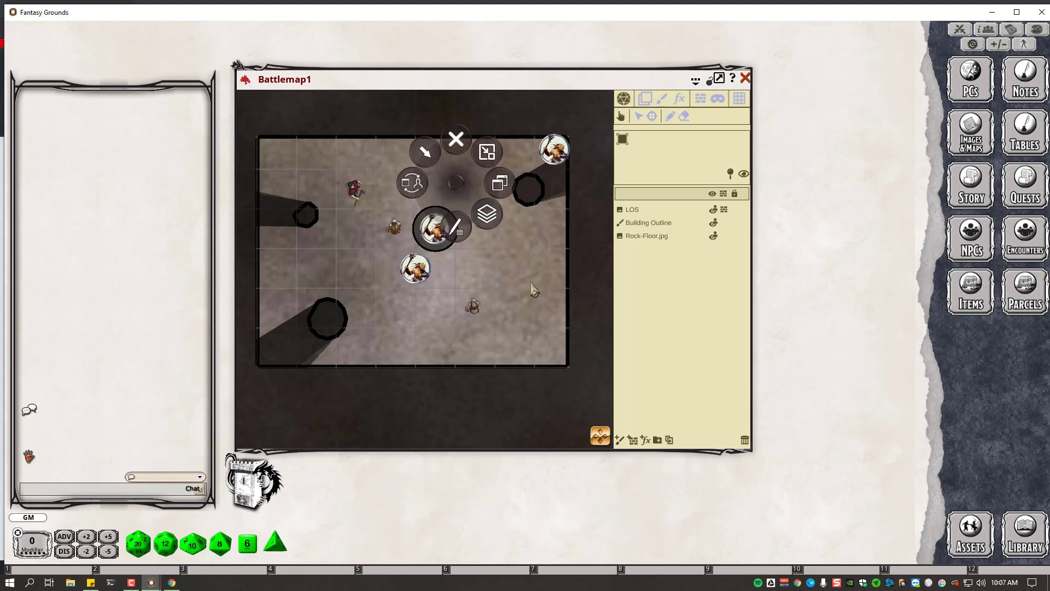
pyautogui.click(171, 582)
pyautogui.moveTo(151, 582)
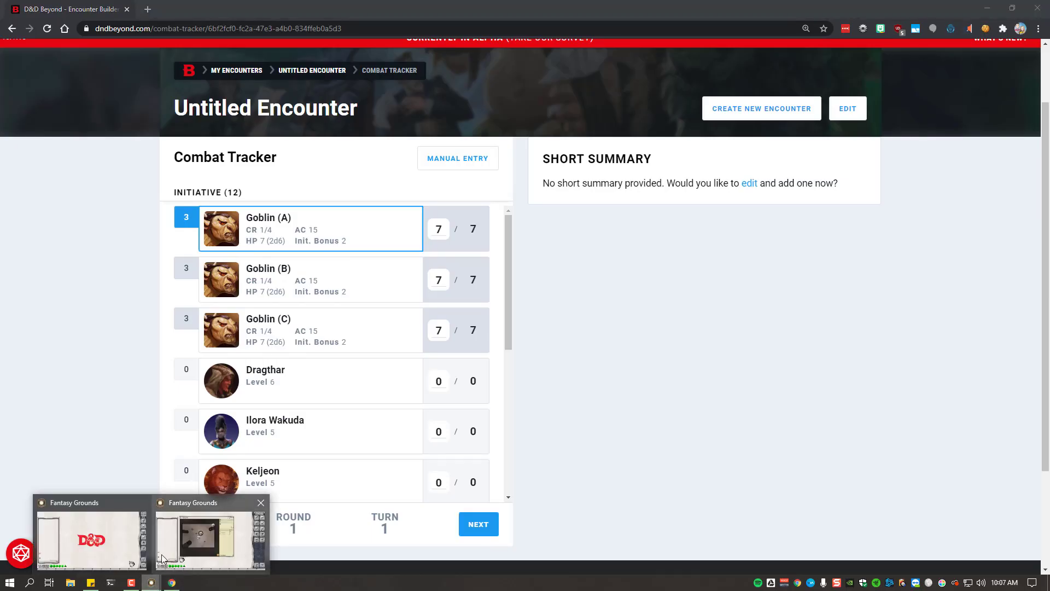
pyautogui.click(243, 539)
# Check the line of sight once more for both central monsters and the northeast corner monster
pyautogui.click(416, 278)
pyautogui.click(440, 231)
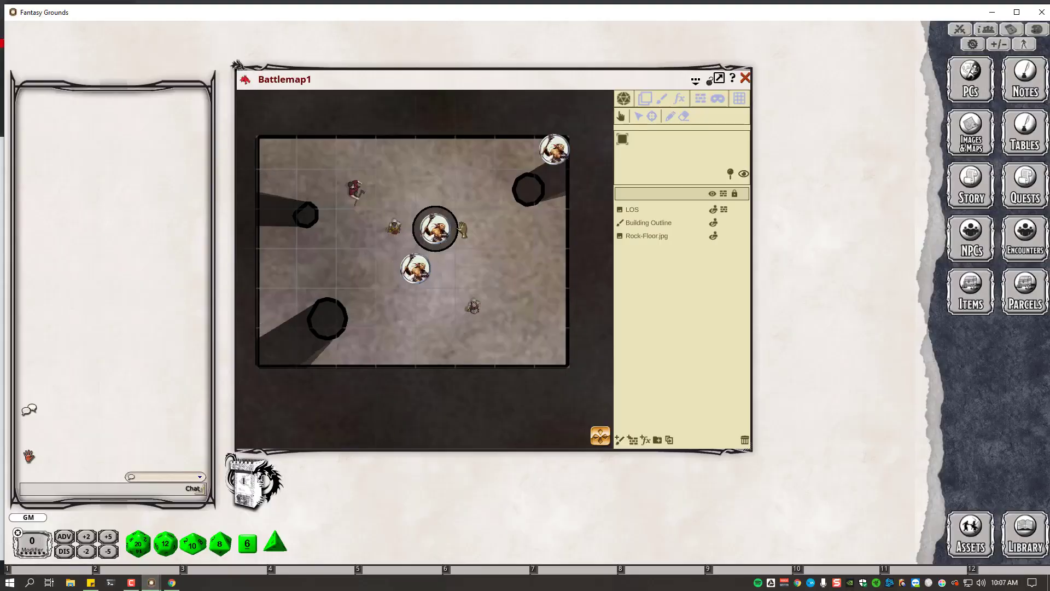
pyautogui.click(561, 157)
pyautogui.click(422, 264)
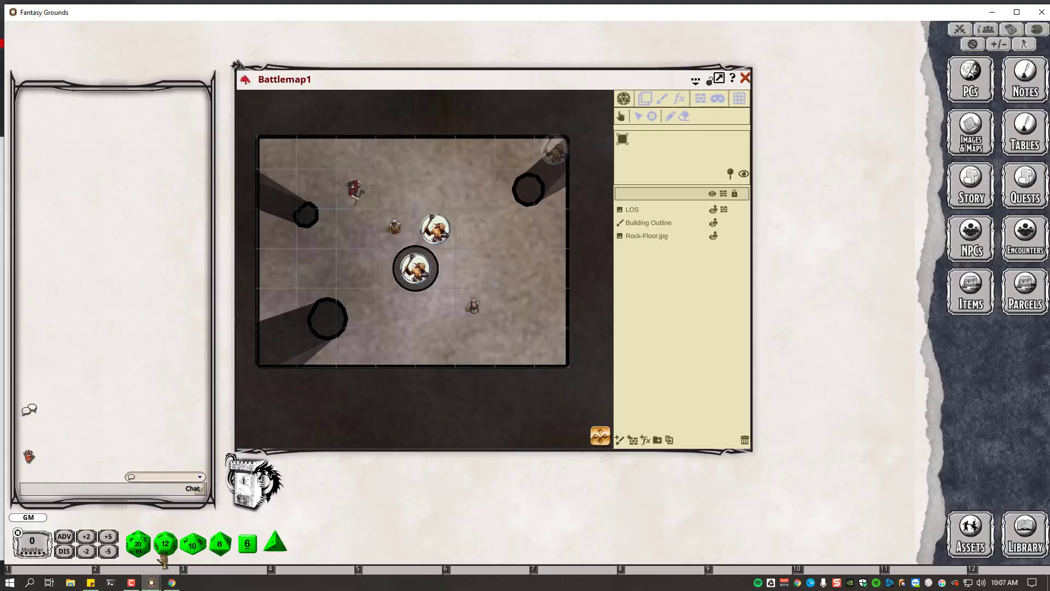
# View the player's Fantasy Grounds window before sharing the map, and return to the GM window
pyautogui.moveTo(152, 582)
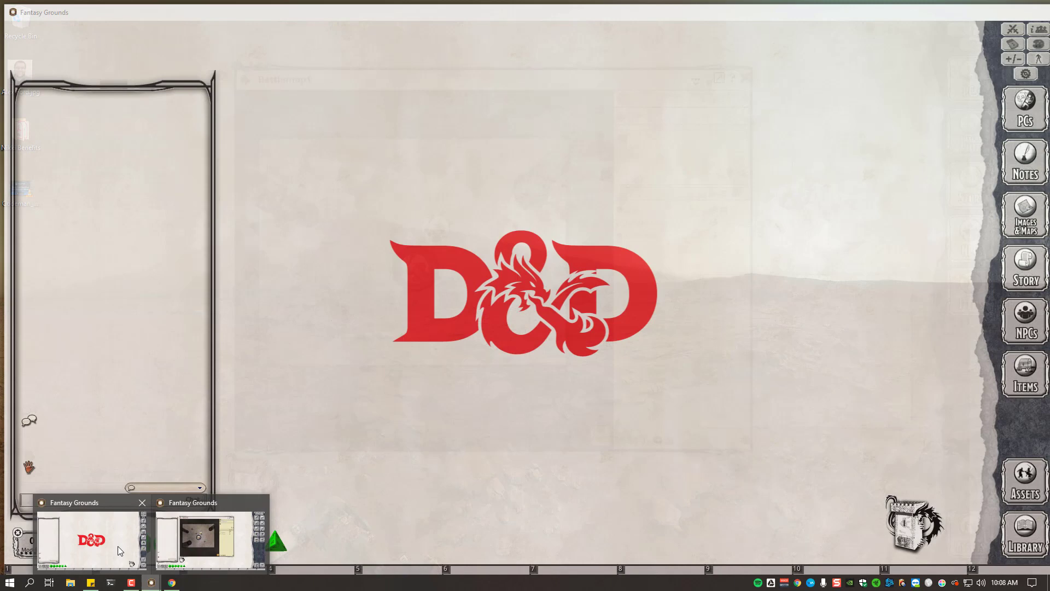
pyautogui.click(117, 546)
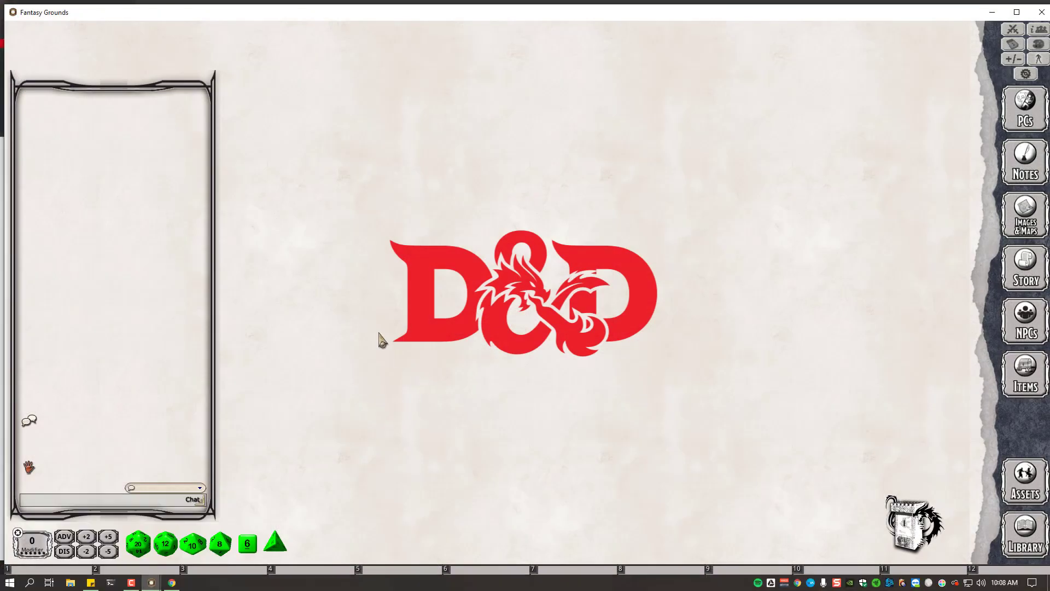
pyautogui.rightClick(125, 266)
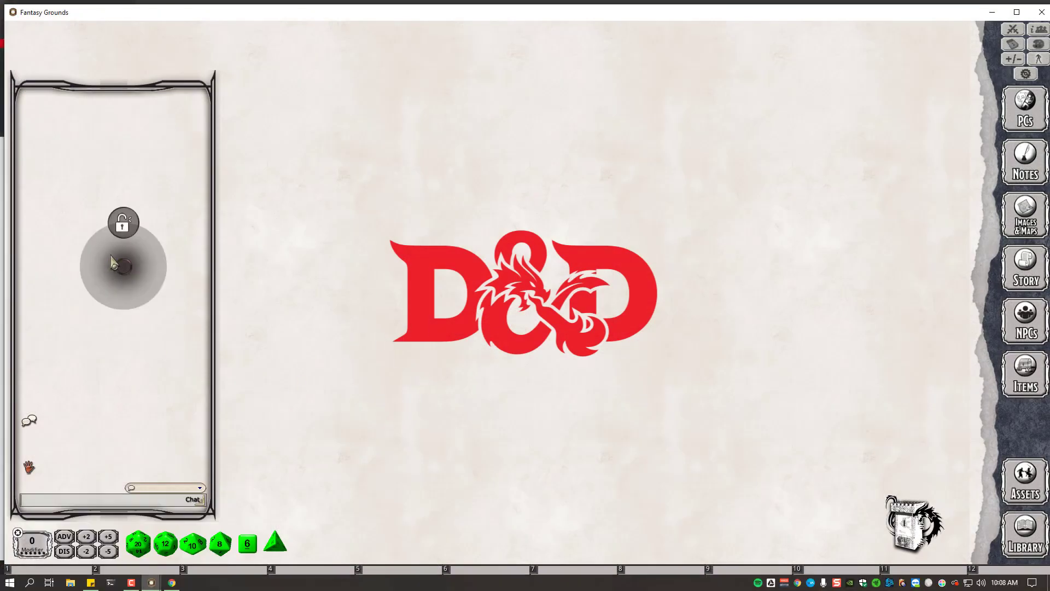
pyautogui.click(151, 583)
pyautogui.click(213, 551)
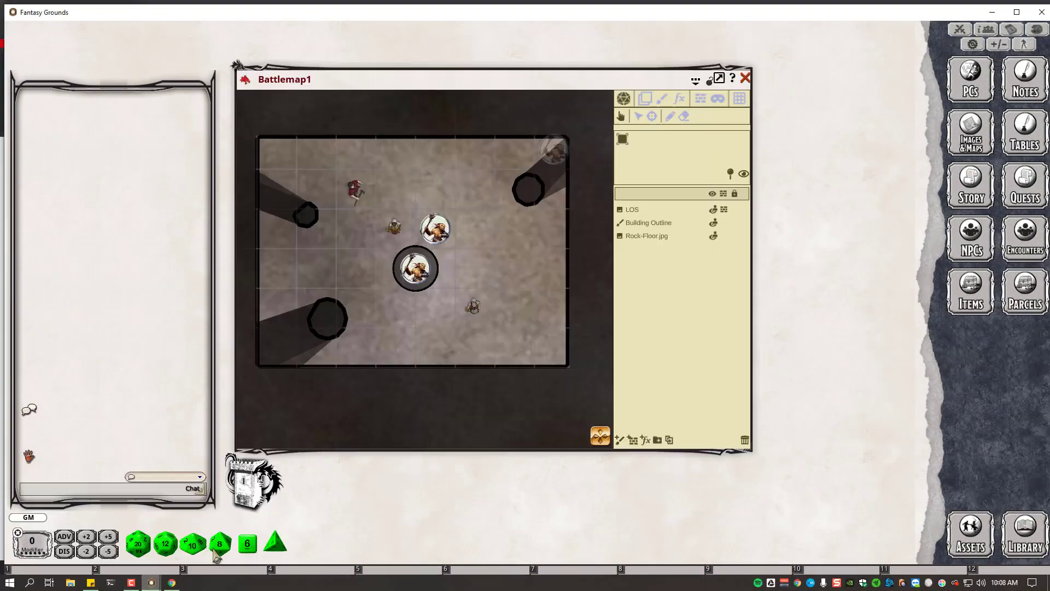
# Share Battlemap1 with the players, check its entry in the Images & Maps list, and close the list
pyautogui.rightClick(510, 241)
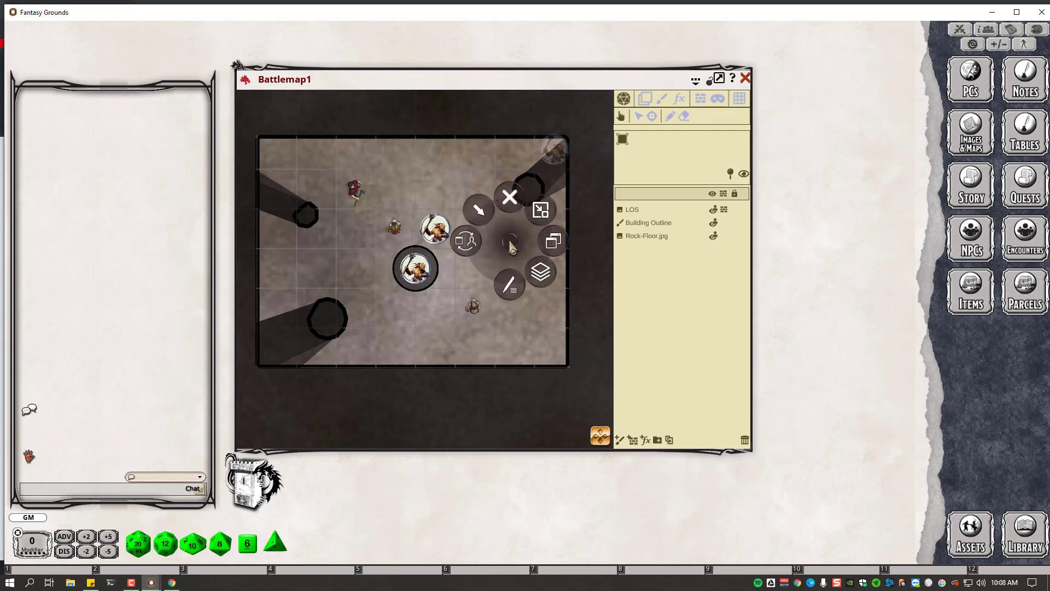
pyautogui.click(472, 247)
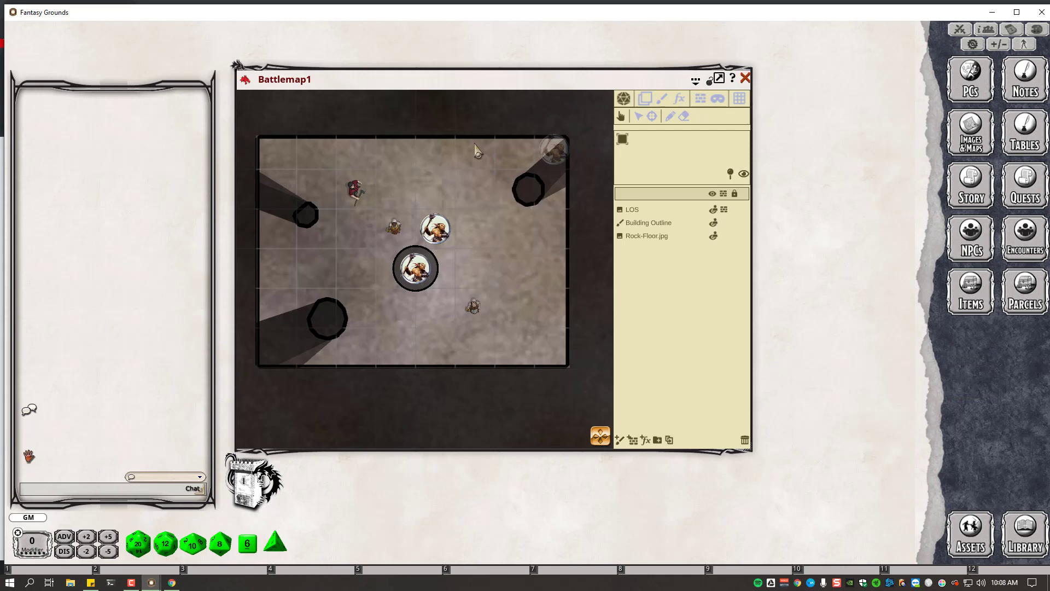
pyautogui.click(968, 134)
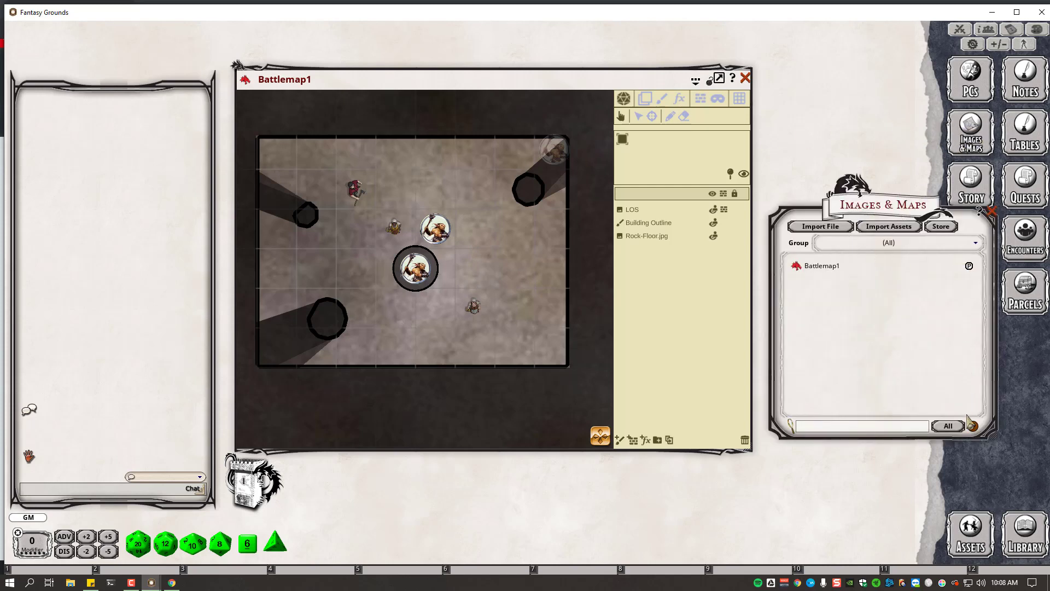
pyautogui.click(956, 429)
pyautogui.click(947, 425)
pyautogui.click(991, 211)
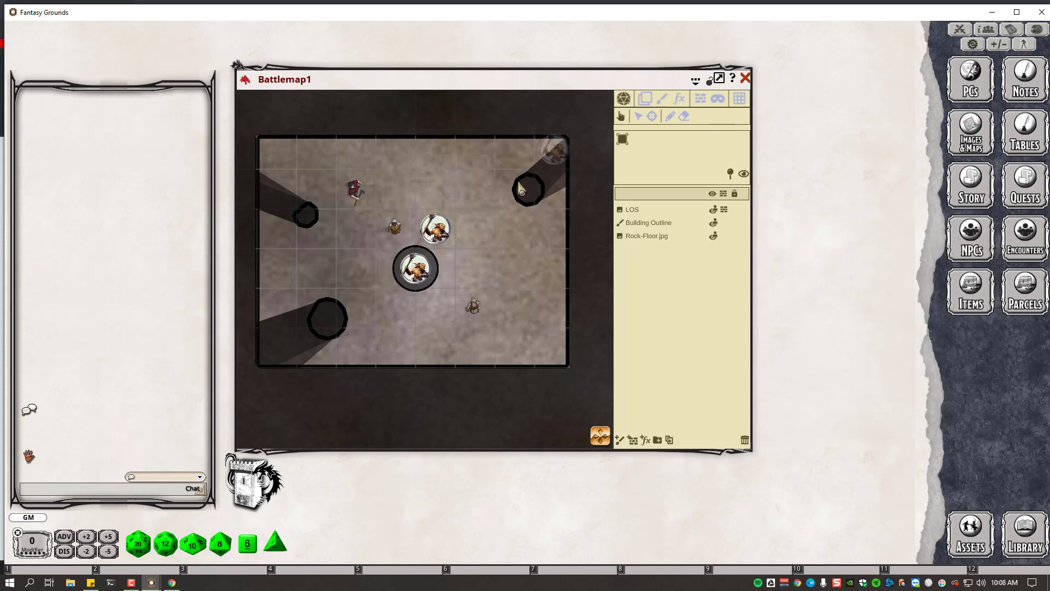
# Switch to the player's Fantasy Grounds window and reposition the shared Battlemap1 window there
pyautogui.rightClick(496, 218)
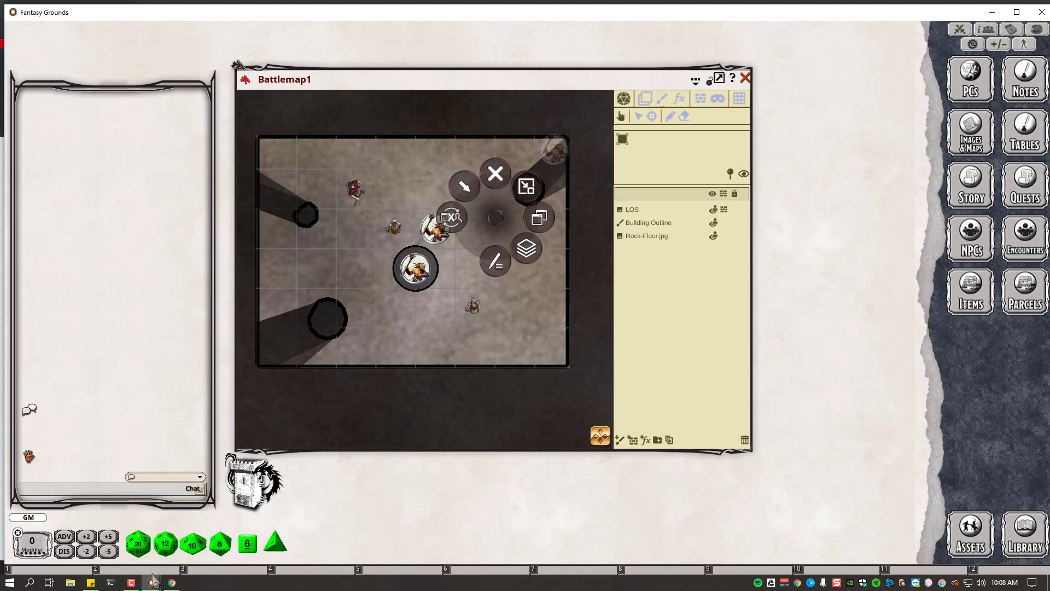
pyautogui.moveTo(153, 581)
pyautogui.click(85, 533)
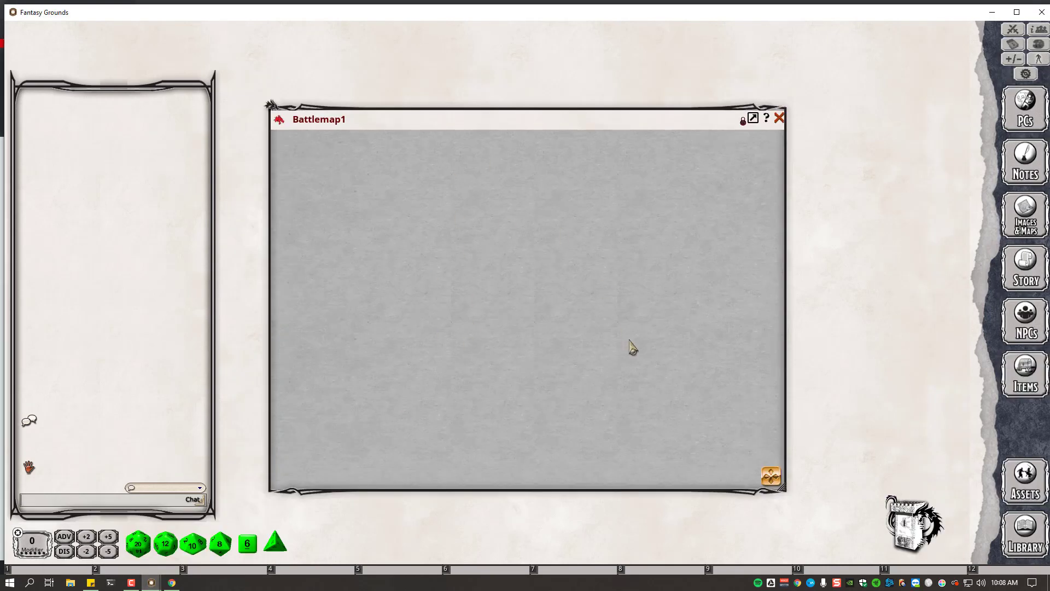
pyautogui.moveTo(560, 281); pyautogui.dragTo(586, 249)
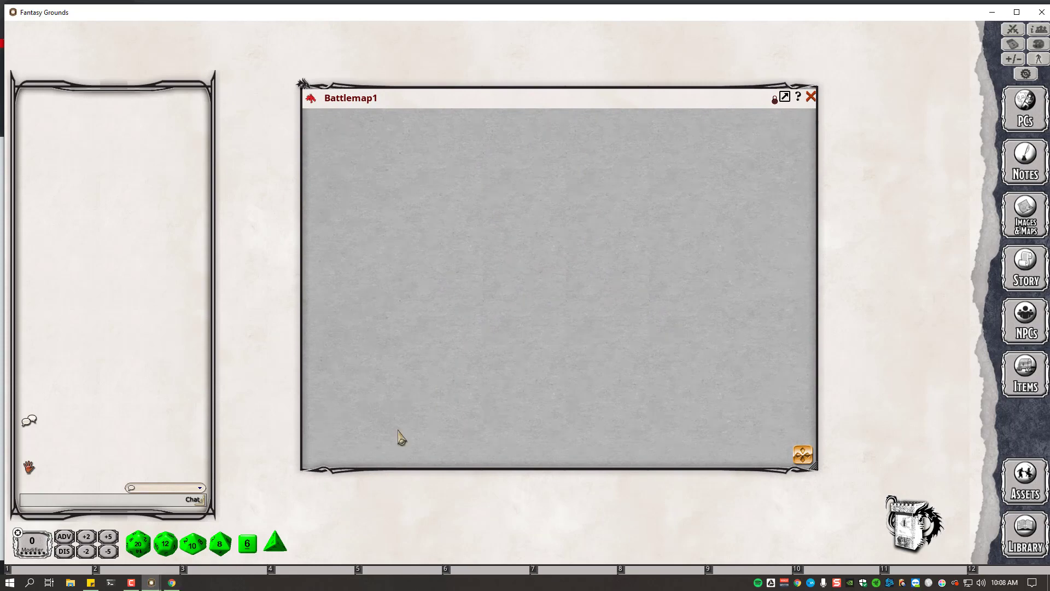
pyautogui.moveTo(542, 306); pyautogui.dragTo(528, 334)
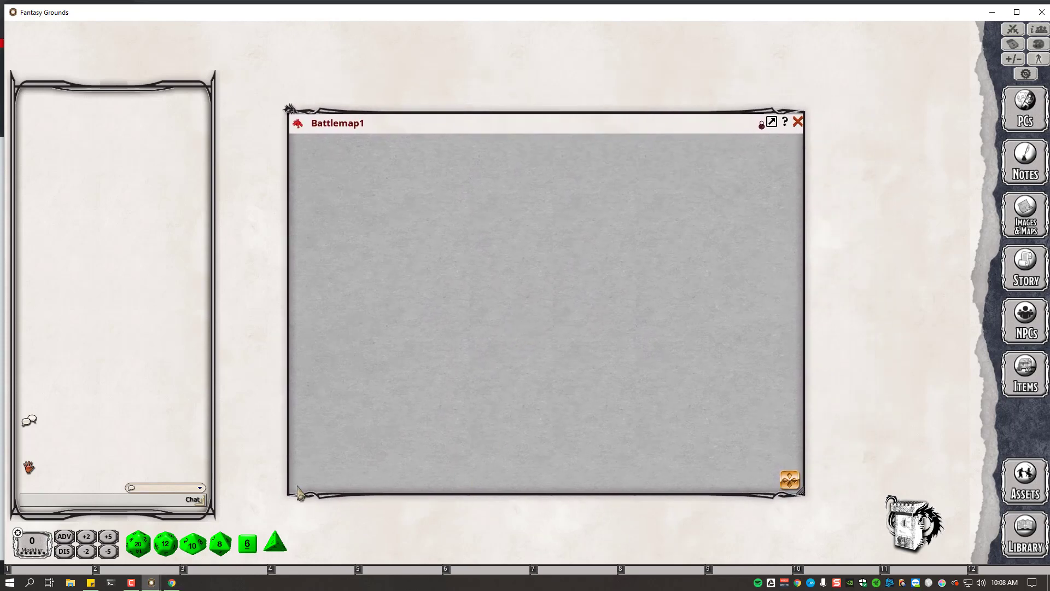
# Compare the map with the GM's view, and shorten the player's Battlemap1 window
pyautogui.click(151, 582)
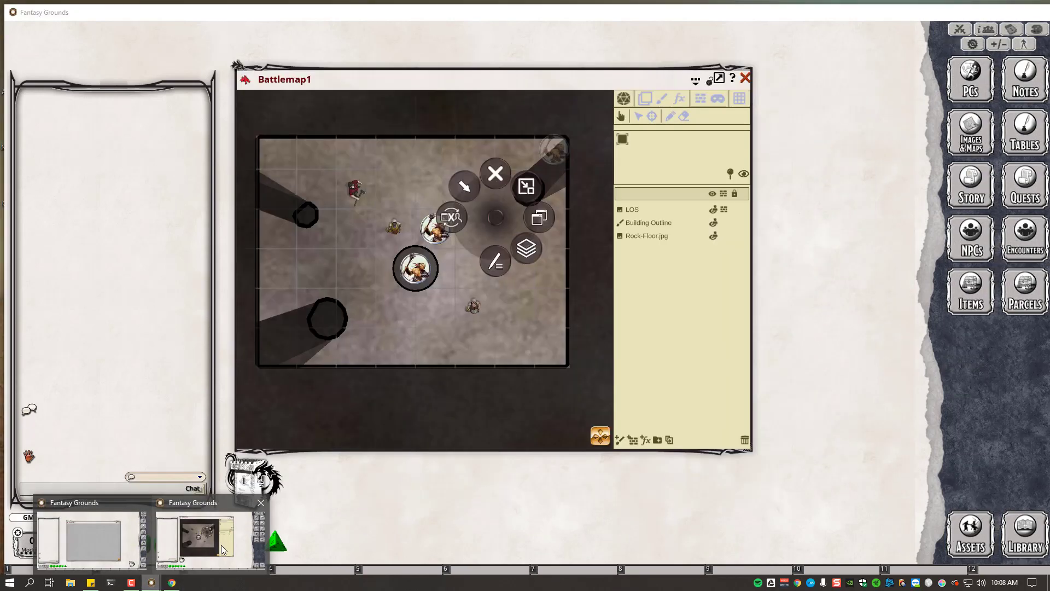
pyautogui.click(221, 545)
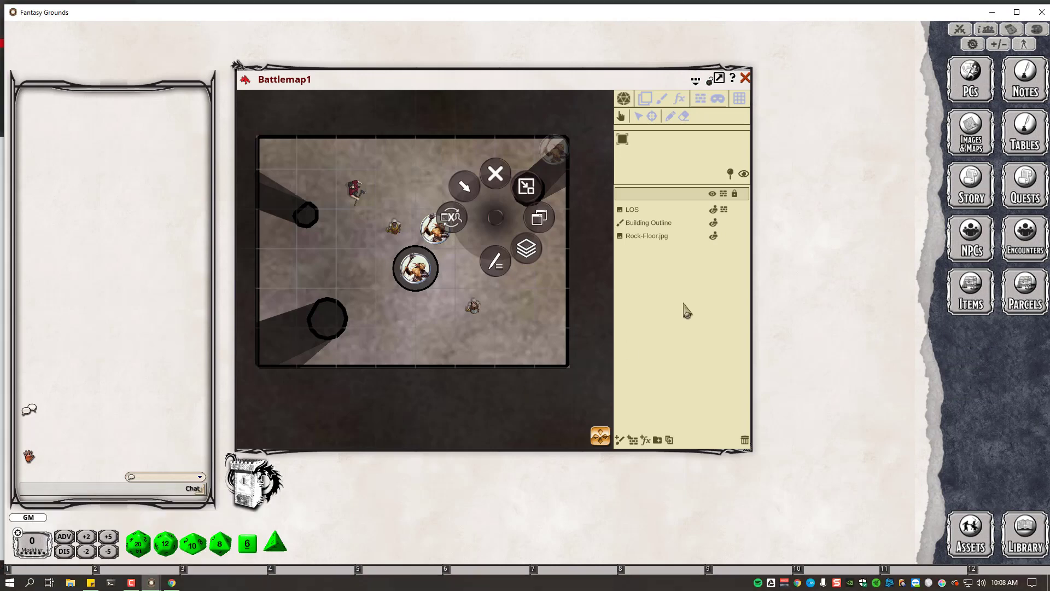
pyautogui.click(151, 582)
pyautogui.click(112, 547)
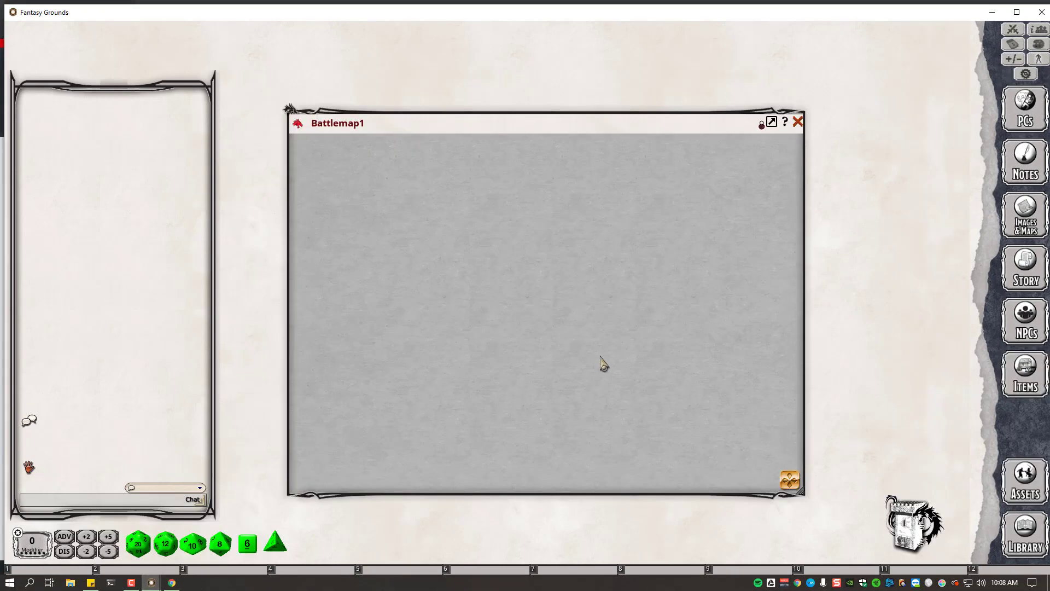
pyautogui.moveTo(819, 509); pyautogui.dragTo(824, 434)
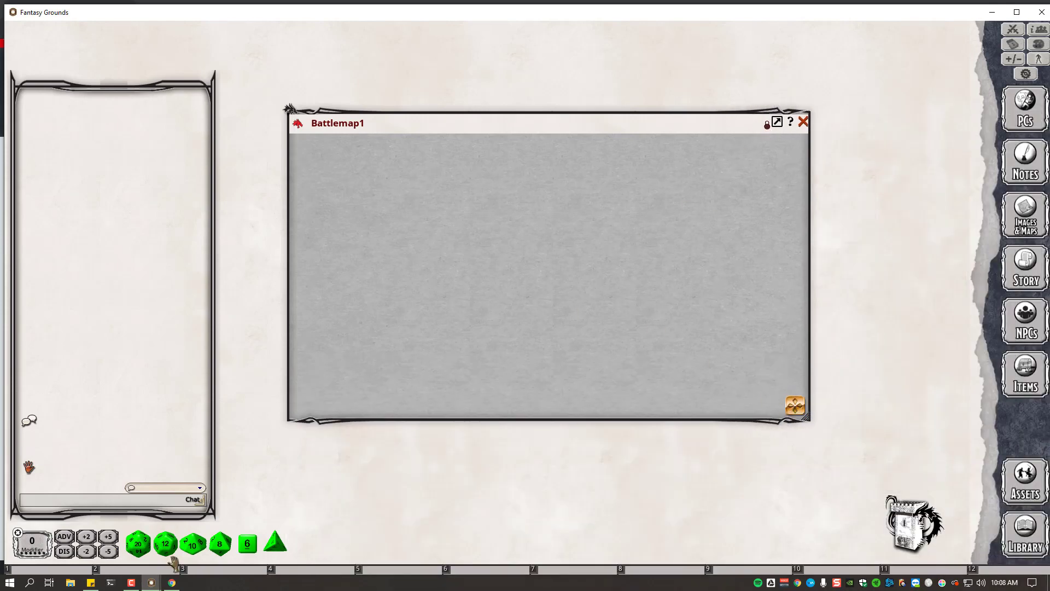
# Return to the GM window and turn off line of sight for Battlemap1
pyautogui.moveTo(152, 582)
pyautogui.click(192, 553)
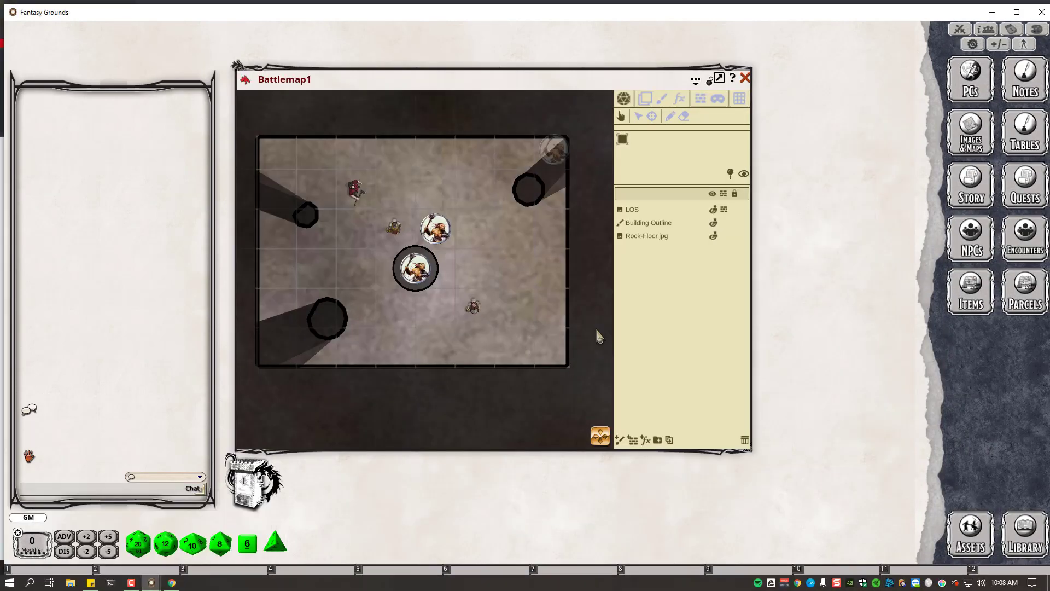
pyautogui.click(744, 173)
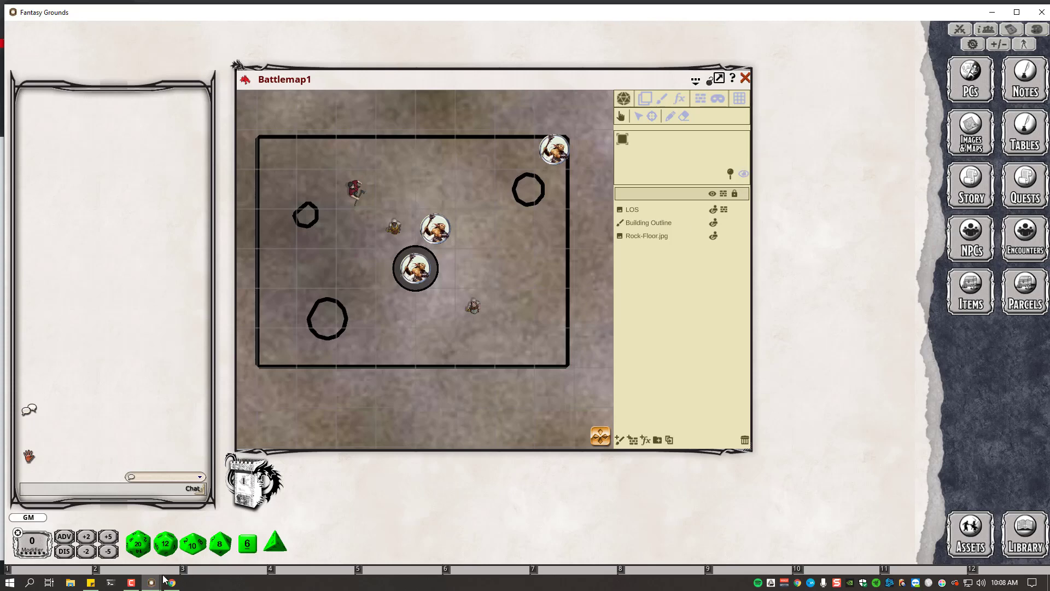
# Examine the unrestricted map and its tokens in the player's Fantasy Grounds window
pyautogui.moveTo(164, 579)
pyautogui.click(90, 539)
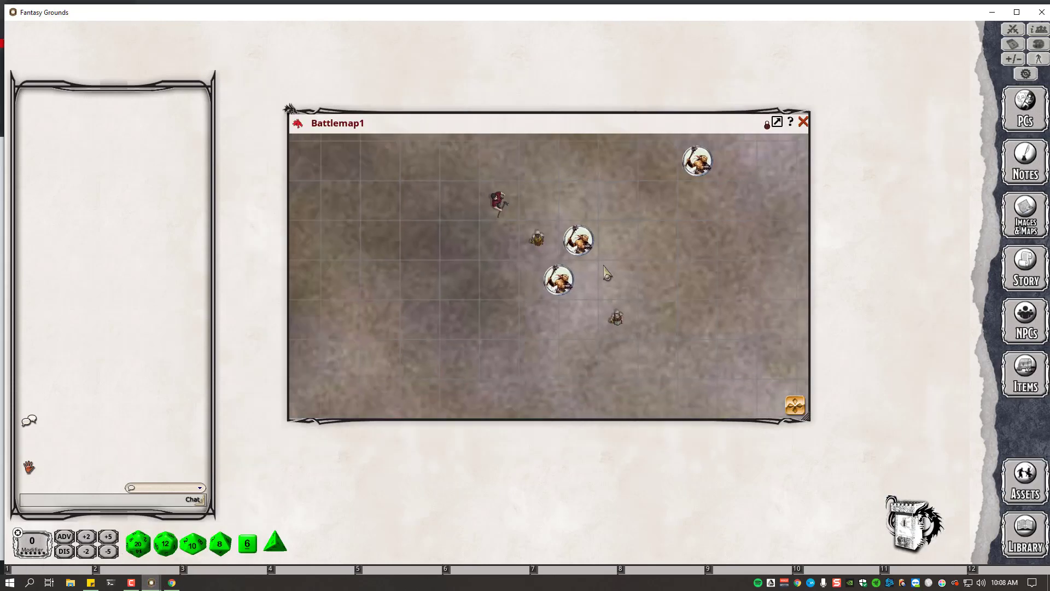
pyautogui.scroll(-5, 614, 270)
pyautogui.scroll(3, 629, 262)
pyautogui.moveTo(639, 262); pyautogui.dragTo(587, 291)
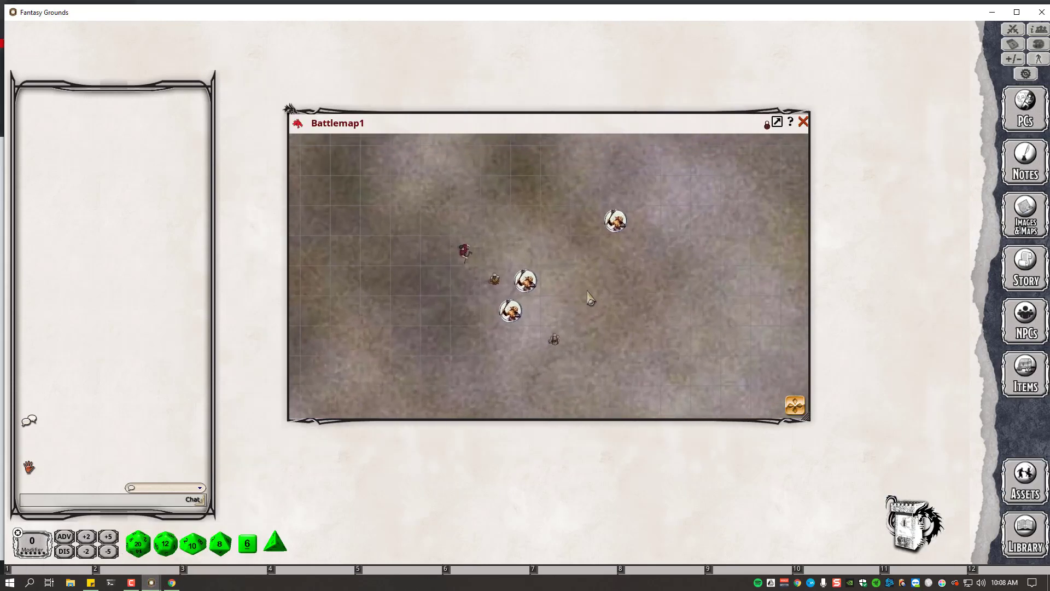
# In the GM window, switch the Building Outline layer to Invisible and make it visible again
pyautogui.click(158, 580)
pyautogui.click(240, 535)
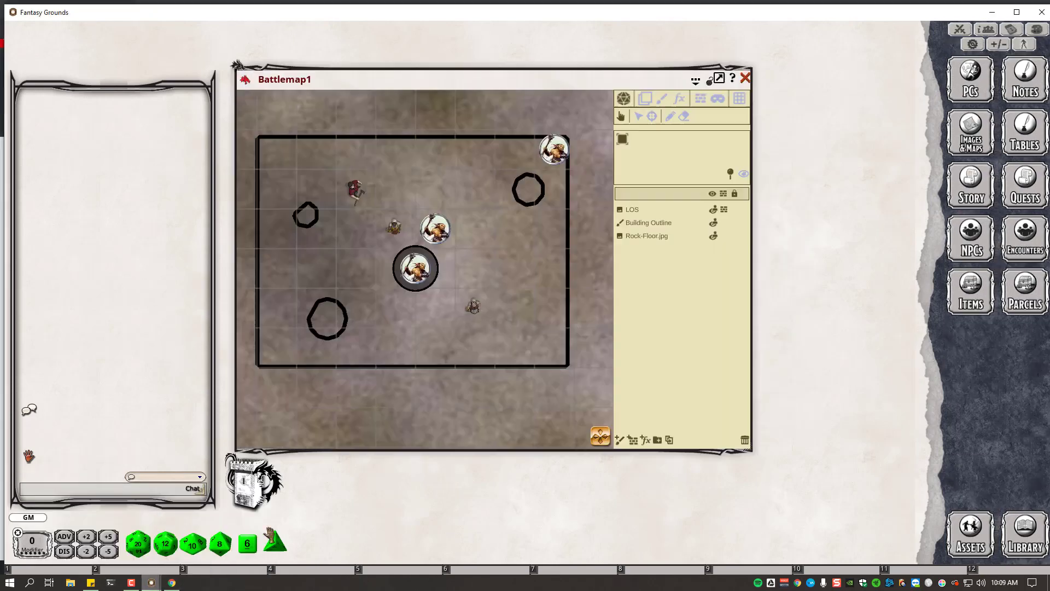
pyautogui.click(652, 224)
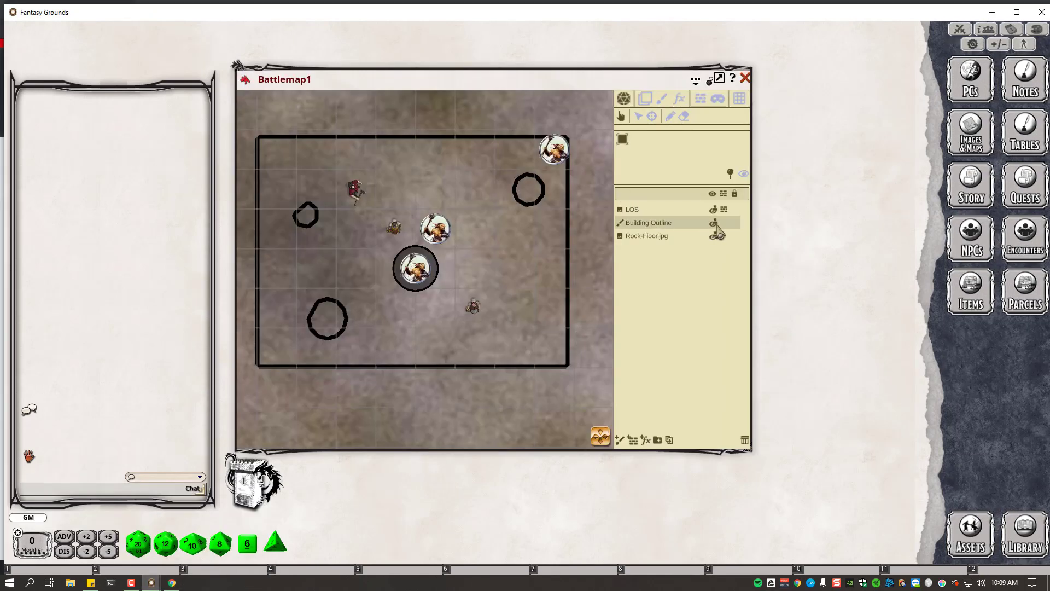
pyautogui.click(716, 224)
pyautogui.click(715, 224)
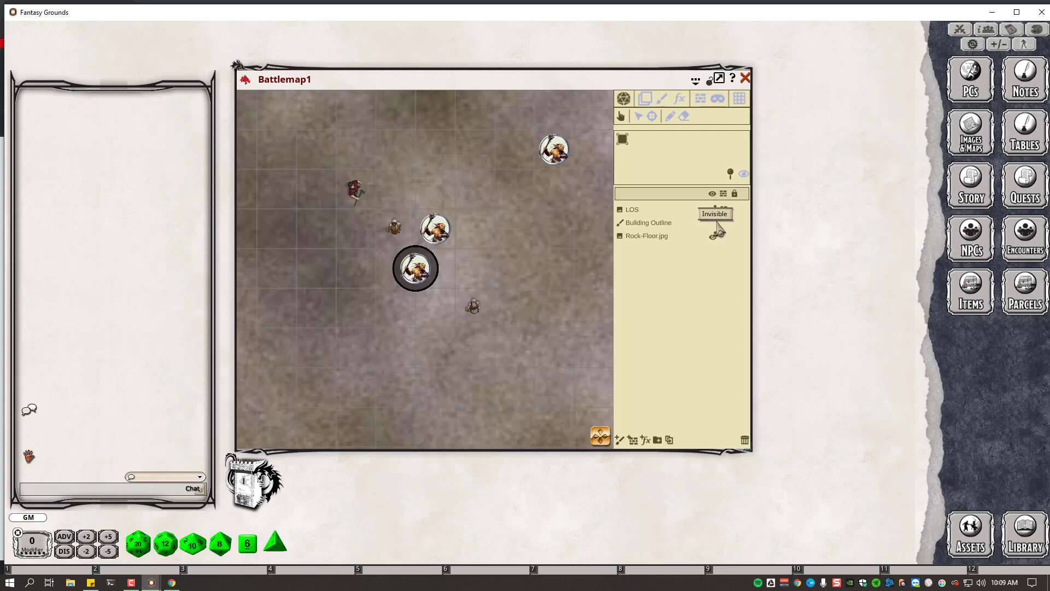
pyautogui.click(715, 223)
# Check the player's Battlemap1 view for the Building Outline layer across a wider area
pyautogui.click(162, 580)
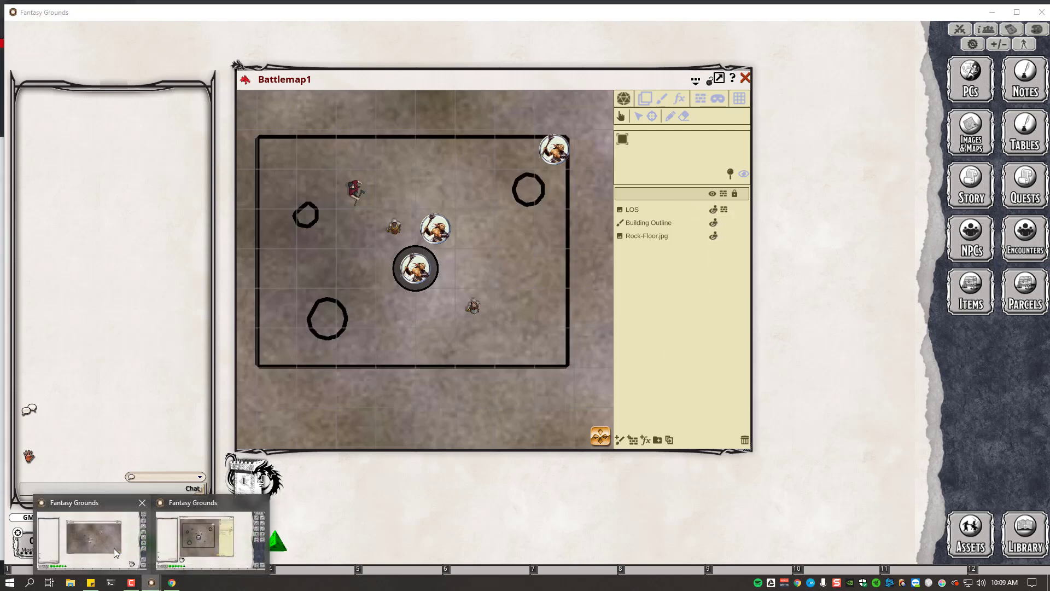
pyautogui.click(206, 539)
pyautogui.scroll(-3, 602, 325)
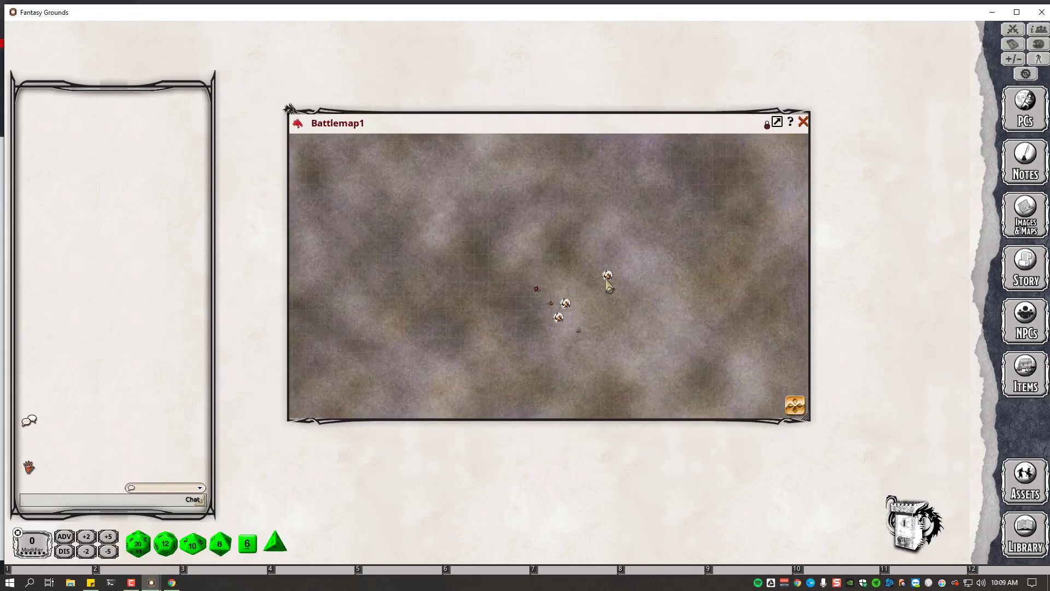
pyautogui.scroll(2, 613, 327)
pyautogui.scroll(-5, 612, 327)
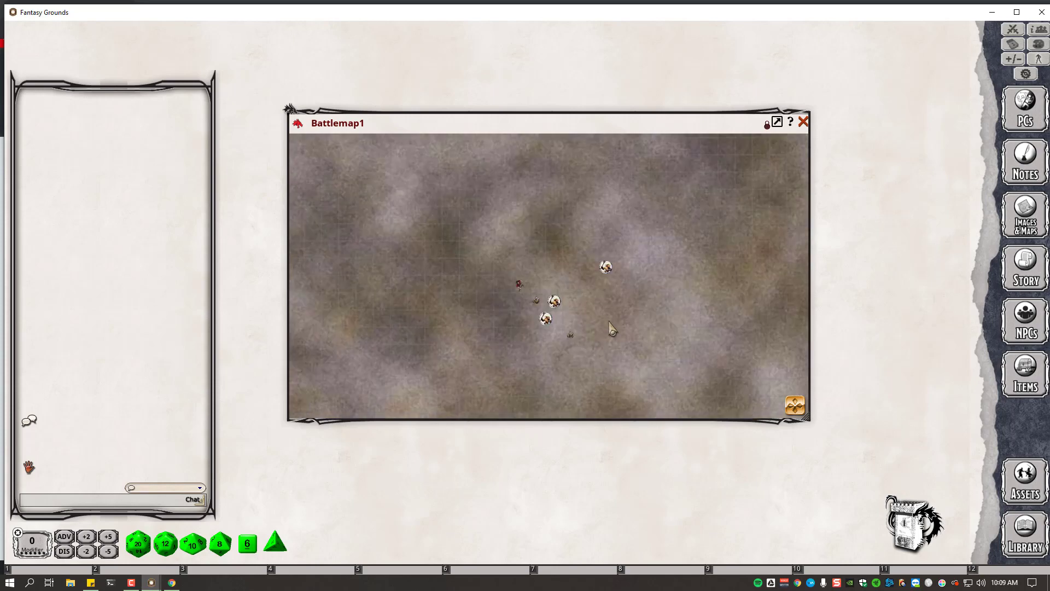
# Examine the token group in the player's Battlemap1 view and move the small brown token beside the round tokens to a neighbouring square
pyautogui.scroll(-2, 612, 329)
pyautogui.scroll(6, 629, 344)
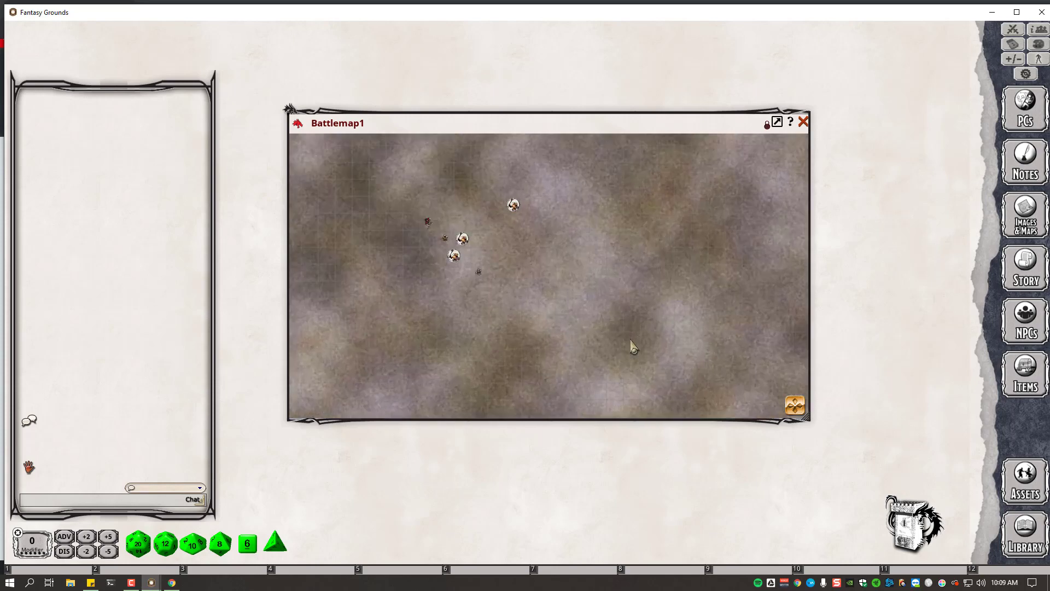
pyautogui.moveTo(489, 257); pyautogui.dragTo(588, 324)
pyautogui.scroll(2, 534, 284)
pyautogui.scroll(-1, 552, 290)
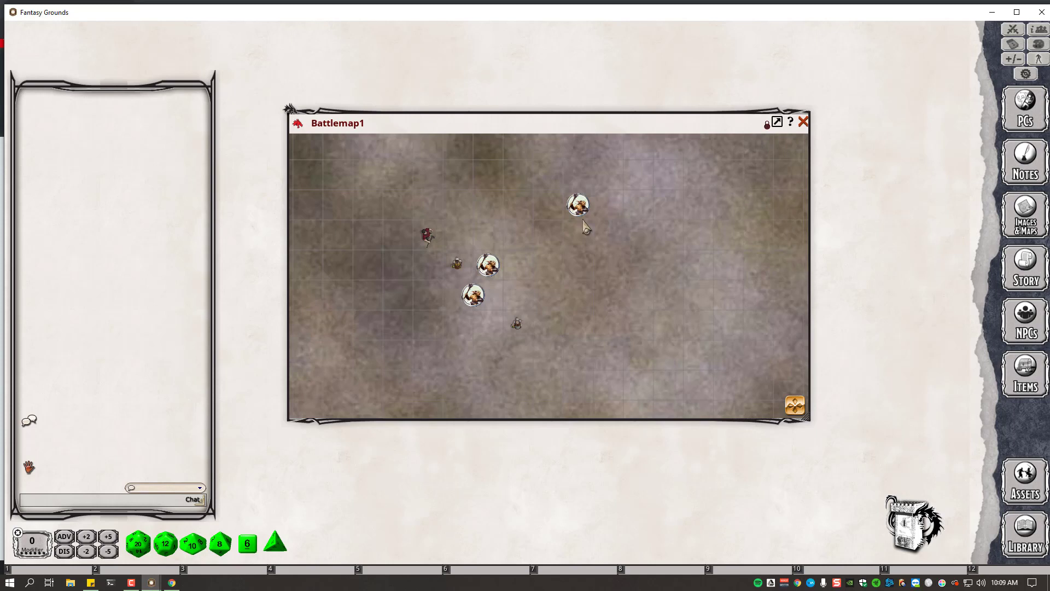
pyautogui.scroll(-2, 555, 249)
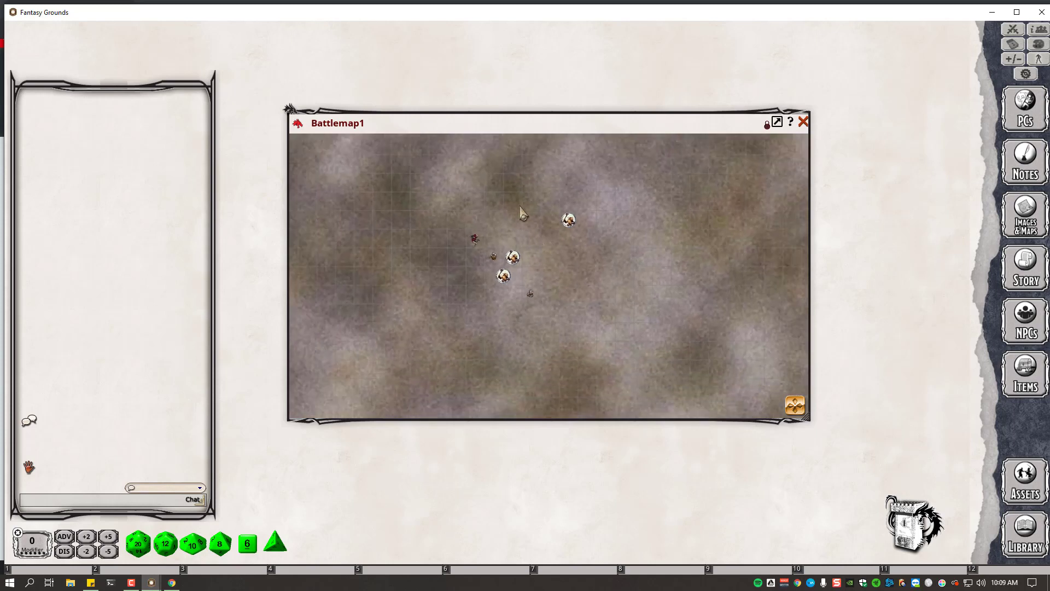
pyautogui.moveTo(567, 247); pyautogui.dragTo(617, 284)
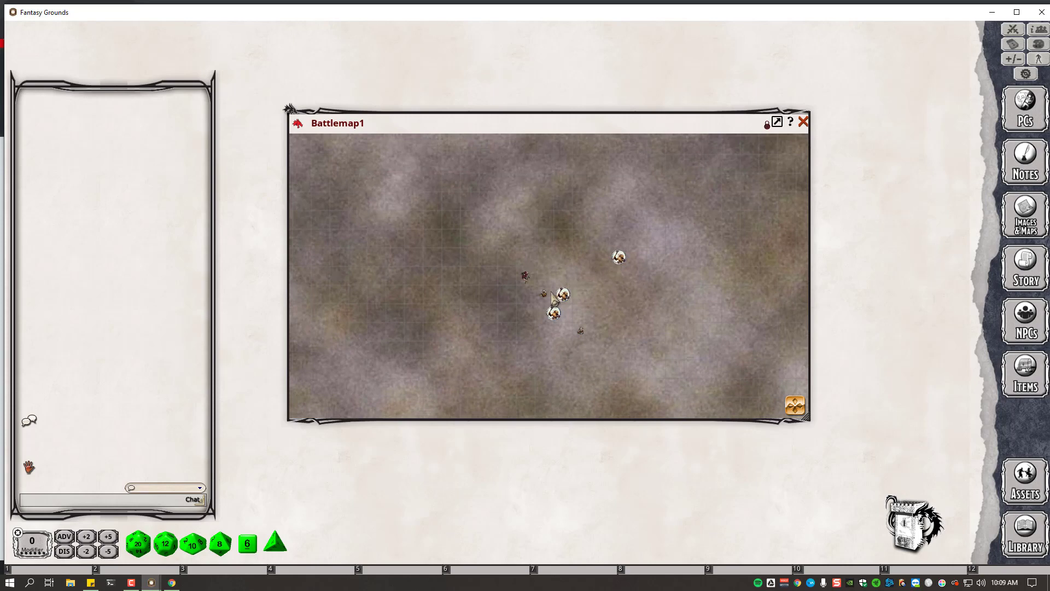
pyautogui.moveTo(542, 299); pyautogui.dragTo(529, 277)
# Create a new player character in the player's window and name it Player1
pyautogui.click(1027, 120)
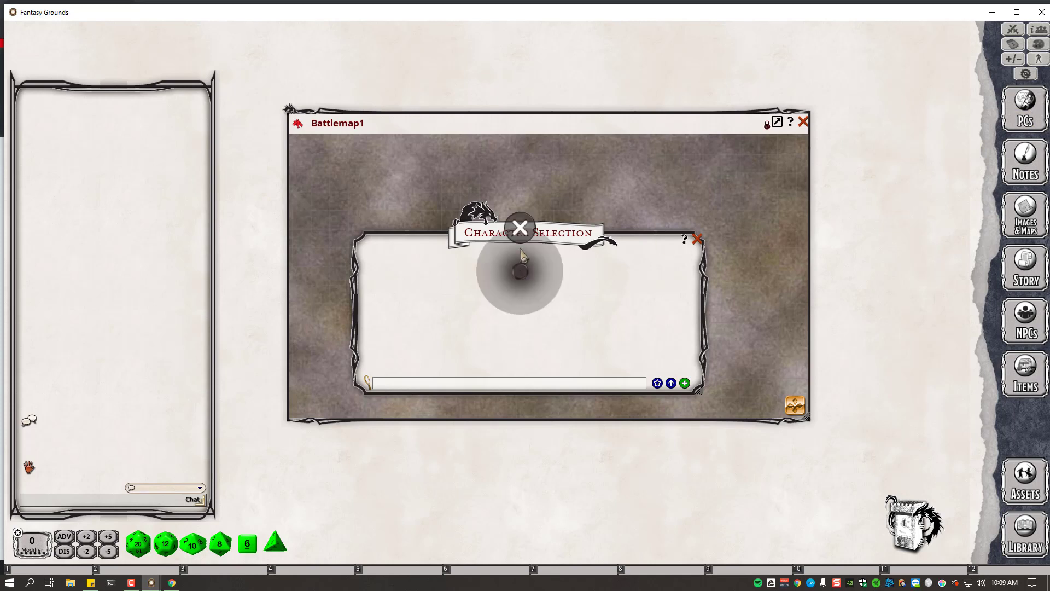
pyautogui.click(683, 385)
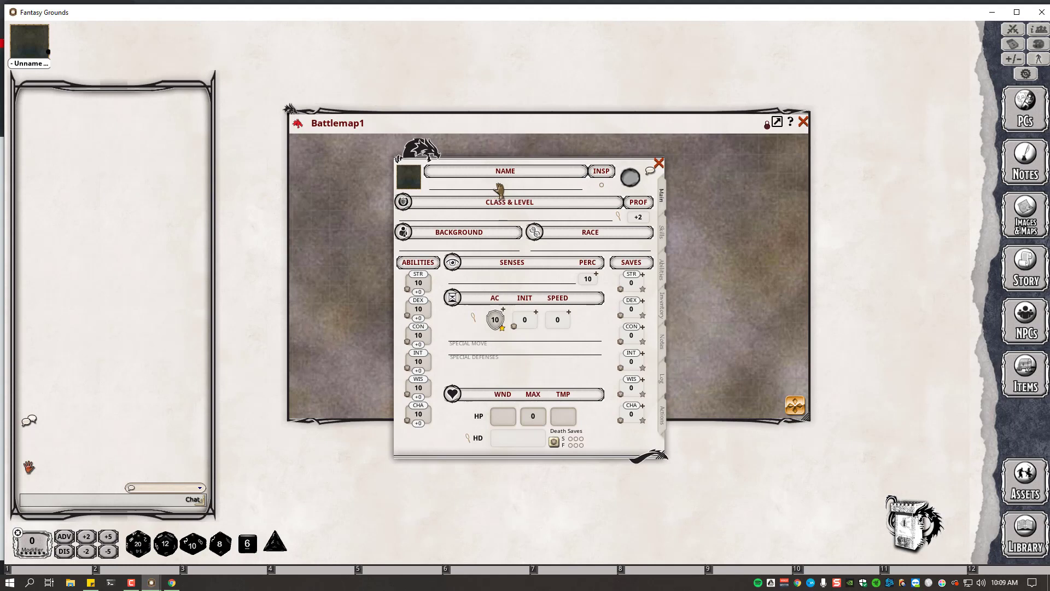
pyautogui.click(499, 188)
pyautogui.write('P')
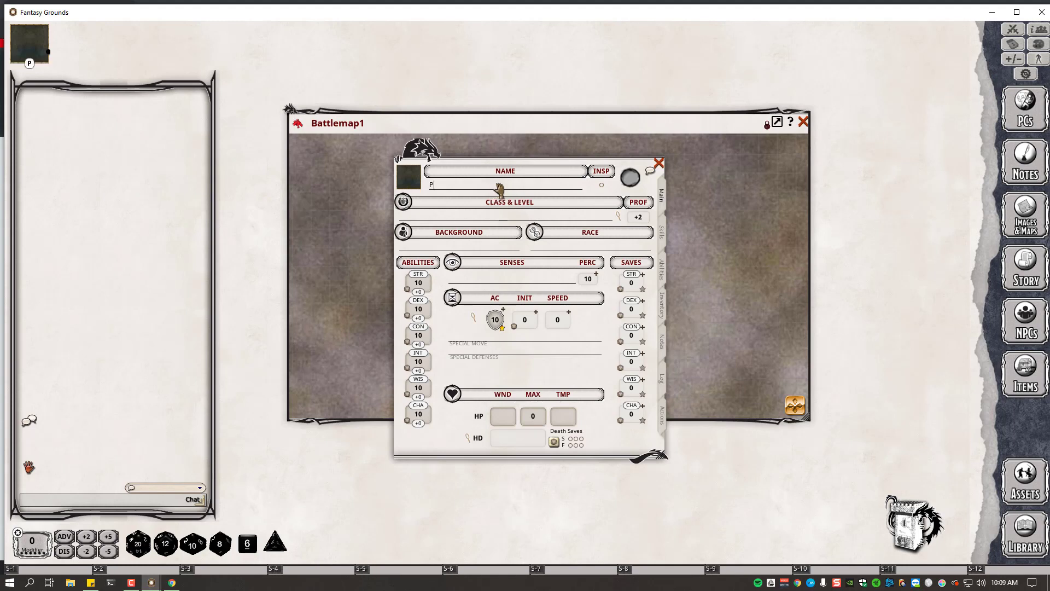
pyautogui.write('layer1')
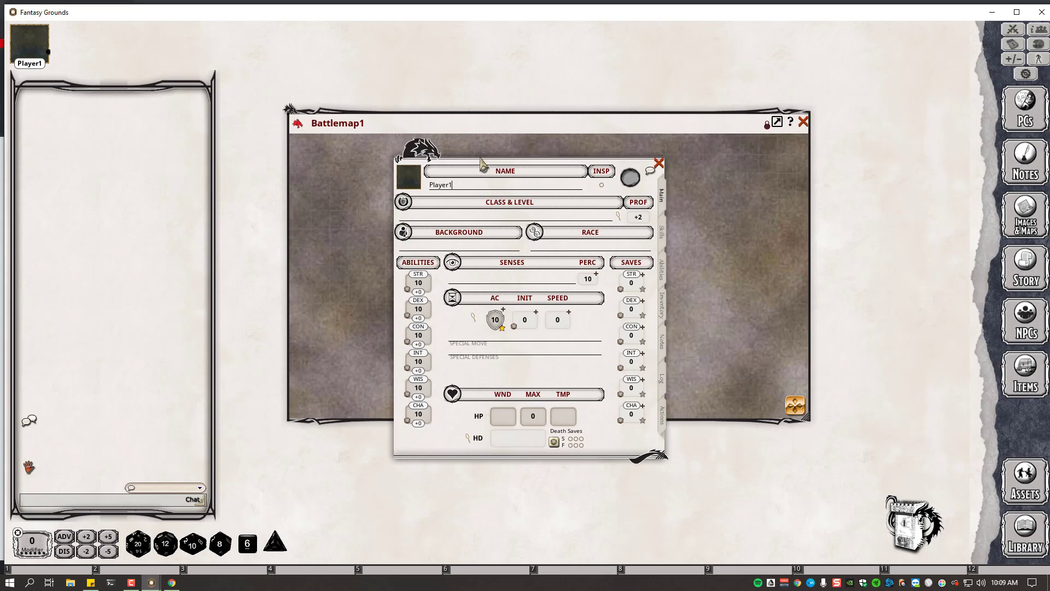
# Arrange the character sheet beside Battlemap1 and assign the red map token as Player1's token
pyautogui.moveTo(481, 159); pyautogui.dragTo(804, 258)
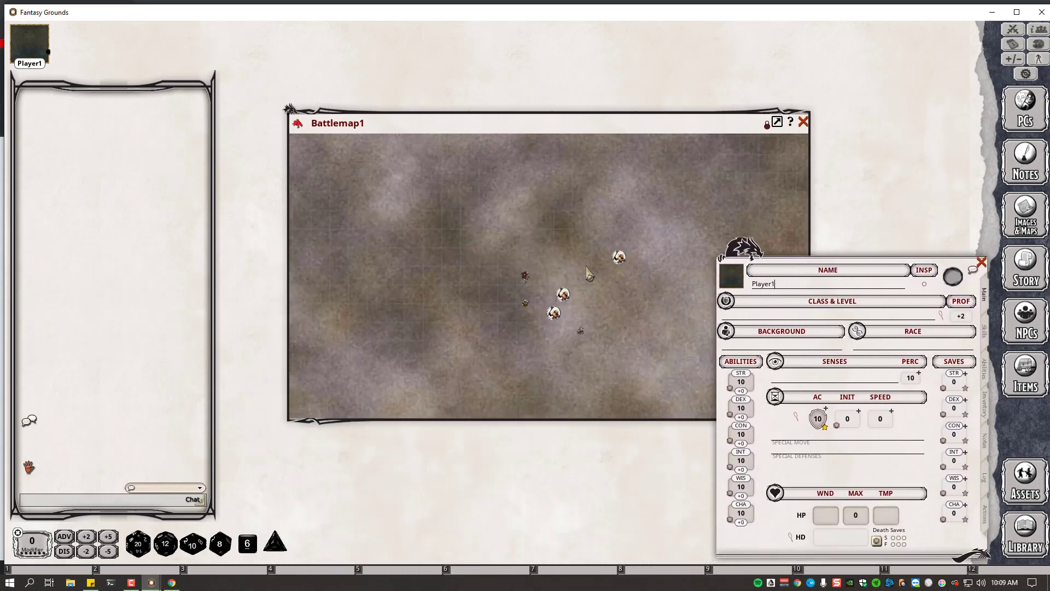
pyautogui.moveTo(526, 277); pyautogui.dragTo(605, 268)
pyautogui.moveTo(626, 184); pyautogui.dragTo(449, 159)
pyautogui.moveTo(421, 244); pyautogui.dragTo(955, 279)
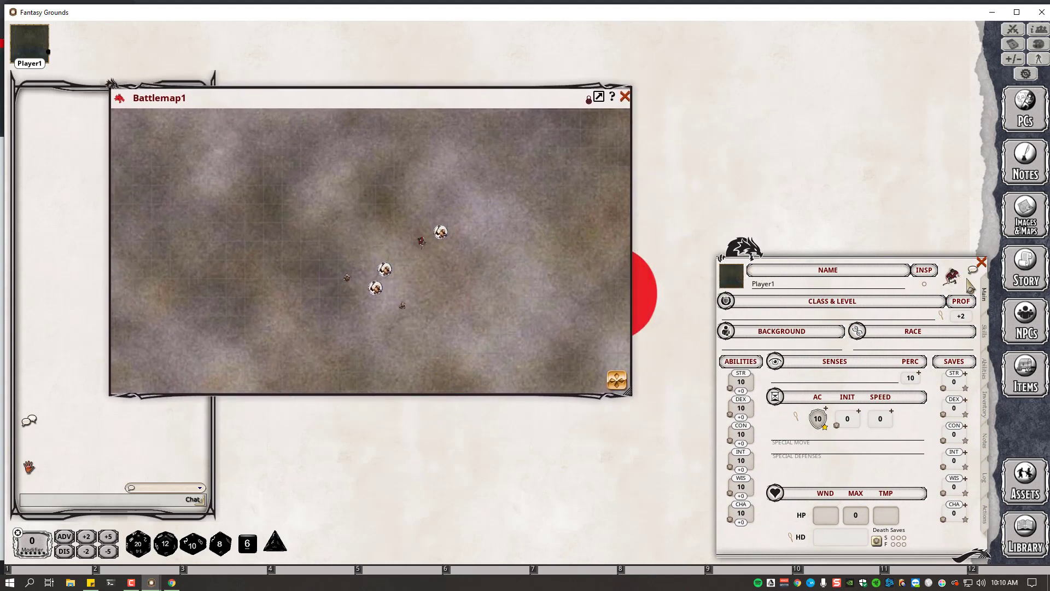
pyautogui.moveTo(797, 263); pyautogui.dragTo(746, 195)
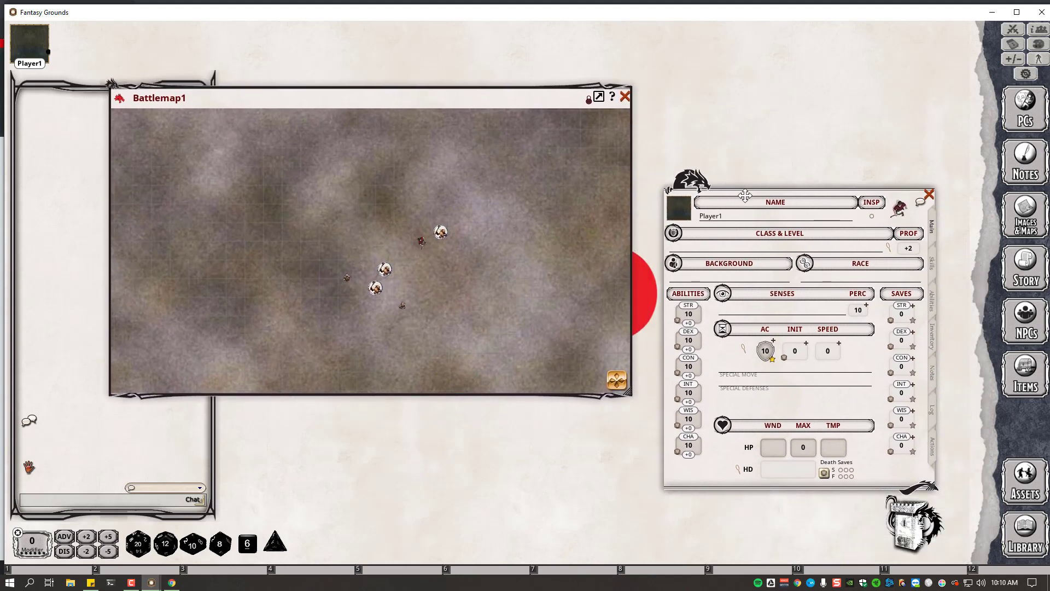
# Try to add Player1 to the Combat Tracker from the player's window, then close the tracker
pyautogui.click(1012, 30)
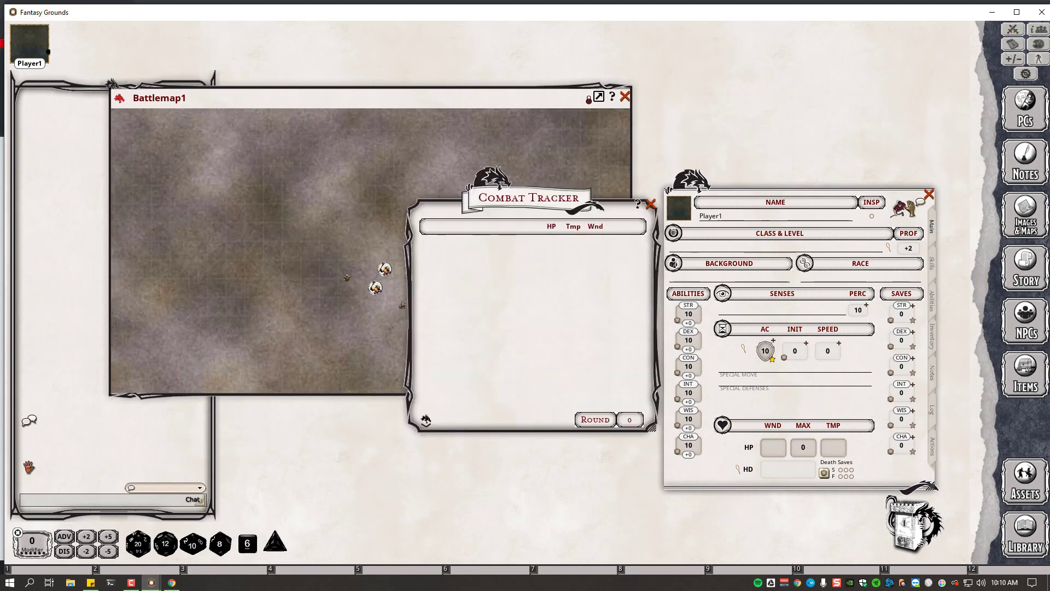
pyautogui.moveTo(679, 208); pyautogui.dragTo(541, 278)
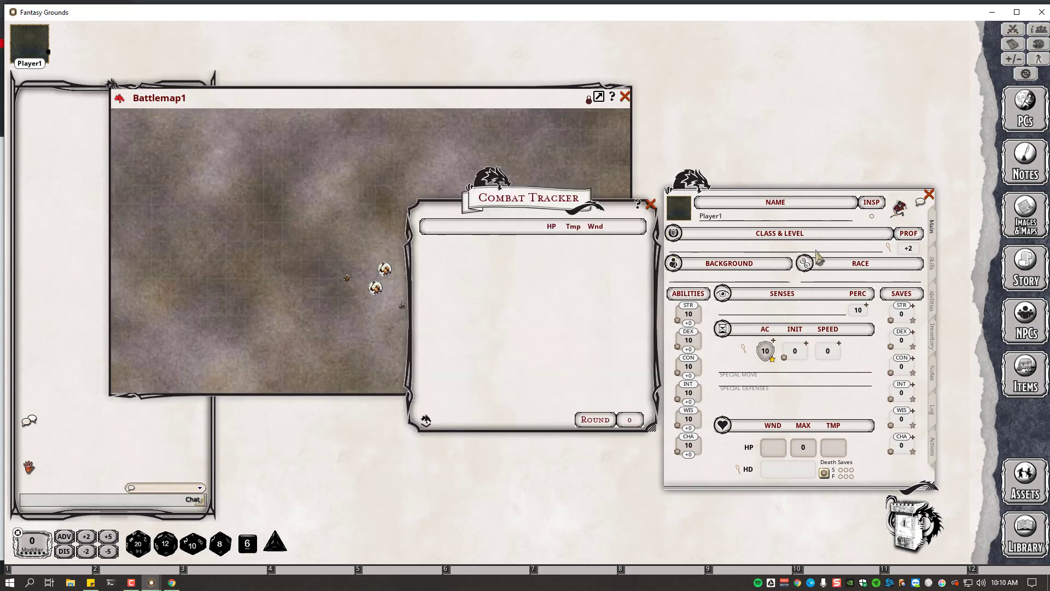
pyautogui.click(650, 204)
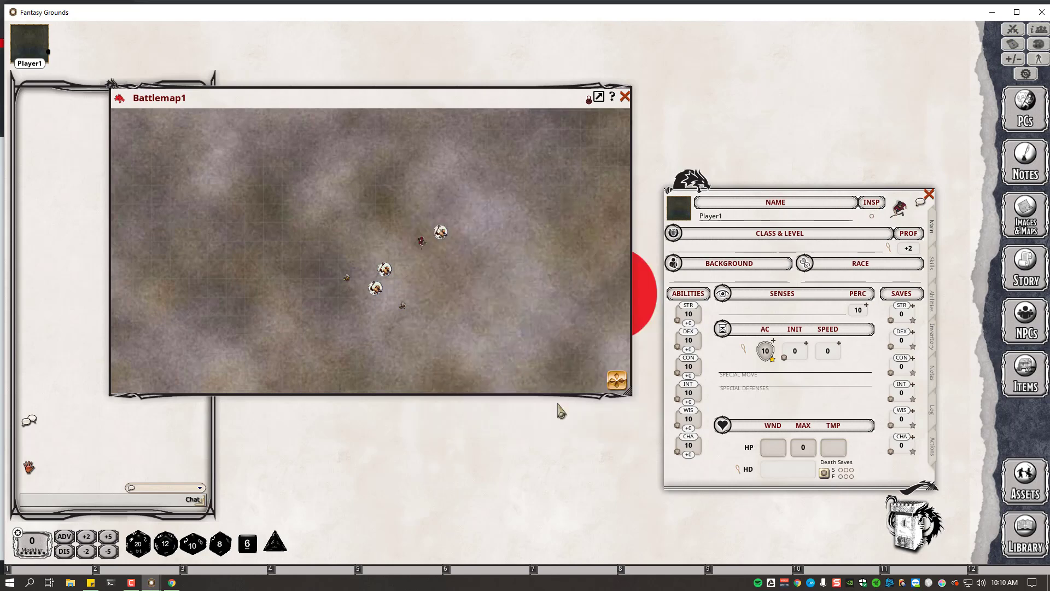
# In the GM window, add Player1 from the character list to the Combat Tracker and place the tracker beside the map
pyautogui.click(166, 580)
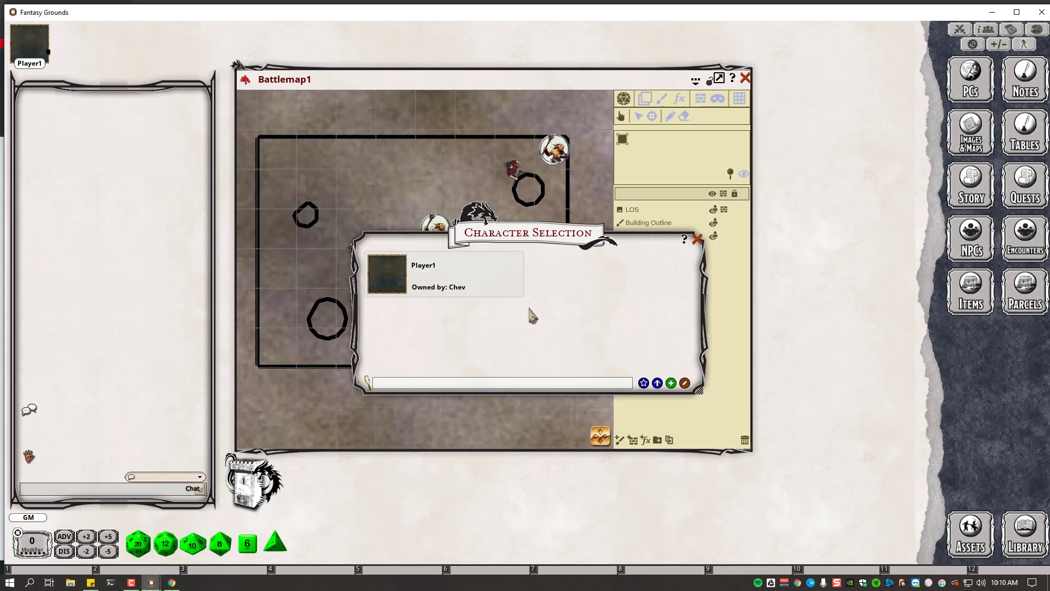
pyautogui.moveTo(533, 232); pyautogui.dragTo(847, 296)
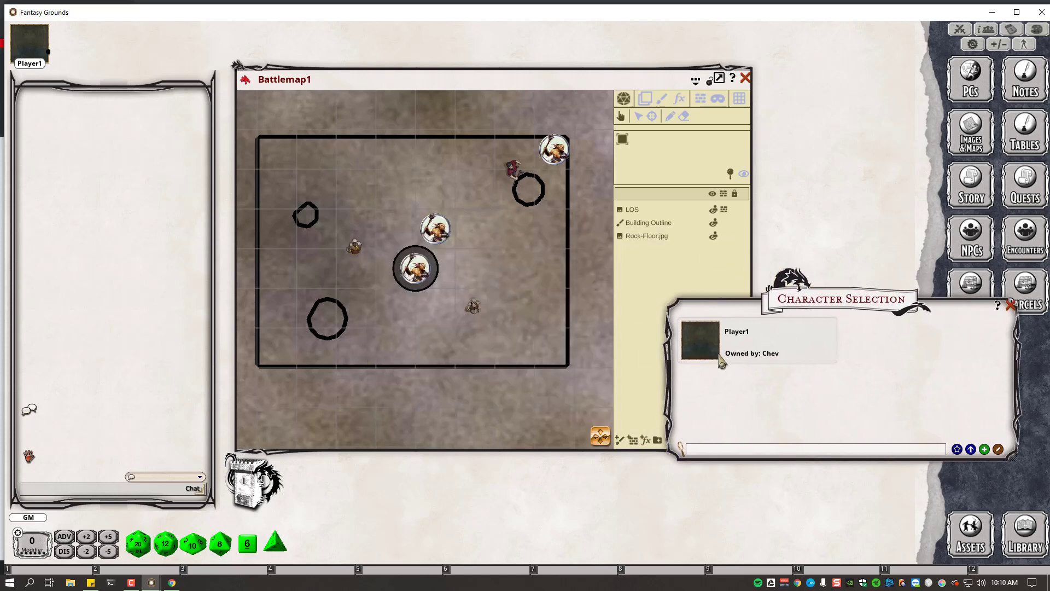
pyautogui.click(960, 29)
pyautogui.moveTo(603, 190); pyautogui.dragTo(445, 242)
pyautogui.moveTo(708, 337); pyautogui.dragTo(500, 323)
pyautogui.click(1010, 304)
pyautogui.moveTo(432, 224); pyautogui.dragTo(925, 243)
# Replace the unlinked red token near the upper-right pillar with Player1's Combat Tracker token, placed up and left of the central round tokens
pyautogui.rightClick(511, 170)
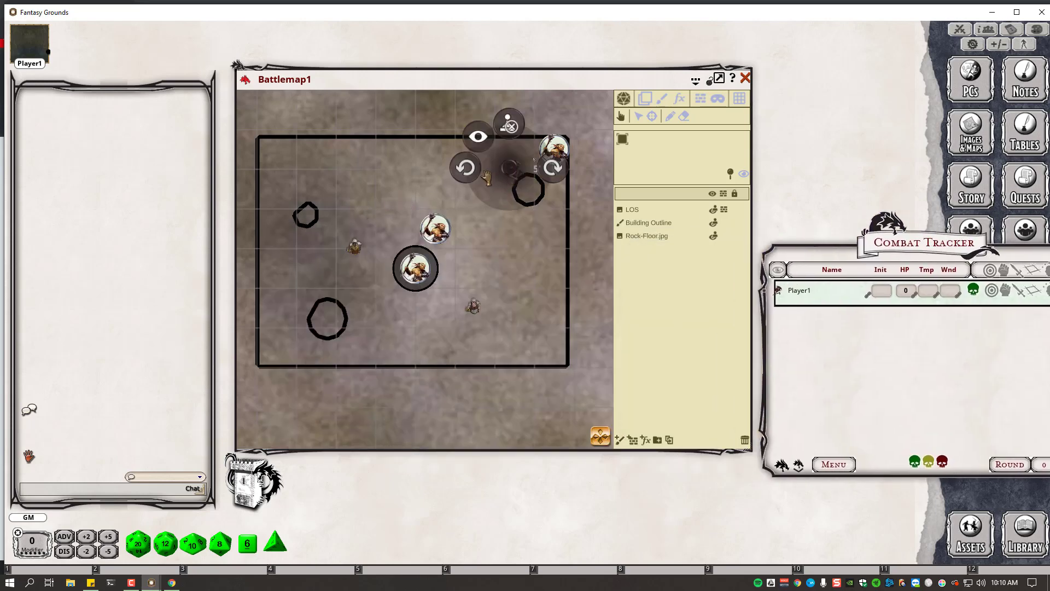
pyautogui.click(506, 127)
pyautogui.click(473, 130)
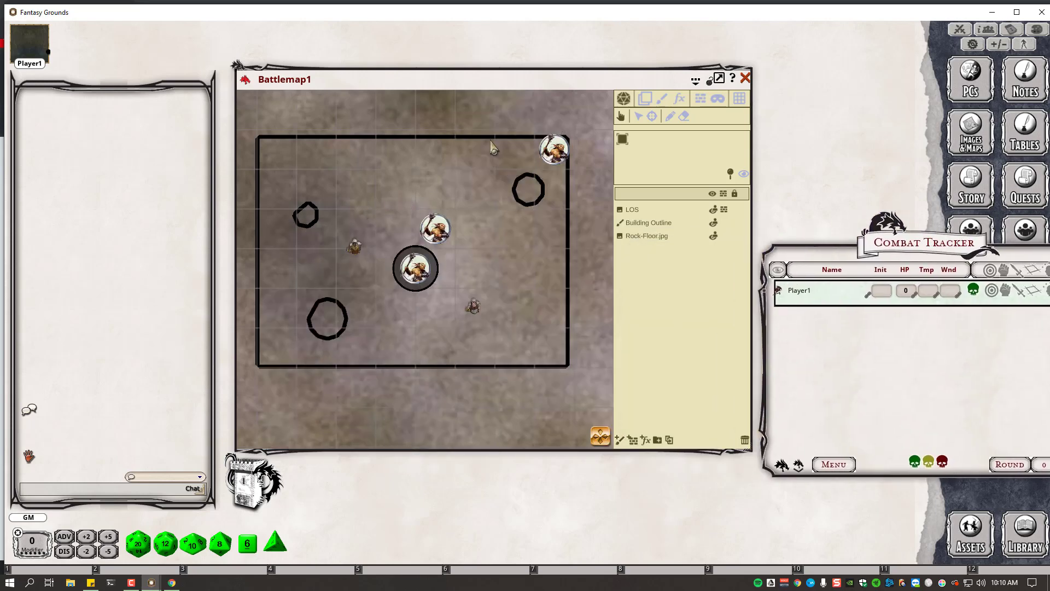
pyautogui.moveTo(780, 293)
pyautogui.mouseDown()
pyautogui.moveTo(413, 167)
pyautogui.moveTo(376, 188)
pyautogui.moveTo(376, 210)
pyautogui.mouseUp()
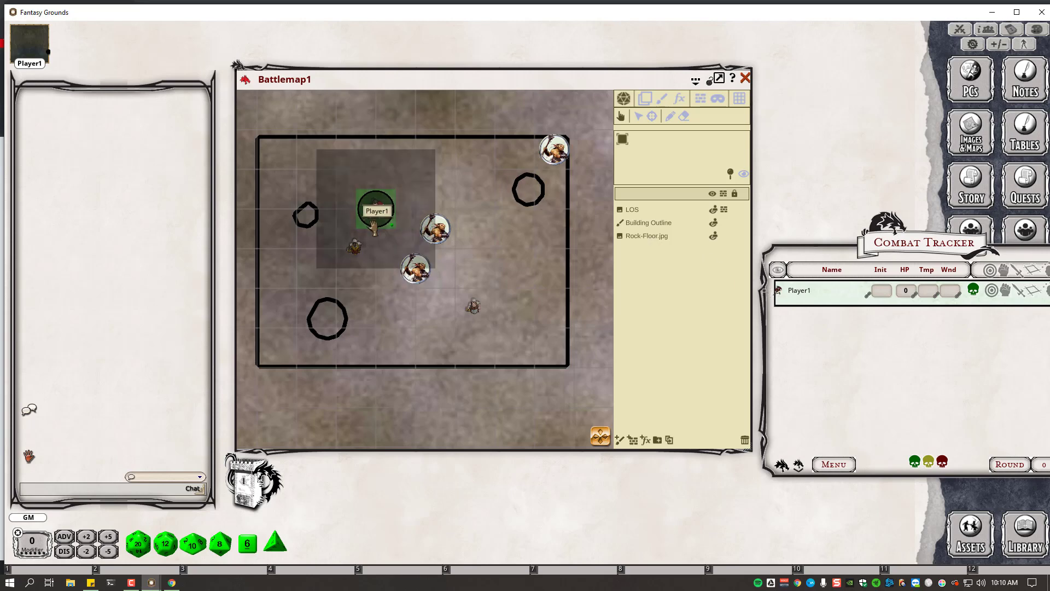
# Check Player1's character sheet from the Combat Tracker entry, then close the sheet and the tracker
pyautogui.moveTo(891, 247)
pyautogui.mouseDown()
pyautogui.moveTo(713, 203)
pyautogui.moveTo(805, 184)
pyautogui.mouseUp()
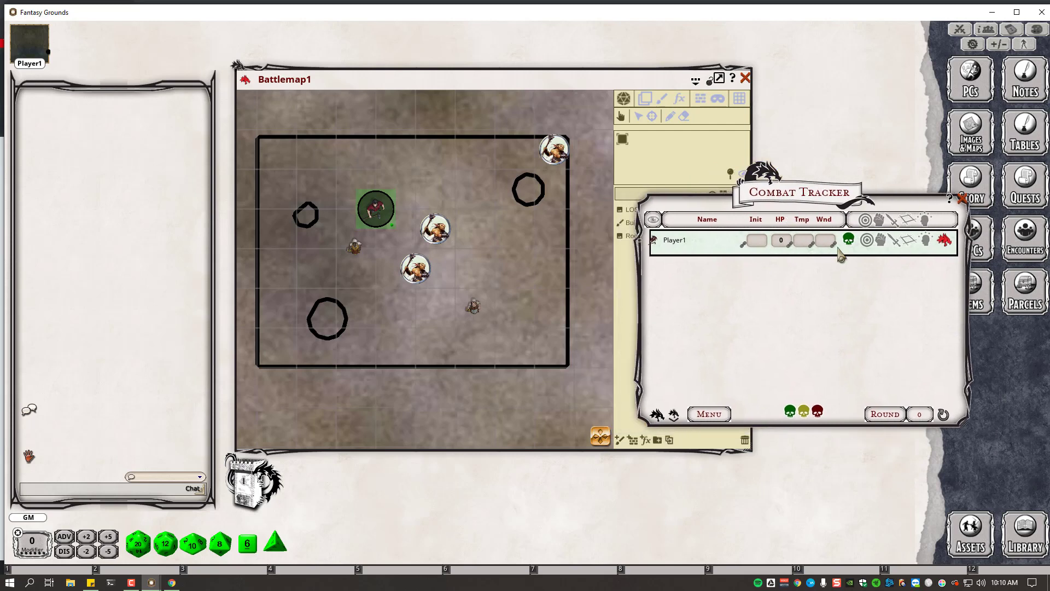
pyautogui.click(653, 240)
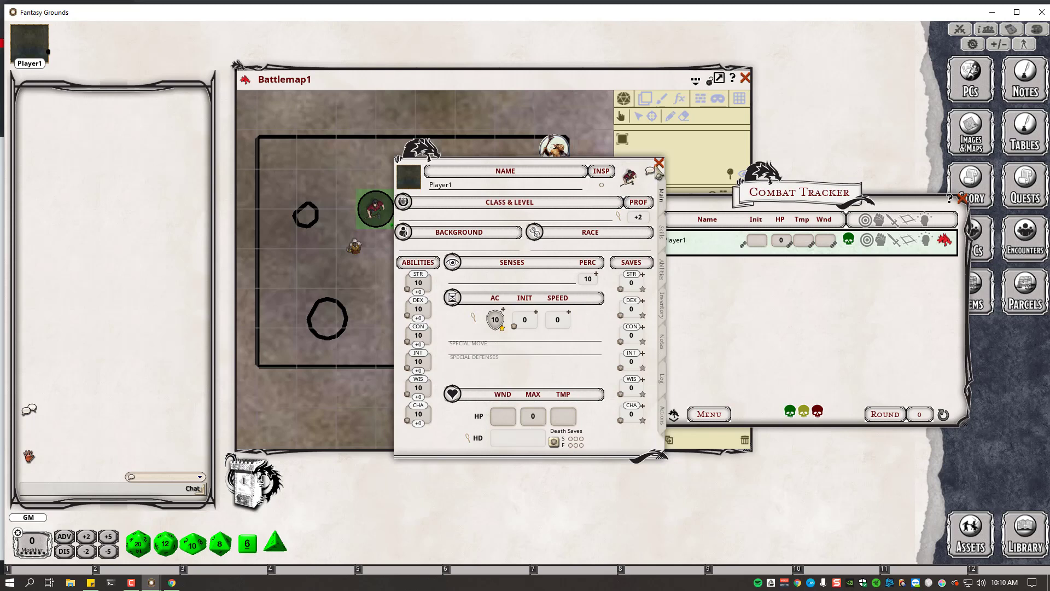
pyautogui.click(658, 164)
pyautogui.click(962, 198)
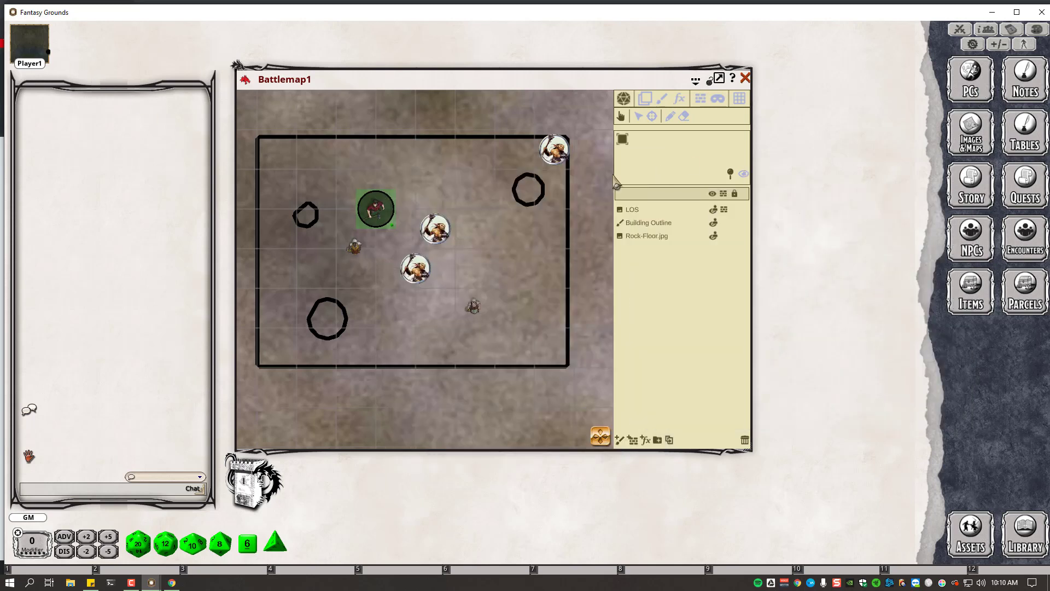
# Enable line of sight for Battlemap1 and view the map closely in the player's Fantasy Grounds window
pyautogui.click(391, 215)
pyautogui.click(733, 192)
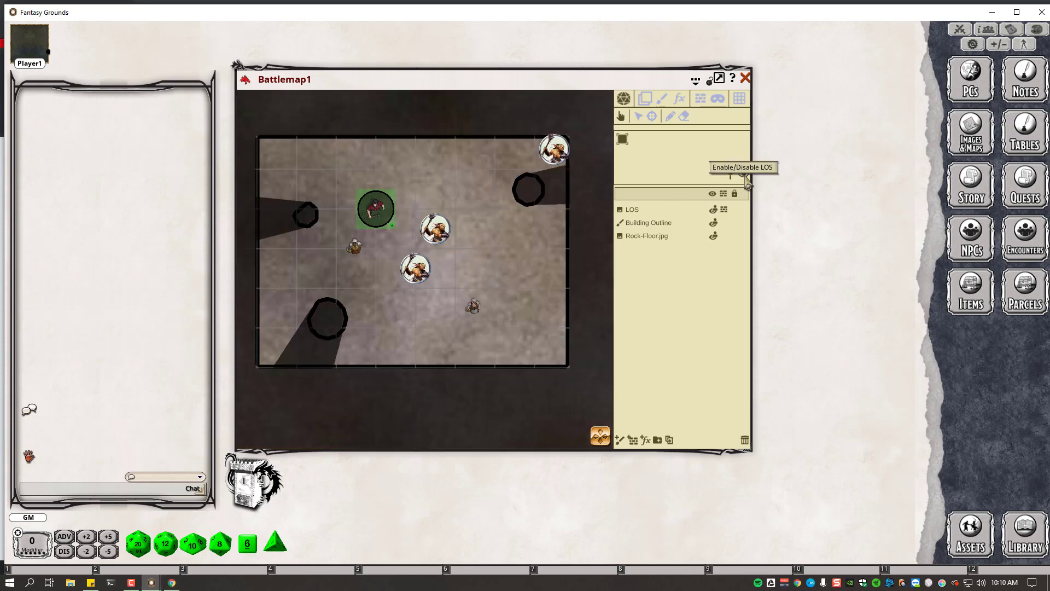
pyautogui.click(152, 582)
pyautogui.click(120, 557)
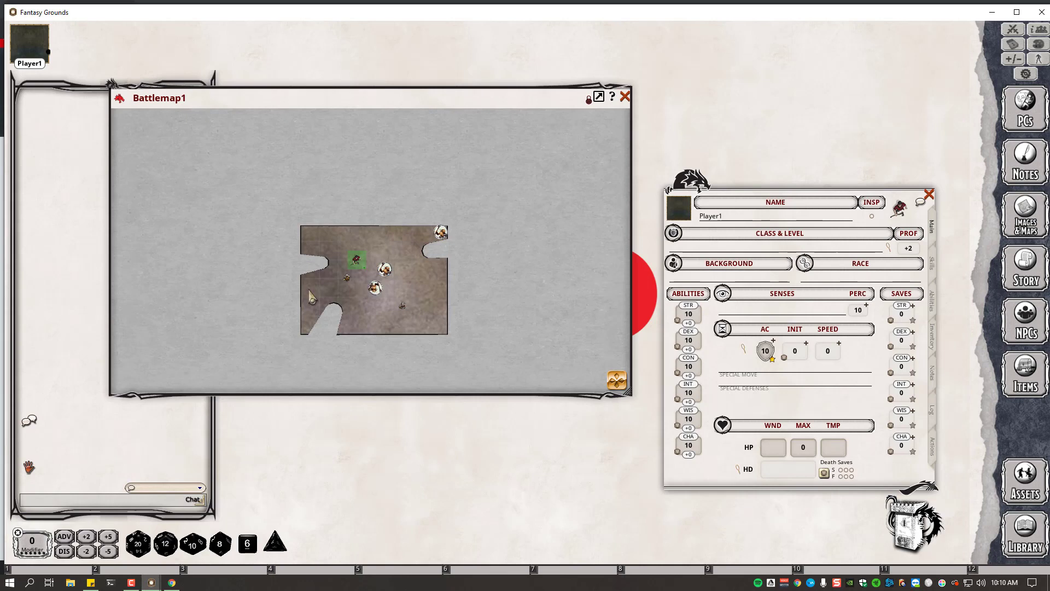
pyautogui.scroll(5, 362, 300)
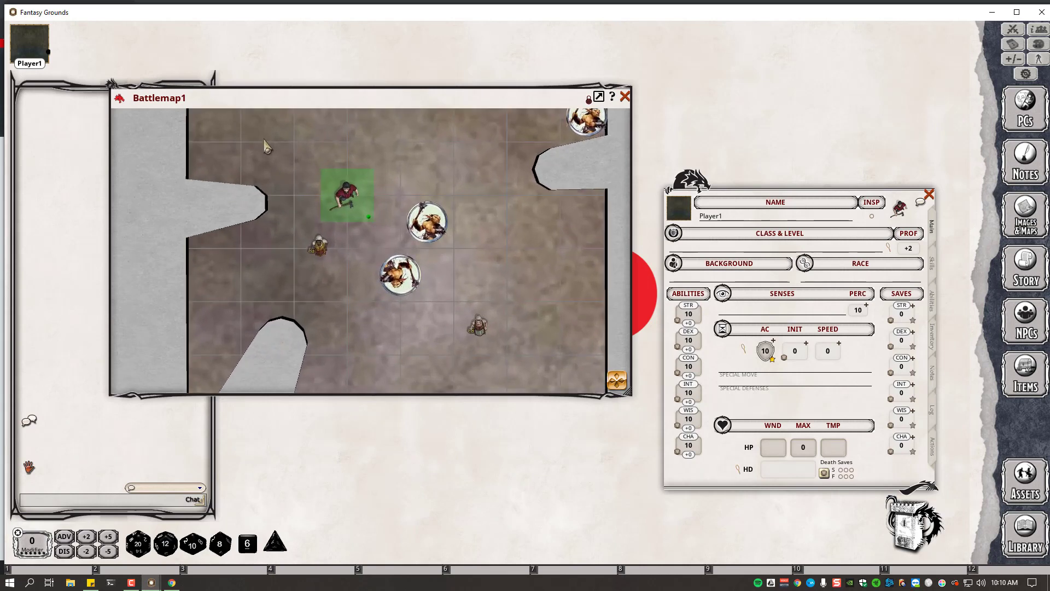
# Move Player1's token in the player's view to the floor below the two central round tokens and inspect its line of sight
pyautogui.moveTo(347, 194); pyautogui.dragTo(166, 227)
pyautogui.moveTo(163, 313); pyautogui.dragTo(398, 351)
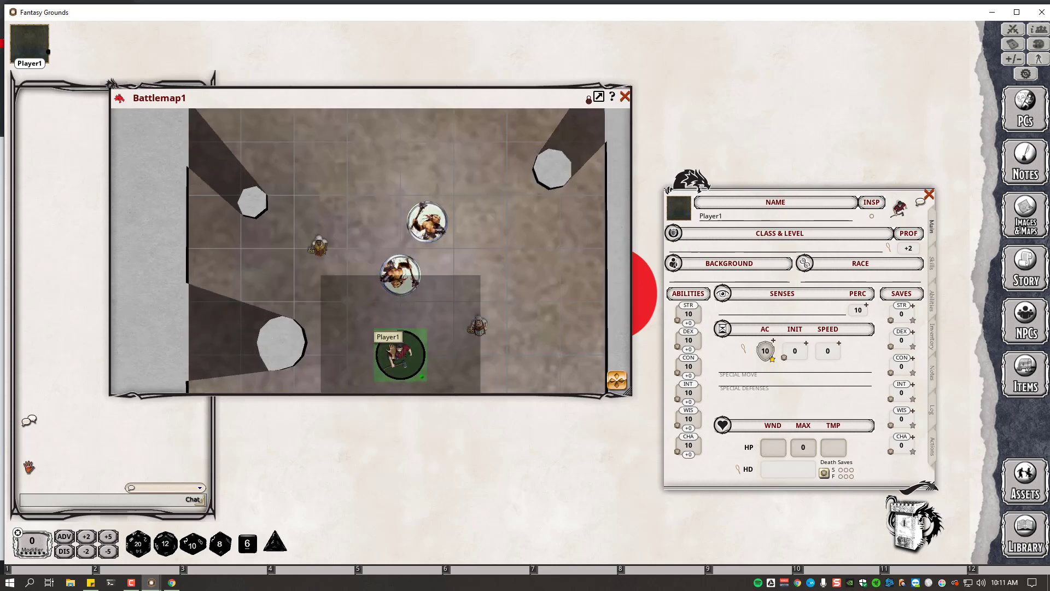
pyautogui.scroll(-1, 459, 330)
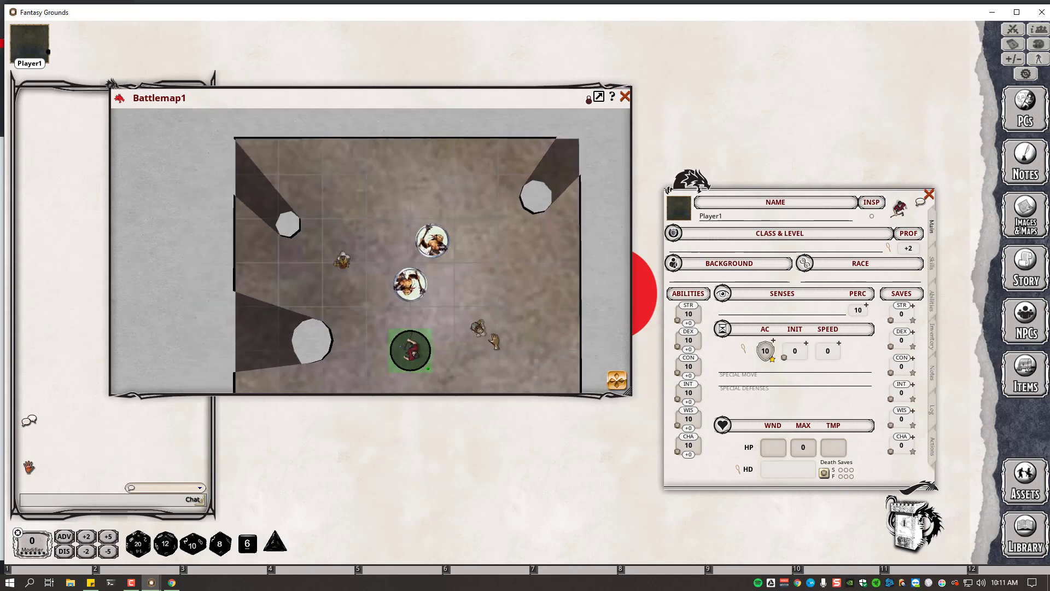
pyautogui.moveTo(494, 341); pyautogui.dragTo(463, 330)
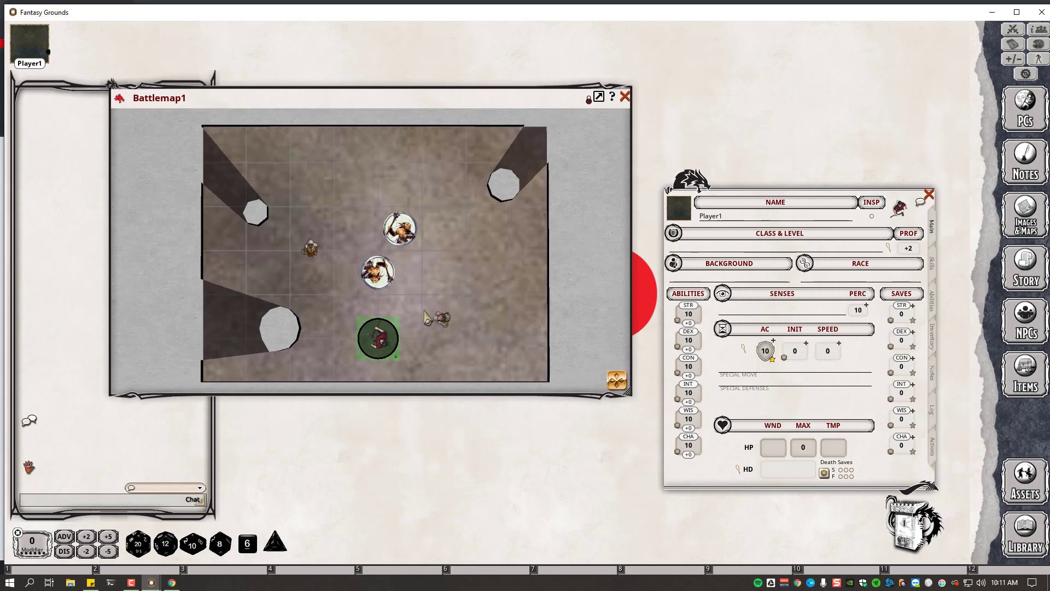
pyautogui.scroll(1, 419, 303)
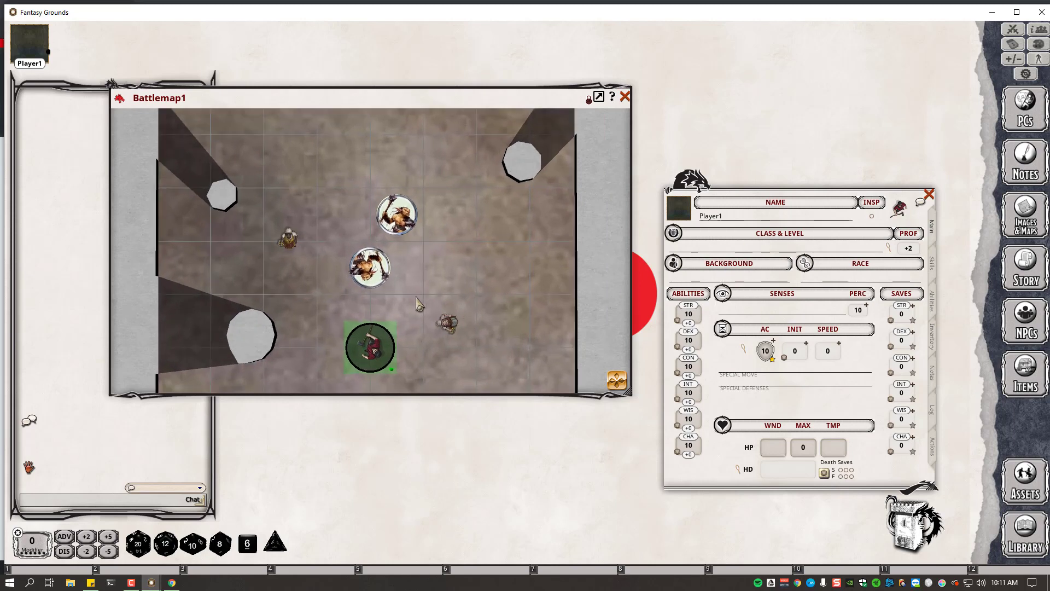
pyautogui.scroll(-2, 424, 298)
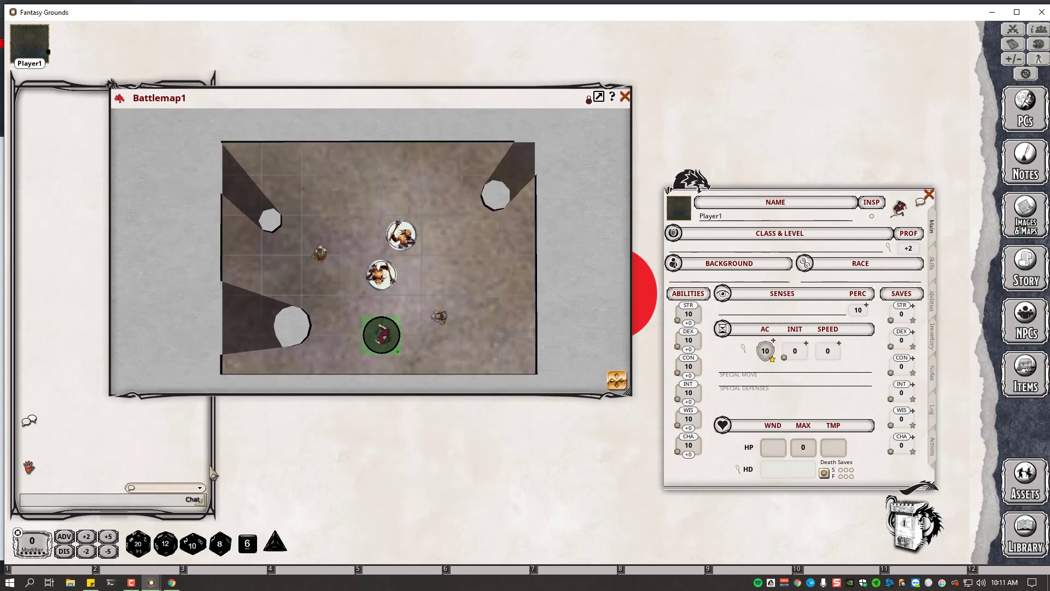
# Return to the GM window and review the sticky note of tutorial topics, placing it beside the map
pyautogui.moveTo(150, 582)
pyautogui.click(208, 529)
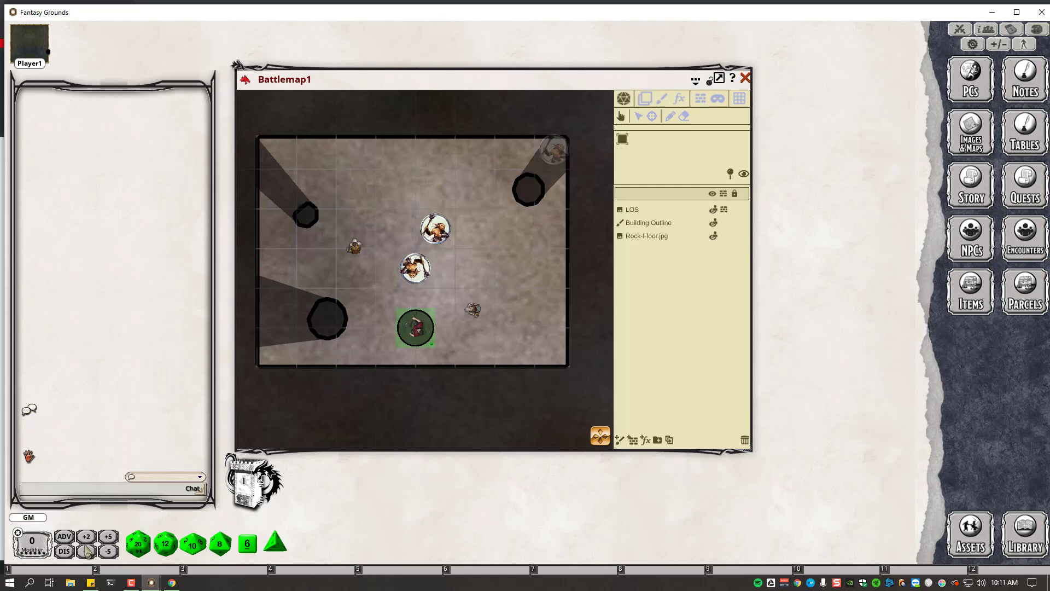
pyautogui.click(91, 582)
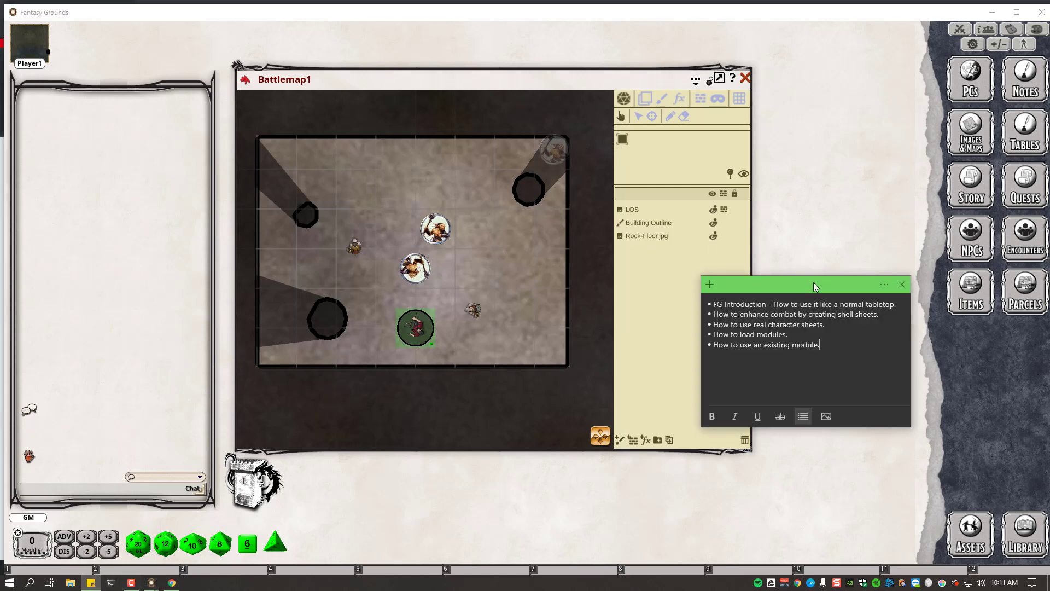
pyautogui.moveTo(879, 314); pyautogui.dragTo(797, 390)
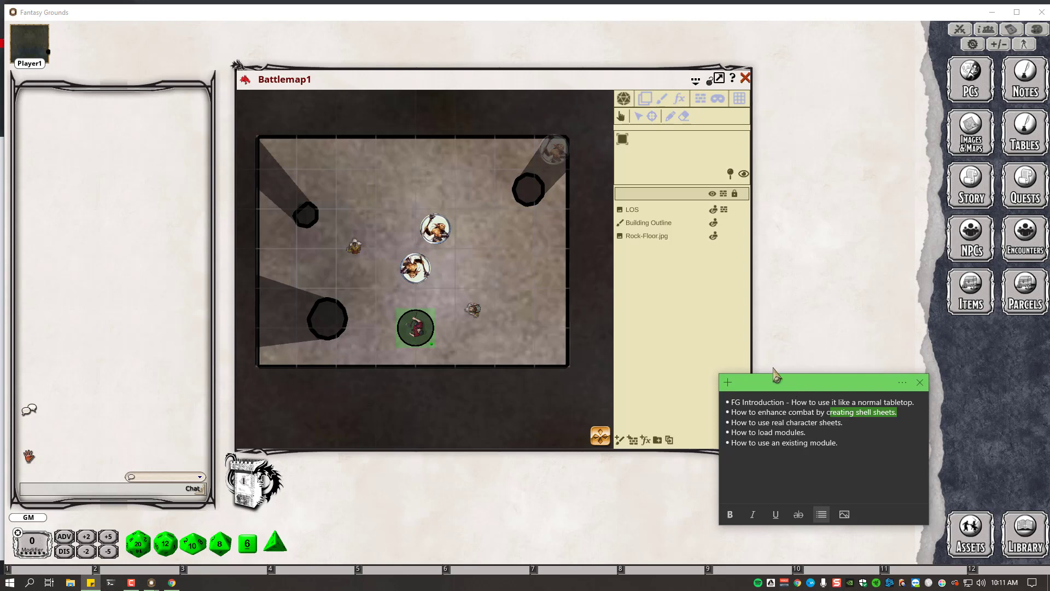
pyautogui.moveTo(795, 385); pyautogui.dragTo(832, 348)
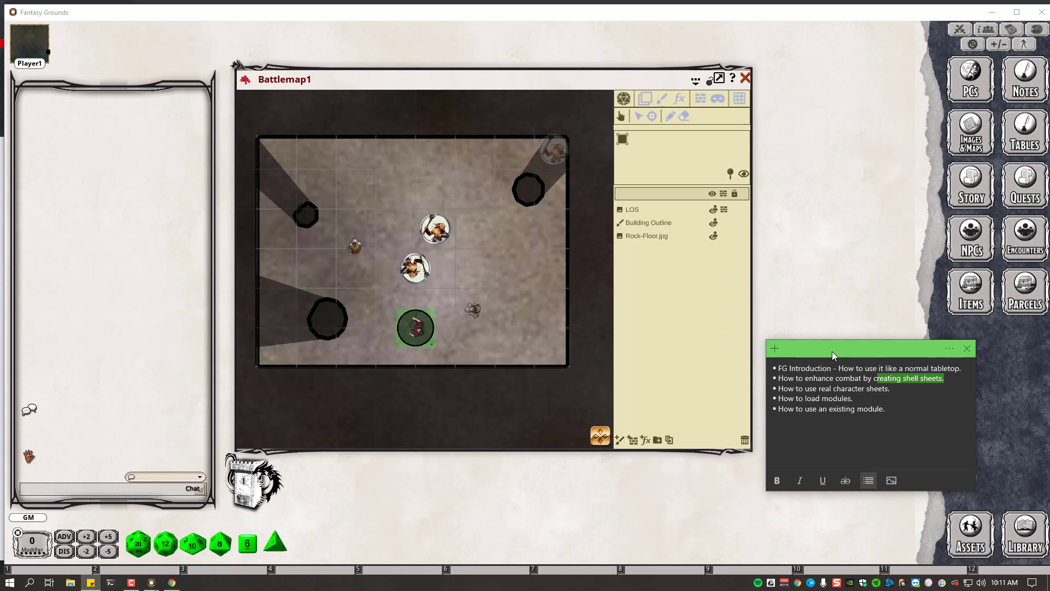
pyautogui.moveTo(832, 355)
pyautogui.mouseDown()
pyautogui.moveTo(841, 307)
pyautogui.moveTo(828, 357)
pyautogui.mouseUp()
pyautogui.click(898, 381)
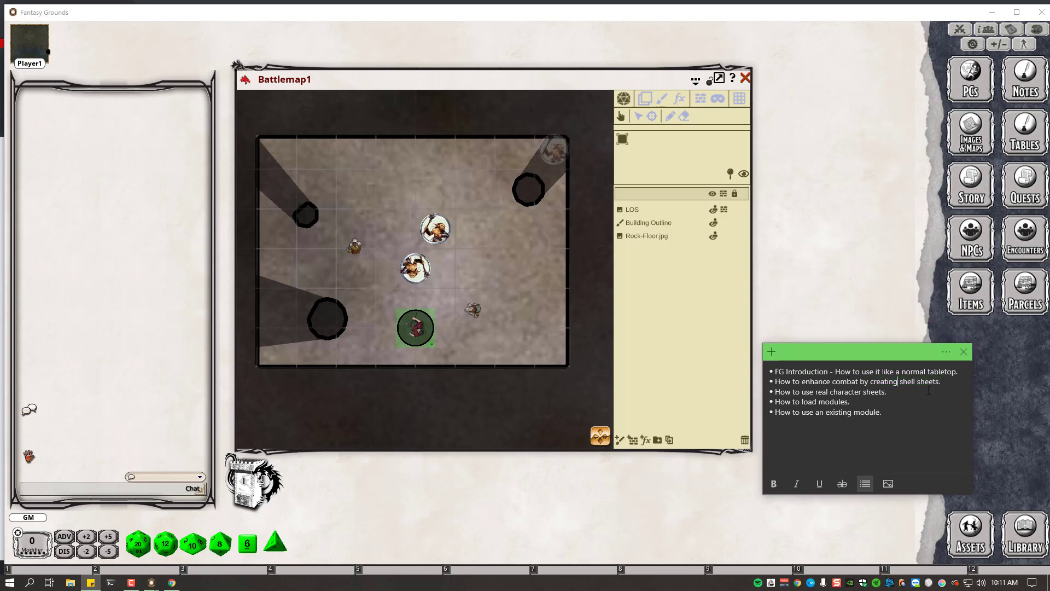
# Highlight the sticky note's topics on creating shell sheets, using real character sheets and loading modules
pyautogui.moveTo(946, 384); pyautogui.dragTo(876, 383)
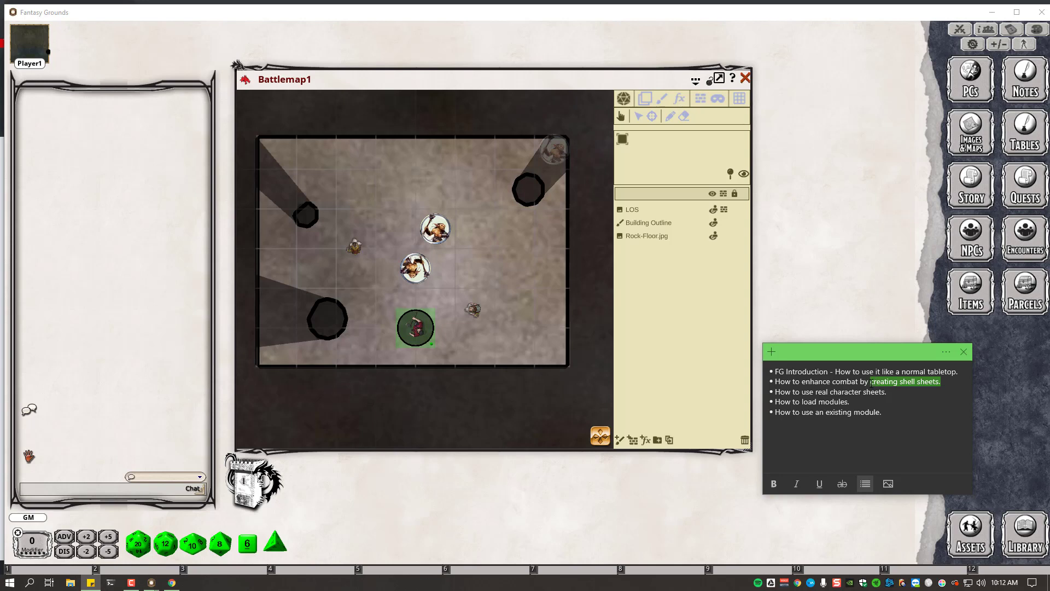
pyautogui.moveTo(848, 402); pyautogui.dragTo(777, 402)
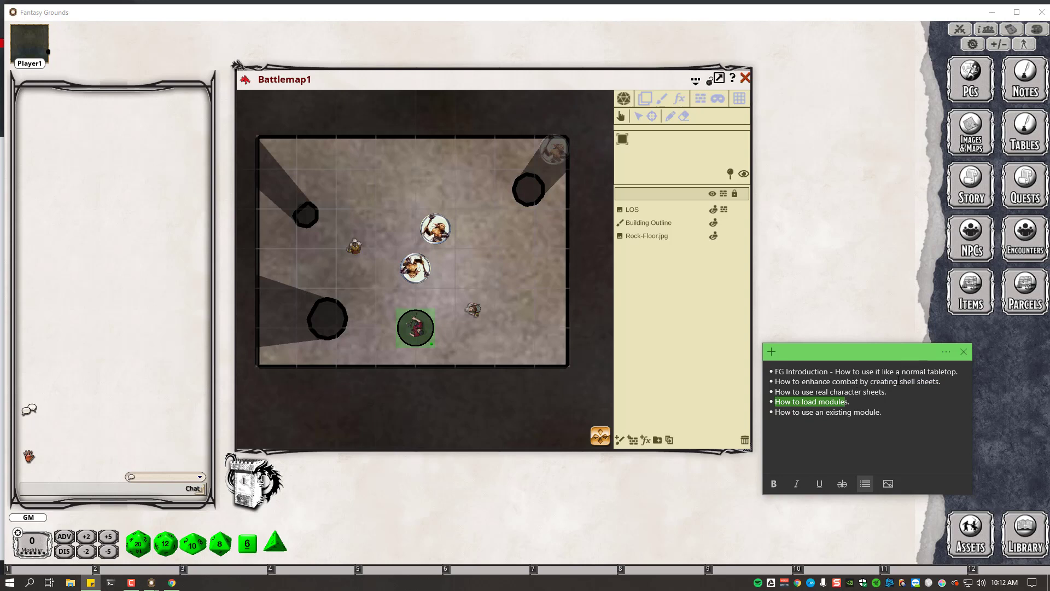
pyautogui.moveTo(887, 392); pyautogui.dragTo(775, 393)
pyautogui.click(889, 404)
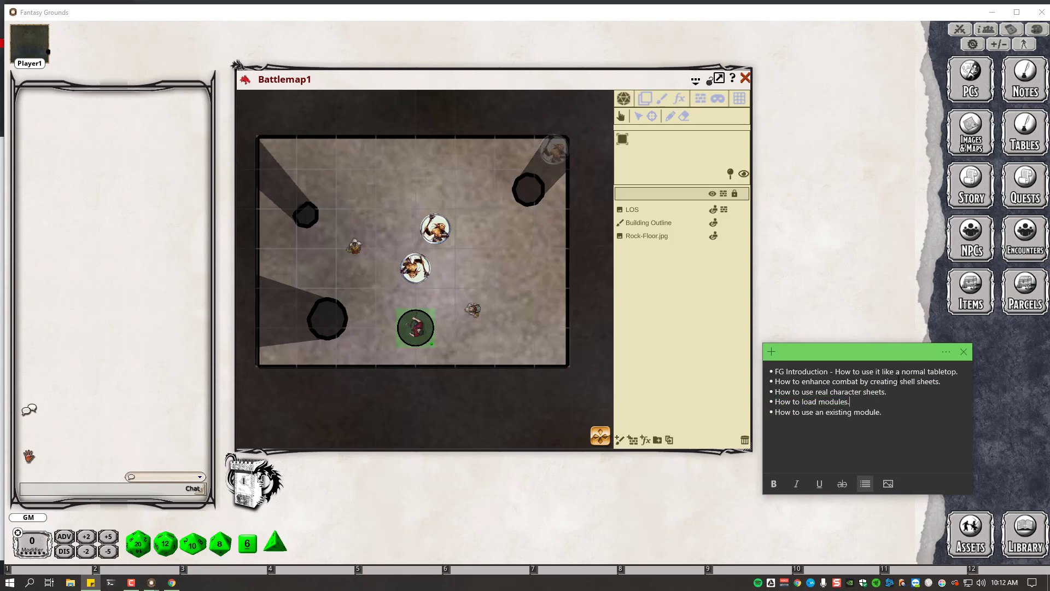
pyautogui.click(132, 582)
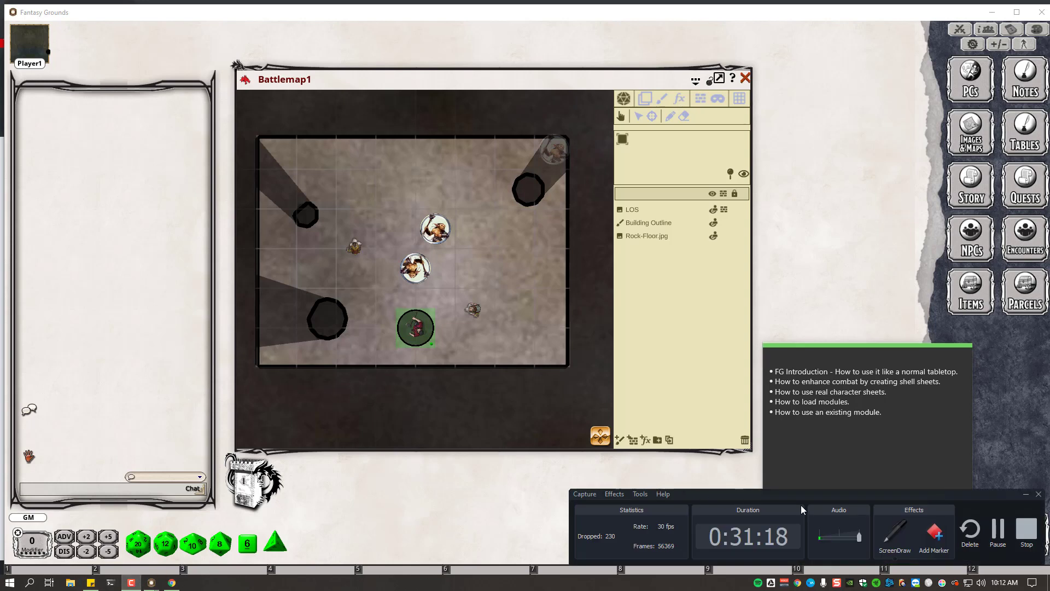
pyautogui.moveTo(800, 499); pyautogui.dragTo(597, 477)
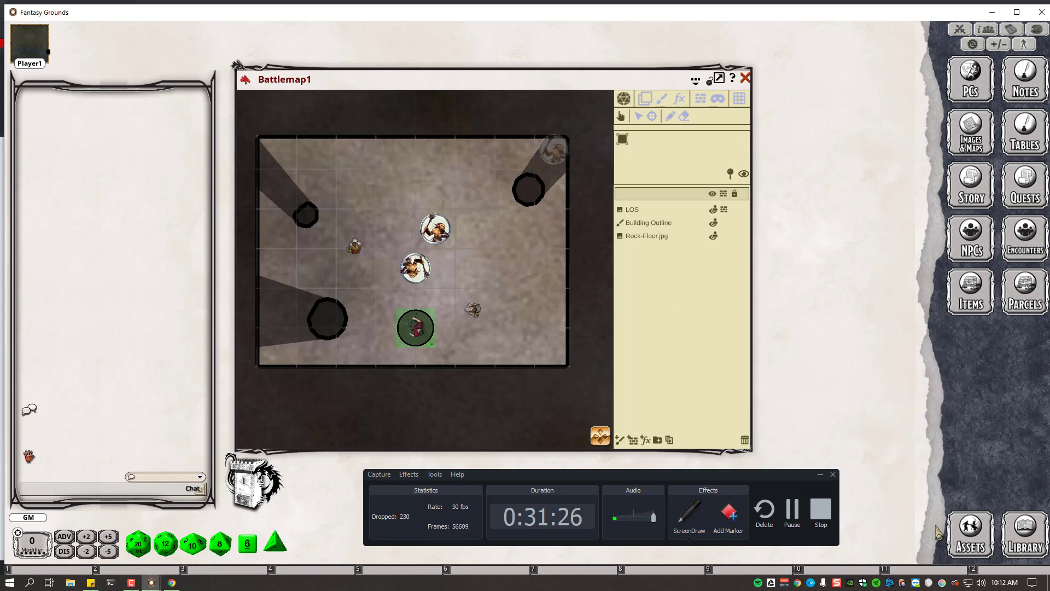
pyautogui.click(820, 475)
# Show the token assets and the Fantasy Adventure campaign's tokens folder, arranging the two windows side by side
pyautogui.click(969, 530)
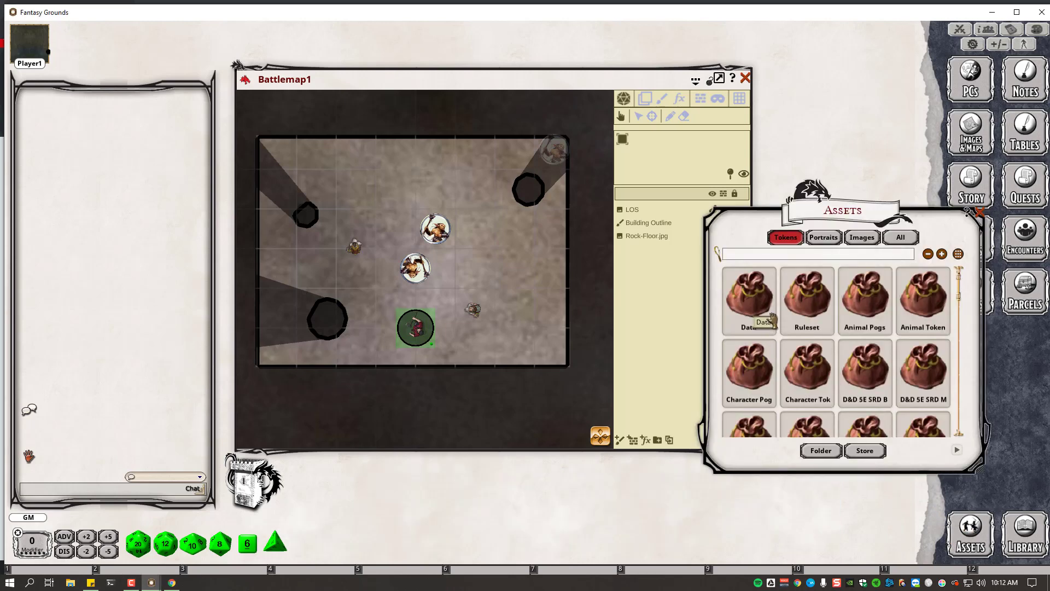
pyautogui.moveTo(817, 217); pyautogui.dragTo(732, 212)
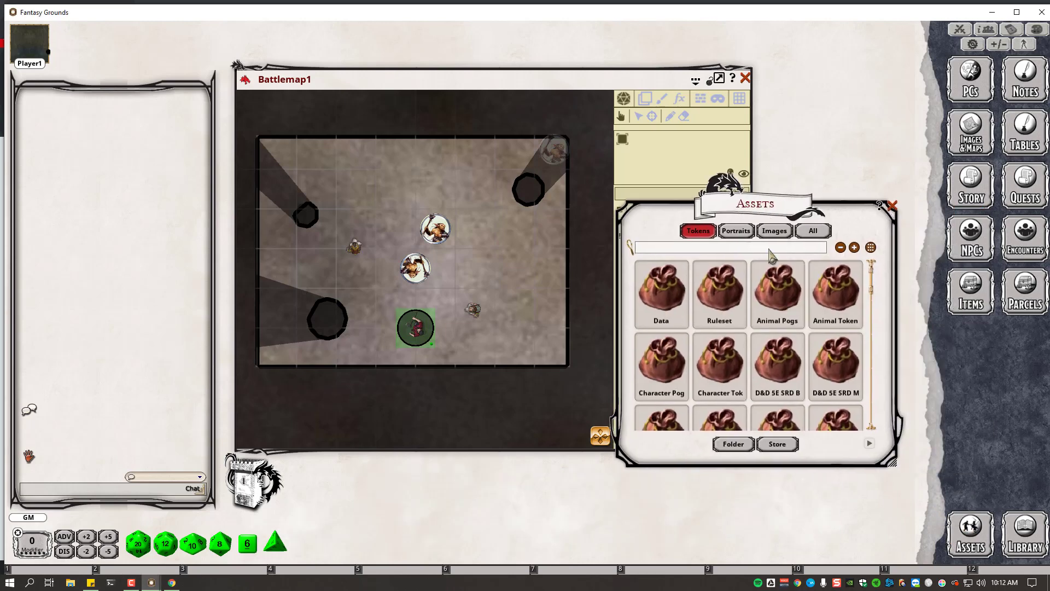
pyautogui.click(735, 446)
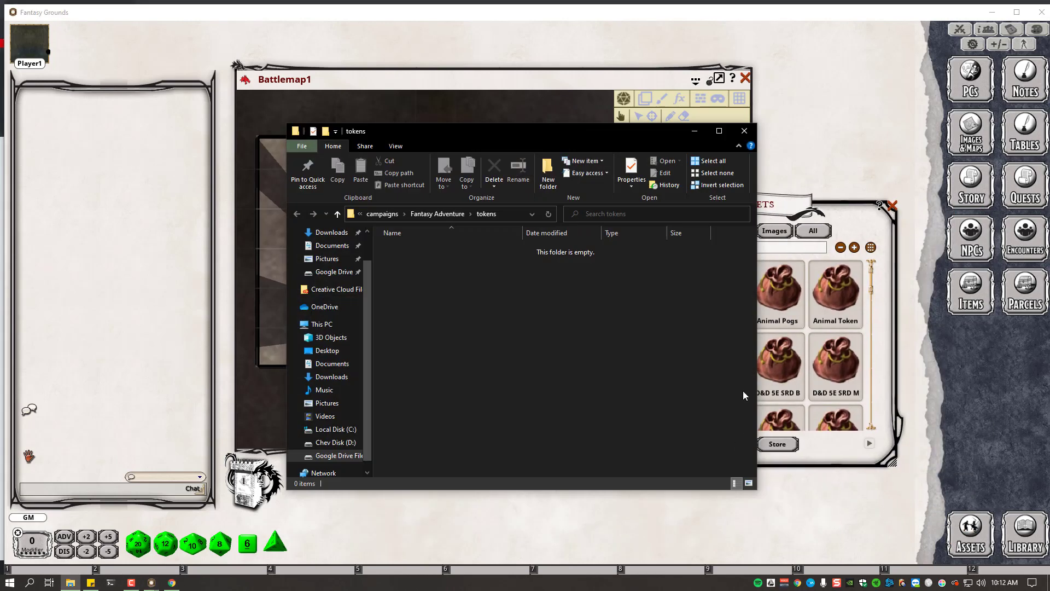
pyautogui.moveTo(795, 210); pyautogui.dragTo(908, 227)
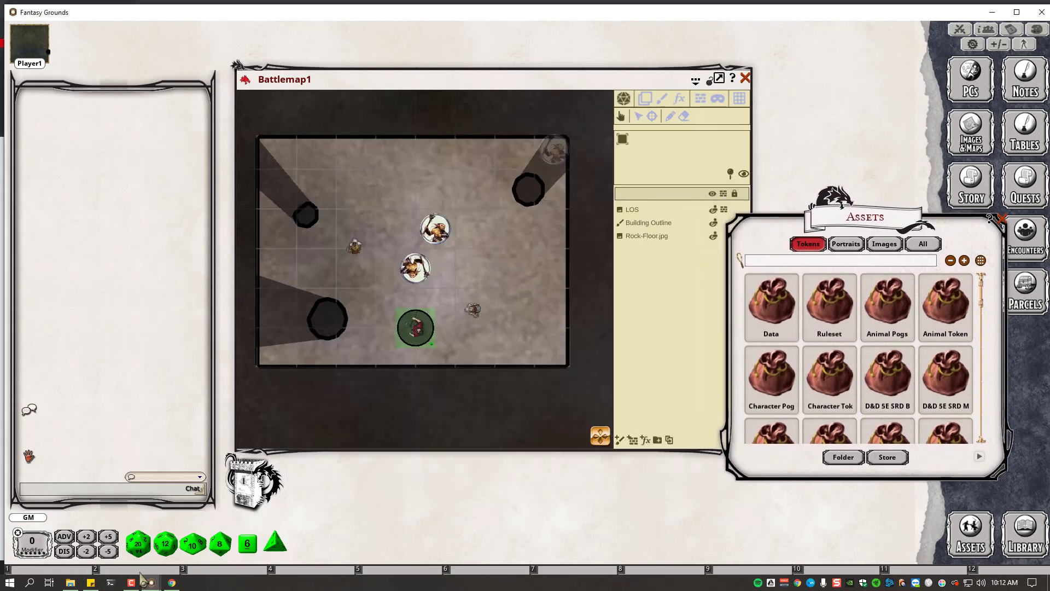
pyautogui.click(70, 582)
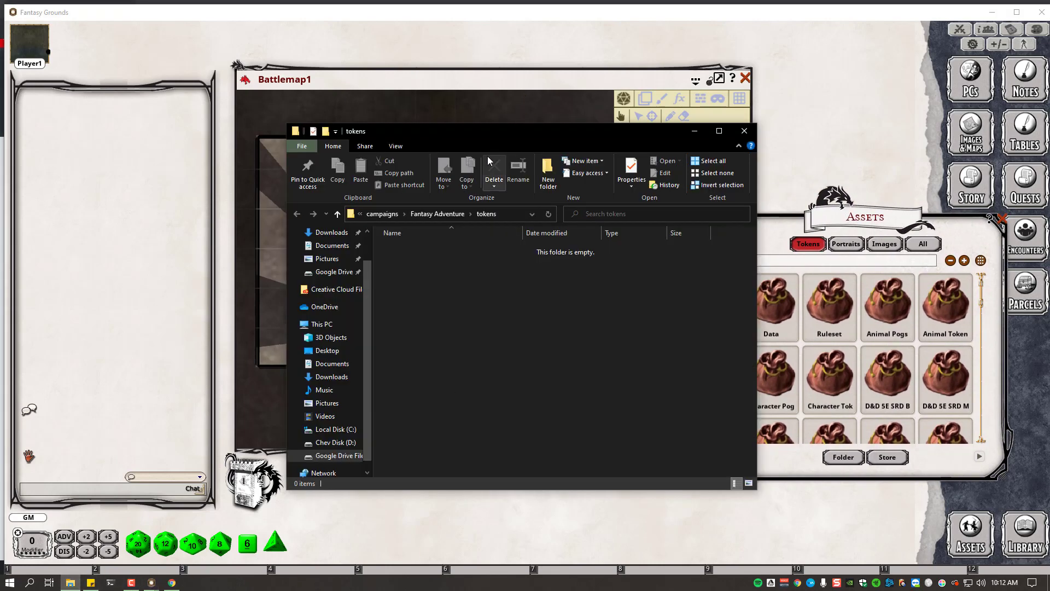
pyautogui.moveTo(467, 130); pyautogui.dragTo(465, 172)
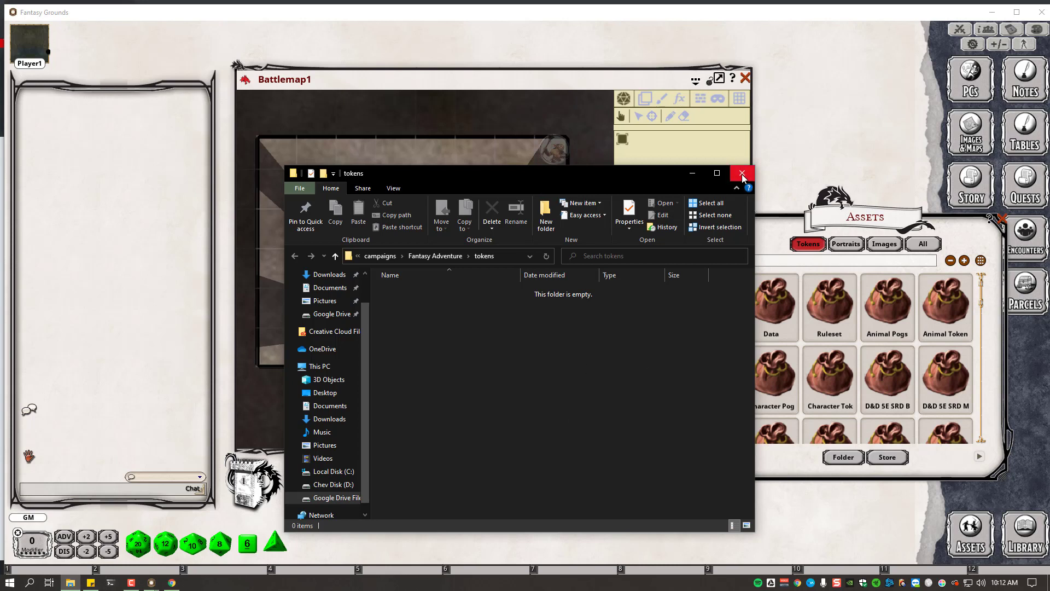
pyautogui.moveTo(654, 176); pyautogui.dragTo(584, 151)
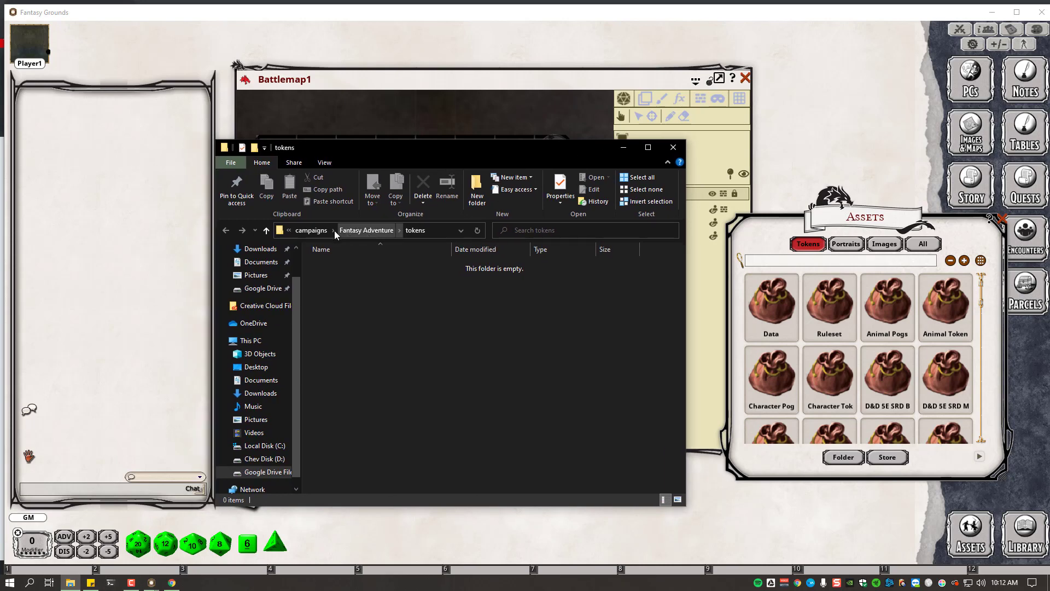
# Browse the campaigns folder and look into the Arcana campaign's images folder
pyautogui.click(314, 231)
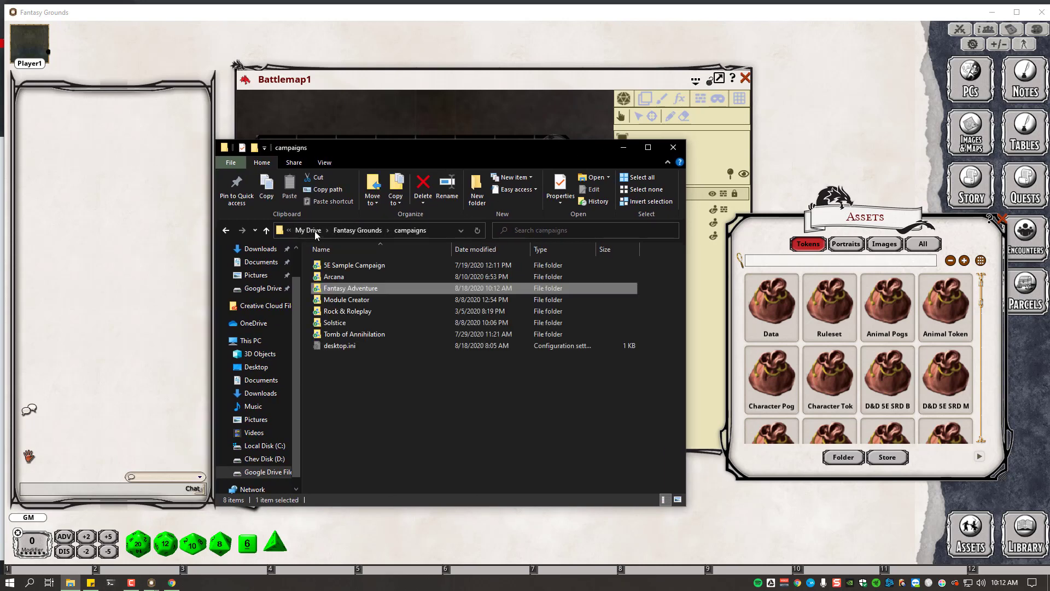
pyautogui.doubleClick(341, 279)
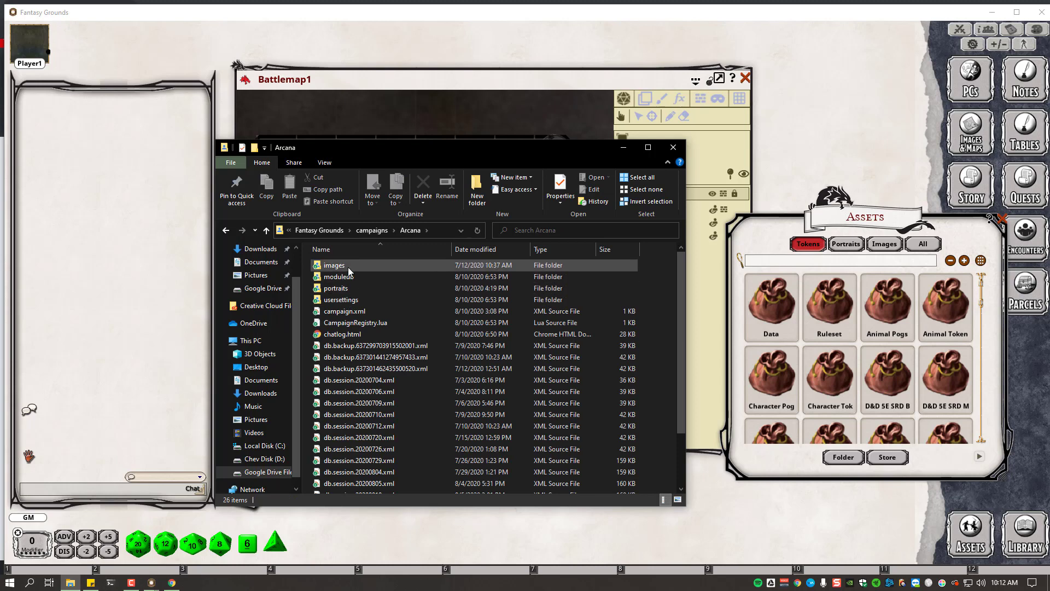
pyautogui.doubleClick(352, 266)
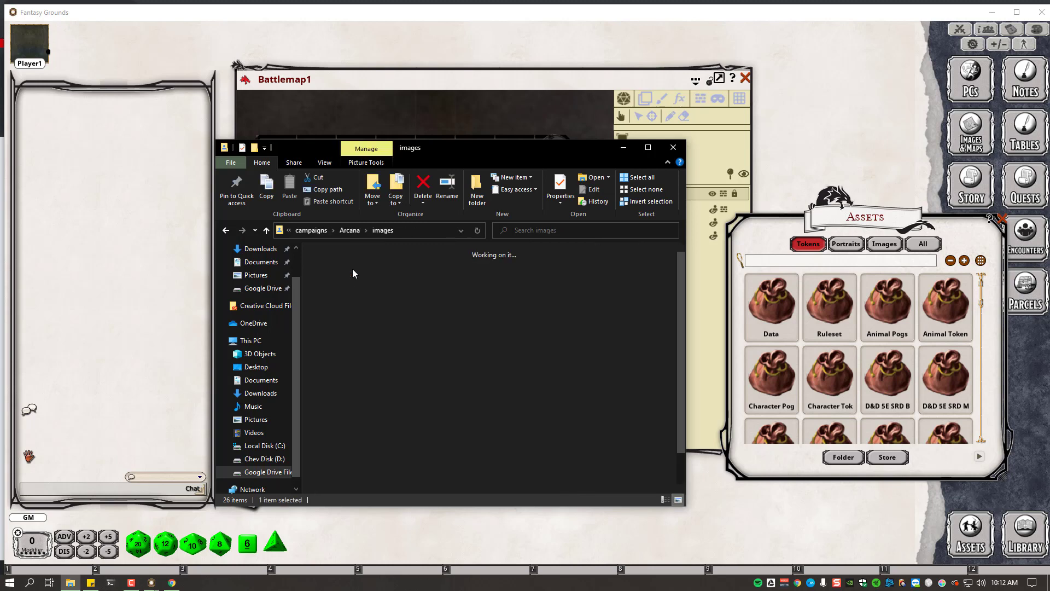
pyautogui.click(358, 231)
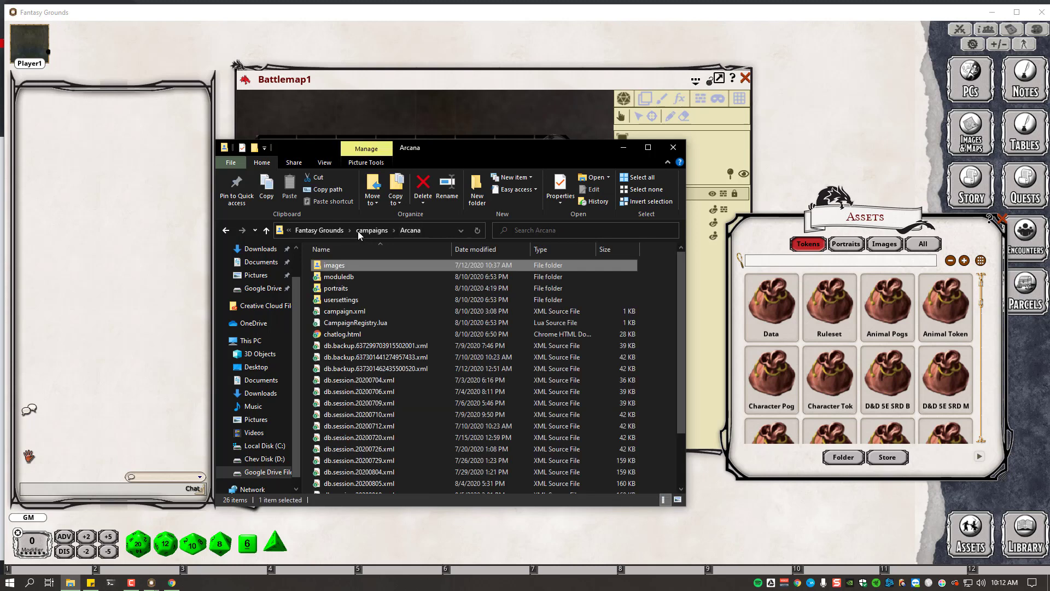
# Copy freya.png from the main Fantasy Grounds tokens folder and close the file window
pyautogui.click(338, 231)
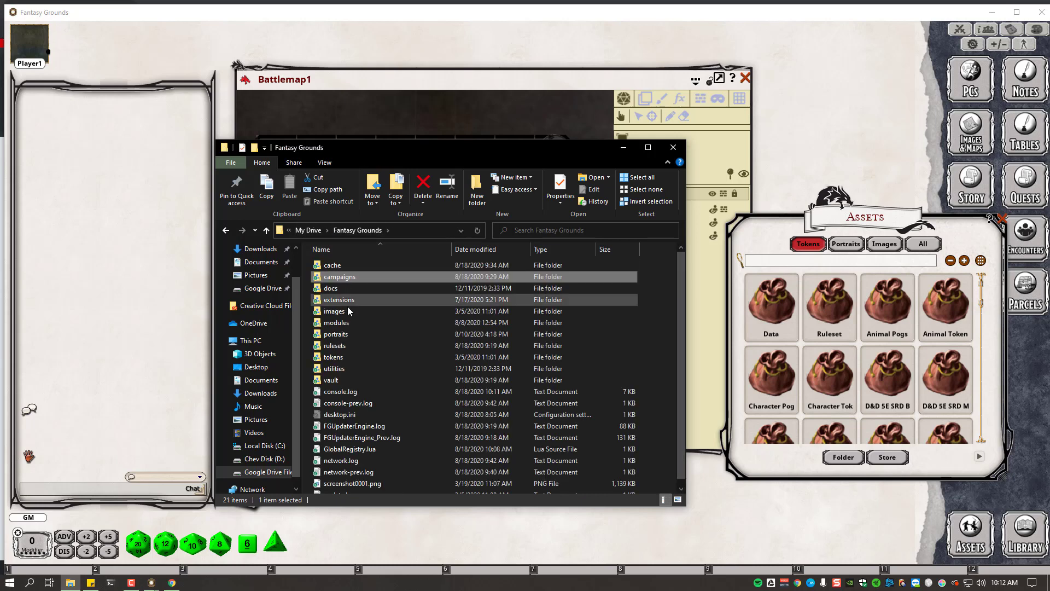
pyautogui.doubleClick(343, 359)
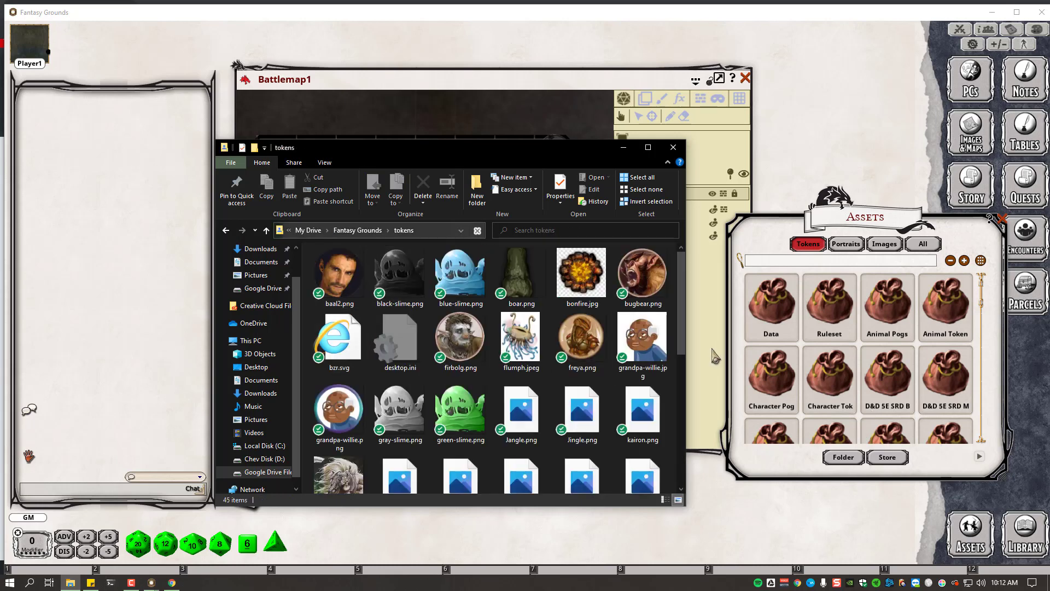
pyautogui.click(591, 340)
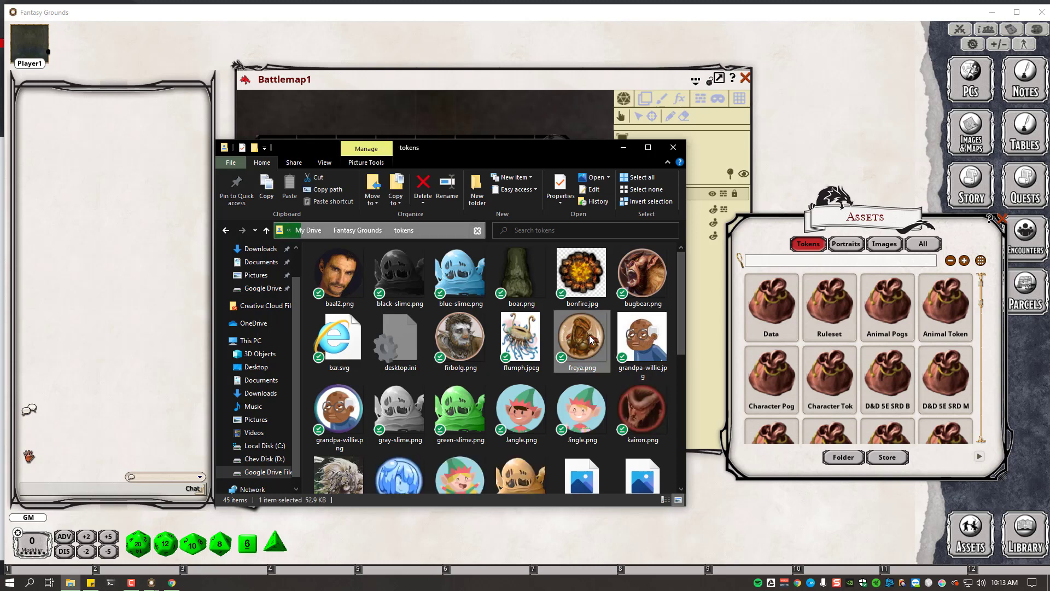
pyautogui.rightClick(591, 339)
pyautogui.click(617, 512)
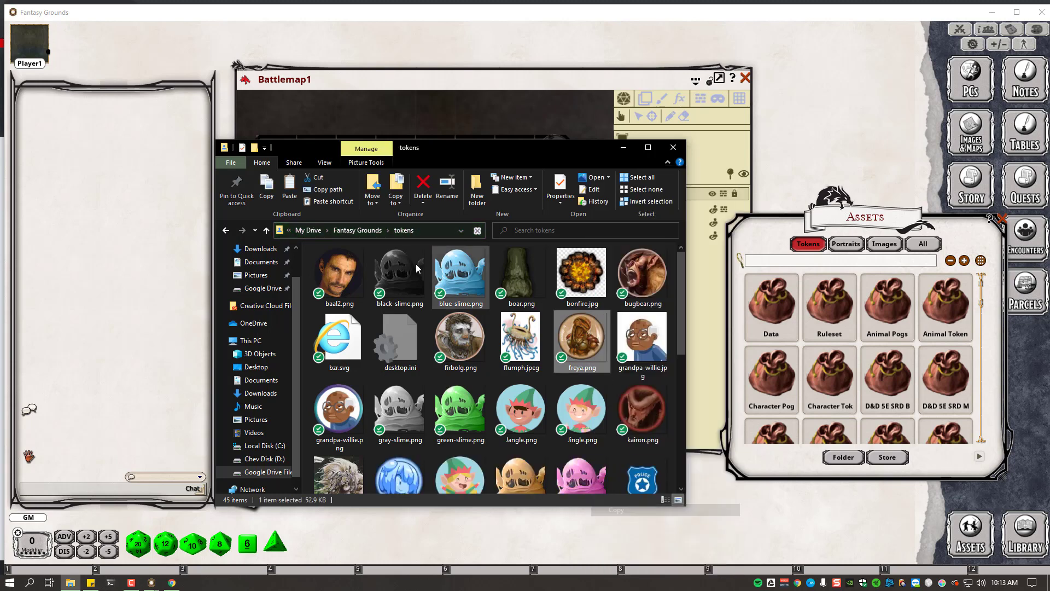
pyautogui.click(357, 231)
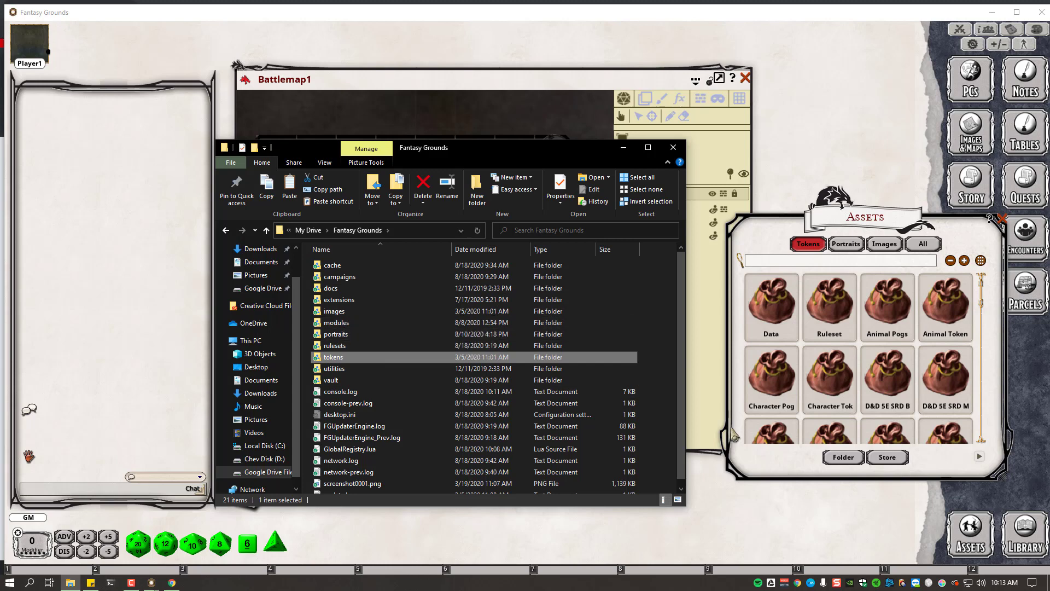
pyautogui.click(673, 147)
# Paste freya.png into the Fantasy Adventure campaign's tokens folder and show the Campaign token group in Assets
pyautogui.click(843, 456)
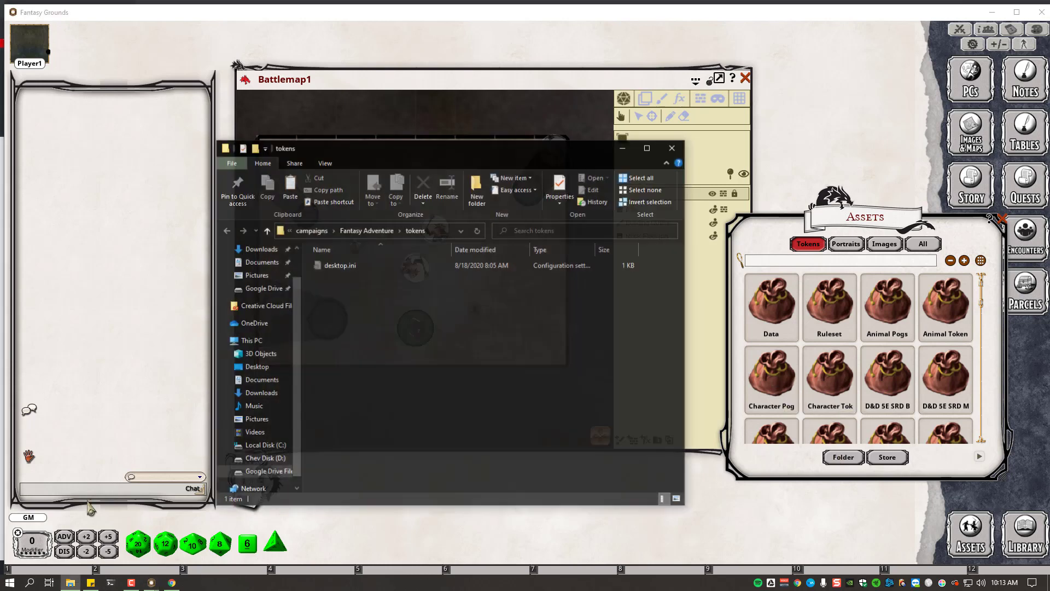
pyautogui.rightClick(432, 326)
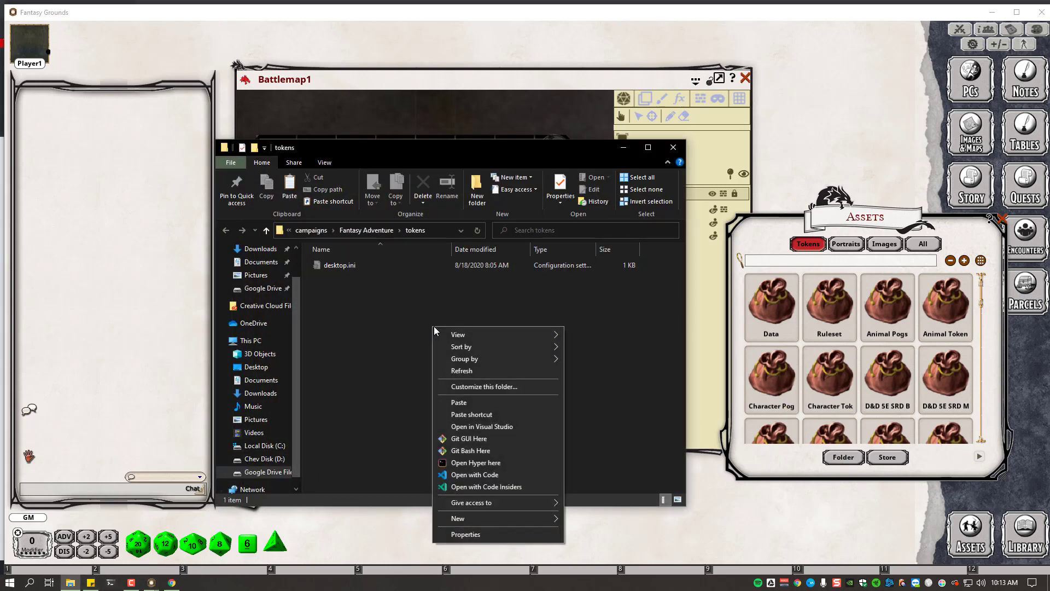
pyautogui.click(473, 402)
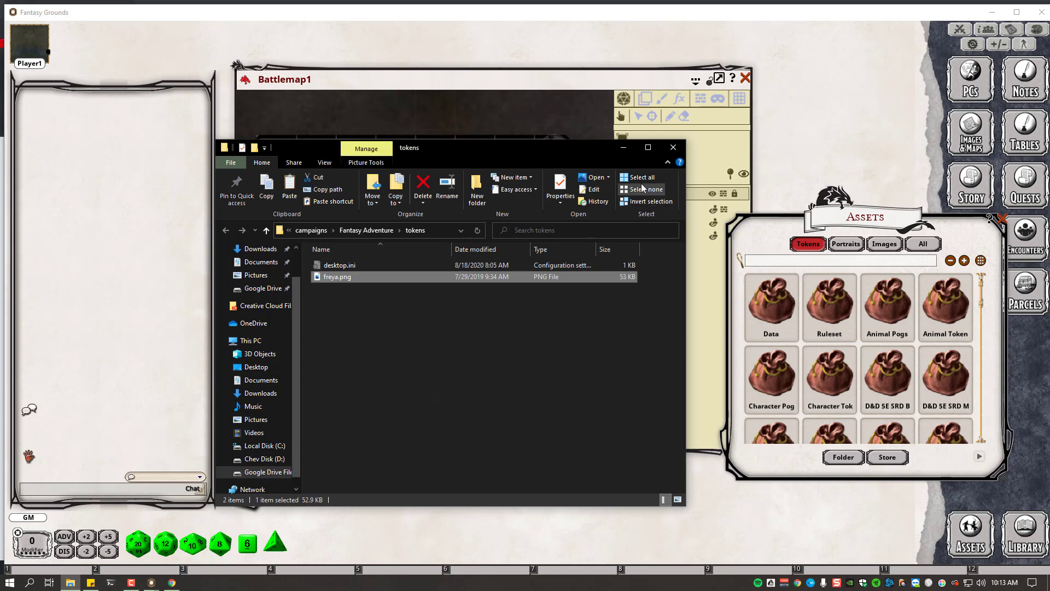
pyautogui.click(673, 147)
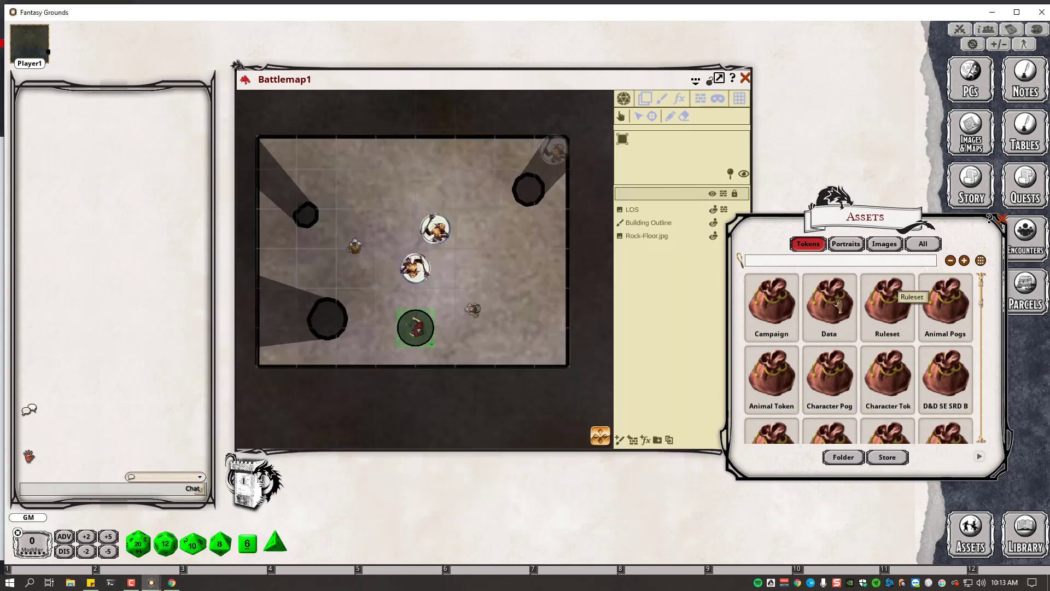
pyautogui.click(782, 323)
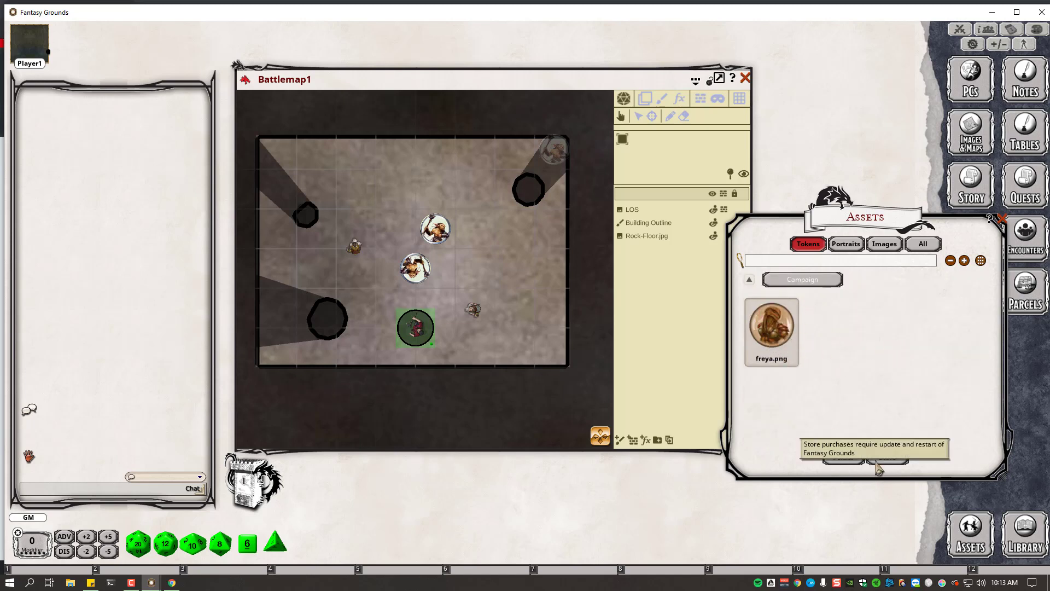
# Switch Assets to images and open the Fantasy Adventure campaign's images folder
pyautogui.click(750, 279)
pyautogui.click(882, 246)
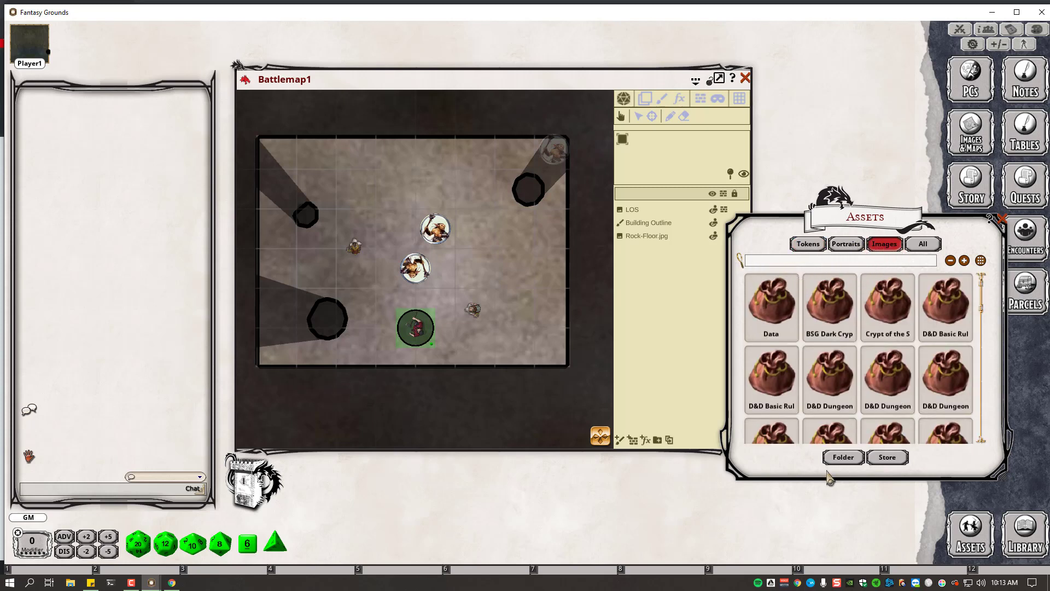
pyautogui.click(843, 458)
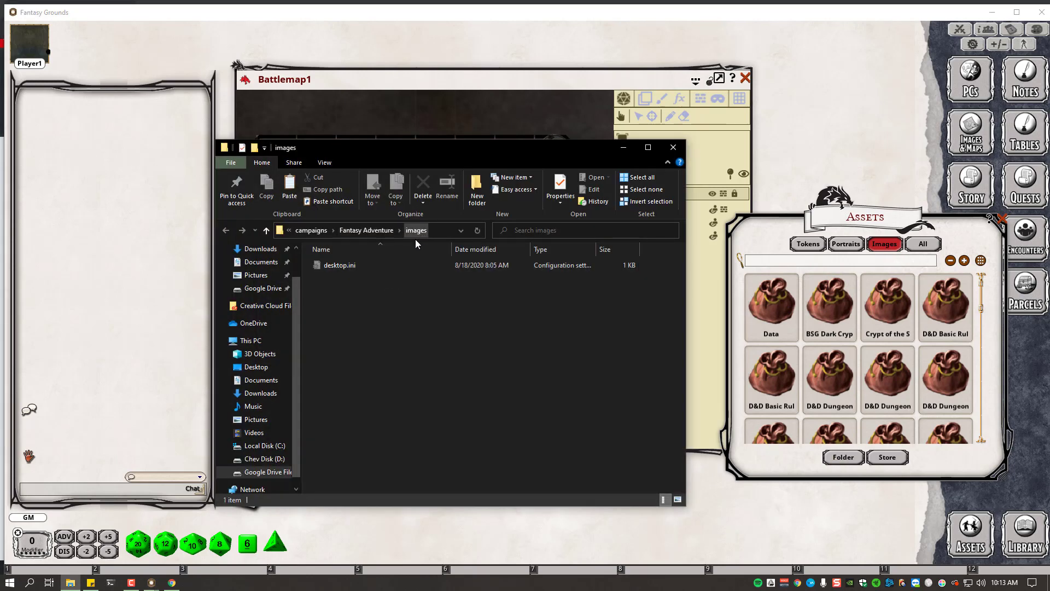
# Switch to Chrome and search Google Images for "d&d battle maps" in a new tab
pyautogui.click(172, 582)
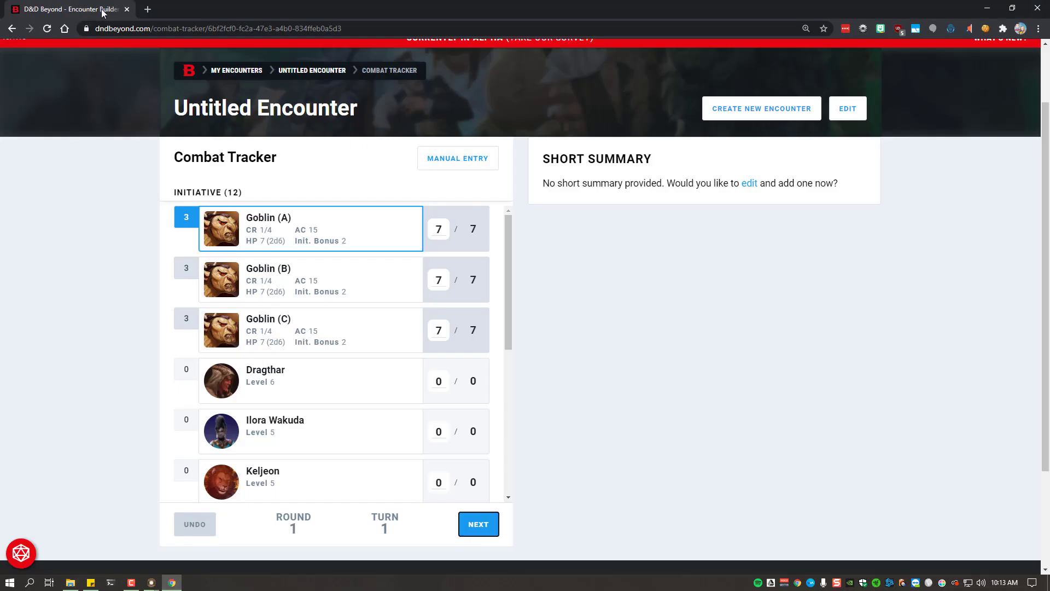
pyautogui.click(148, 9)
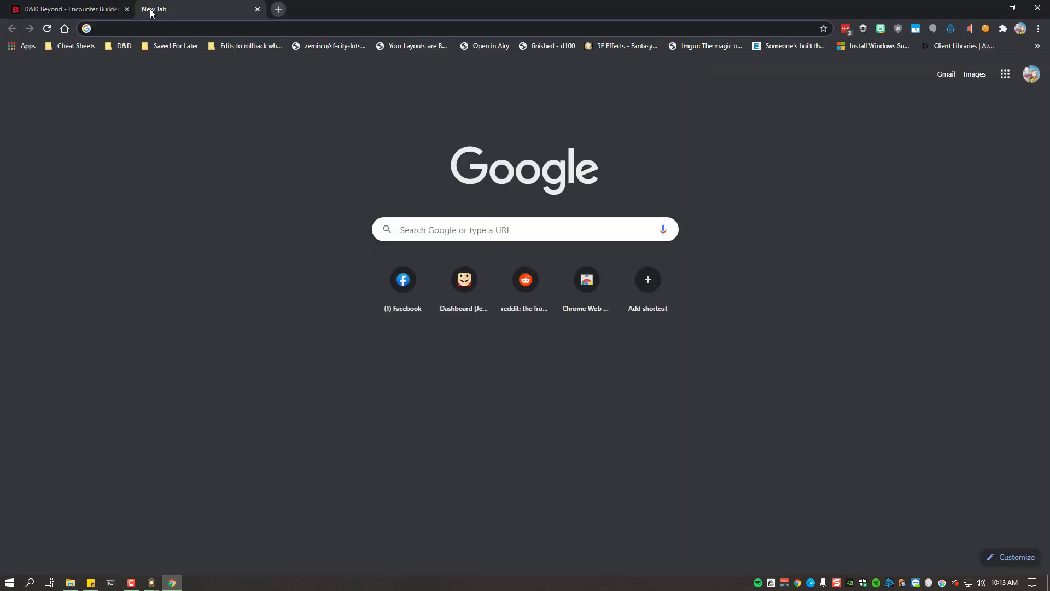
pyautogui.write('D&D battle map')
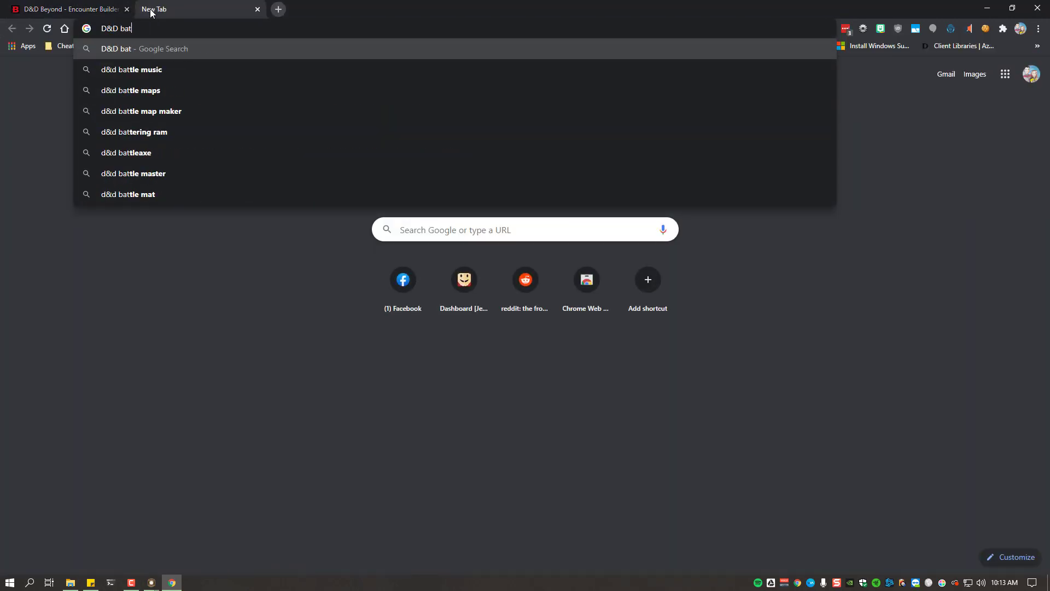
pyautogui.press('Return')
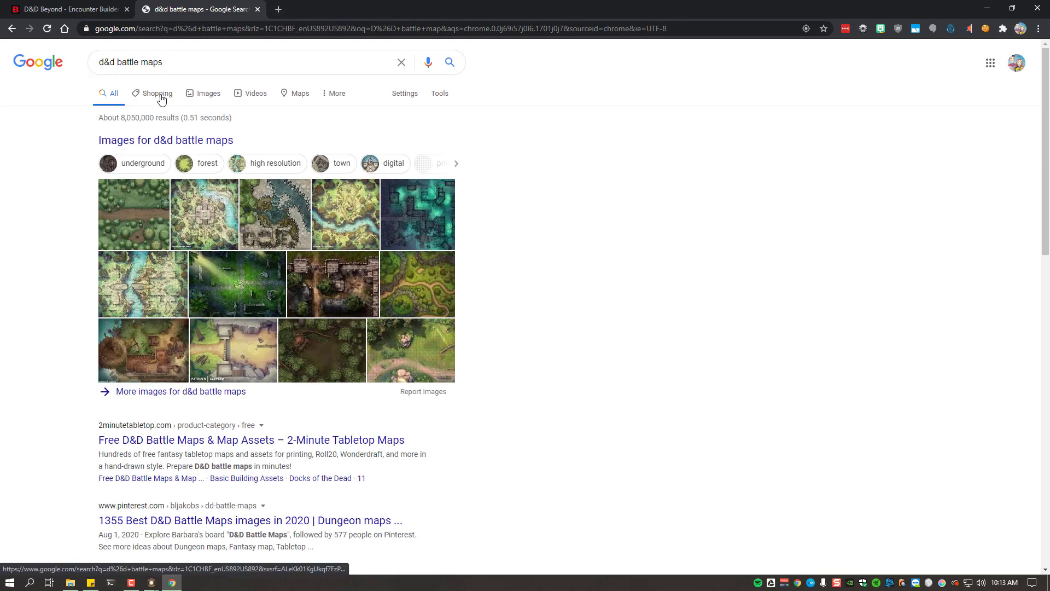
pyautogui.click(204, 97)
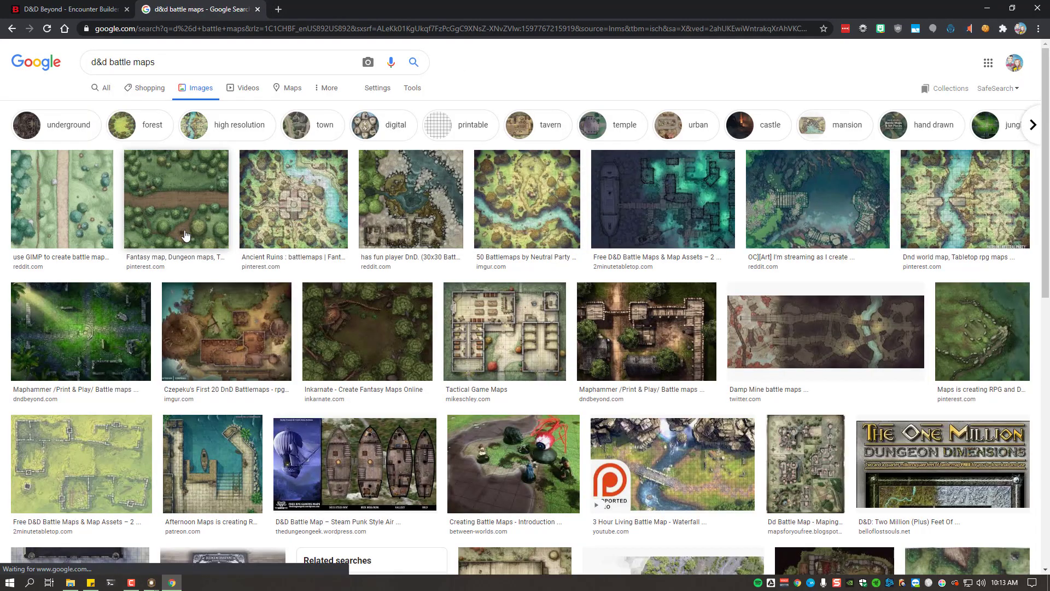
# Open the Pinterest forest map with the dirt path from the image results and start saving the image
pyautogui.click(167, 227)
pyautogui.rightClick(772, 256)
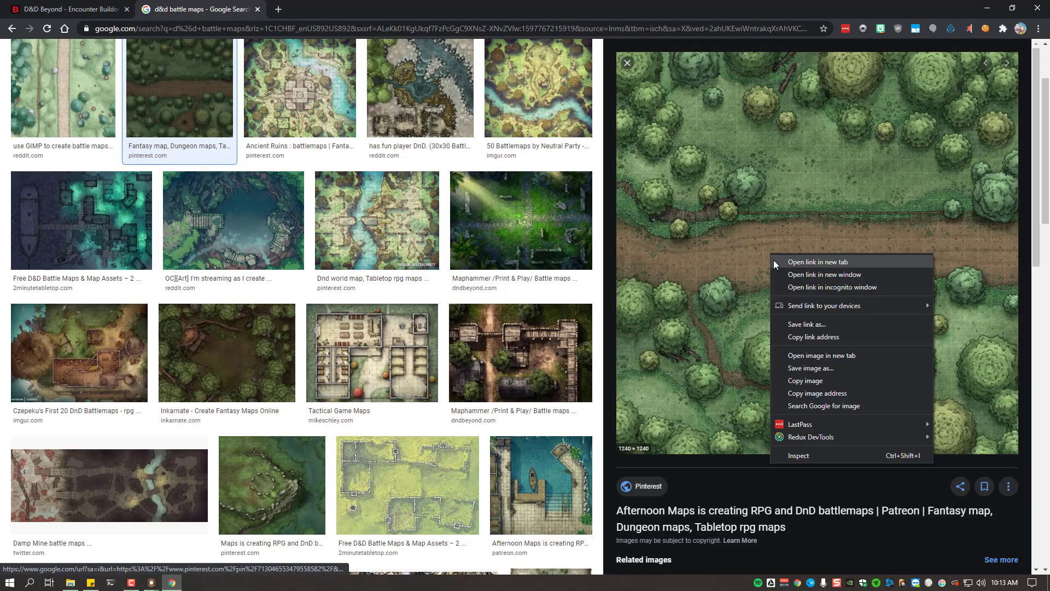
pyautogui.click(811, 368)
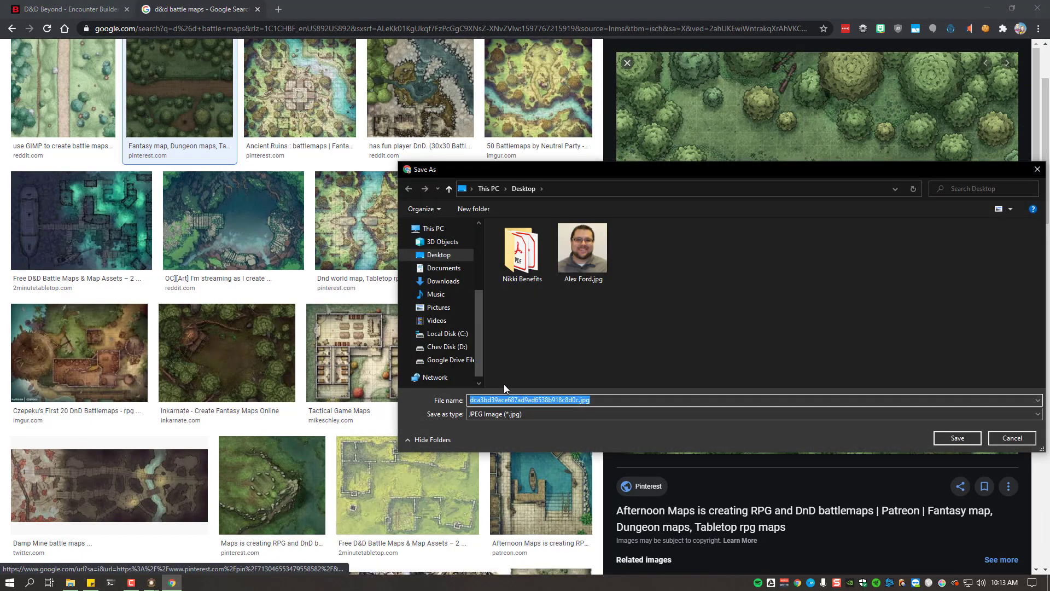
# Copy the path of the Fantasy Adventure campaign's images folder from File Explorer and use it as the save location
pyautogui.click(70, 583)
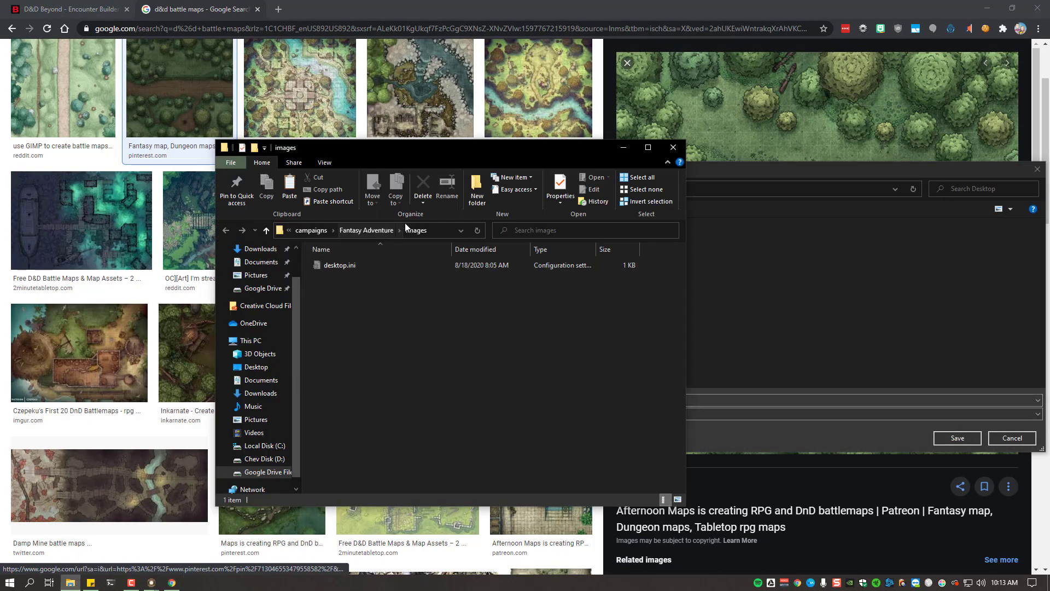
pyautogui.click(441, 231)
pyautogui.hotkey('ctrl', 'c')
pyautogui.hotkey('alt', 'Tab')
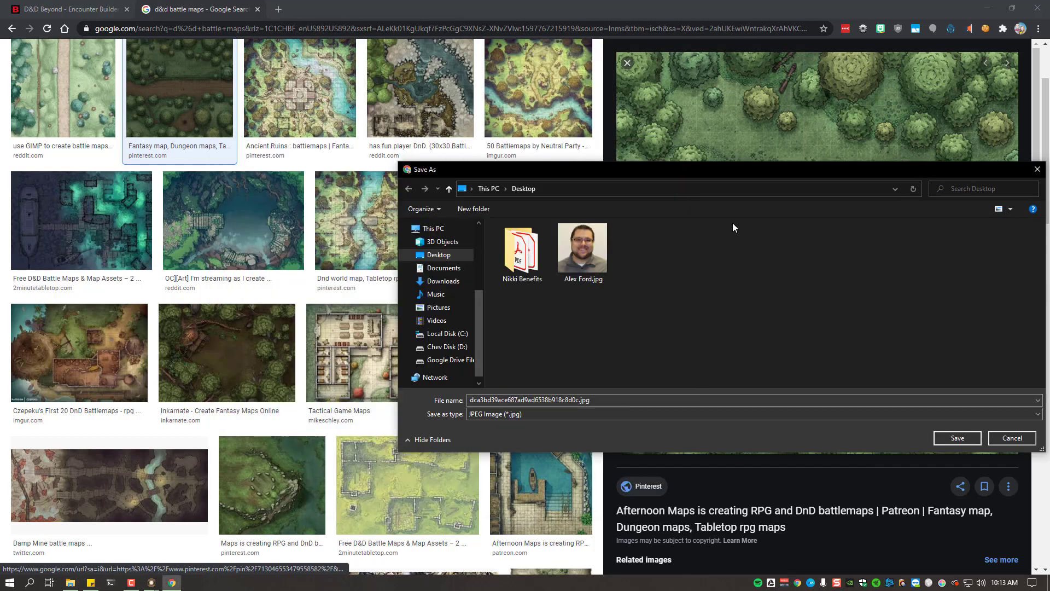
pyautogui.click(653, 191)
pyautogui.hotkey('ctrl', 'v')
pyautogui.press('Return')
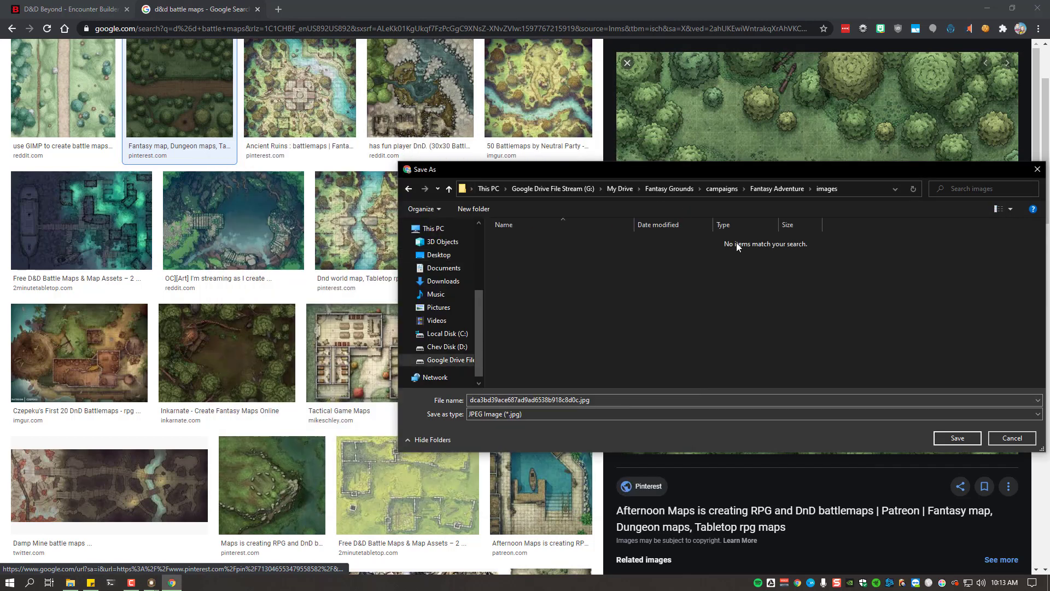
# Save the map image as grassy-path and check for the file in the campaign's images folder
pyautogui.doubleClick(588, 399)
pyautogui.write('gr')
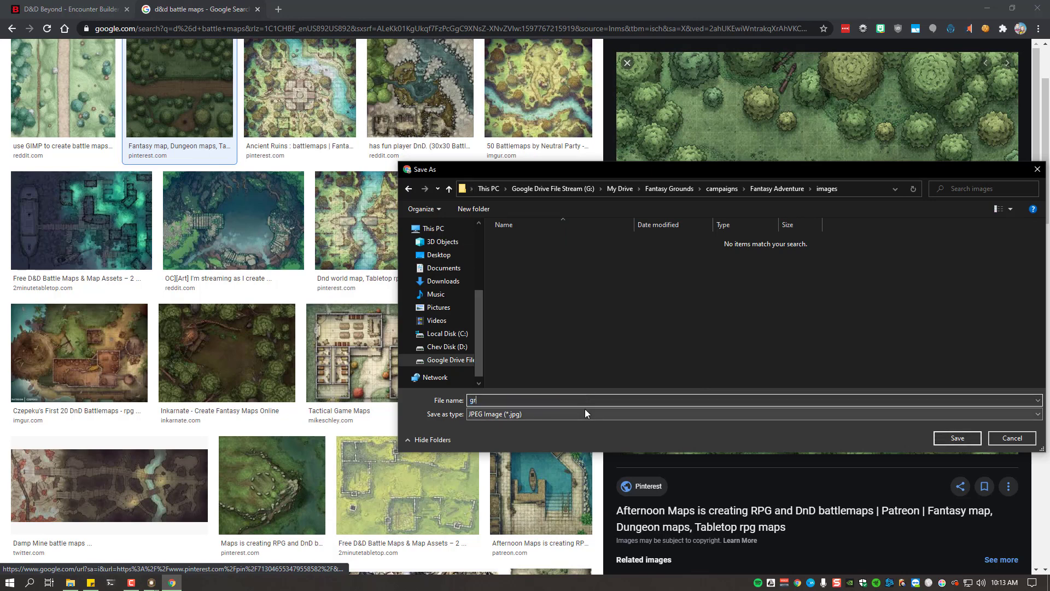
pyautogui.write('assy-path')
pyautogui.press('Return')
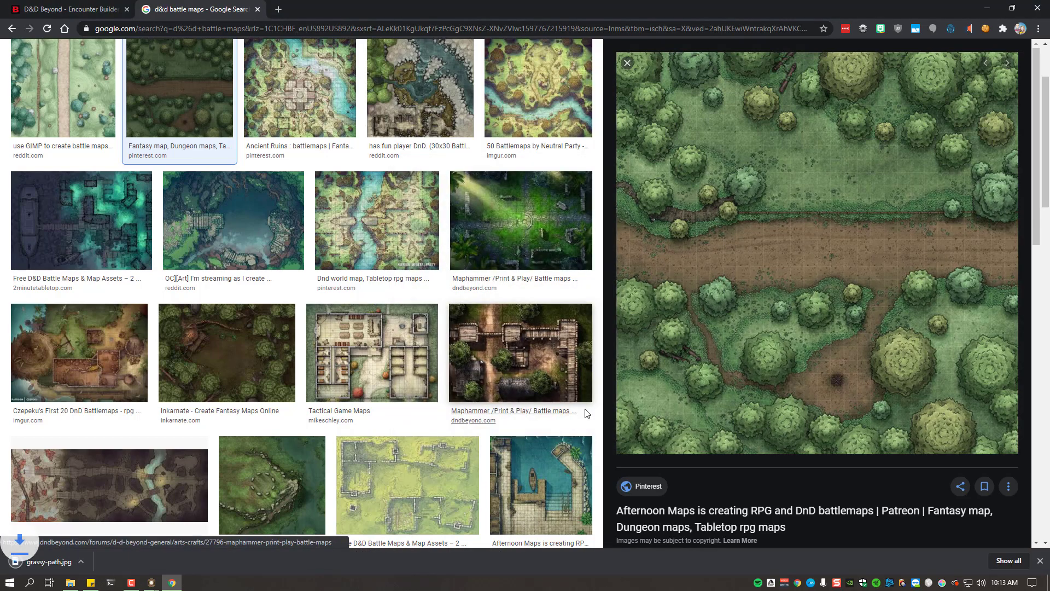
pyautogui.click(71, 582)
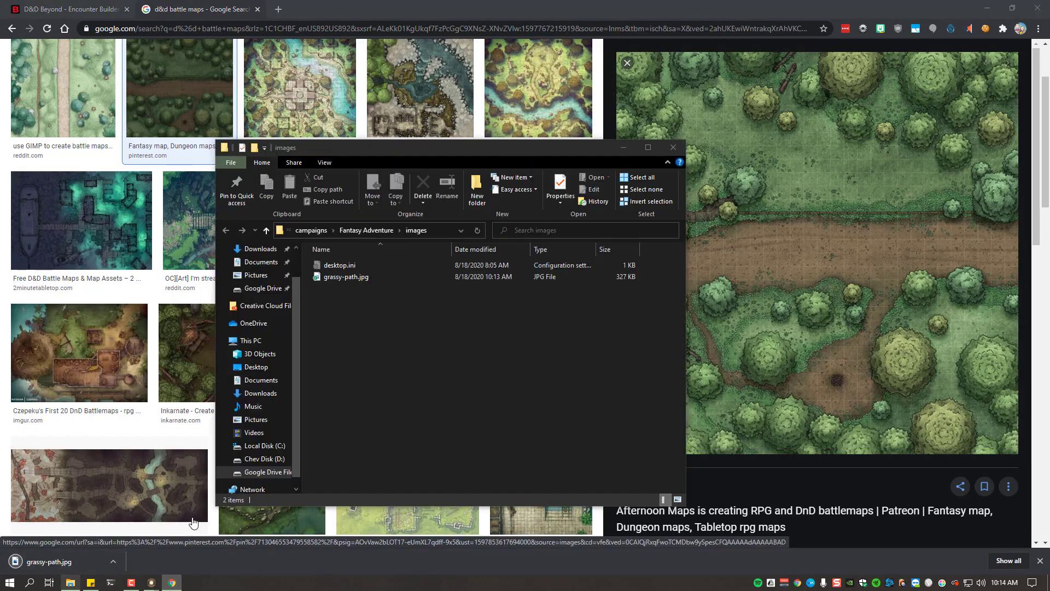
pyautogui.click(673, 147)
# Switch to the Fantasy Grounds window with Battlemap1 and show the Campaign image group in Assets
pyautogui.moveTo(156, 584)
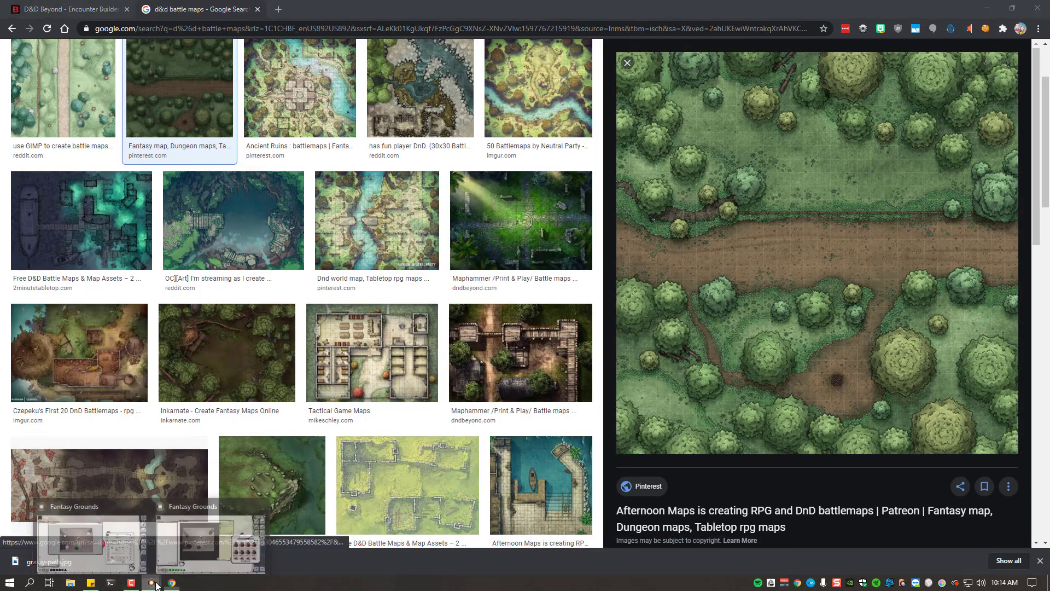
pyautogui.click(197, 557)
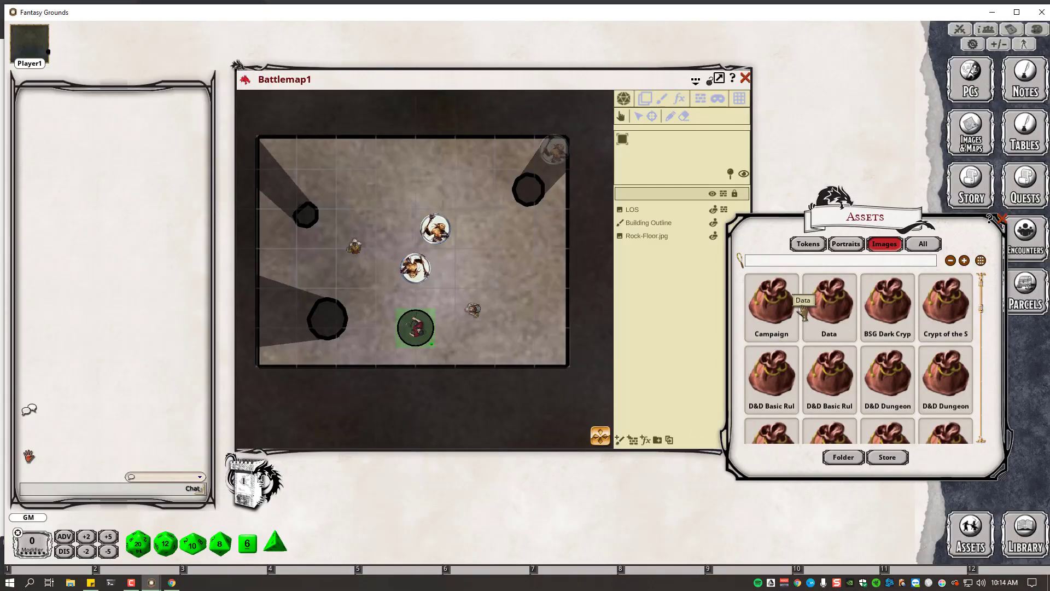
pyautogui.click(772, 306)
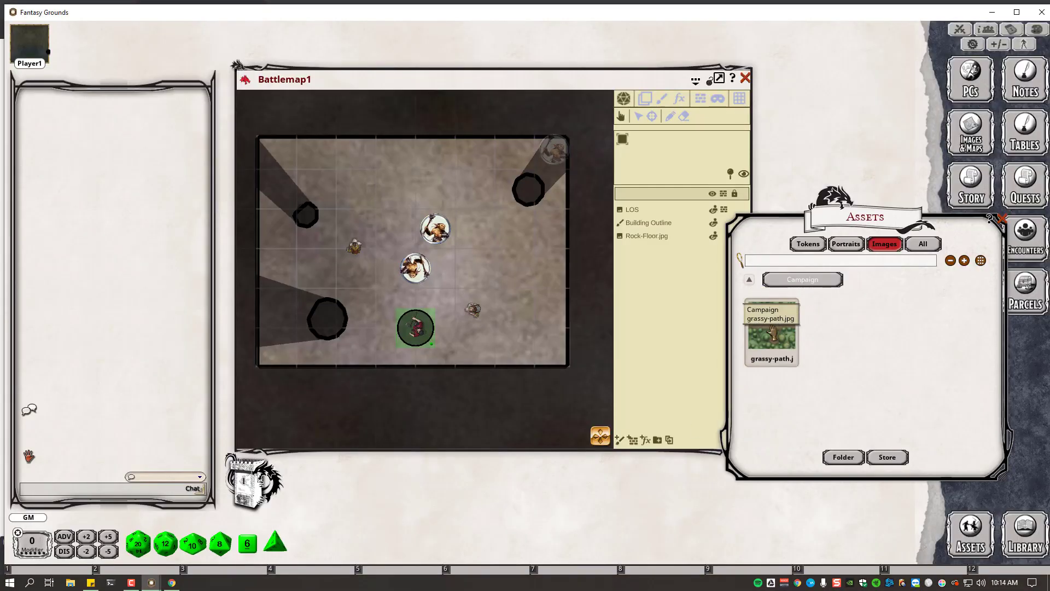
# Delete the Rock-Floor.jpg layer from Battlemap1 and add the campaign's grassy-path.jpg image as a layer
pyautogui.moveTo(773, 332); pyautogui.dragTo(665, 254)
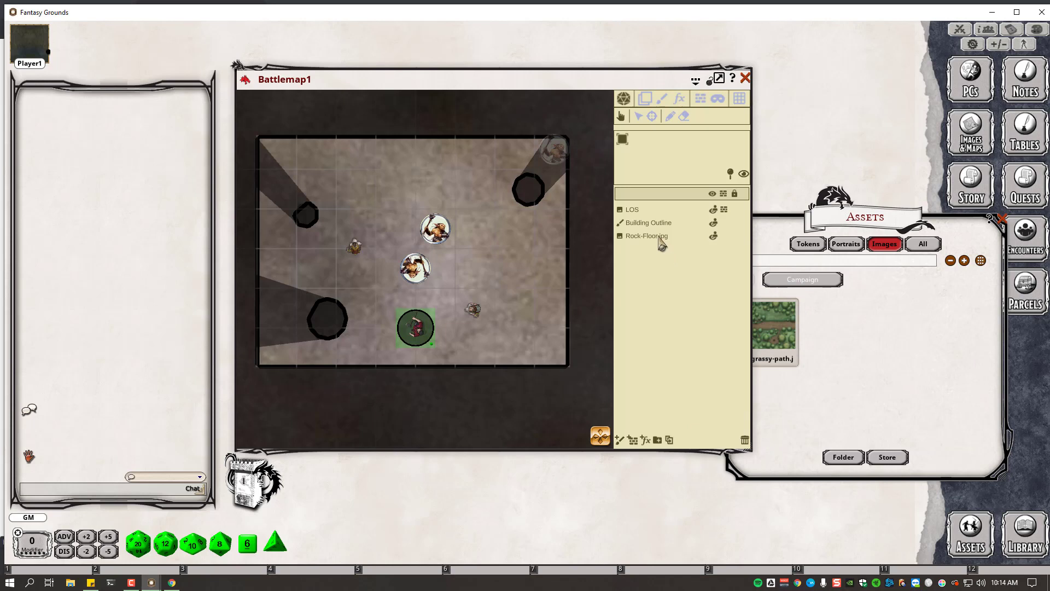
pyautogui.click(659, 238)
pyautogui.moveTo(739, 426); pyautogui.dragTo(744, 439)
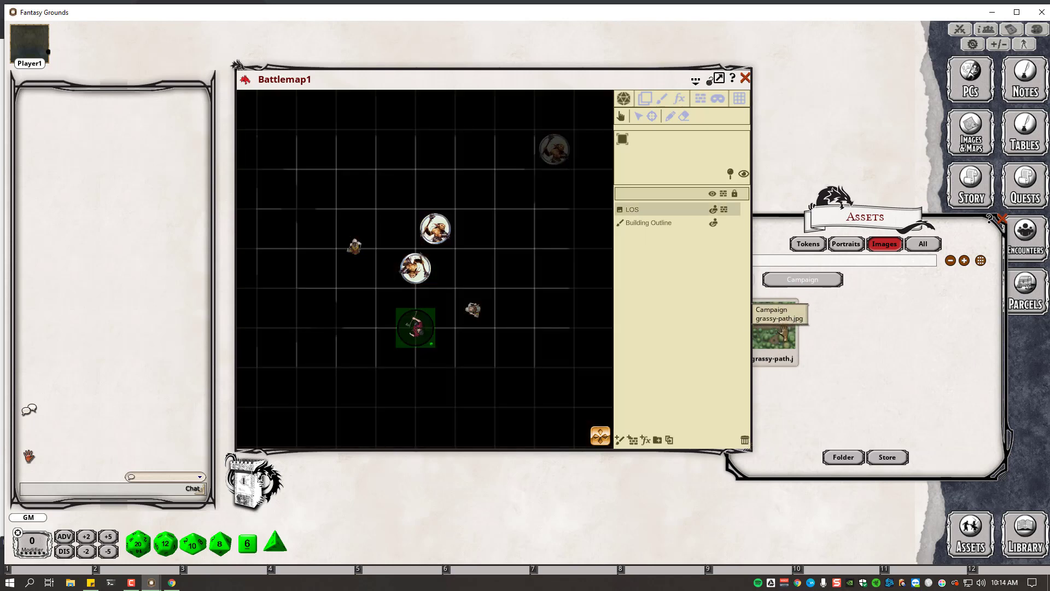
pyautogui.moveTo(771, 356); pyautogui.dragTo(528, 327)
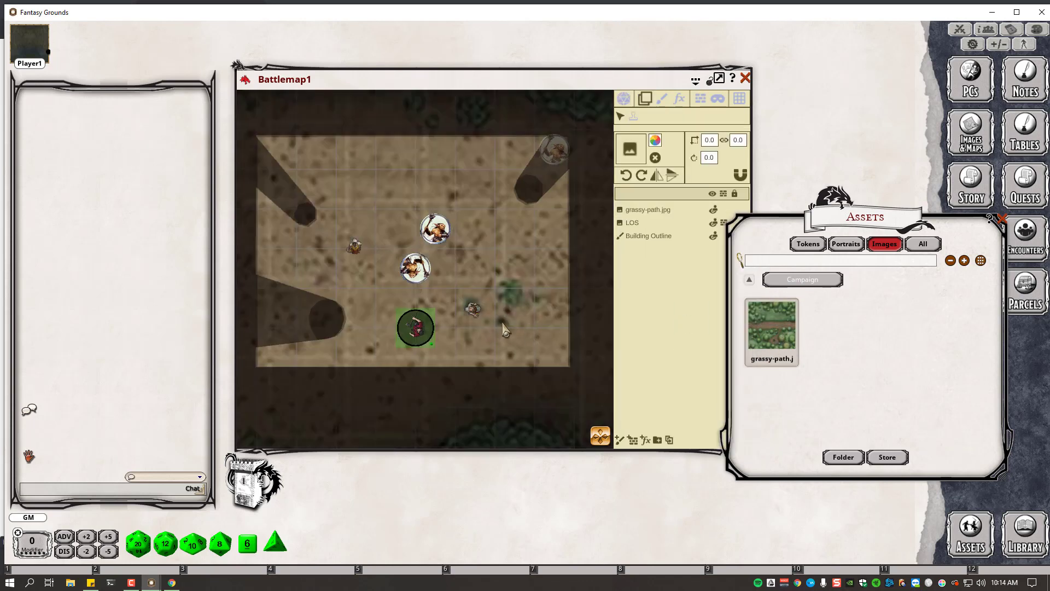
# Scale the grassy-path.jpg layer down to about 6.0 by 6.0 around the tokens on Battlemap1
pyautogui.scroll(-6, 504, 328)
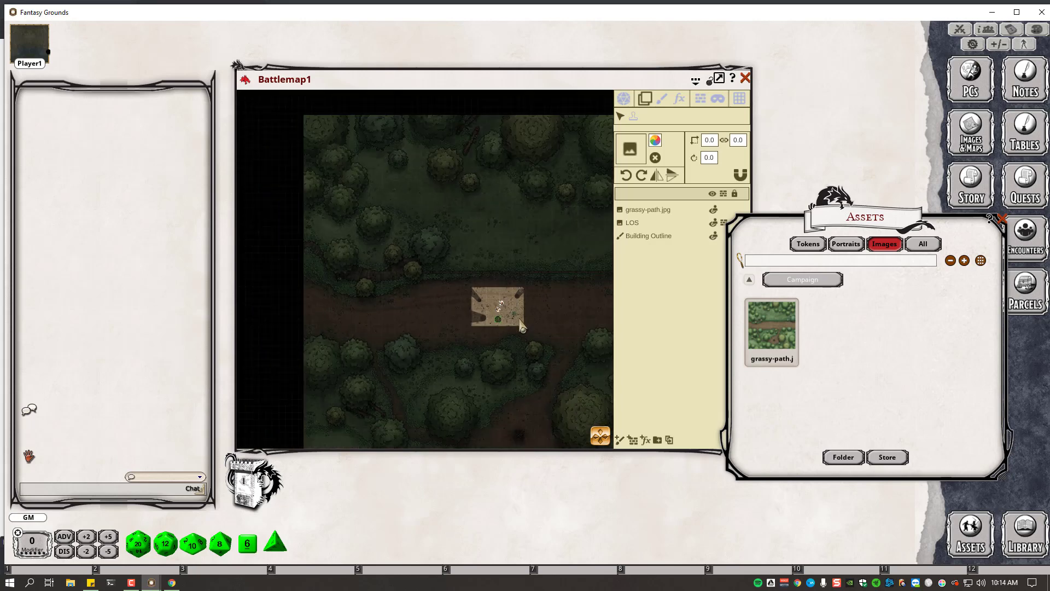
pyautogui.scroll(-4, 528, 327)
pyautogui.click(474, 300)
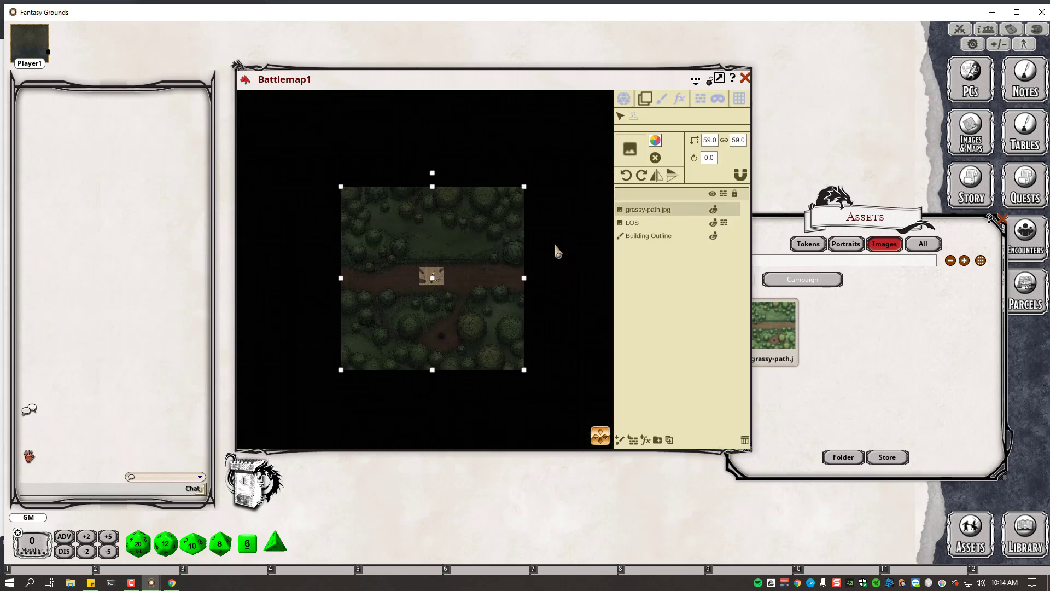
pyautogui.moveTo(517, 359); pyautogui.dragTo(454, 284)
pyautogui.scroll(5, 452, 289)
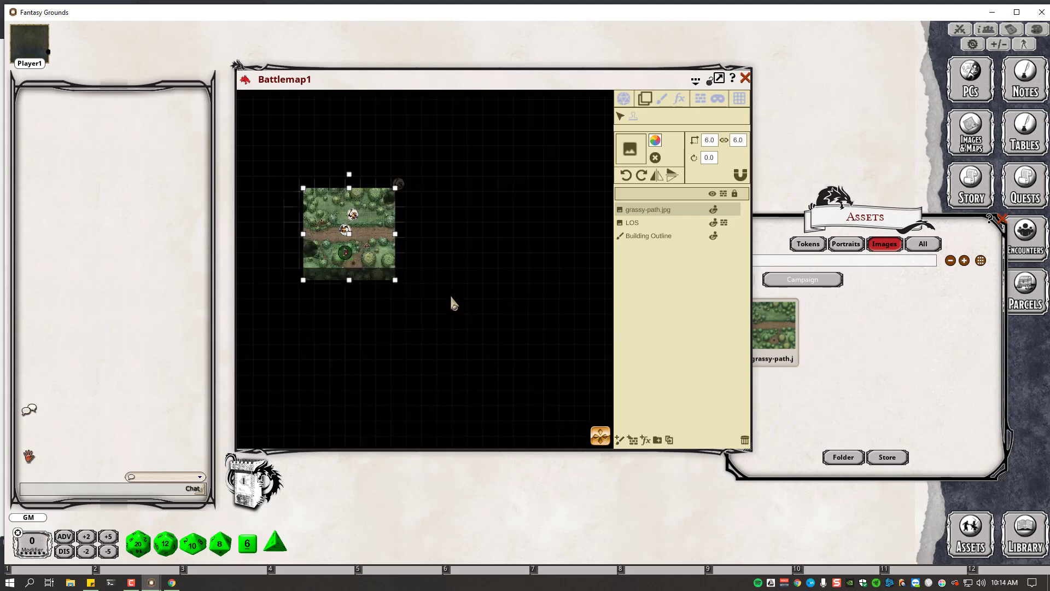
pyautogui.scroll(3, 575, 339)
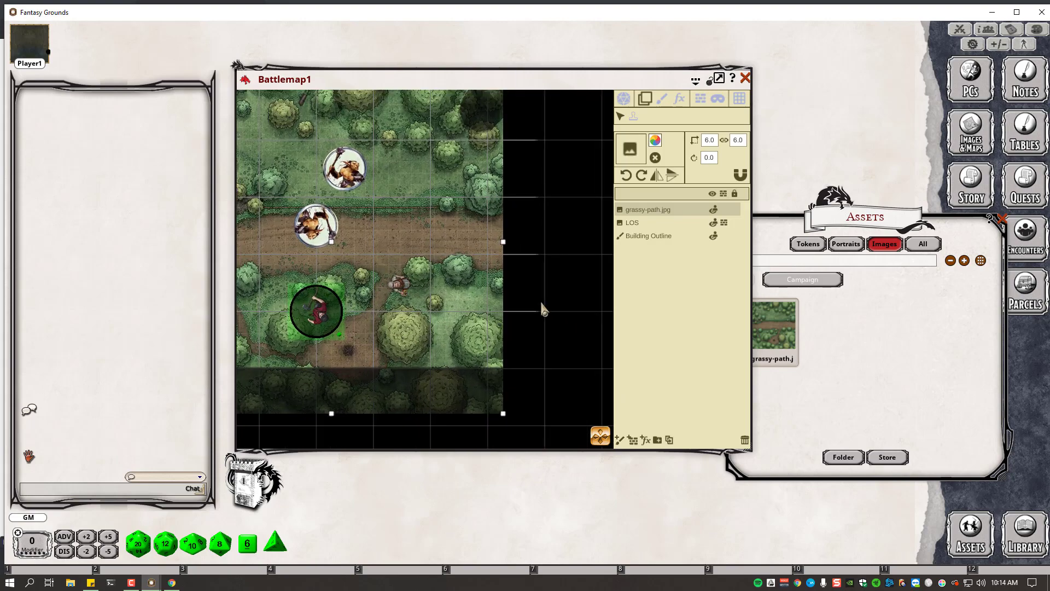
pyautogui.moveTo(401, 274); pyautogui.dragTo(429, 270)
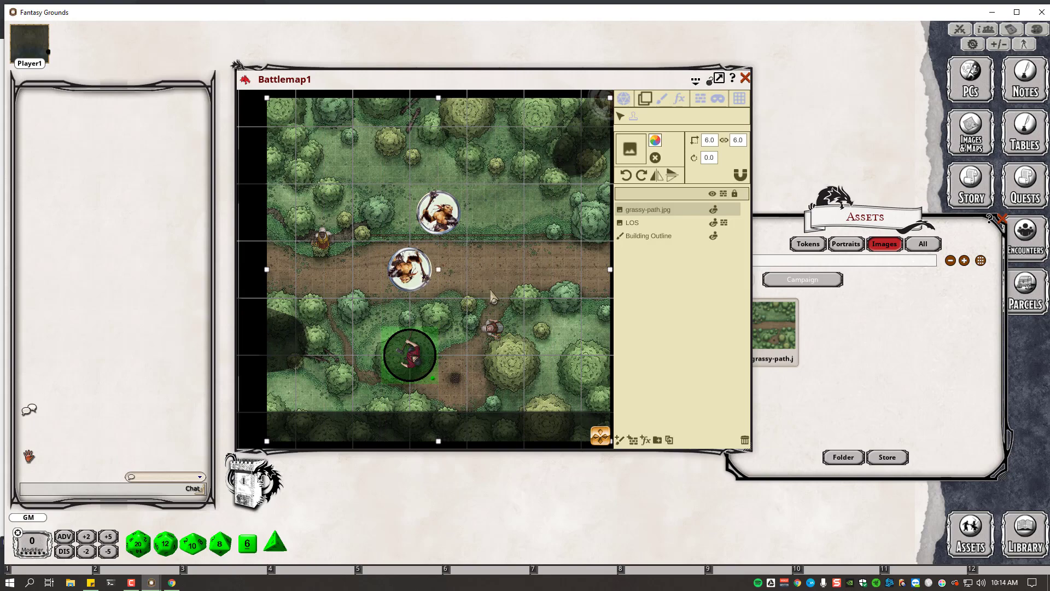
# Redraw Battlemap1's grid over one of the map's printed squares, at about 4.0 by 4.0
pyautogui.scroll(4, 492, 296)
pyautogui.click(739, 98)
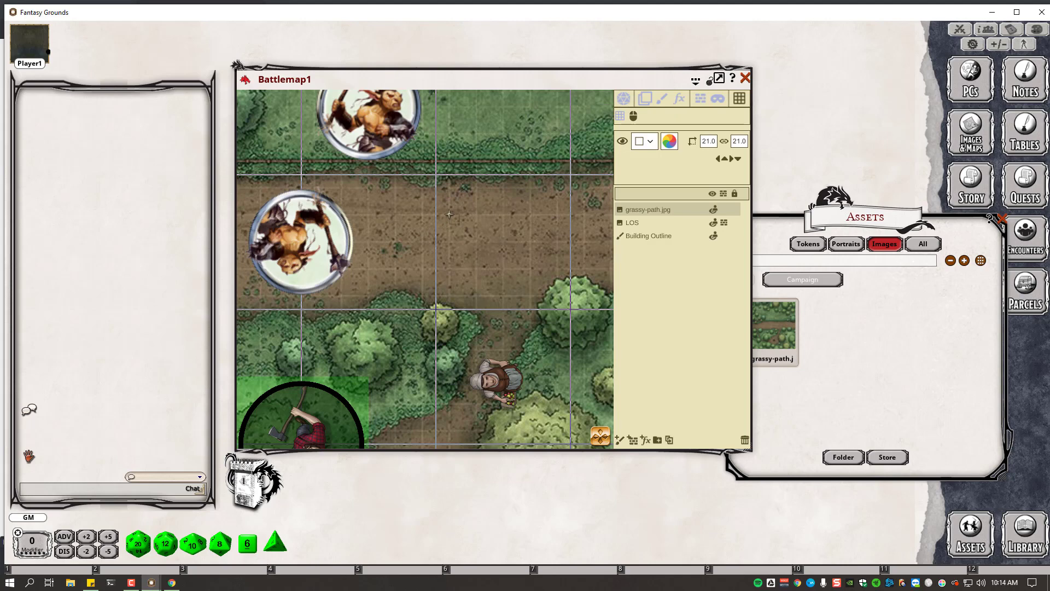
pyautogui.moveTo(449, 214); pyautogui.dragTo(478, 241)
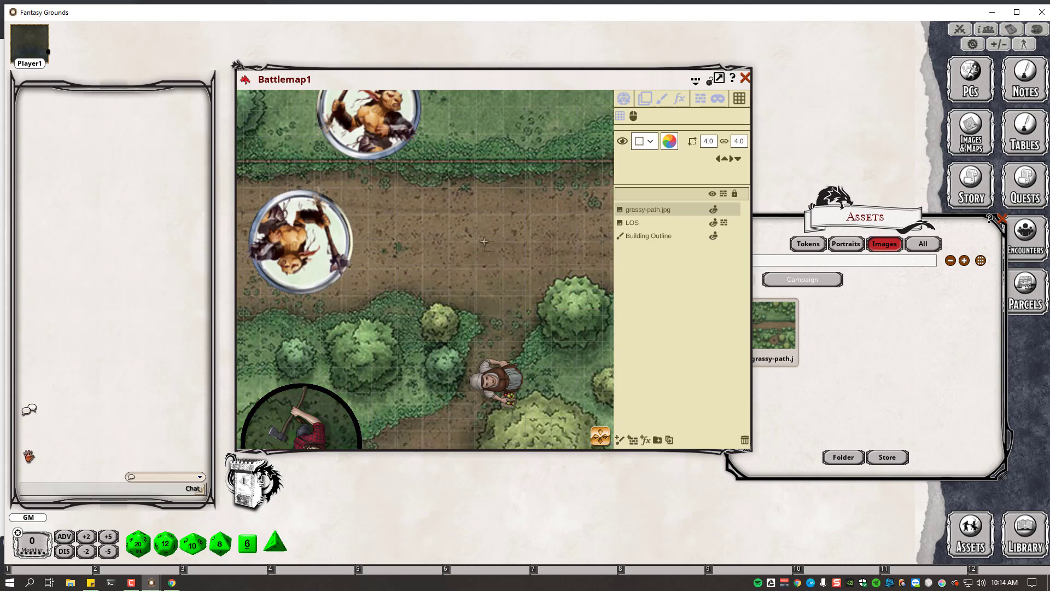
pyautogui.moveTo(478, 238); pyautogui.dragTo(480, 247)
pyautogui.scroll(5, 466, 241)
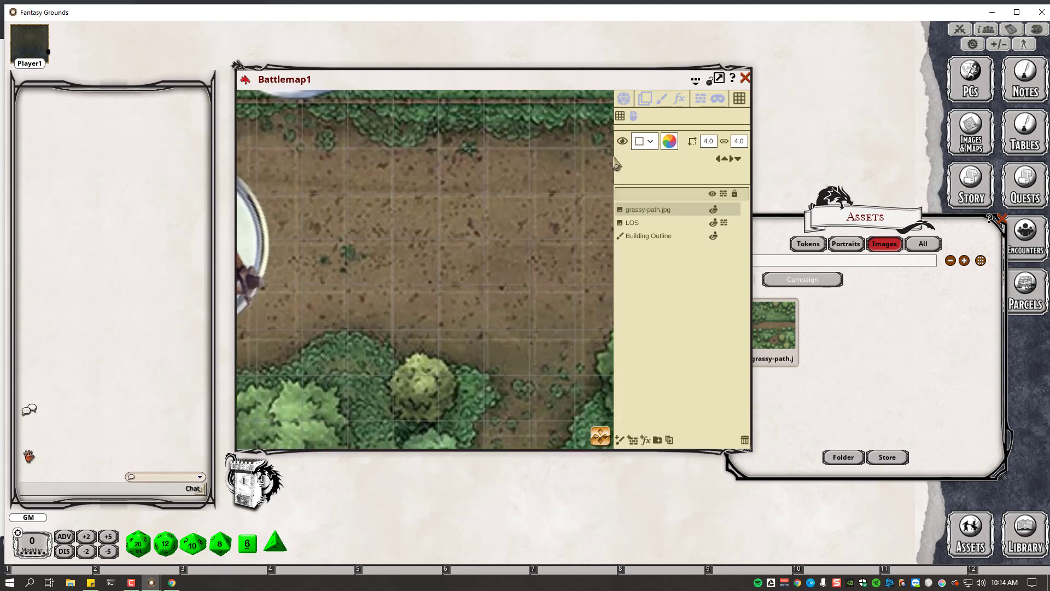
# Hide the grid on Battlemap1 and look over the whole grassy path map
pyautogui.doubleClick(708, 142)
pyautogui.scroll(-5, 464, 290)
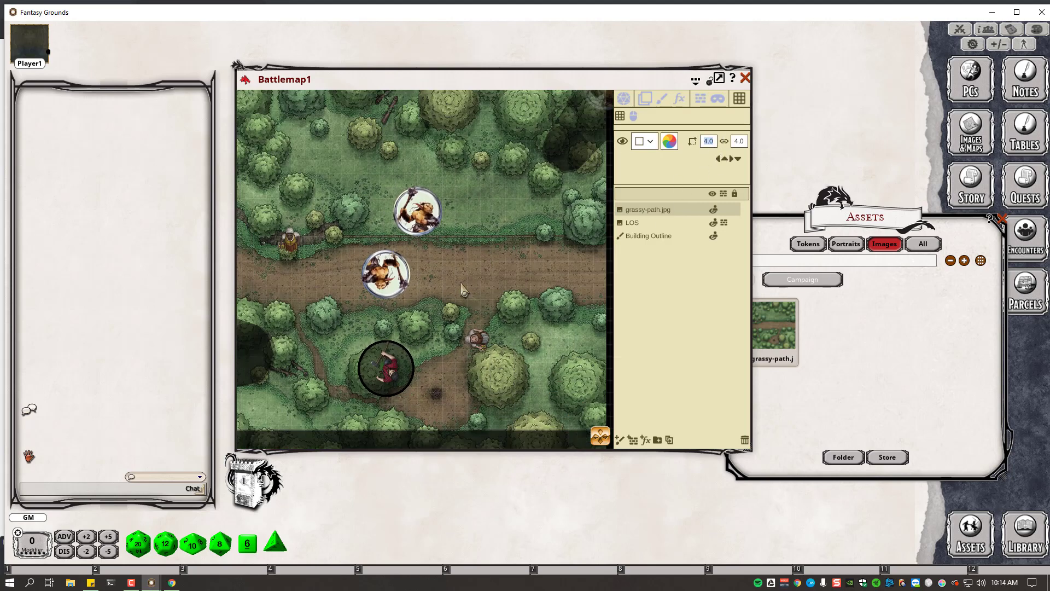
pyautogui.click(625, 143)
pyautogui.scroll(4, 499, 252)
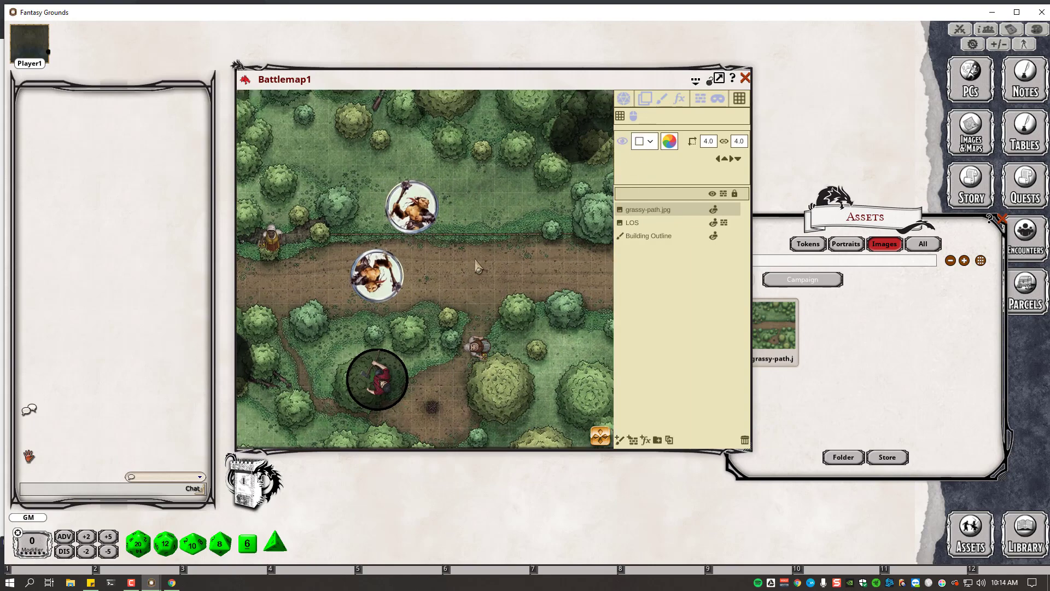
pyautogui.scroll(-4, 418, 290)
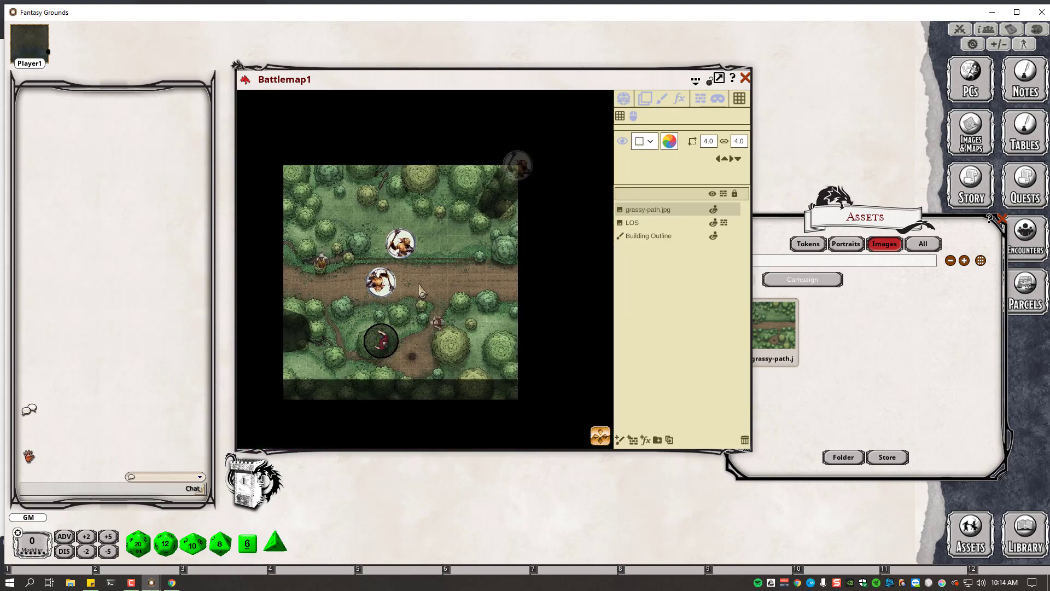
pyautogui.moveTo(419, 284); pyautogui.dragTo(464, 283)
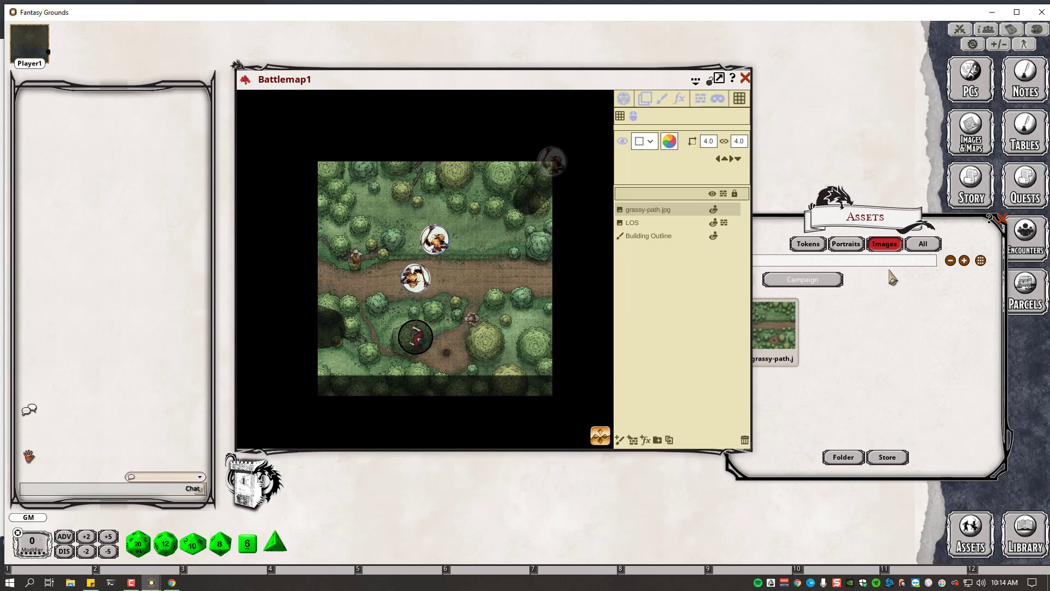
# Browse the Data group of portraits in Assets, and show the Data group of tokens
pyautogui.click(874, 284)
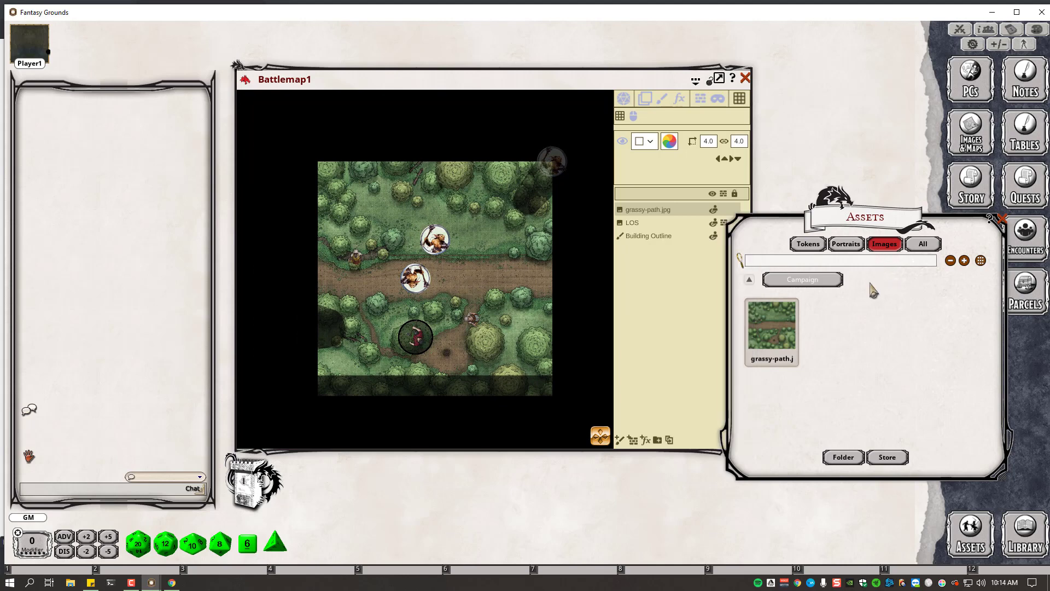
pyautogui.click(847, 244)
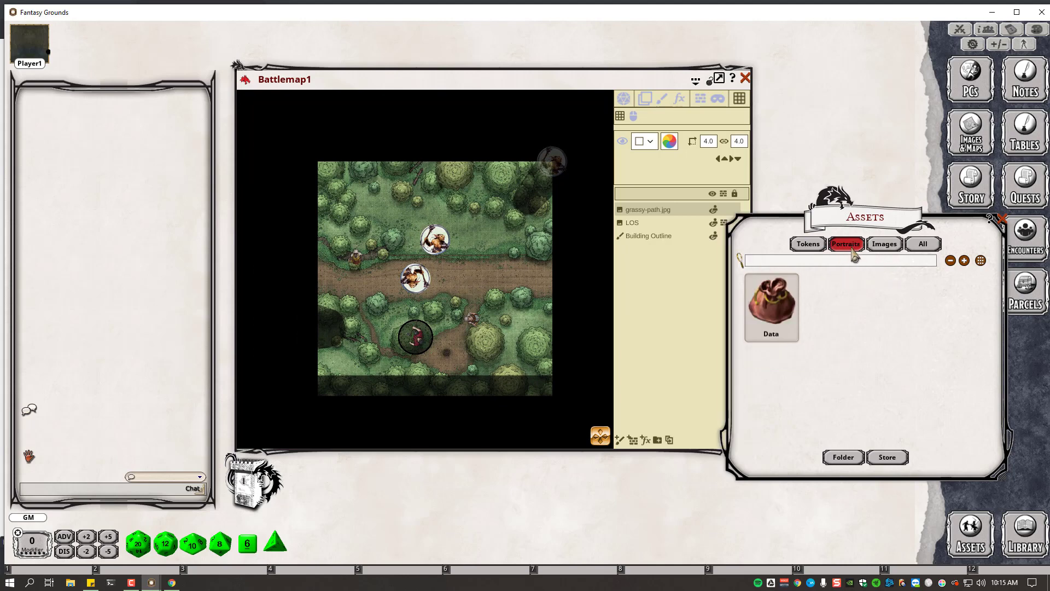
pyautogui.click(796, 312)
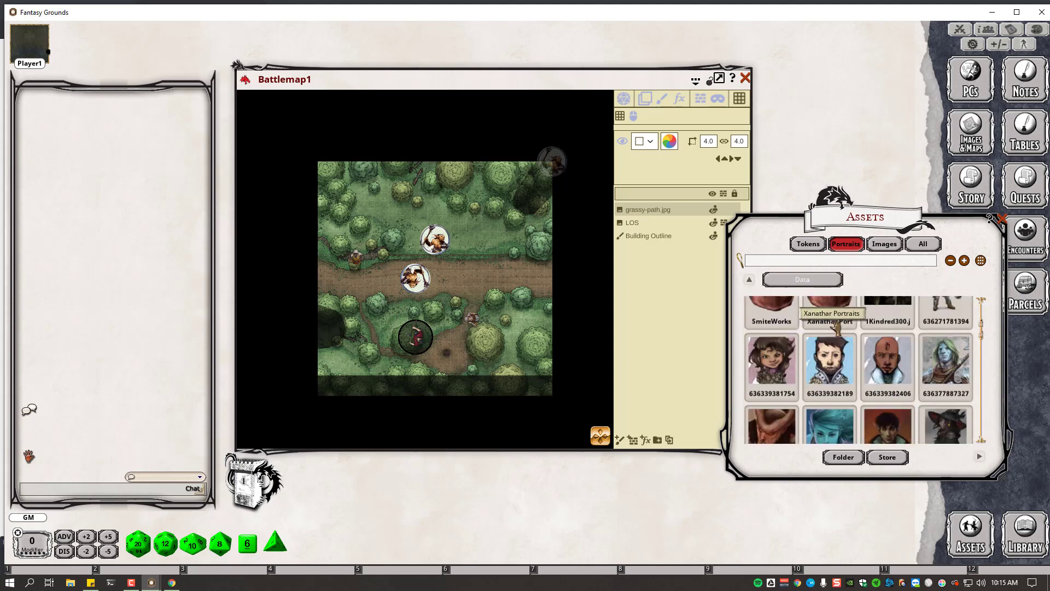
pyautogui.scroll(-2, 839, 327)
pyautogui.scroll(2, 839, 327)
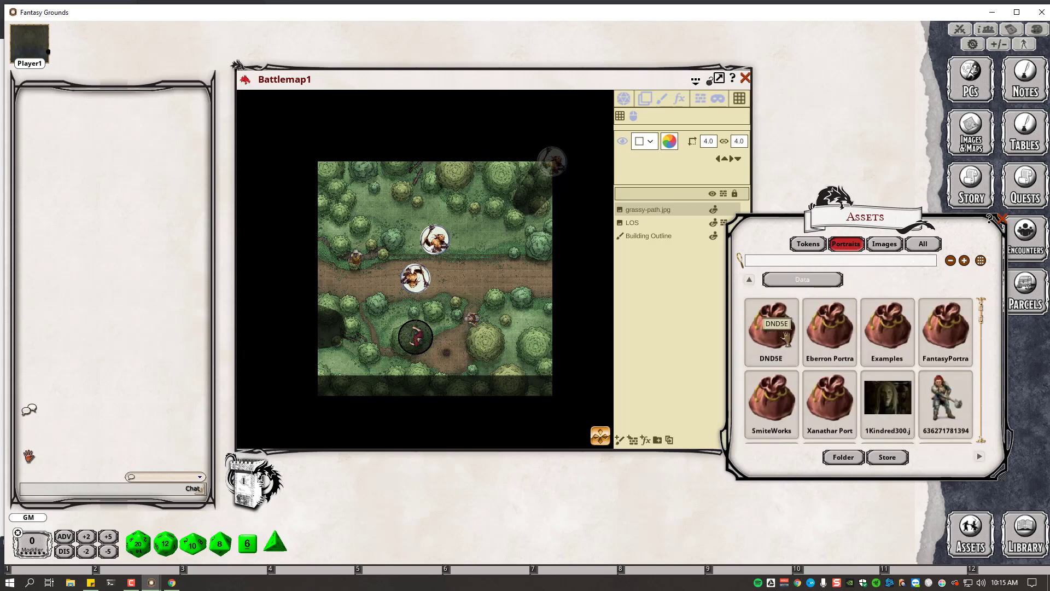
pyautogui.click(750, 280)
pyautogui.click(808, 243)
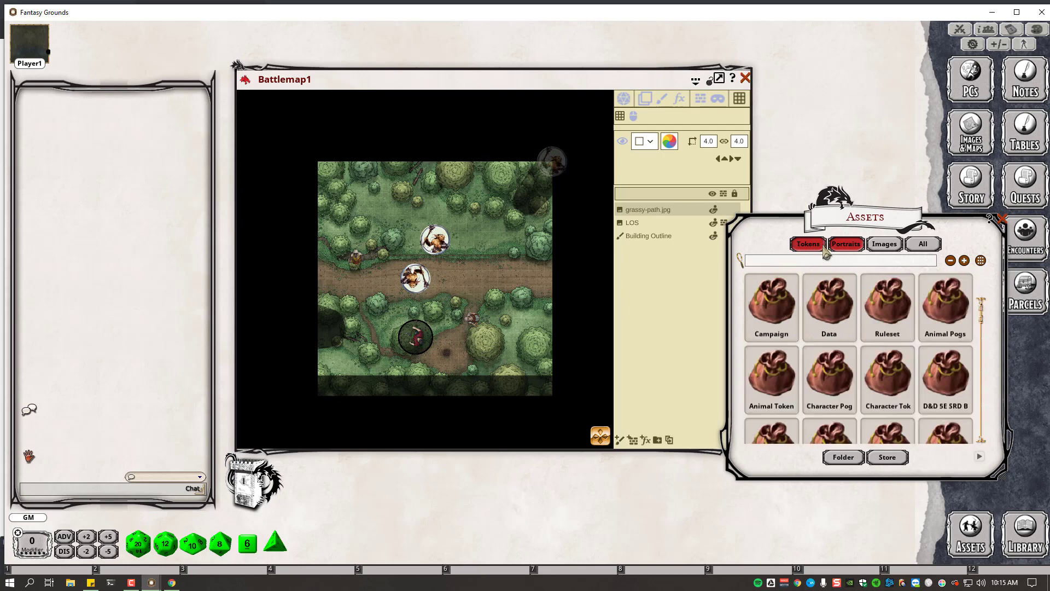
pyautogui.click(851, 334)
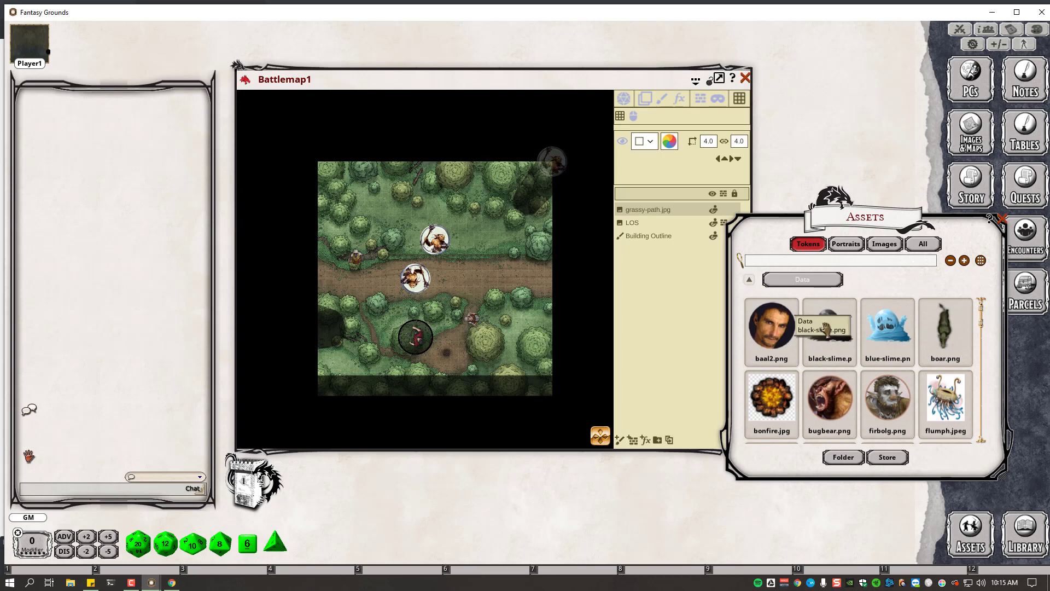
# Open the Fantasy Adventure campaign's tokens folder and go up to the main Fantasy Grounds folder
pyautogui.click(845, 457)
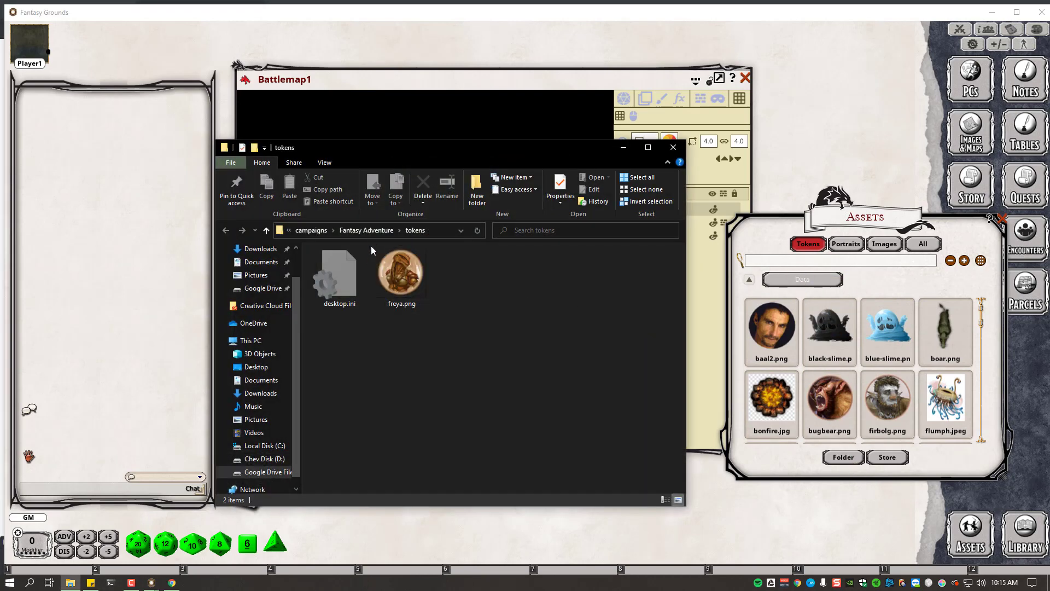
pyautogui.click(368, 230)
pyautogui.click(309, 230)
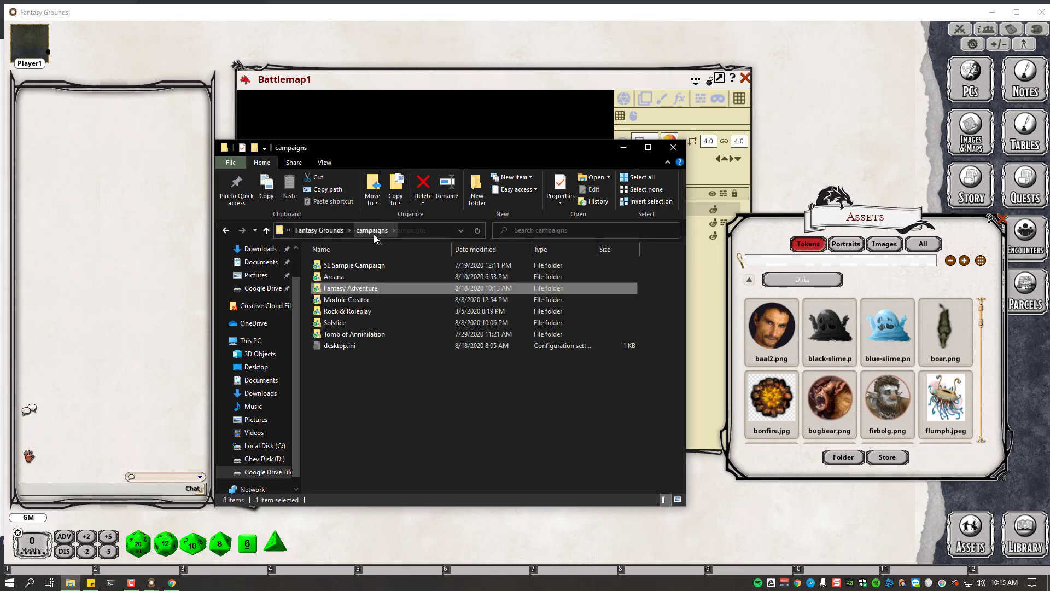
pyautogui.click(336, 231)
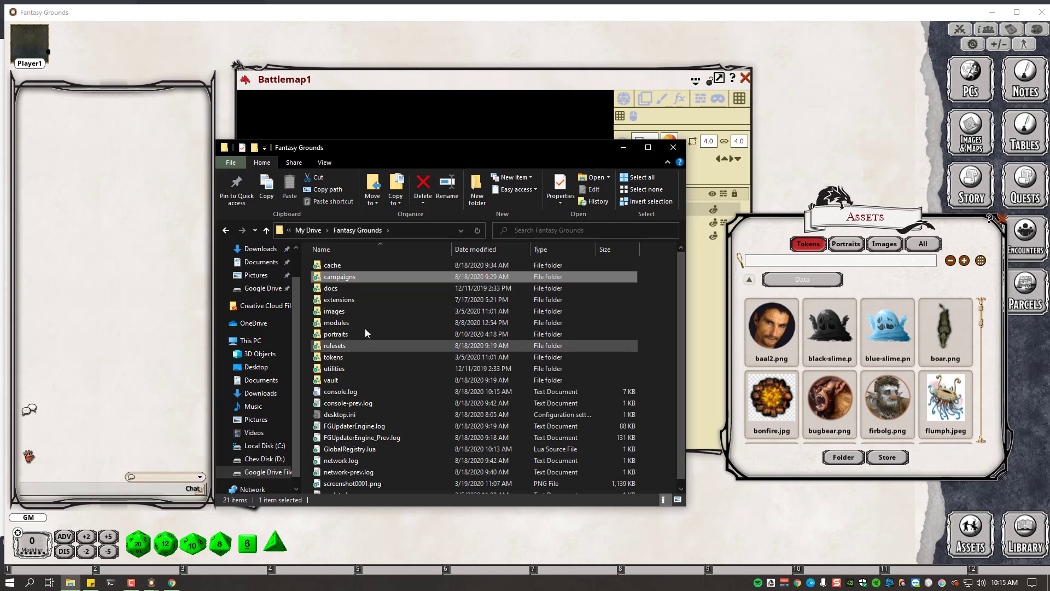
# Point out the shared images, portraits and tokens folders, and open the campaigns folder before returning to the main Fantasy Grounds folder
pyautogui.click(335, 311)
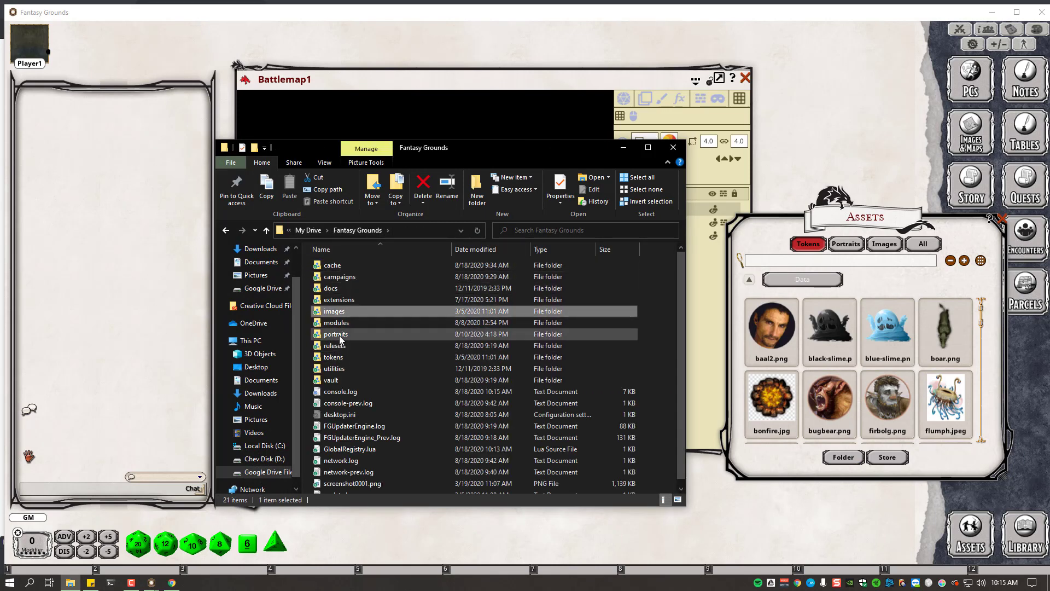
pyautogui.click(339, 336)
pyautogui.click(372, 358)
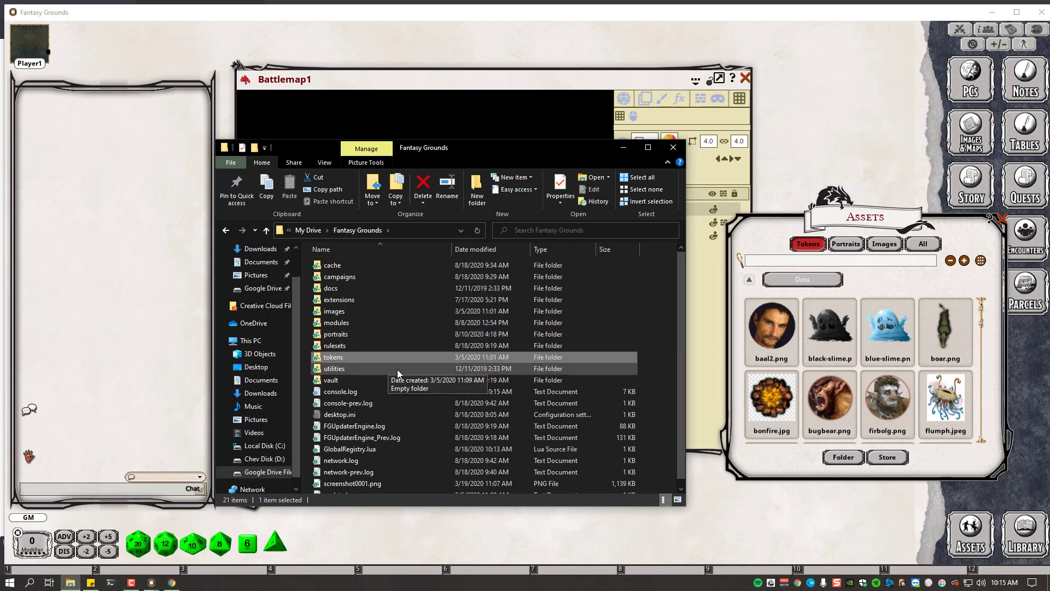
pyautogui.doubleClick(340, 277)
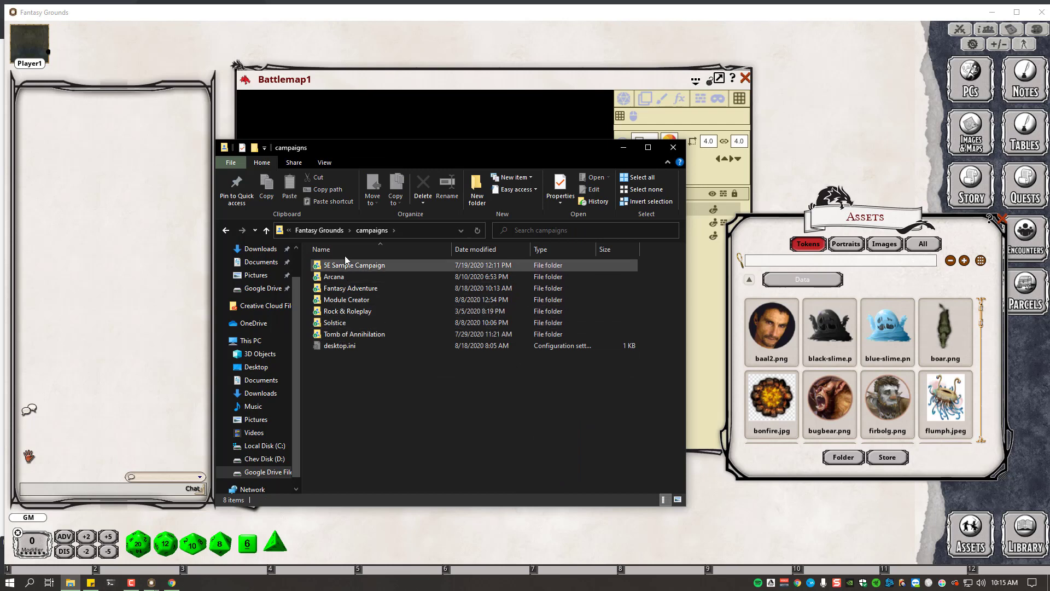
pyautogui.click(319, 229)
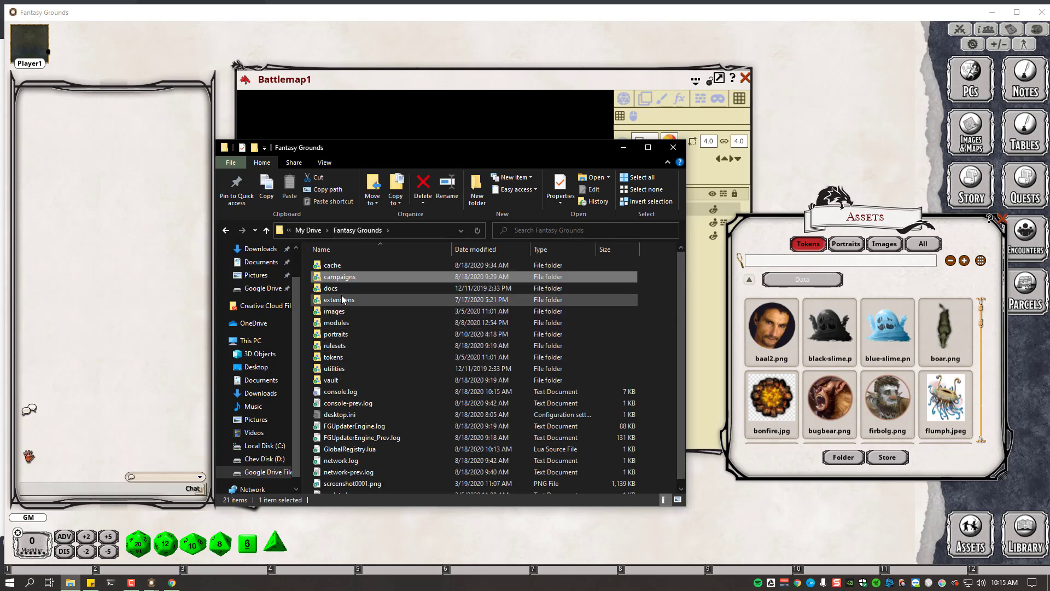
# Open the shared tokens folder and compare its files with the Data group of tokens in Assets
pyautogui.click(336, 357)
pyautogui.doubleClick(339, 356)
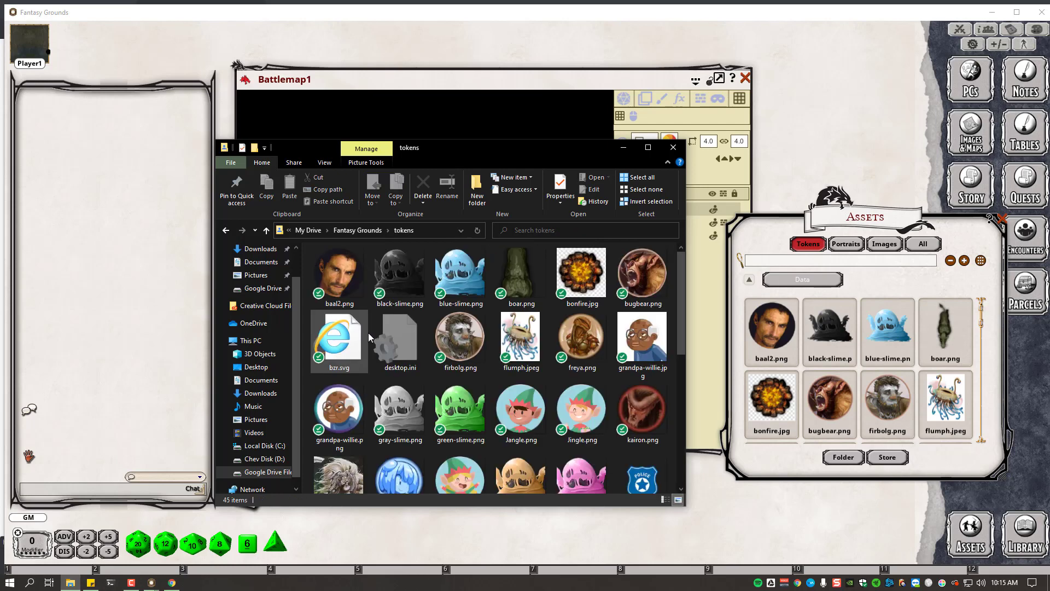
pyautogui.scroll(-5, 498, 351)
pyautogui.scroll(5, 512, 363)
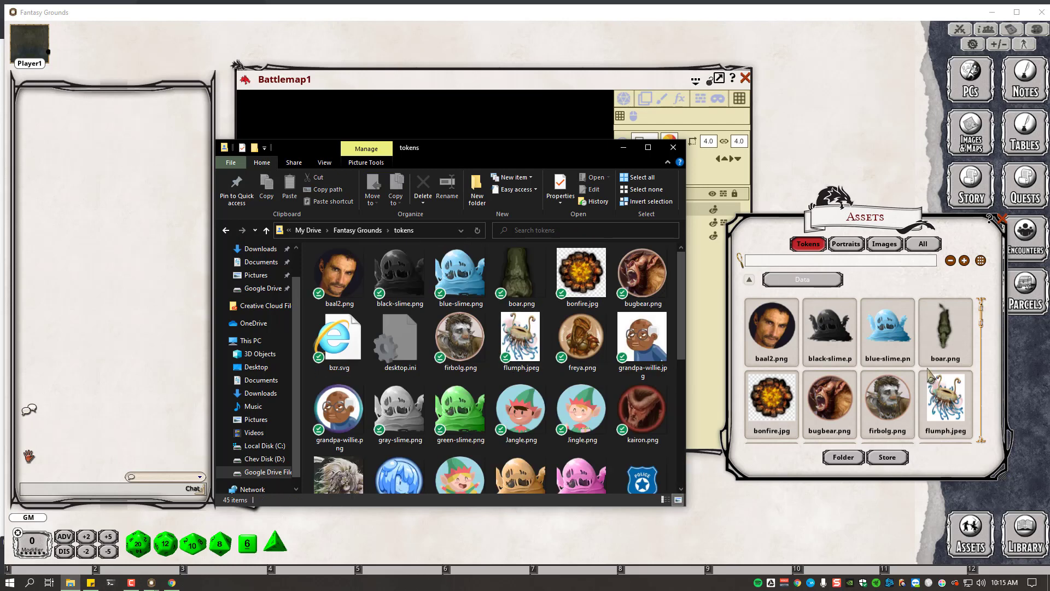
pyautogui.moveTo(983, 329); pyautogui.dragTo(983, 338)
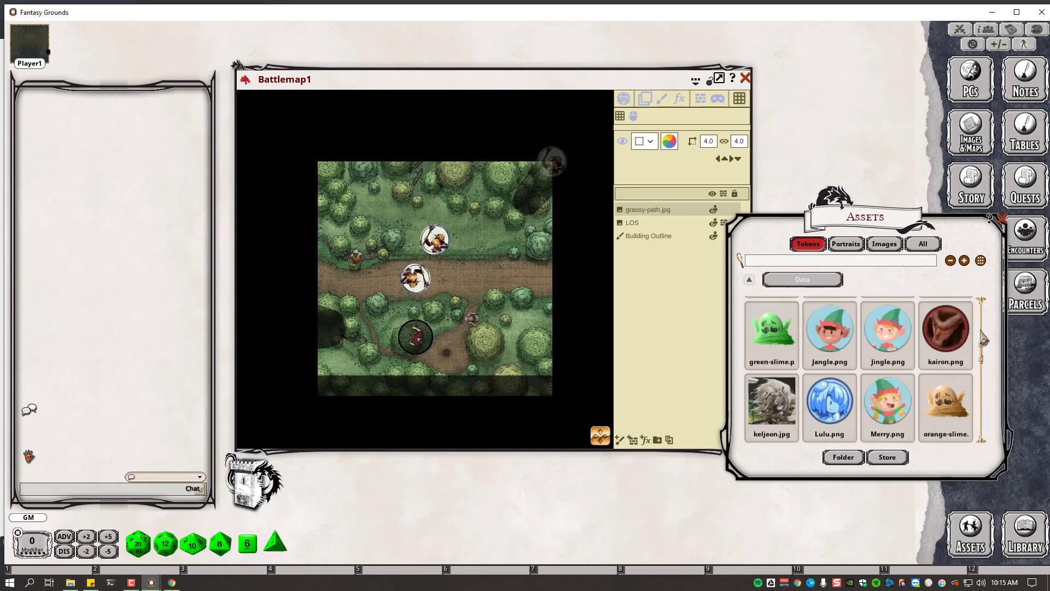
# Show the Data group of images in Assets, compare it with the shared images folder including source.gif, and close the folder window
pyautogui.click(885, 244)
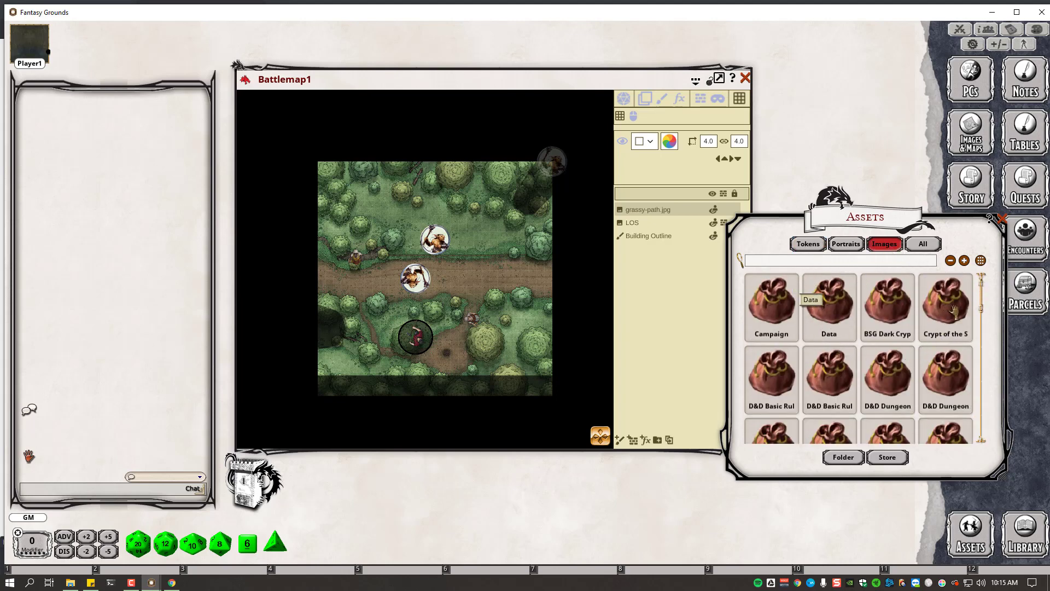
pyautogui.click(815, 313)
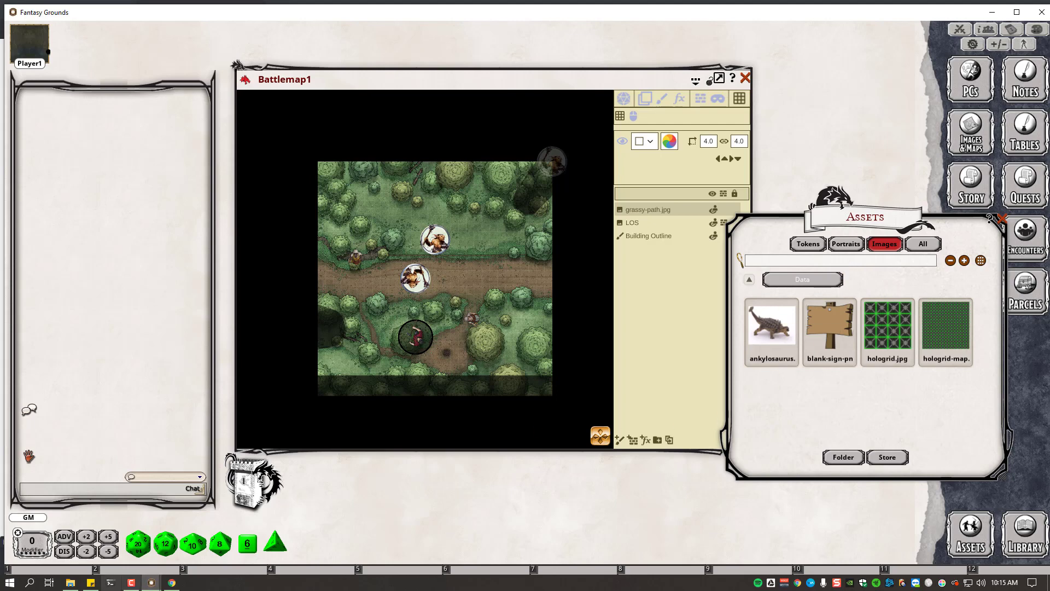
pyautogui.click(70, 582)
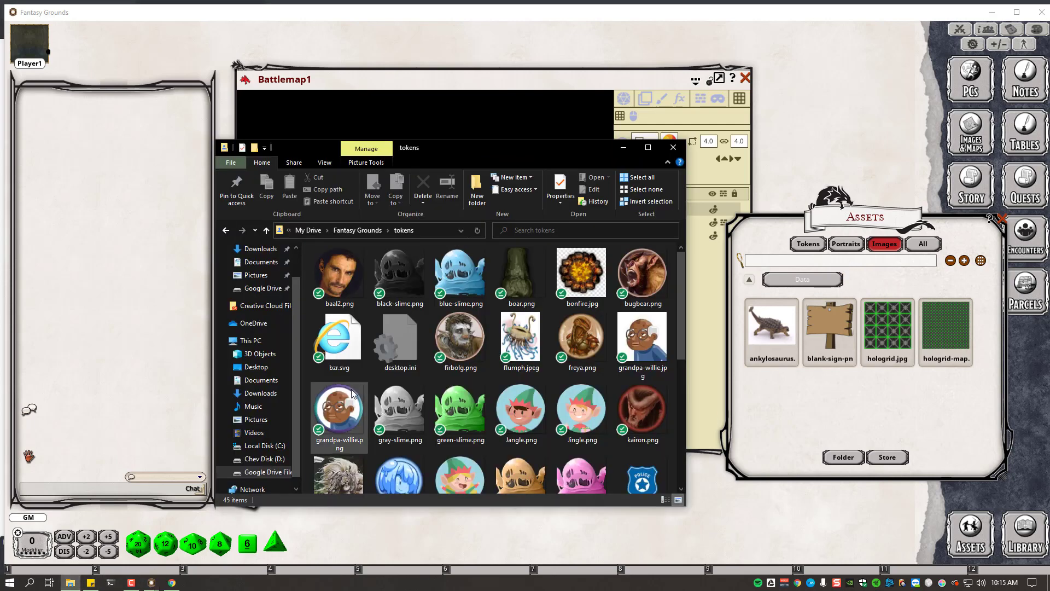
pyautogui.click(355, 230)
pyautogui.doubleClick(344, 312)
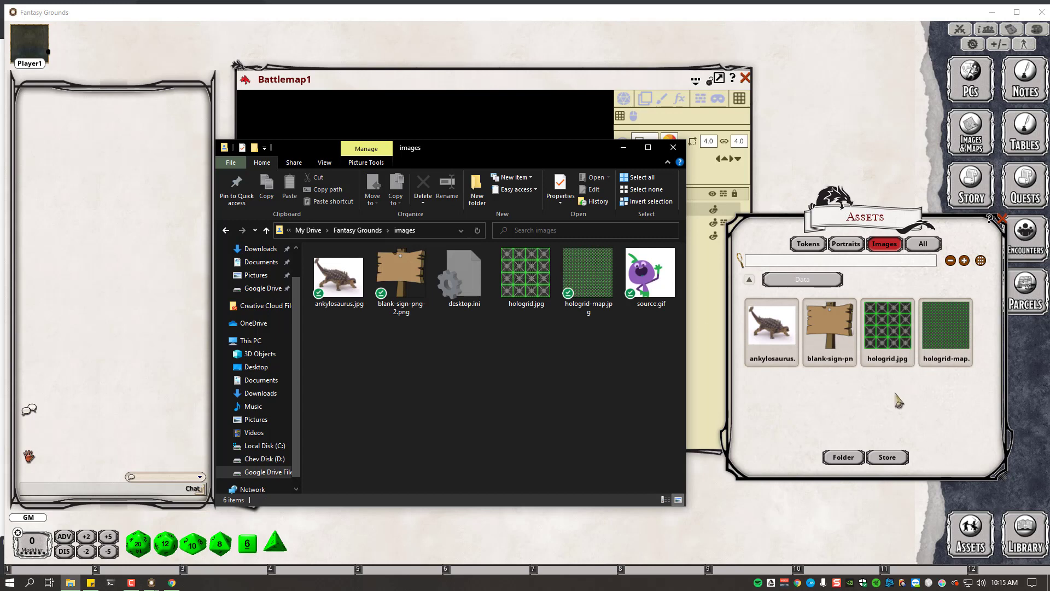
pyautogui.click(650, 276)
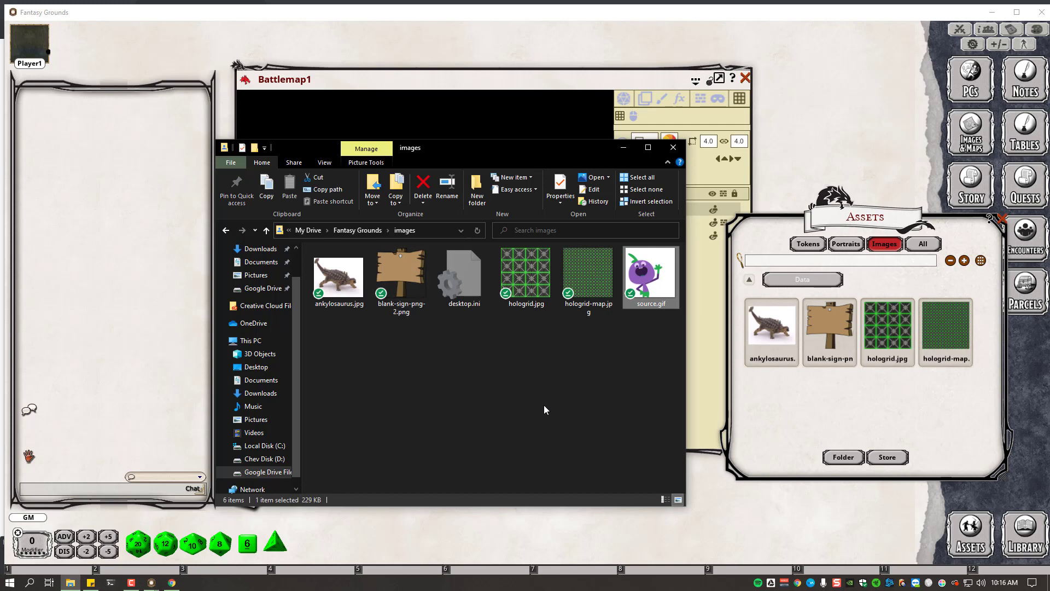
pyautogui.click(674, 148)
# Switch to Chrome to view the grassy path battle map source, and return to Fantasy Grounds to list the top-level image groups in Assets
pyautogui.moveTo(826, 203)
pyautogui.mouseDown()
pyautogui.moveTo(824, 177)
pyautogui.moveTo(821, 185)
pyautogui.mouseUp()
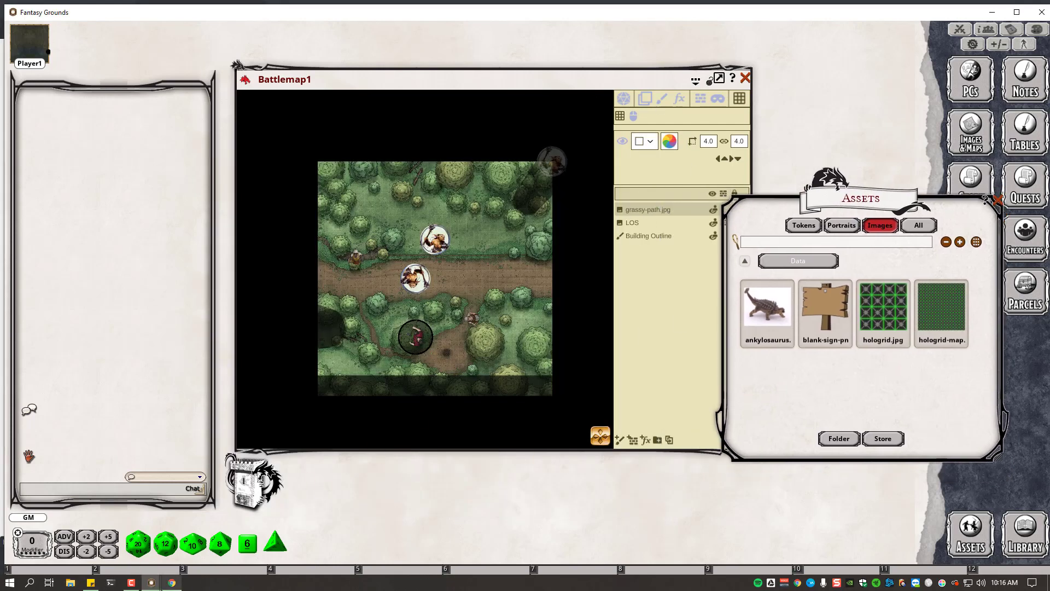
pyautogui.click(172, 583)
pyautogui.click(1009, 6)
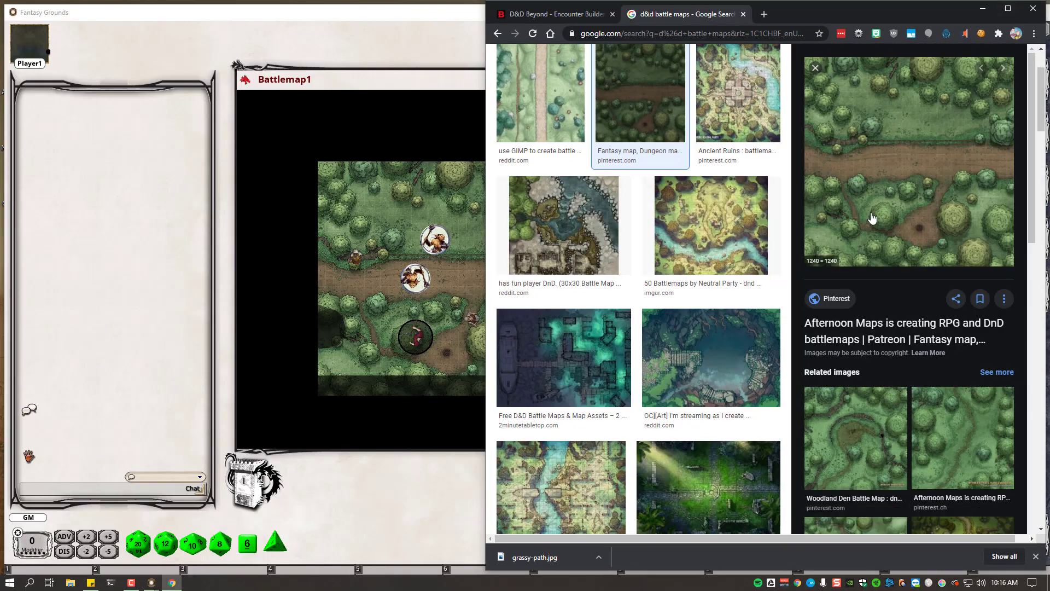
pyautogui.moveTo(871, 218); pyautogui.dragTo(444, 276)
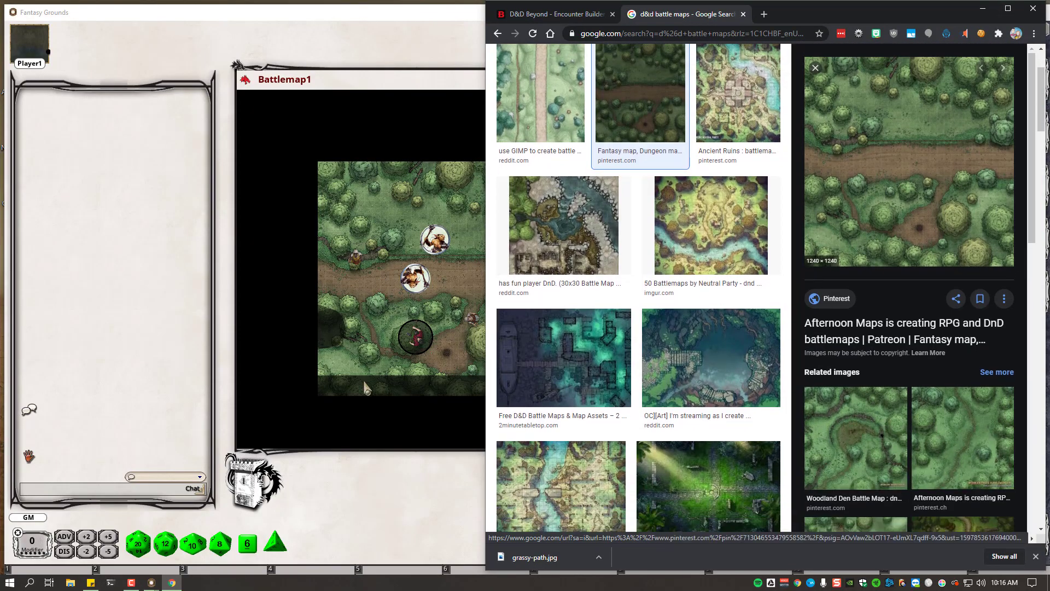
pyautogui.click(408, 393)
pyautogui.click(802, 397)
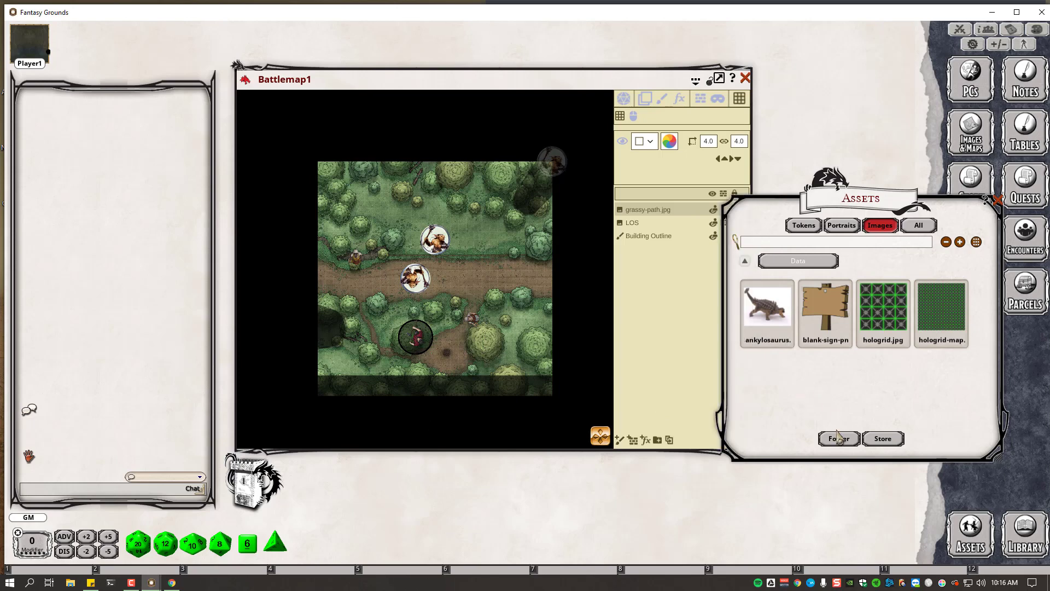
pyautogui.click(745, 261)
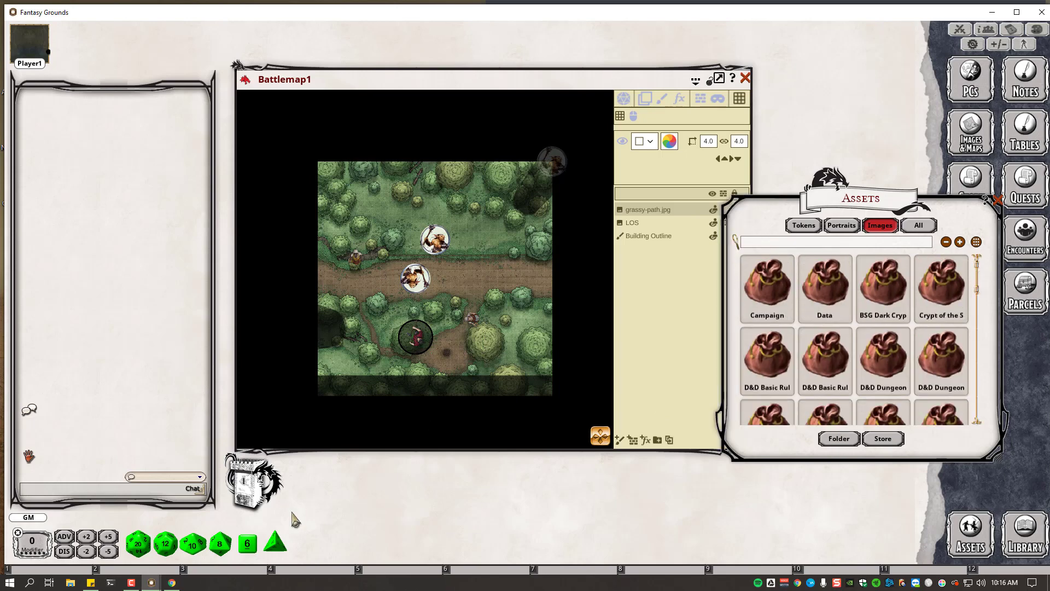
pyautogui.click(131, 583)
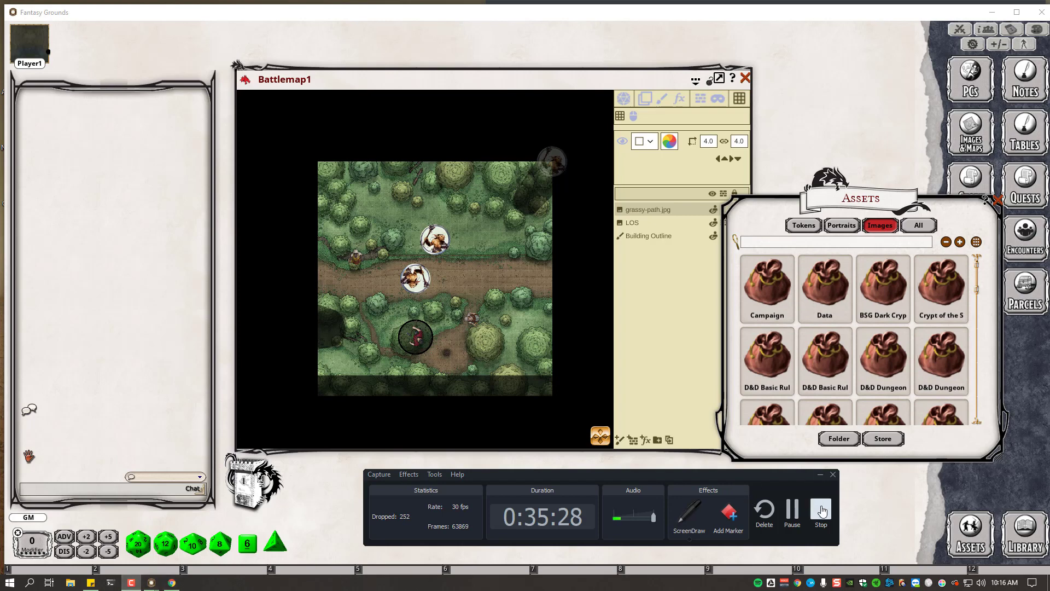